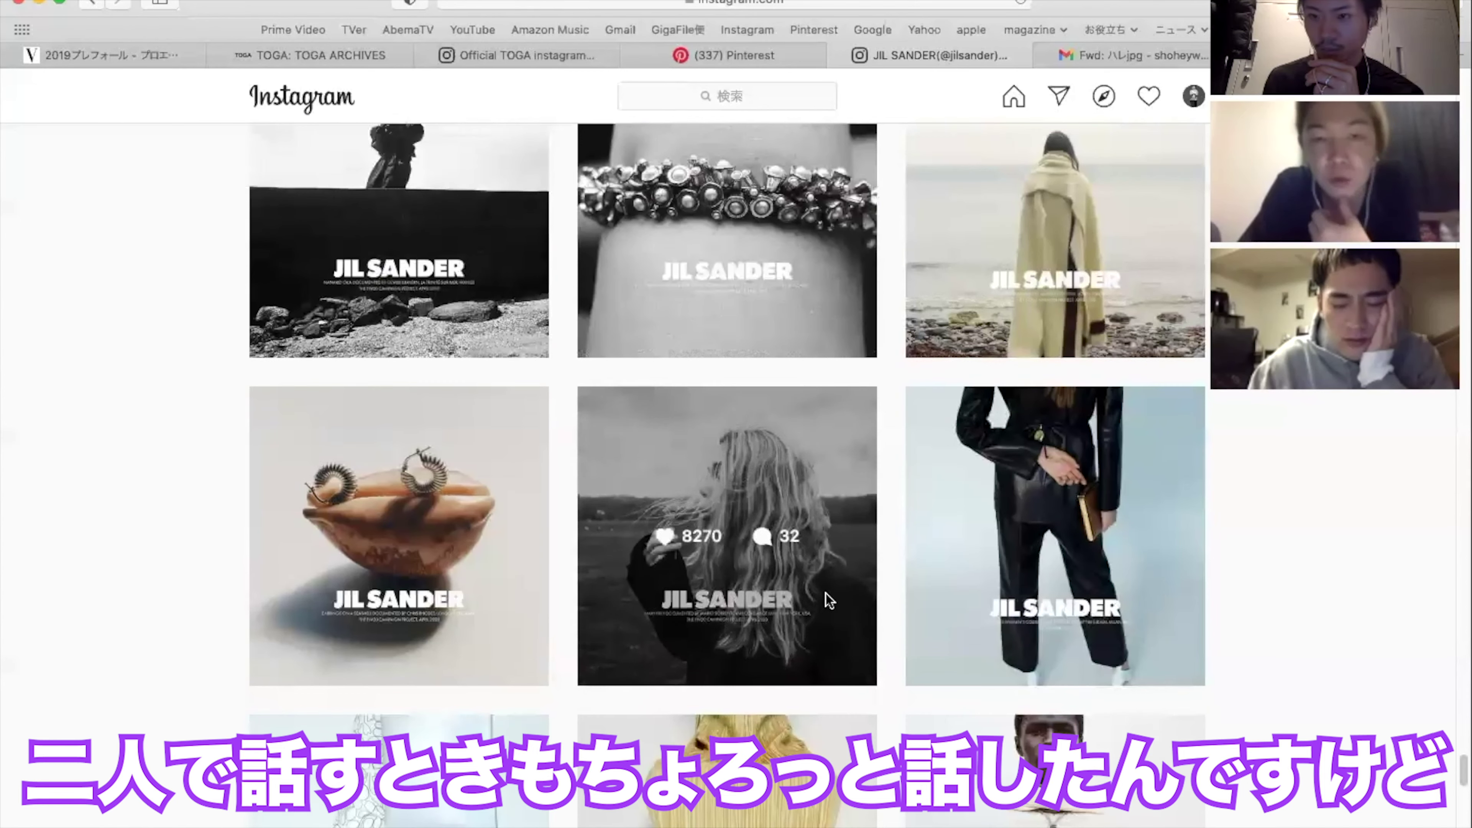
View the Jil Sander FW20 campaign post of the woman with windblown long hair, and close it.
left_click(854, 642)
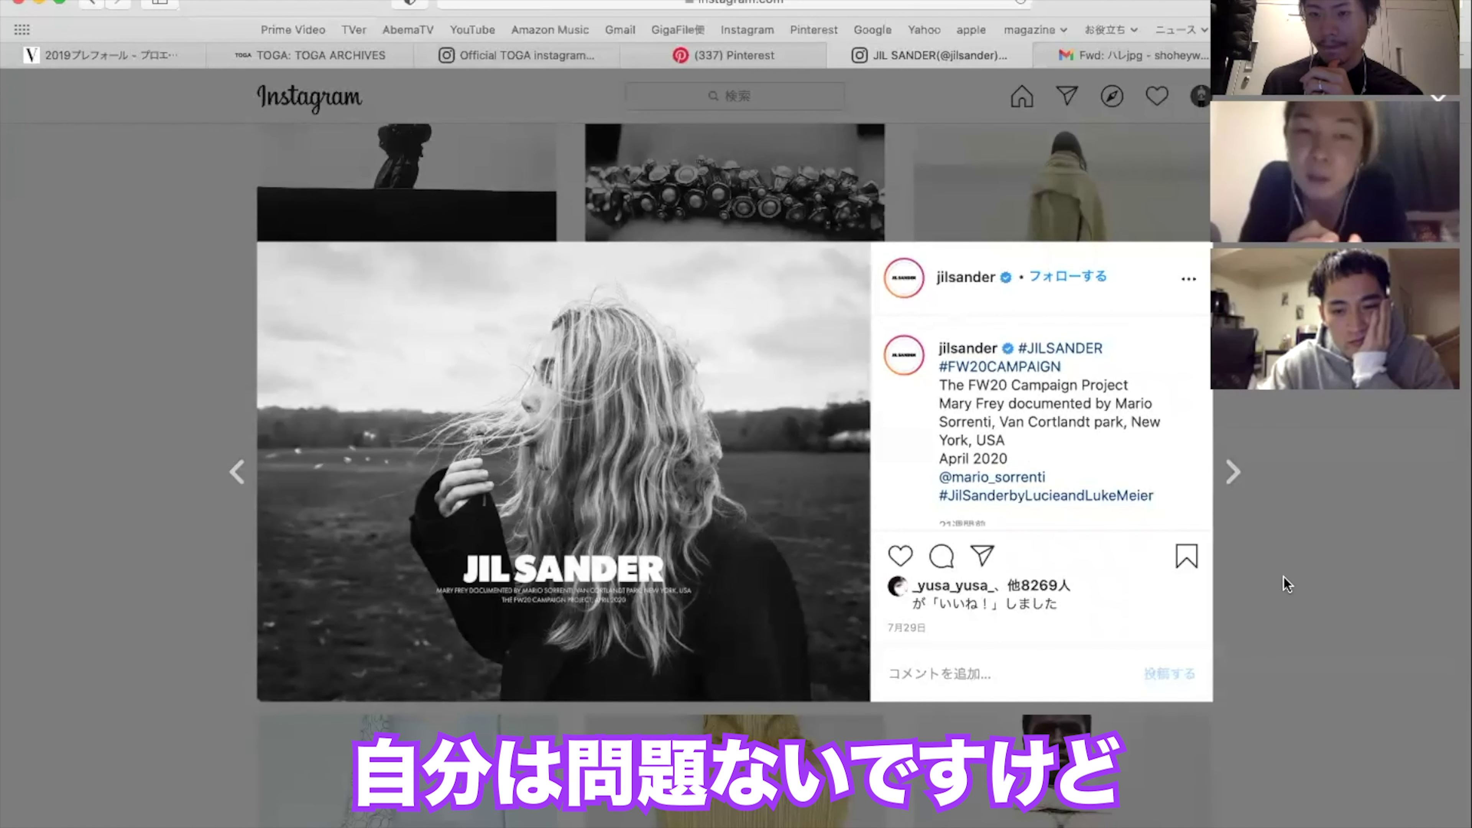
left_click(904, 359)
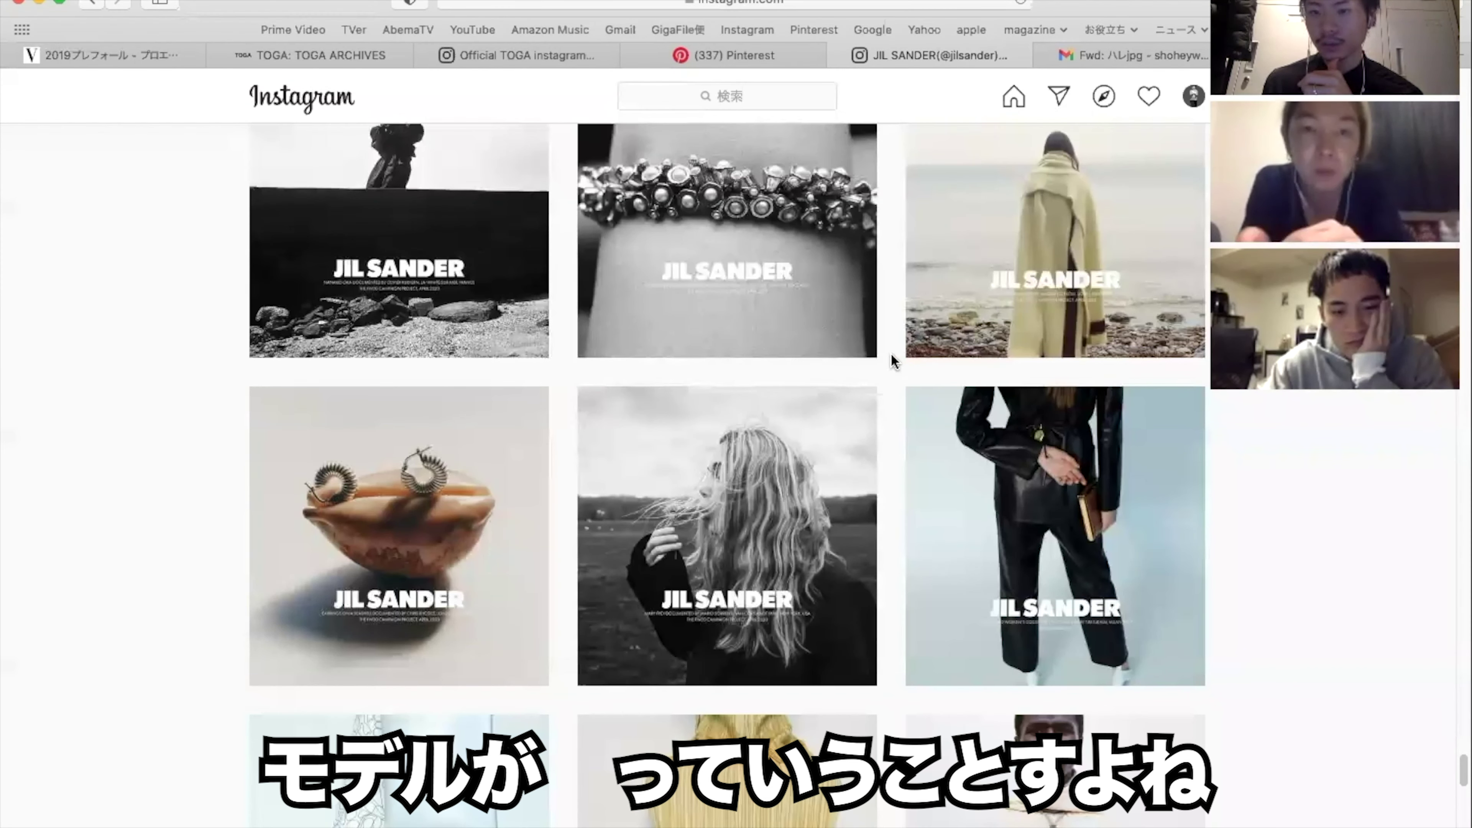
Bring up the blonde model's Instagram profile, view the post of her crouching in a black feathered dress, and close it.
key("ctrl+Up")
left_click(709, 495)
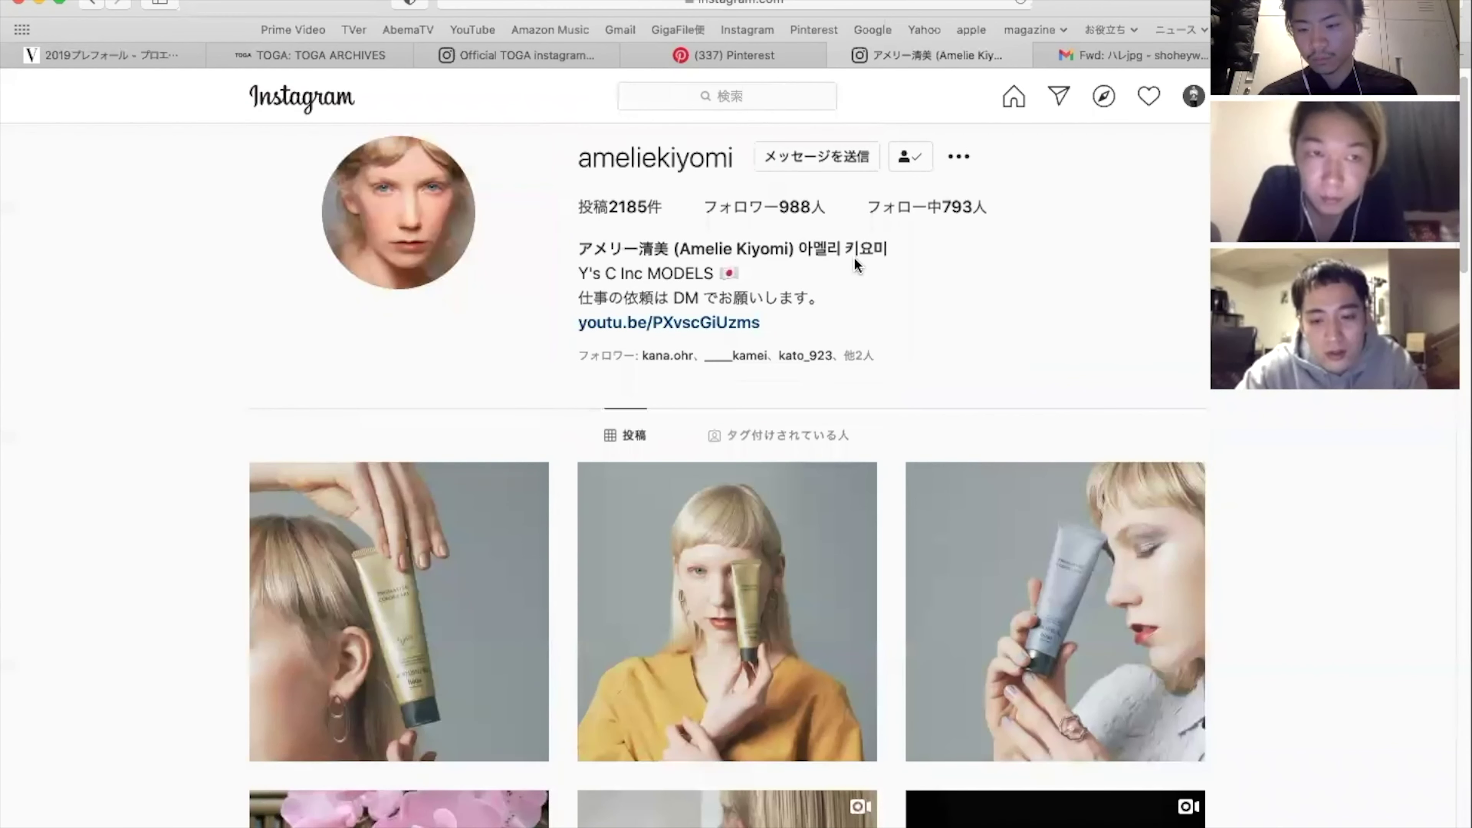
scroll(853, 256, "down", 2)
scroll(856, 278, "down", 6)
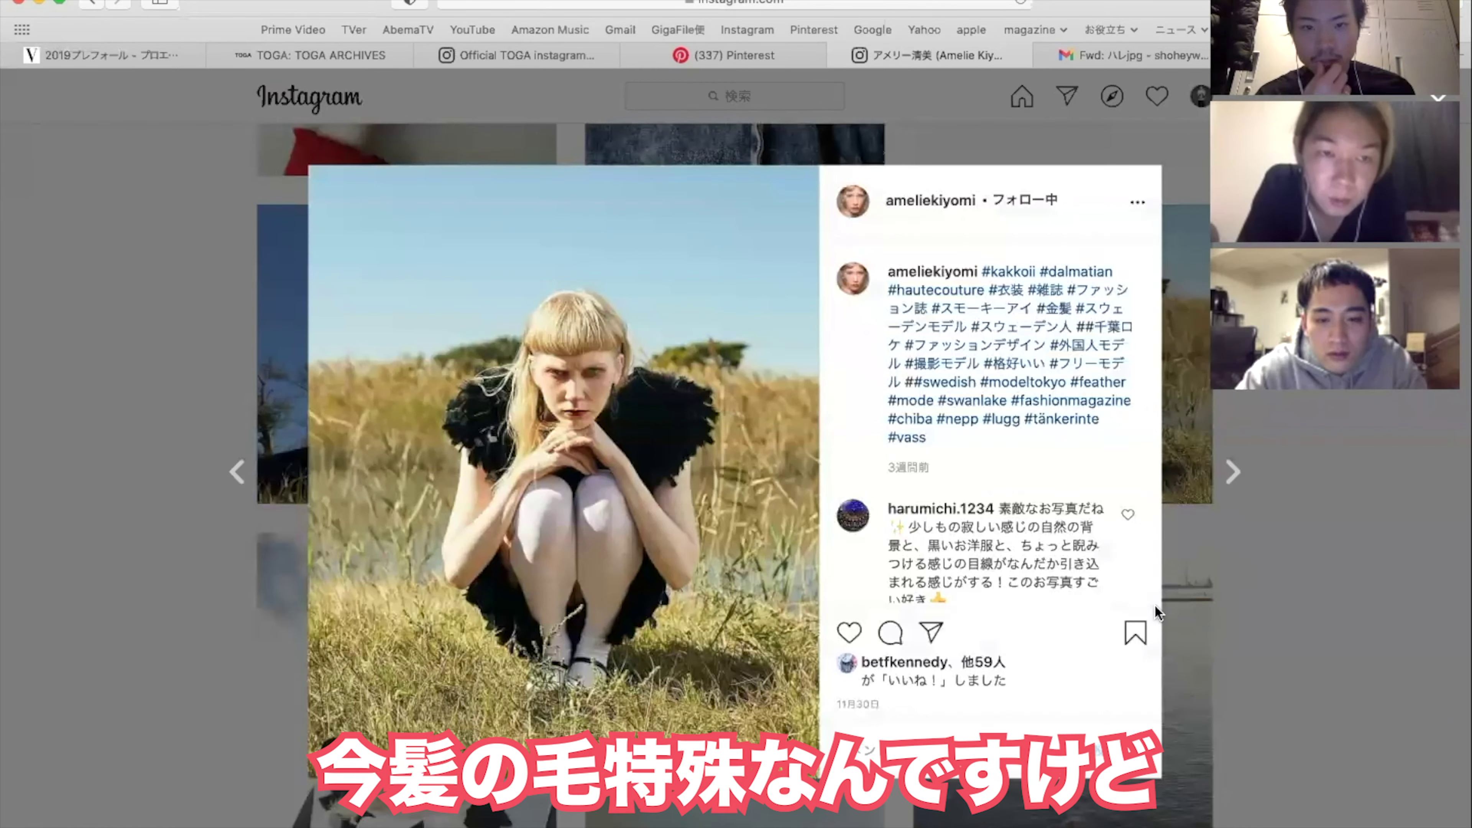
key("Escape")
Look through the model's older posts for her range of hair and styling, and return to her newest posts.
scroll(974, 615, "down", 10)
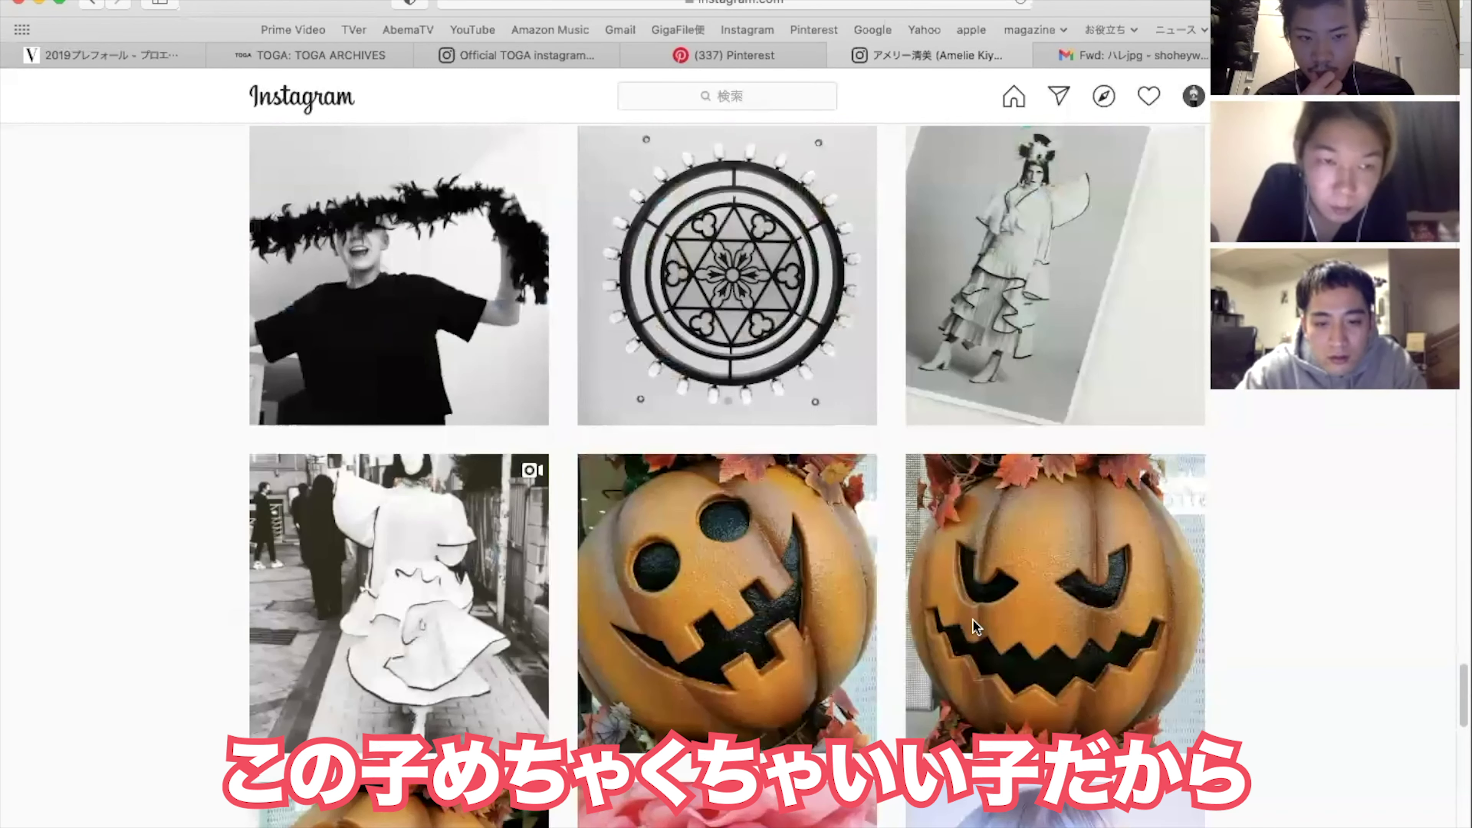
scroll(973, 621, "down", 12)
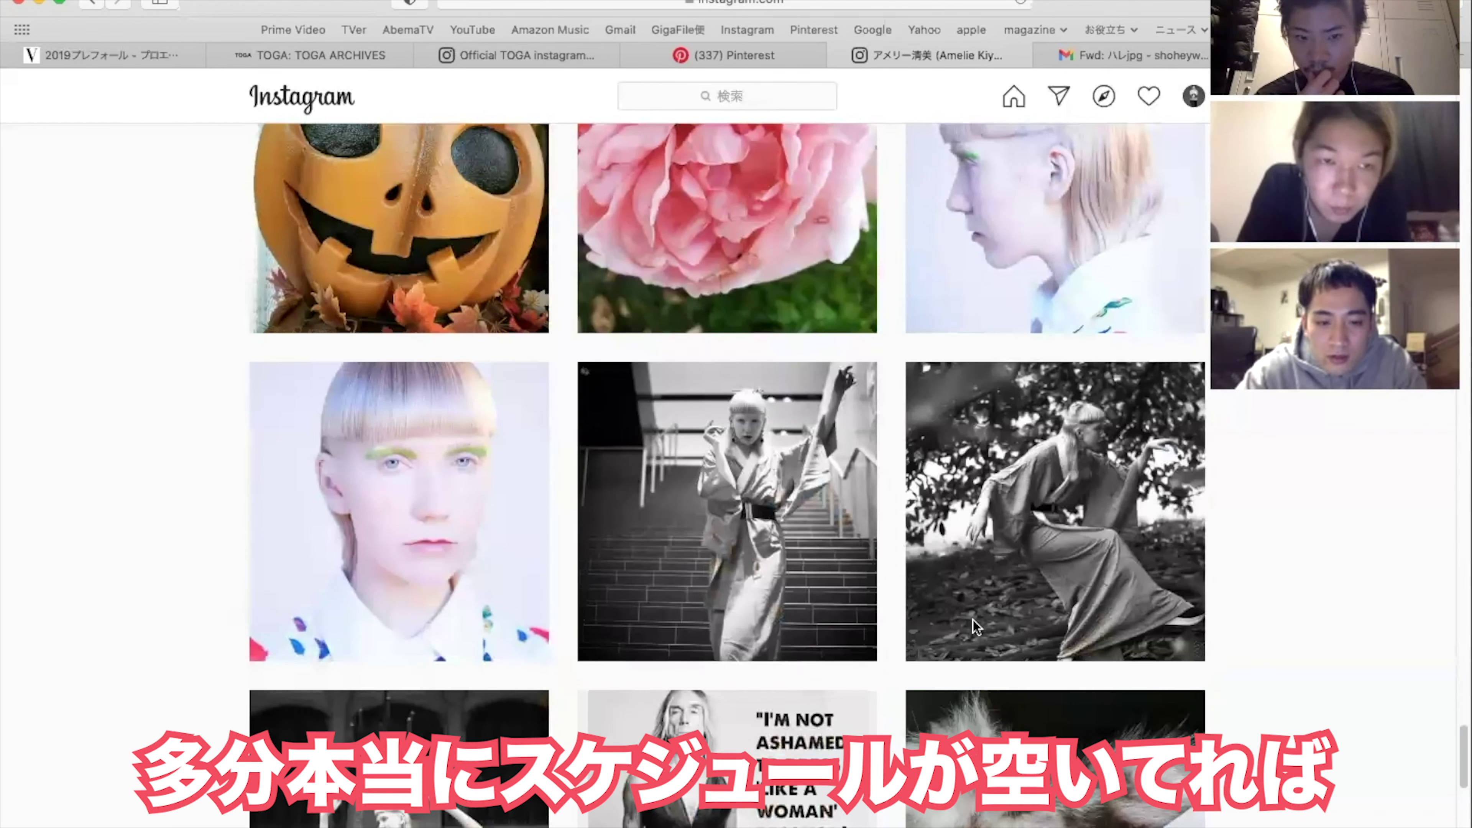
scroll(973, 620, "down", 10)
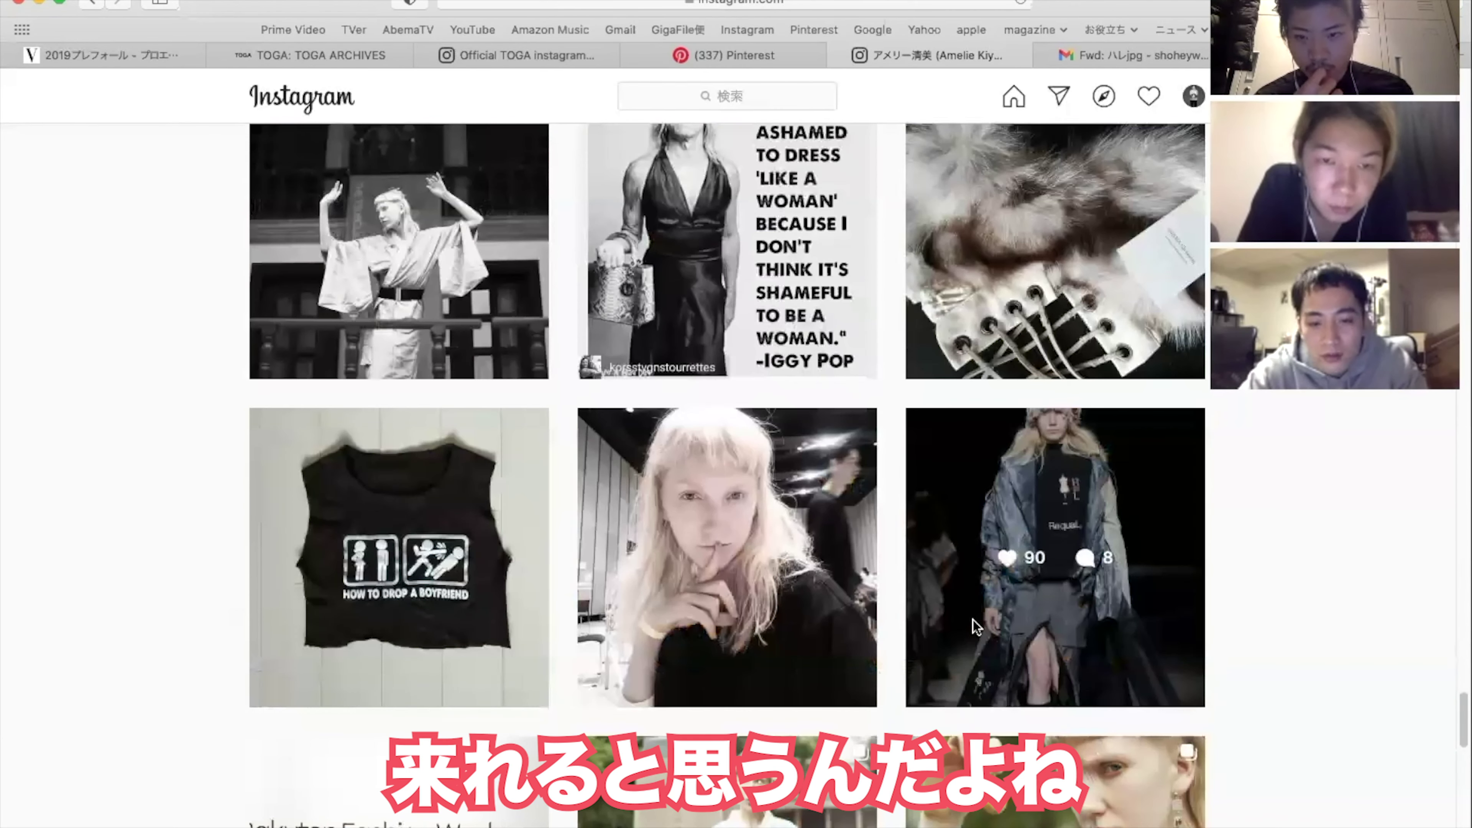
scroll(973, 620, "down", 10)
scroll(973, 620, "down", 10)
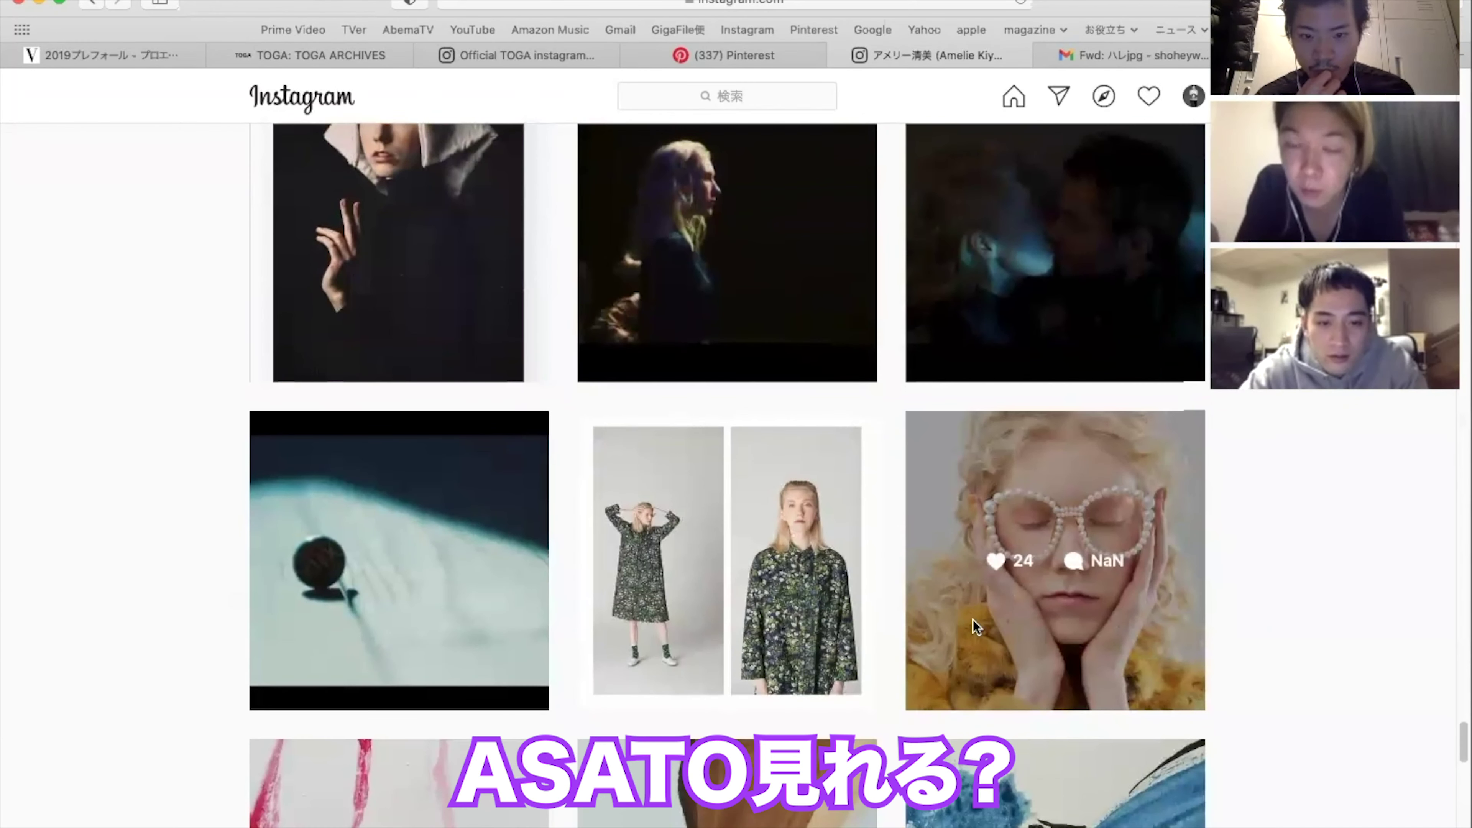
scroll(973, 620, "down", 12)
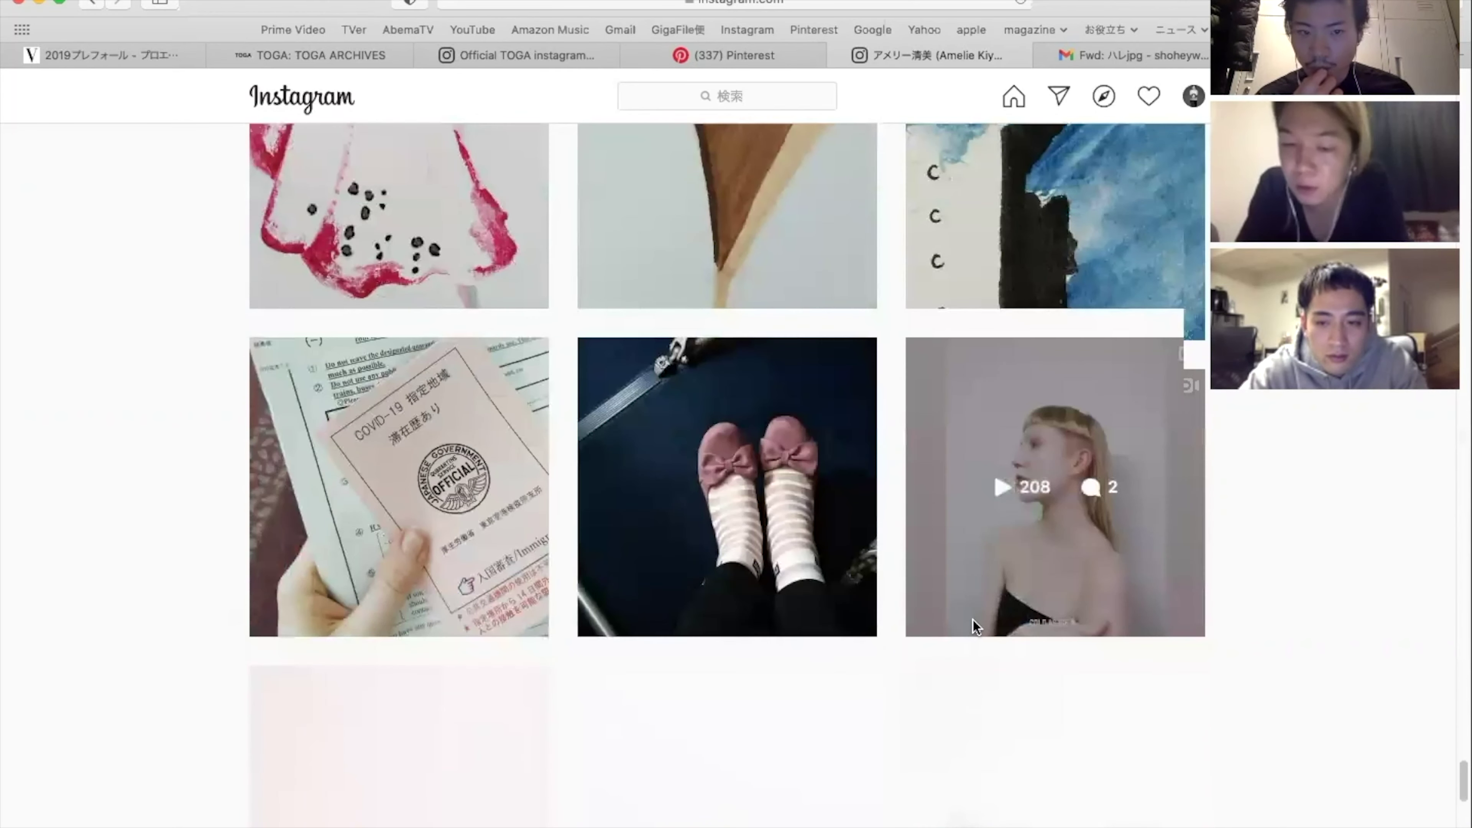
scroll(972, 625, "down", 10)
scroll(973, 620, "up", 20)
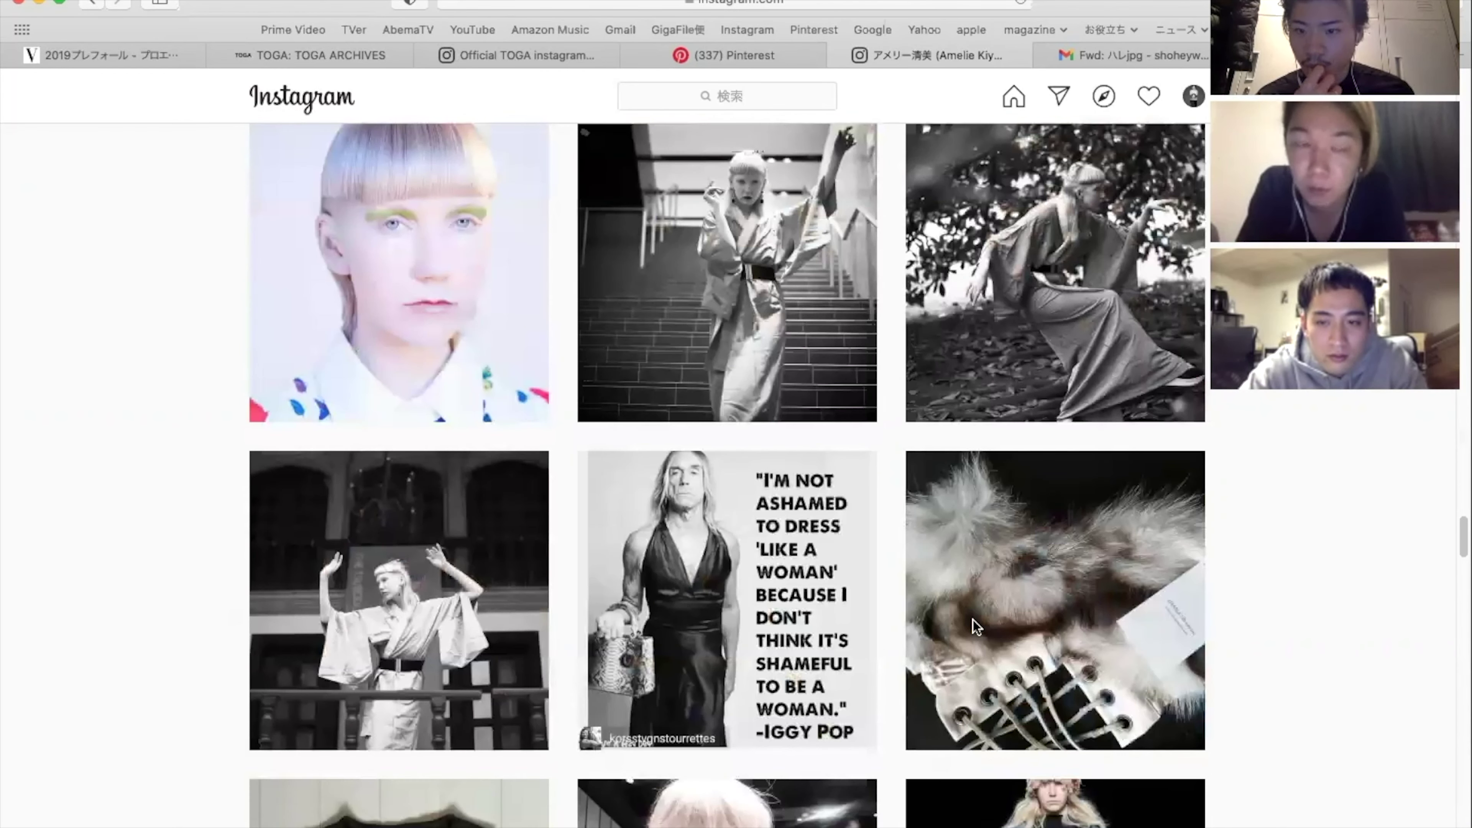
scroll(915, 520, "down", 2)
scroll(915, 521, "down", 3)
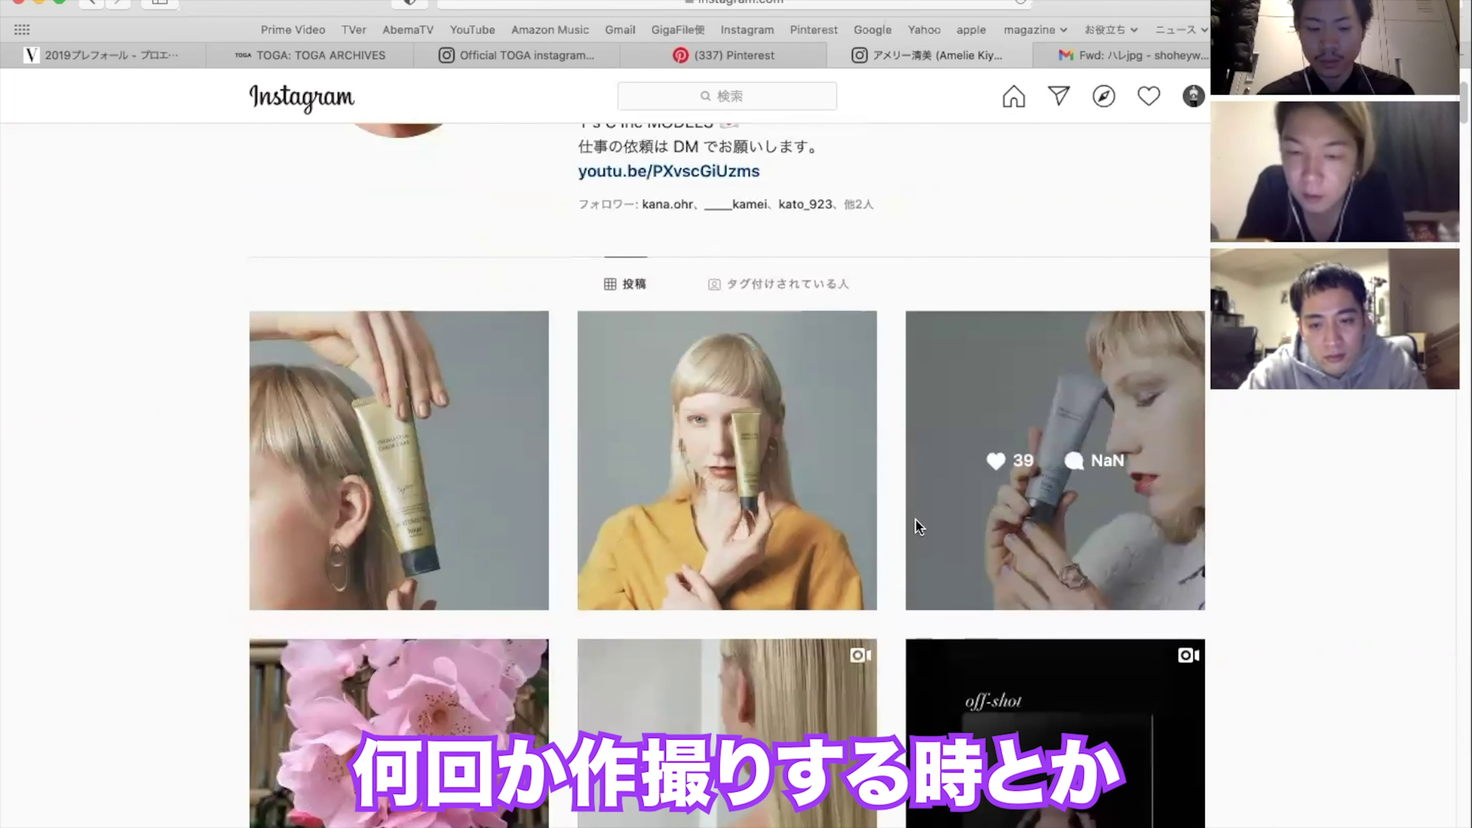
Examine the model's feed from the newest cosmetics shots down to the kimono portraits and runway photo.
scroll(915, 520, "down", 2)
scroll(916, 520, "down", 2)
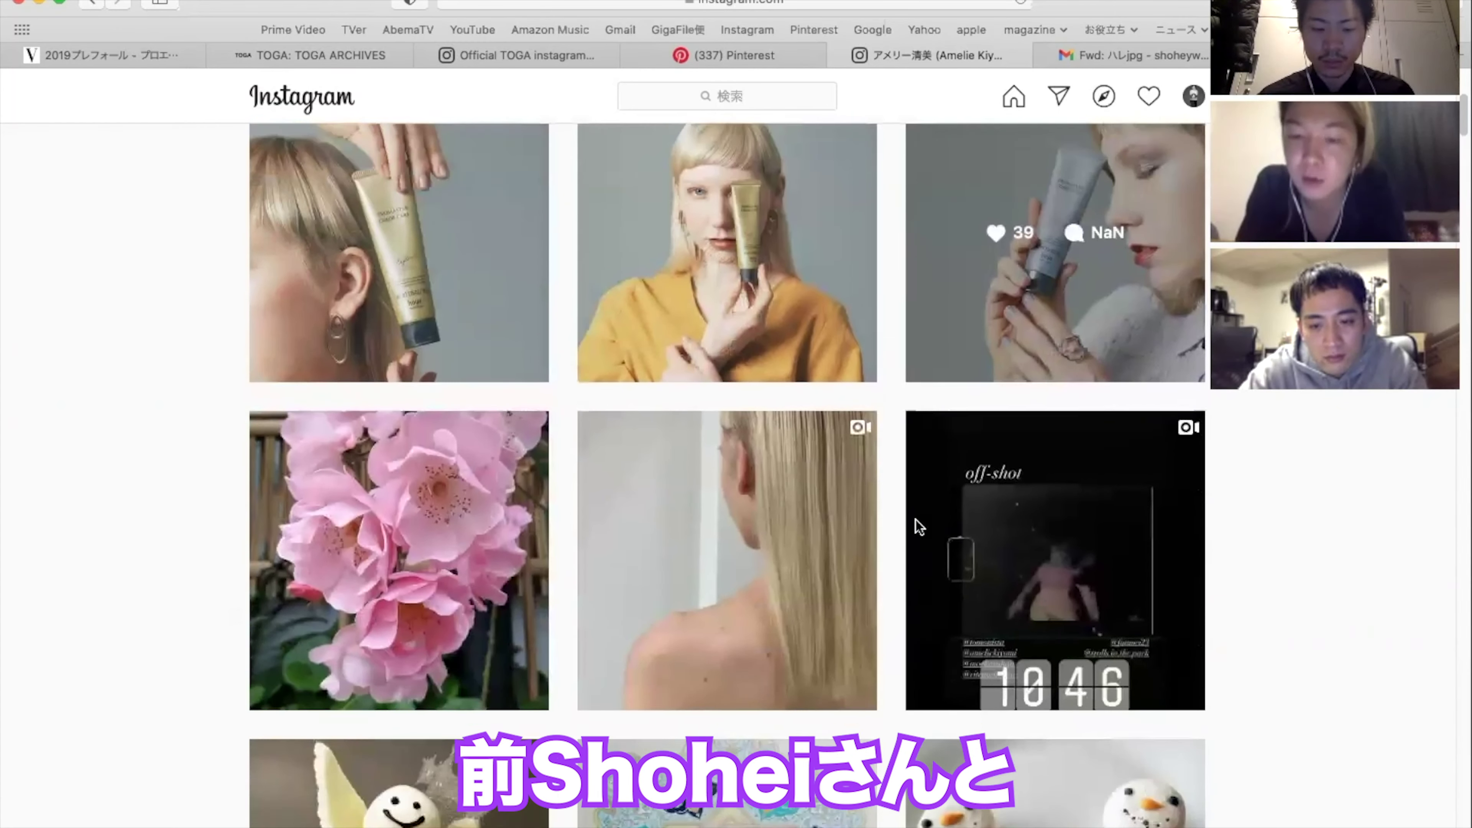
scroll(916, 520, "down", 3)
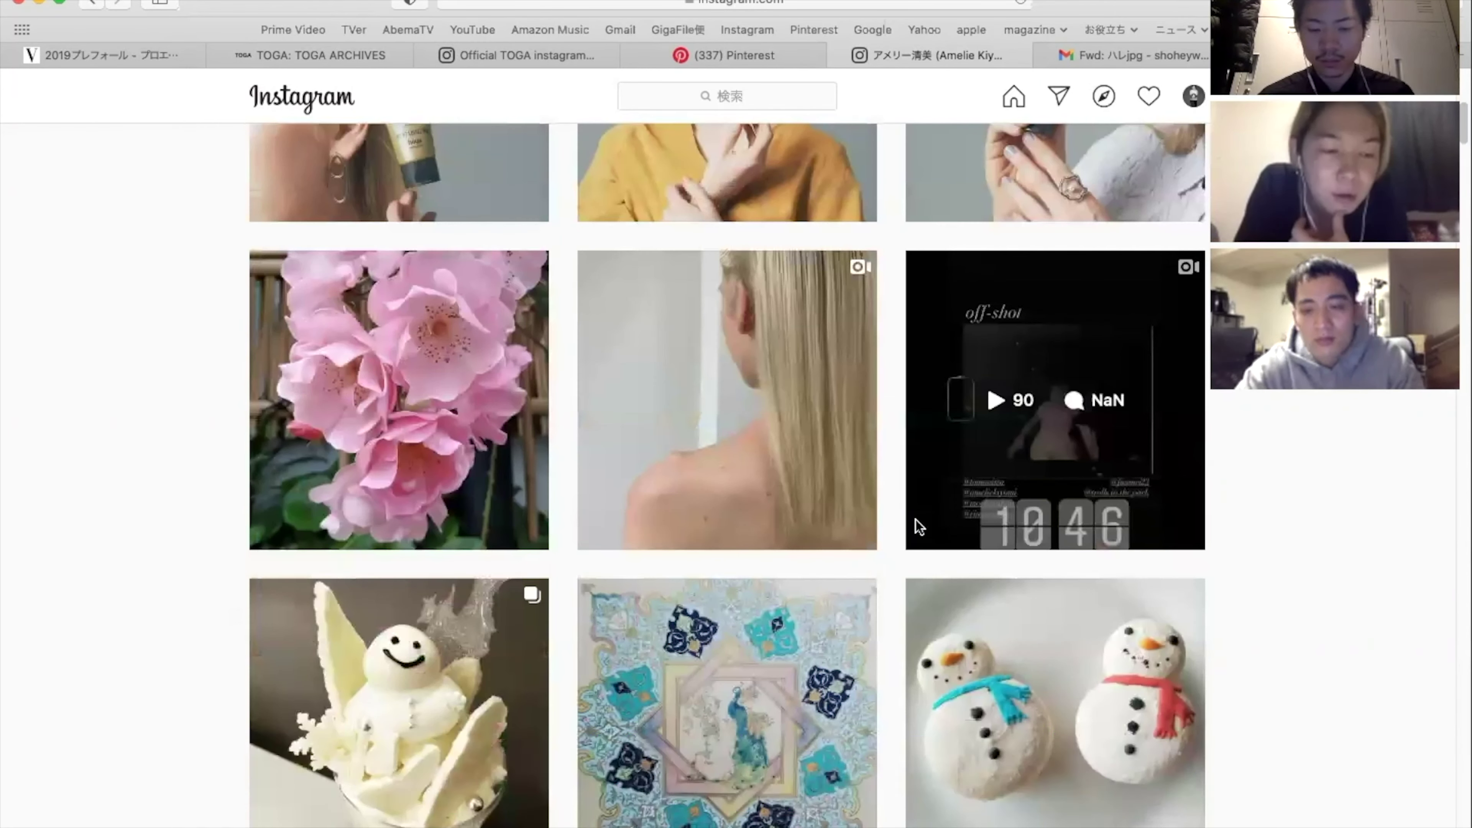
scroll(915, 520, "down", 3)
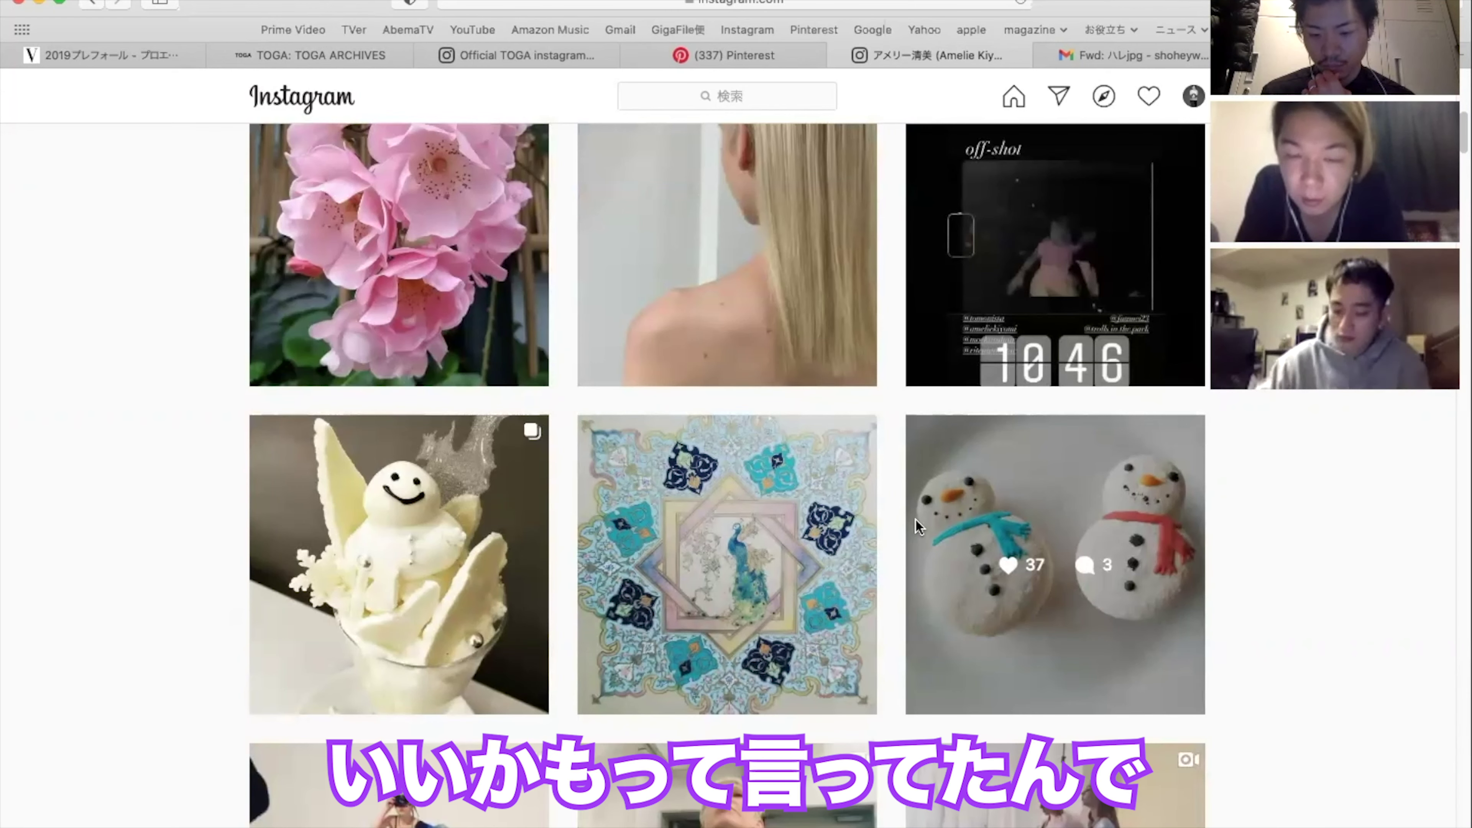
scroll(979, 574, "down", 3)
scroll(971, 610, "down", 15)
scroll(971, 610, "down", 2)
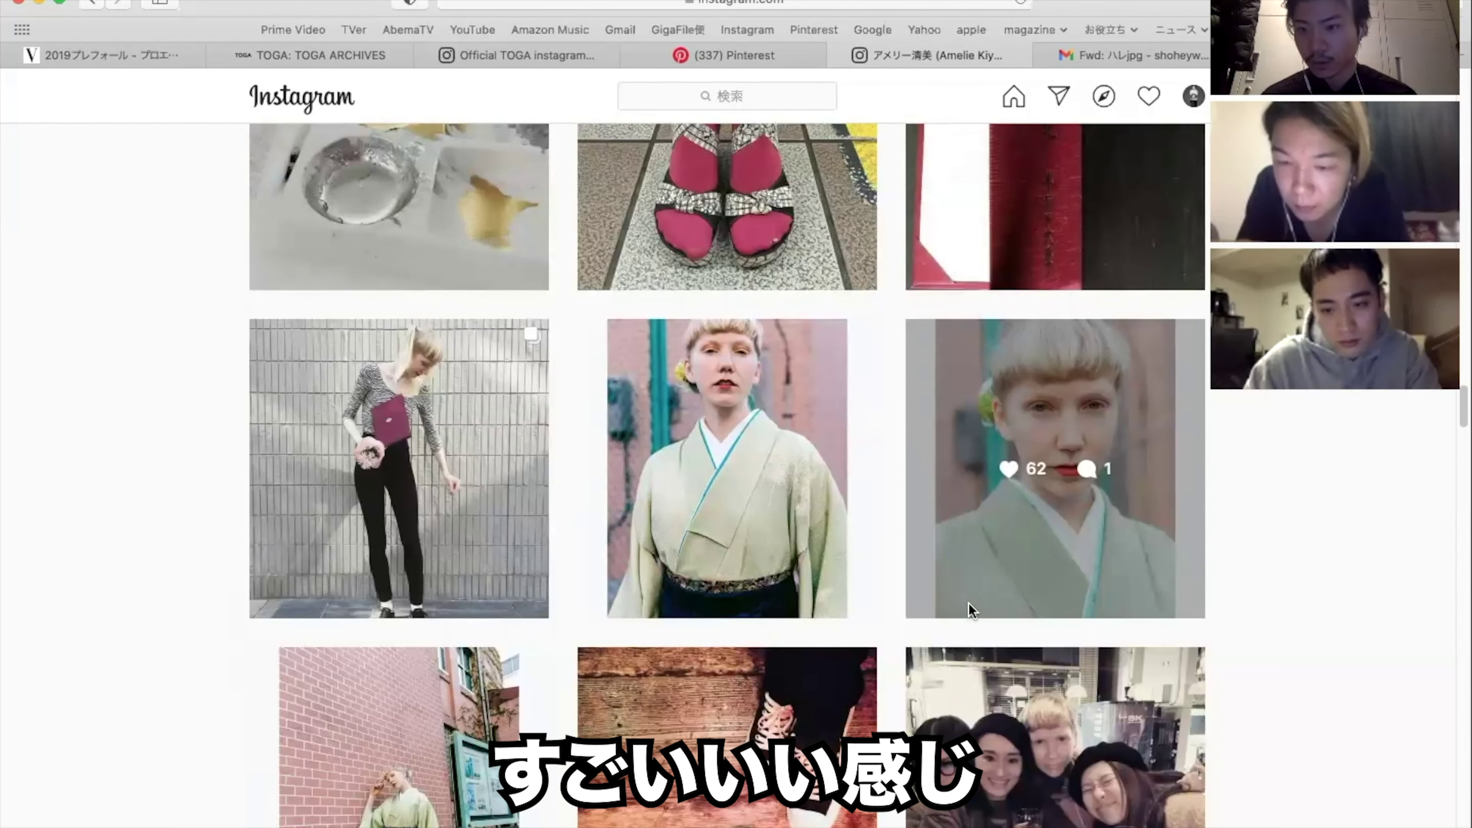
scroll(971, 609, "down", 10)
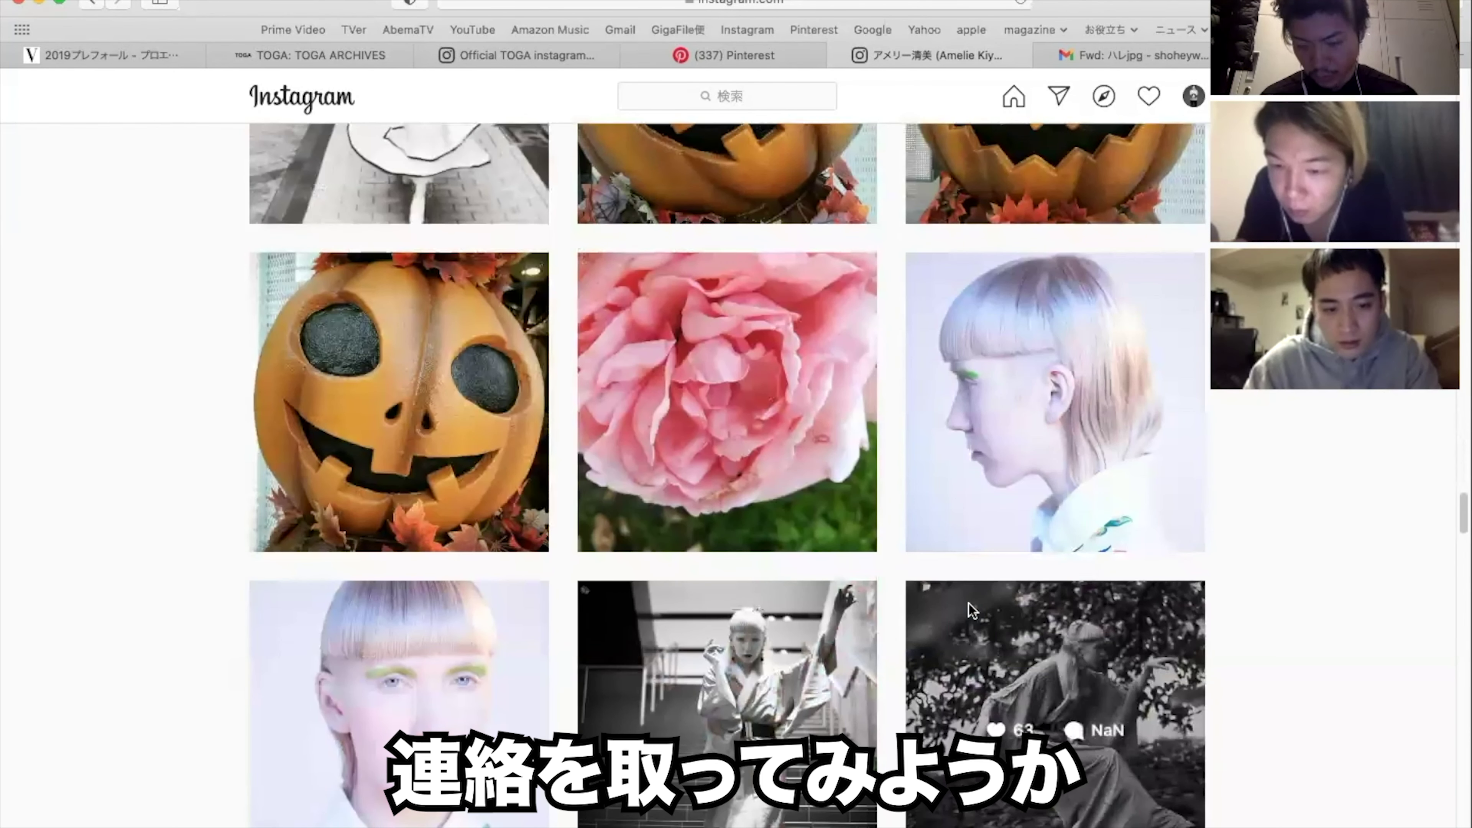
scroll(971, 608, "down", 8)
scroll(971, 609, "down", 4)
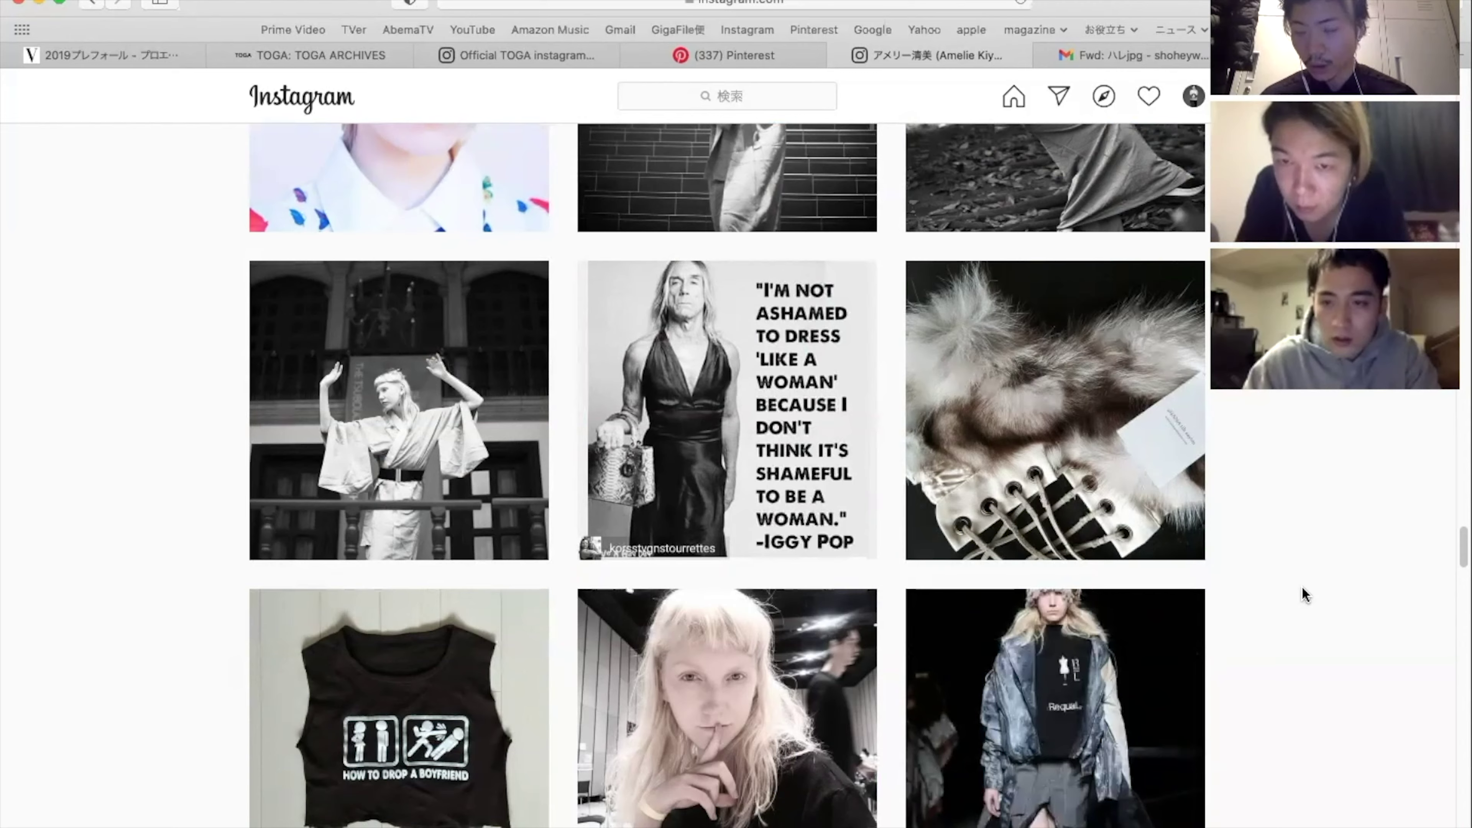
Review the model's fashion shoots again from the kimono portraits back up to the red-fabric close-ups.
scroll(1301, 592, "up", 2)
scroll(1301, 585, "up", 6)
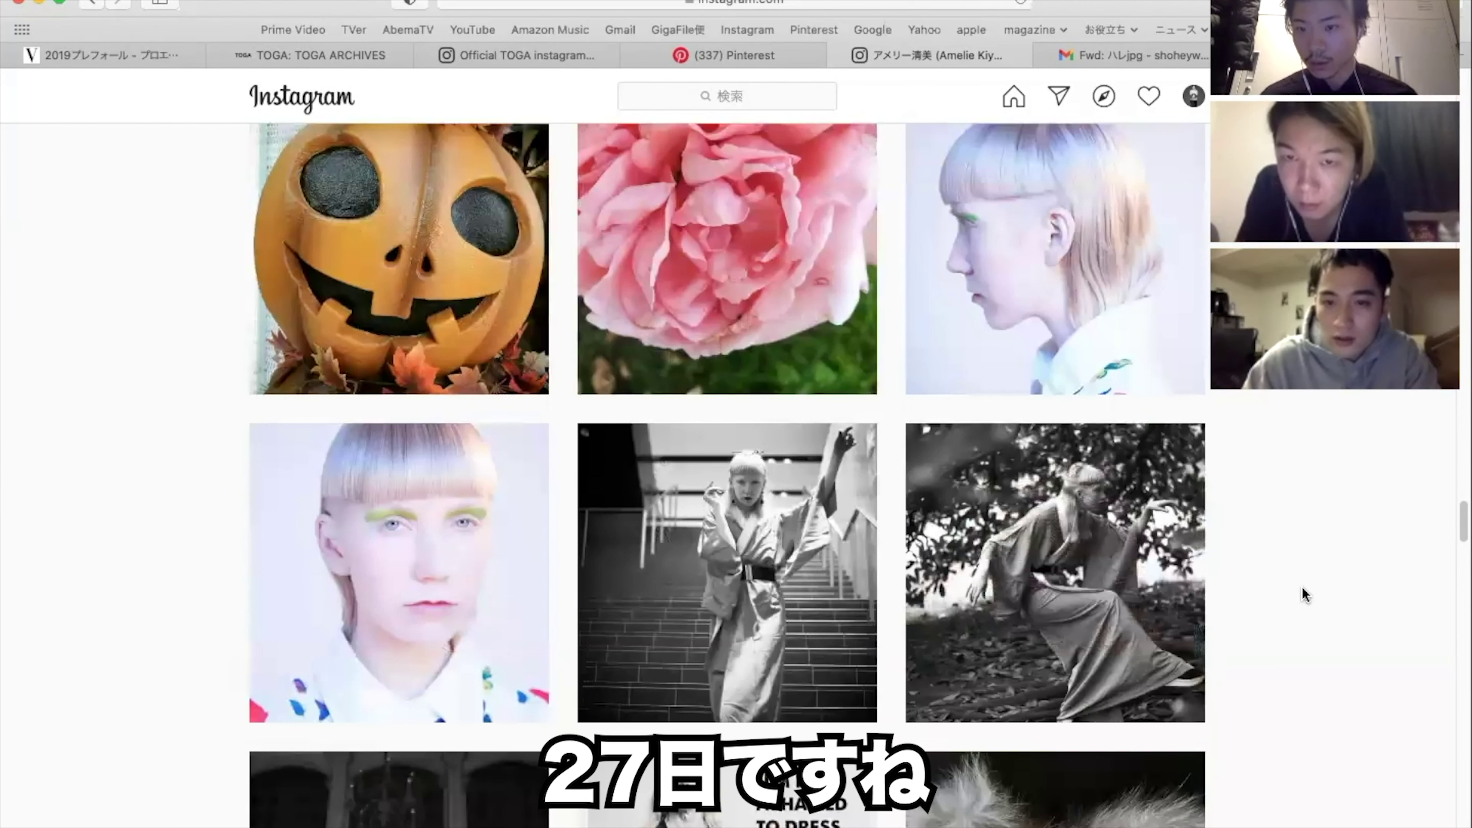
scroll(1301, 591, "up", 10)
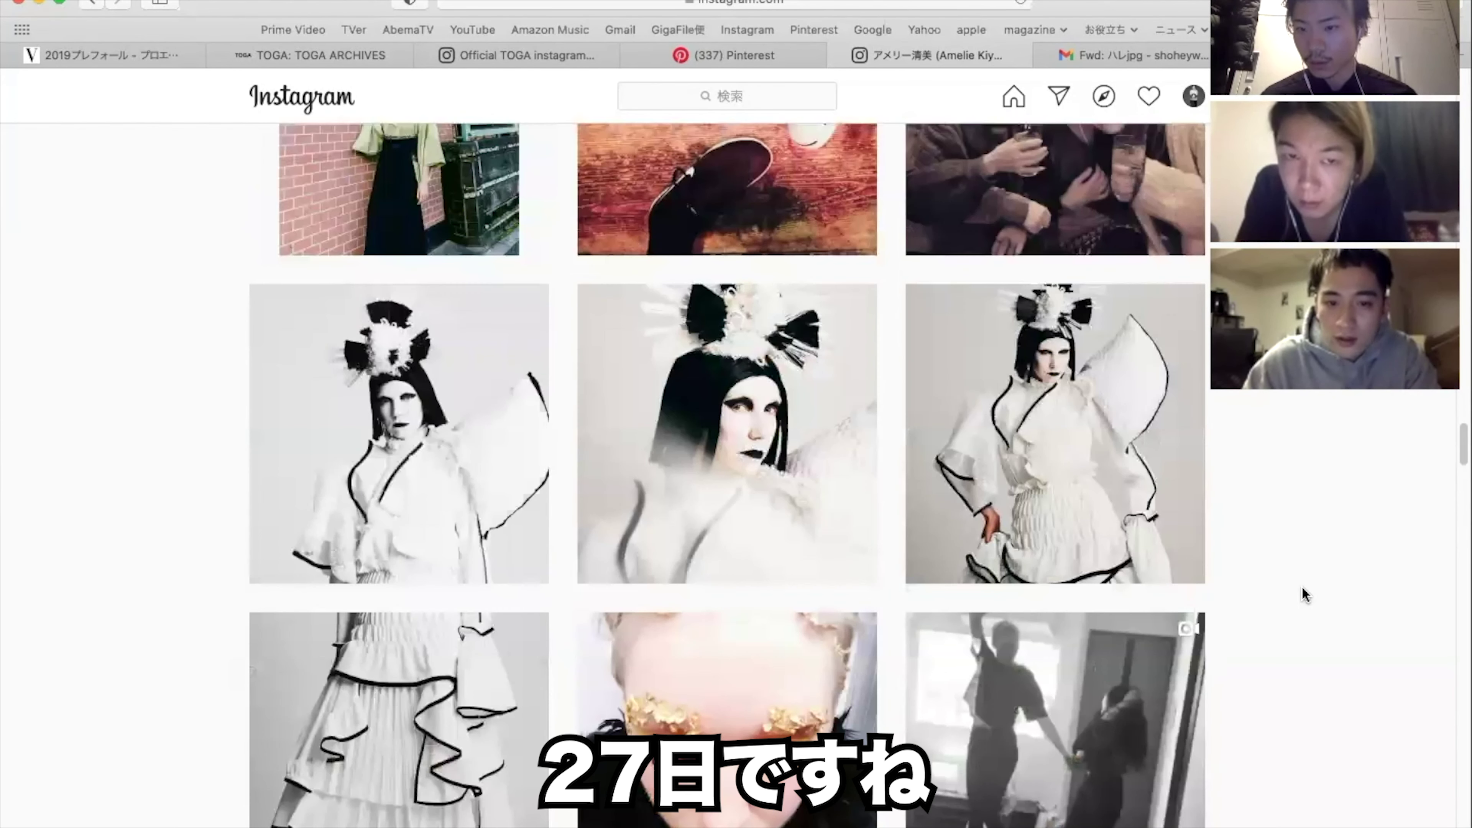
scroll(1304, 594, "up", 15)
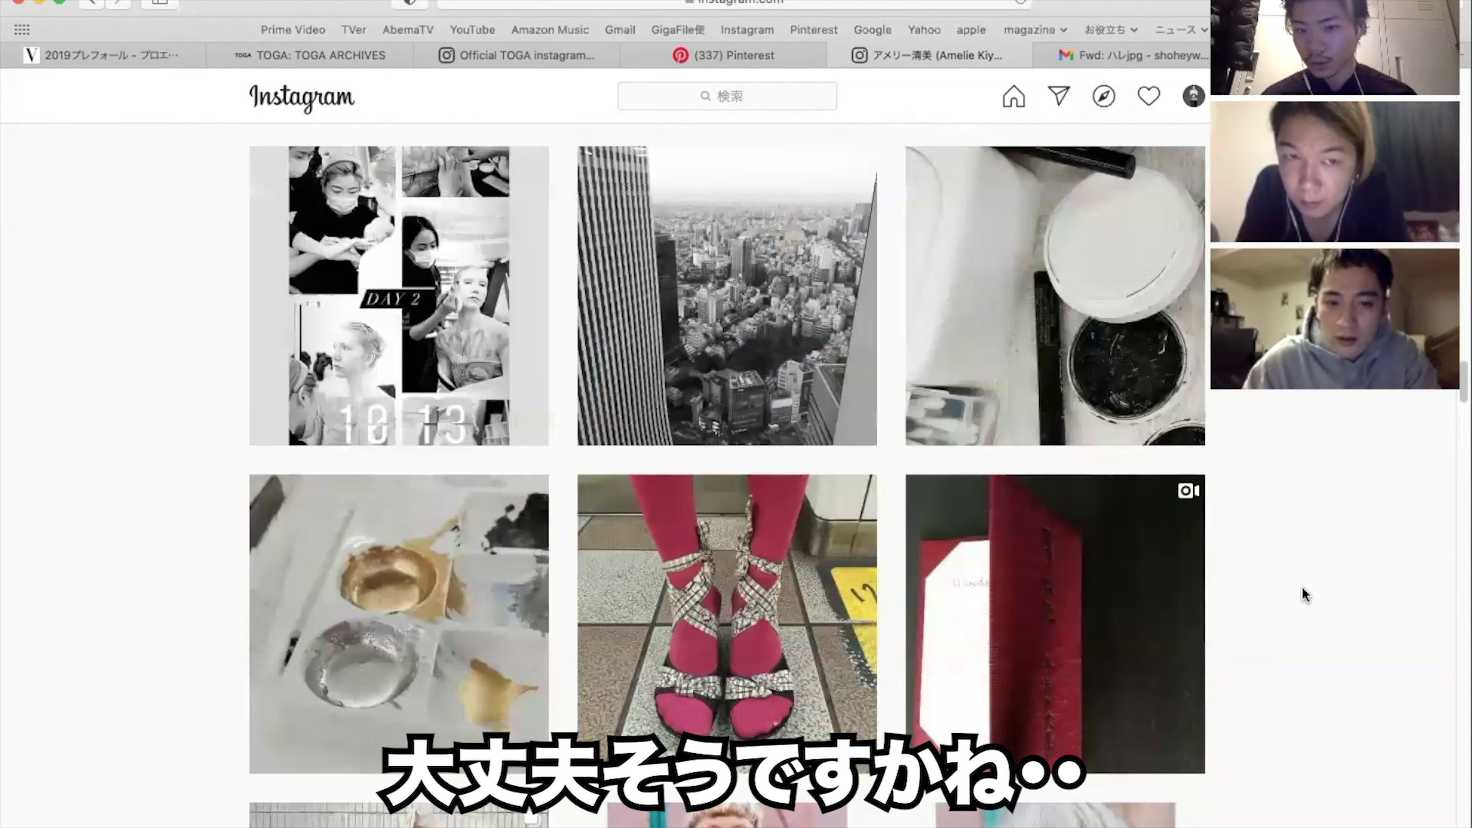
scroll(1304, 594, "up", 10)
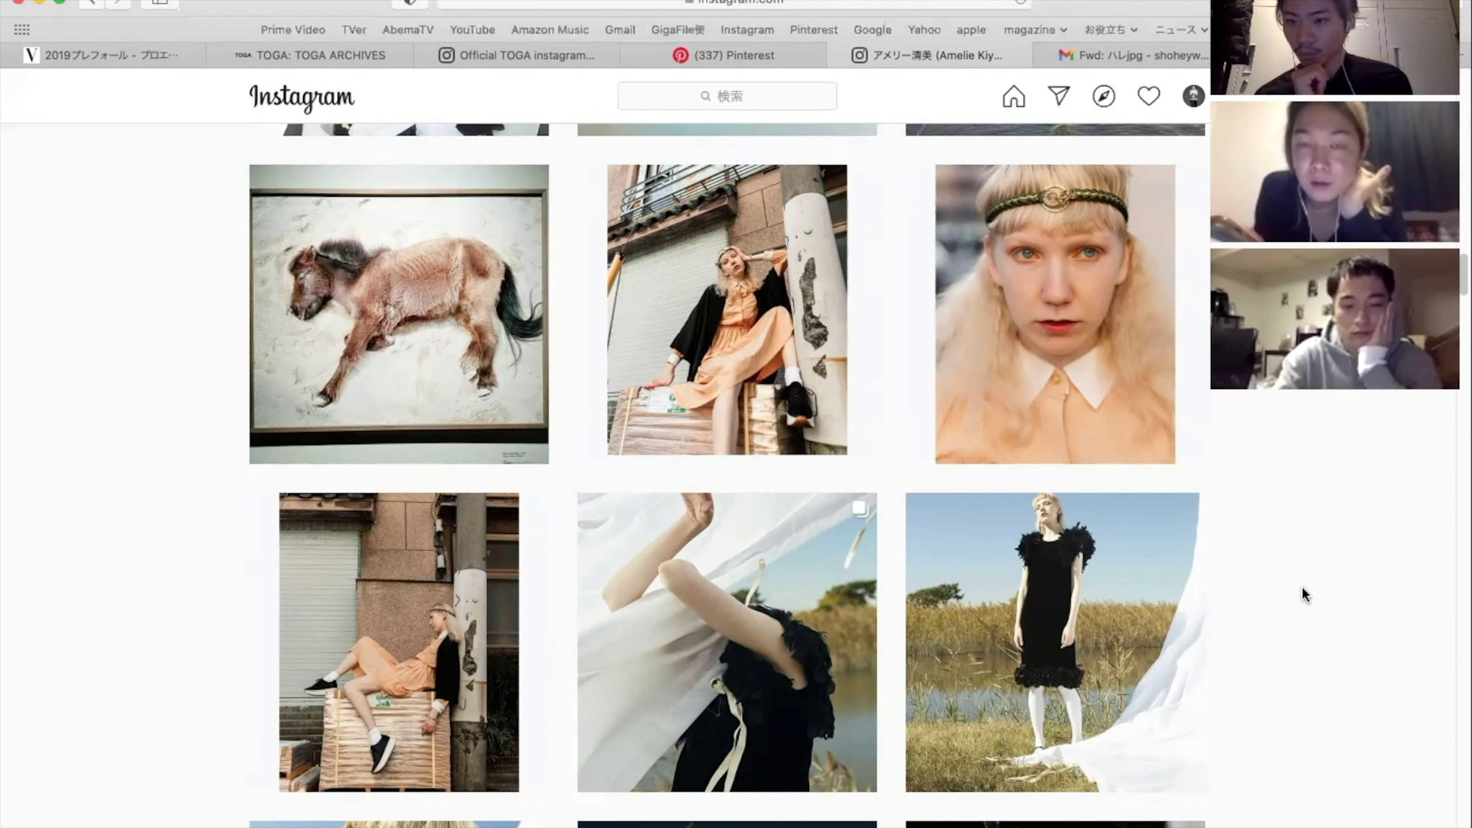
scroll(1301, 590, "up", 5)
scroll(1301, 589, "up", 8)
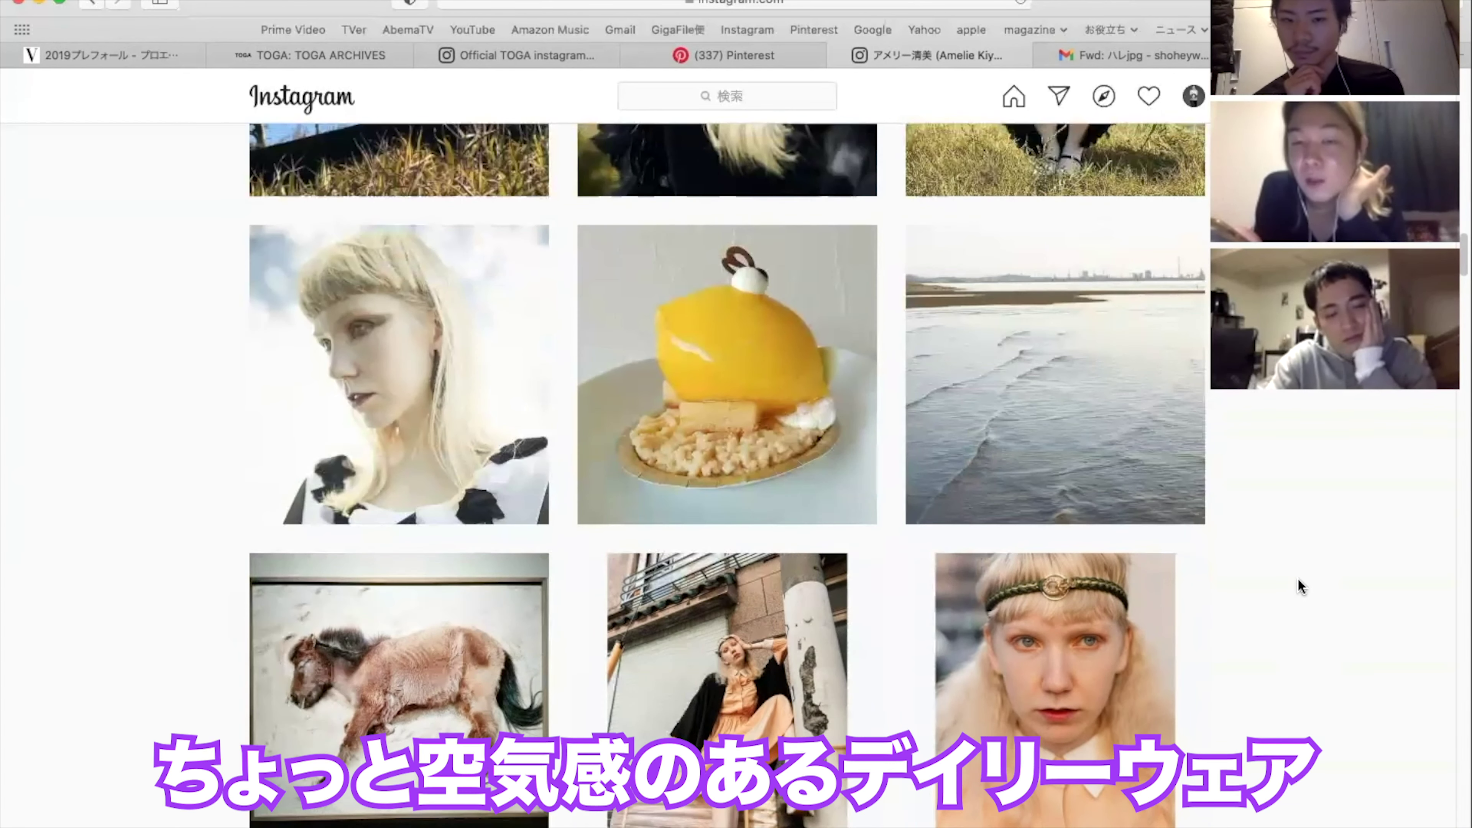
scroll(1189, 597, "up", 20)
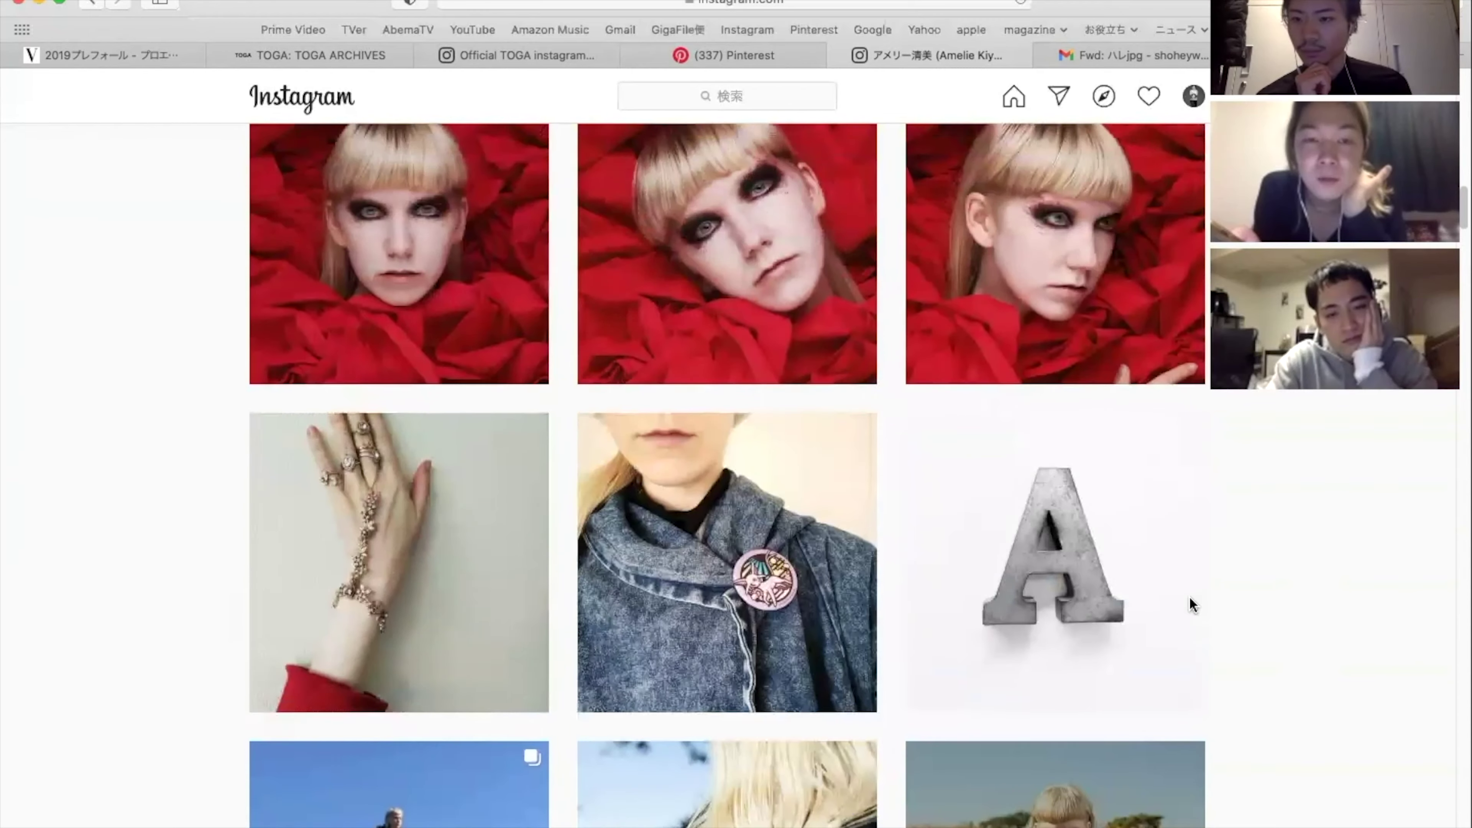
scroll(1189, 596, "up", 10)
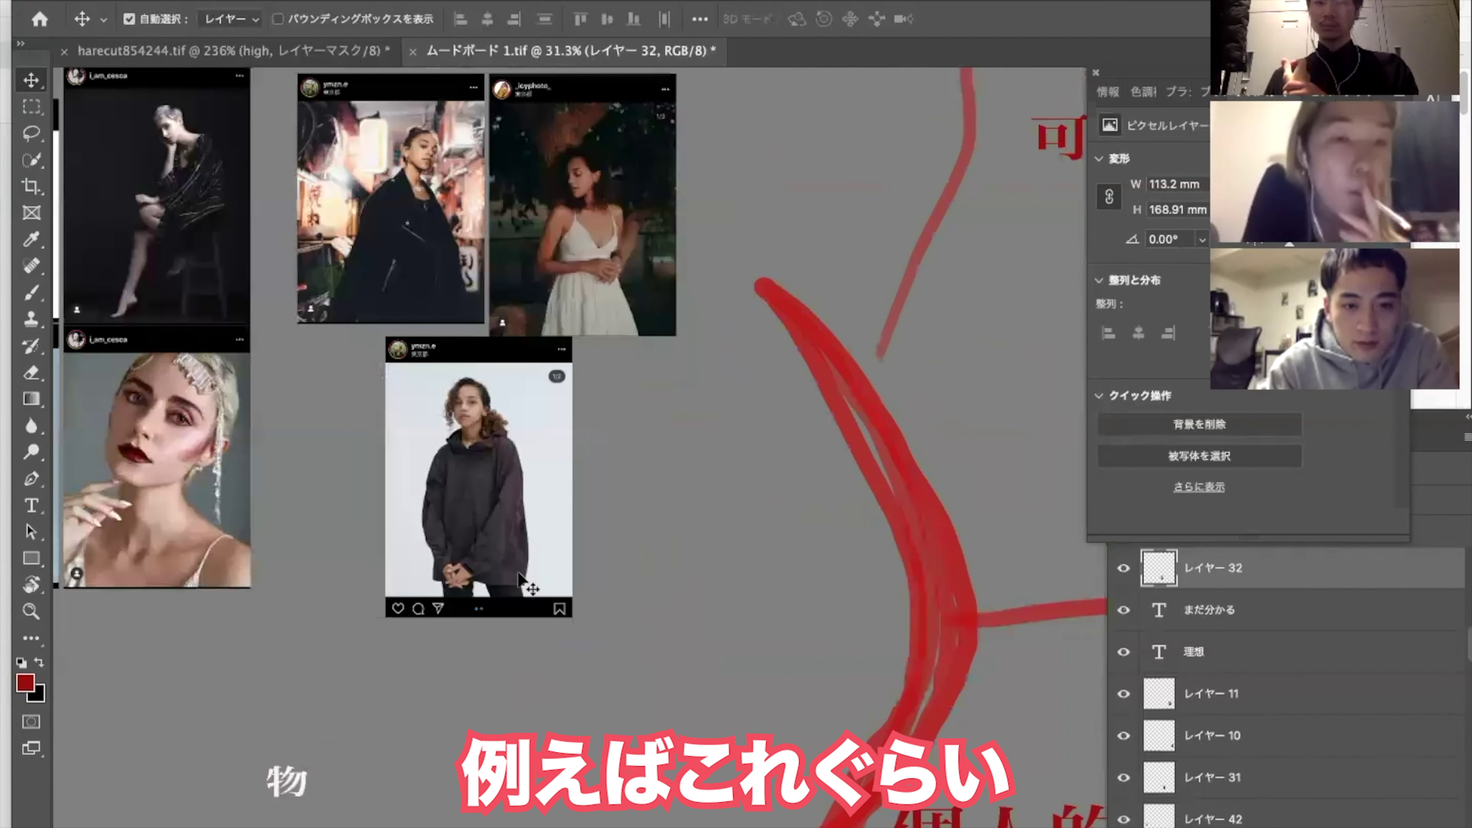
Switch to the Photoshop mood board and examine the photo of the woman in the white dress up close.
scroll(518, 570, "up", 2)
scroll(519, 574, "up", 5)
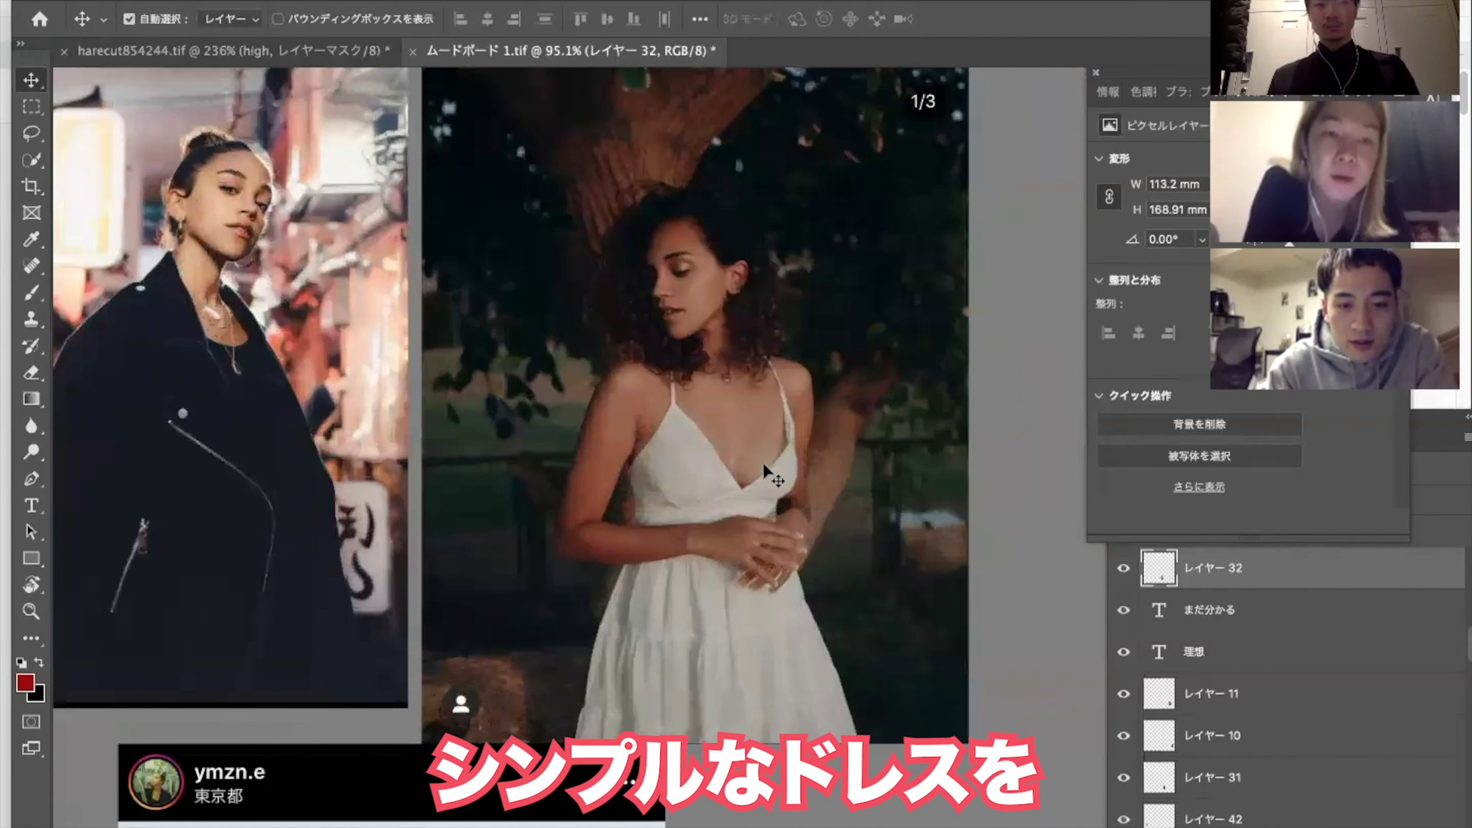
scroll(762, 462, "right", 3)
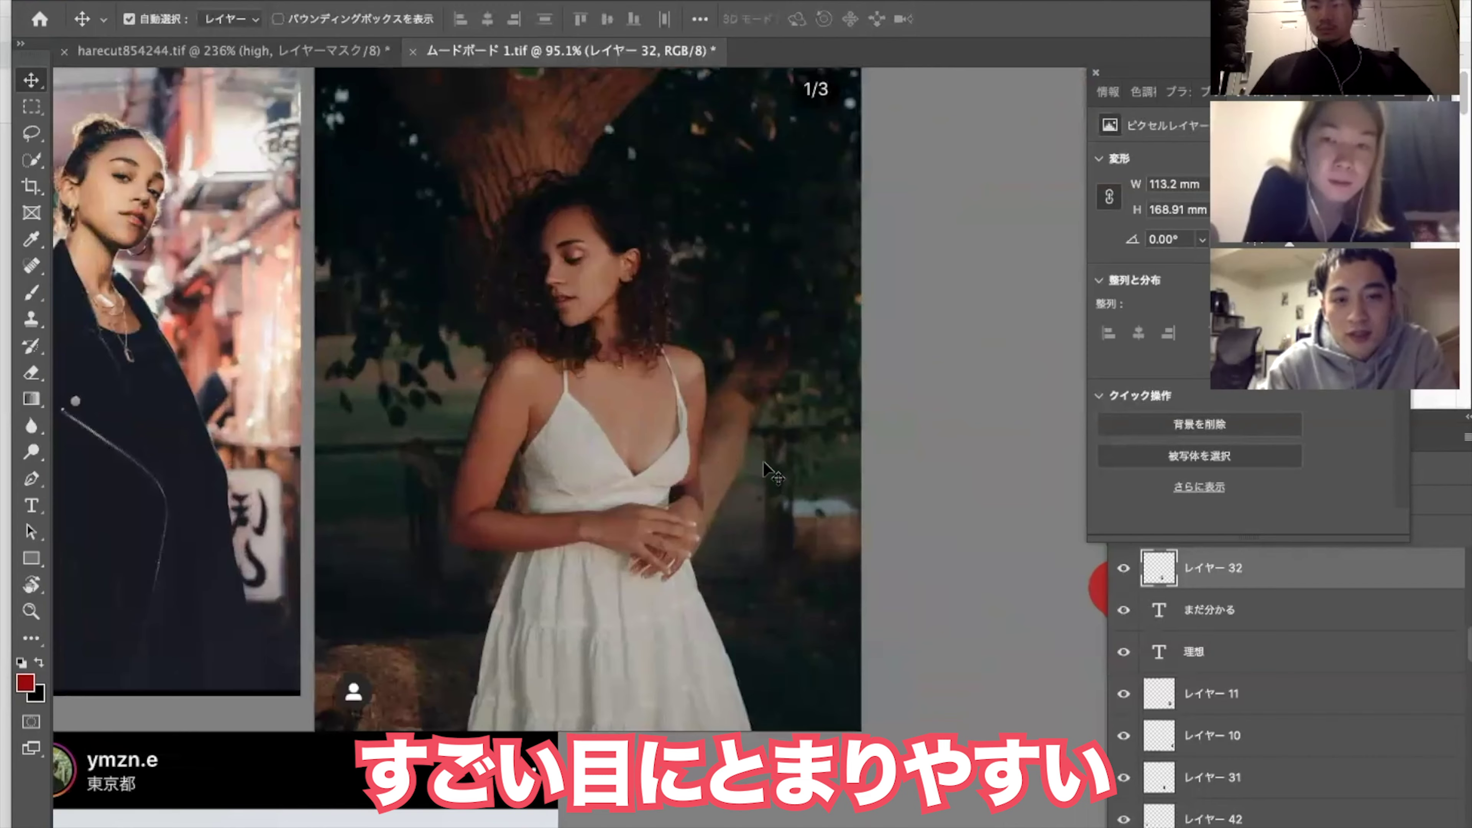
scroll(764, 462, "right", 2)
Examine the black-and-white café and street portraits on the mood board for framing and styling.
scroll(764, 461, "right", 10)
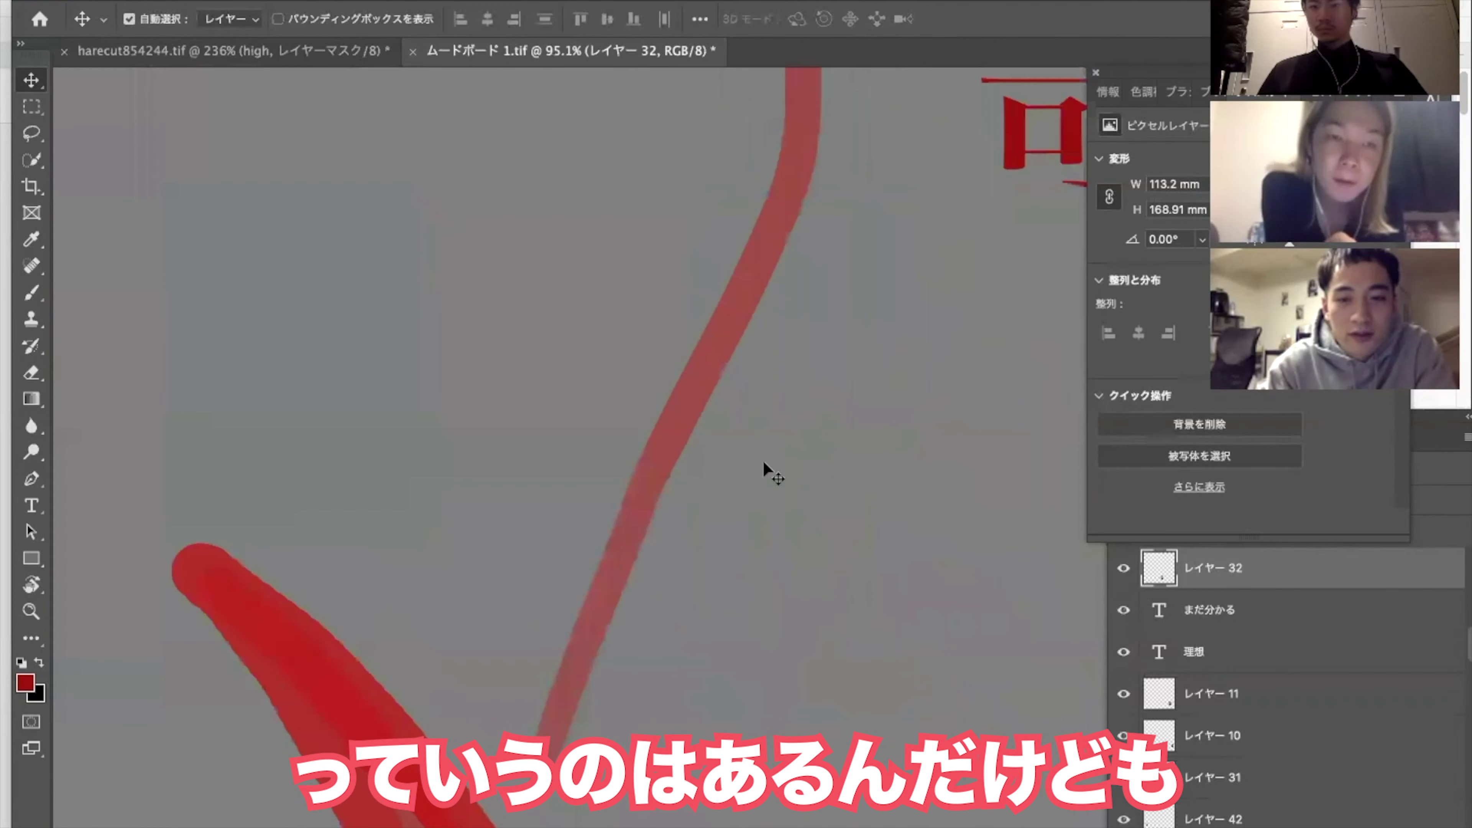
scroll(763, 462, "right", 8)
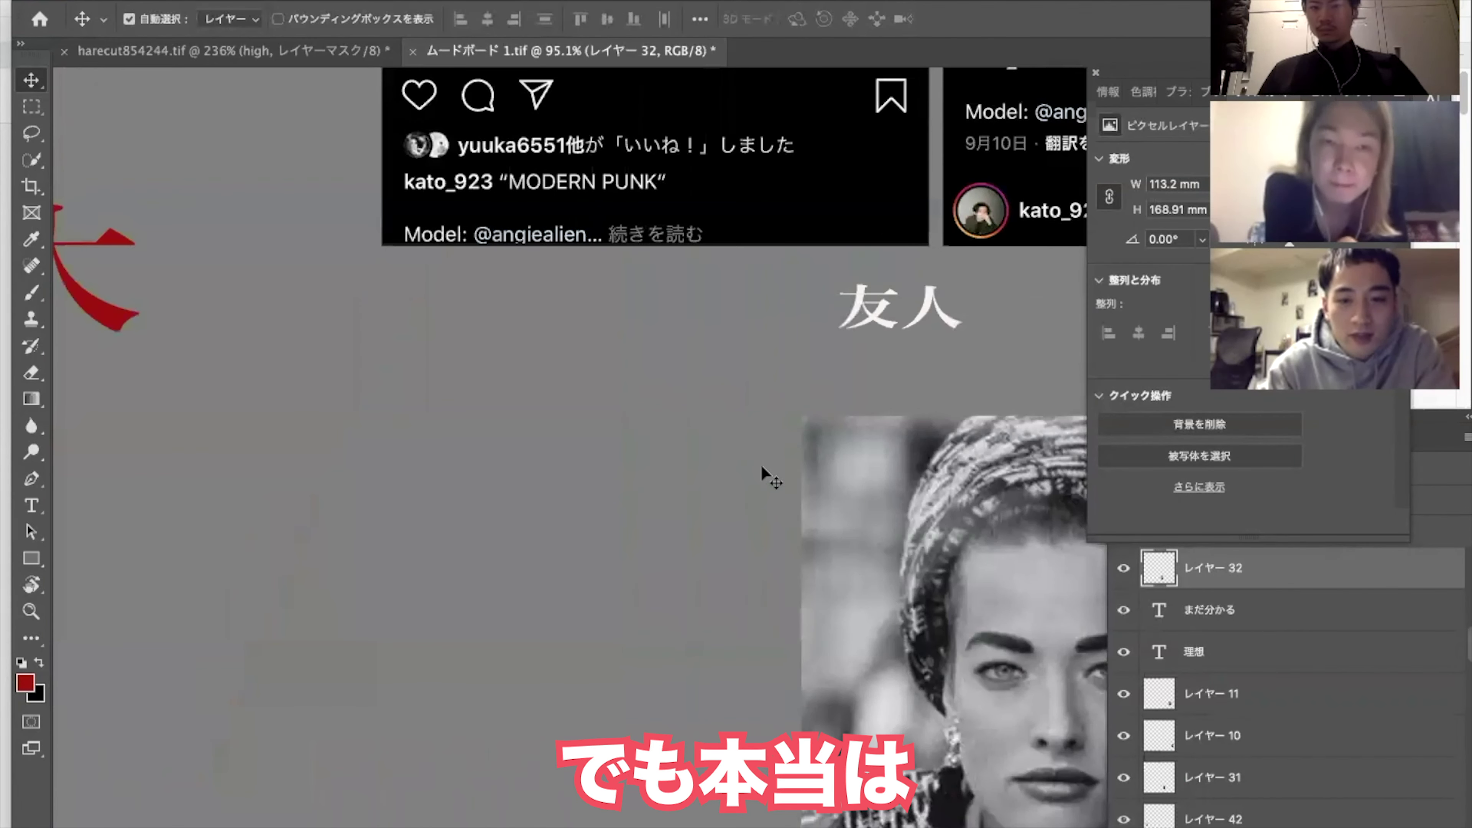
scroll(760, 464, "down", 2)
scroll(762, 467, "right", 8)
scroll(762, 467, "down", 3)
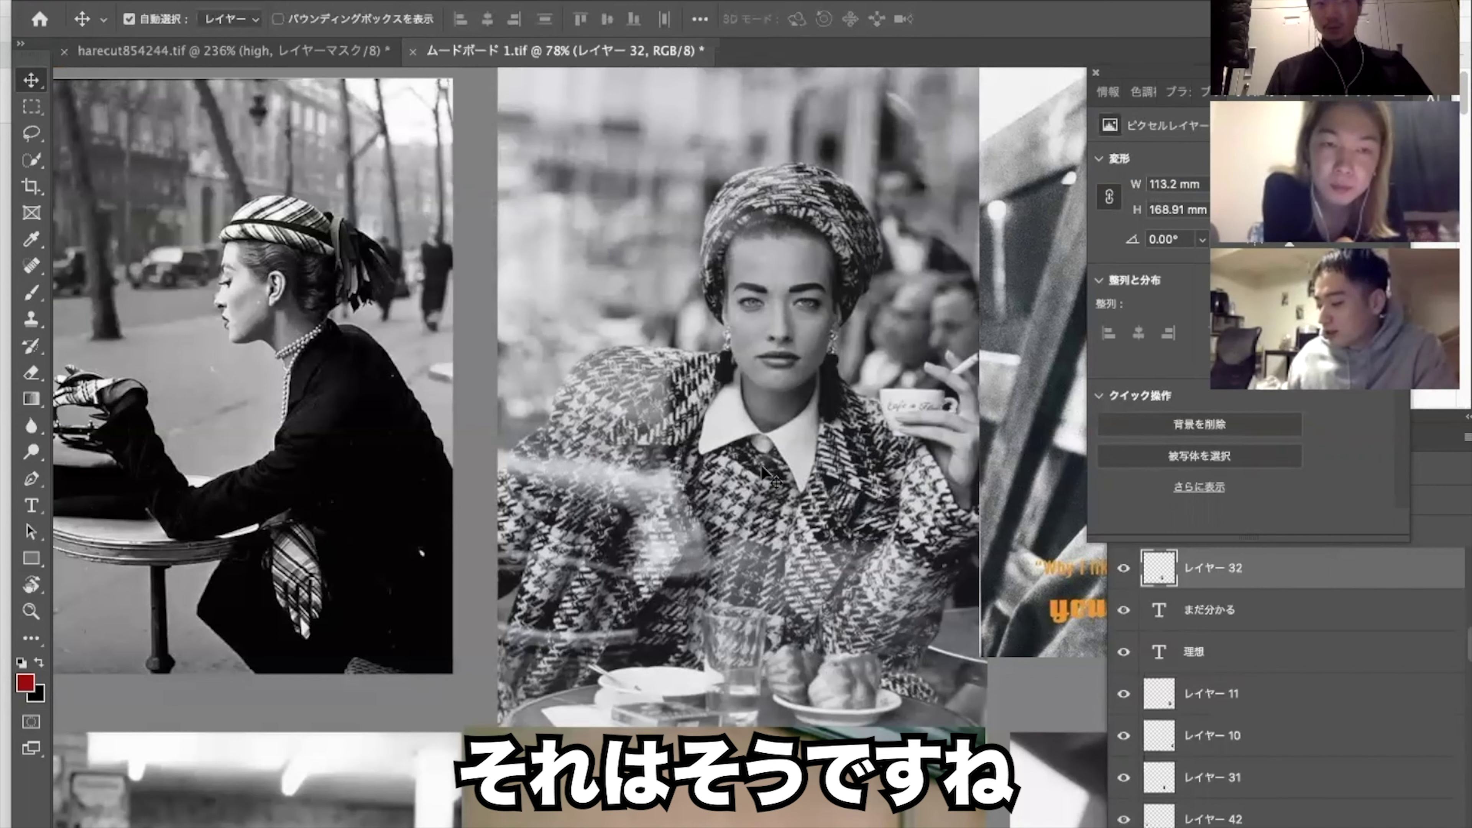
scroll(764, 475, "down", 5)
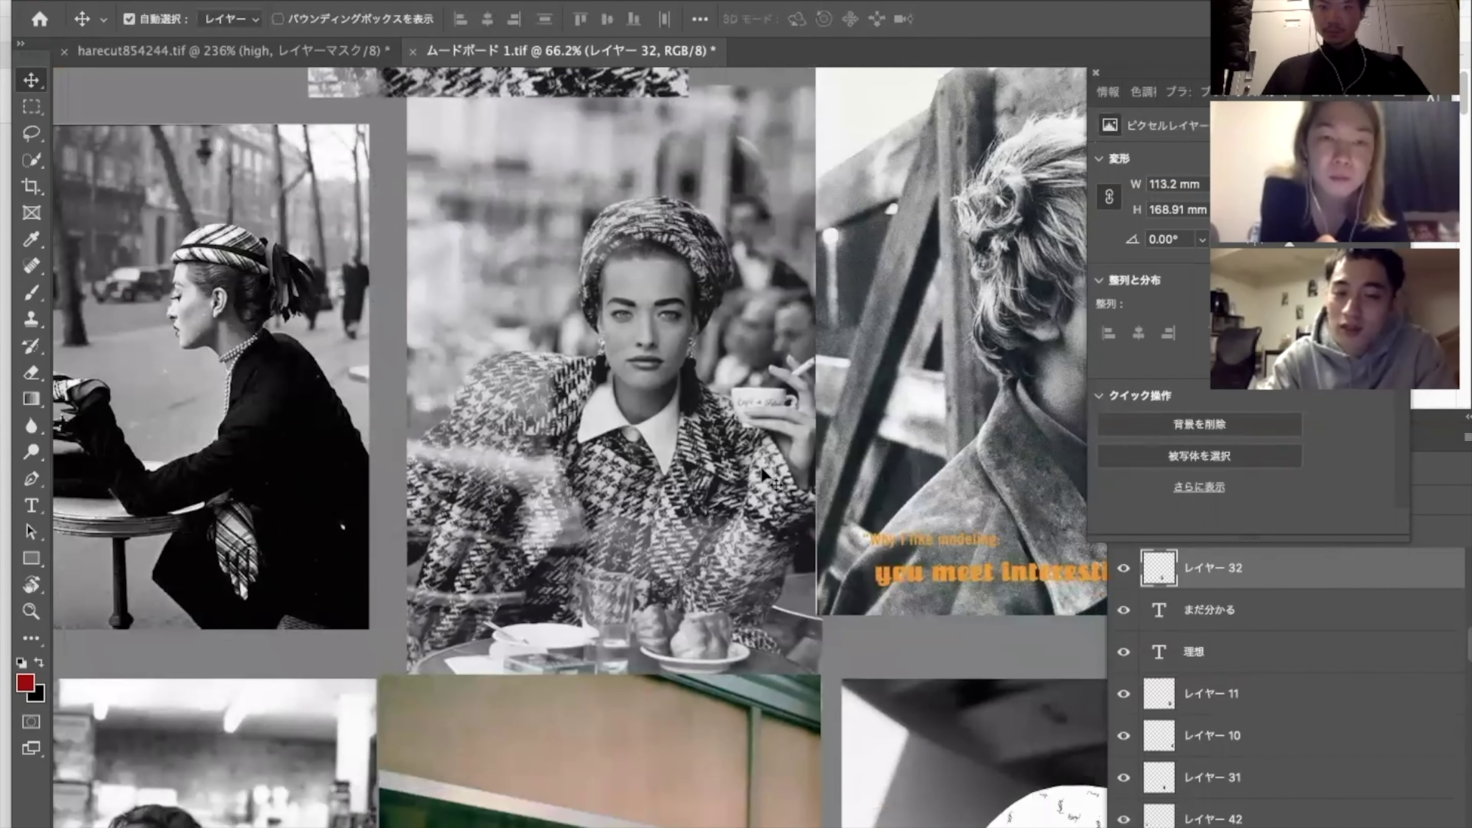
scroll(760, 466, "down", 5)
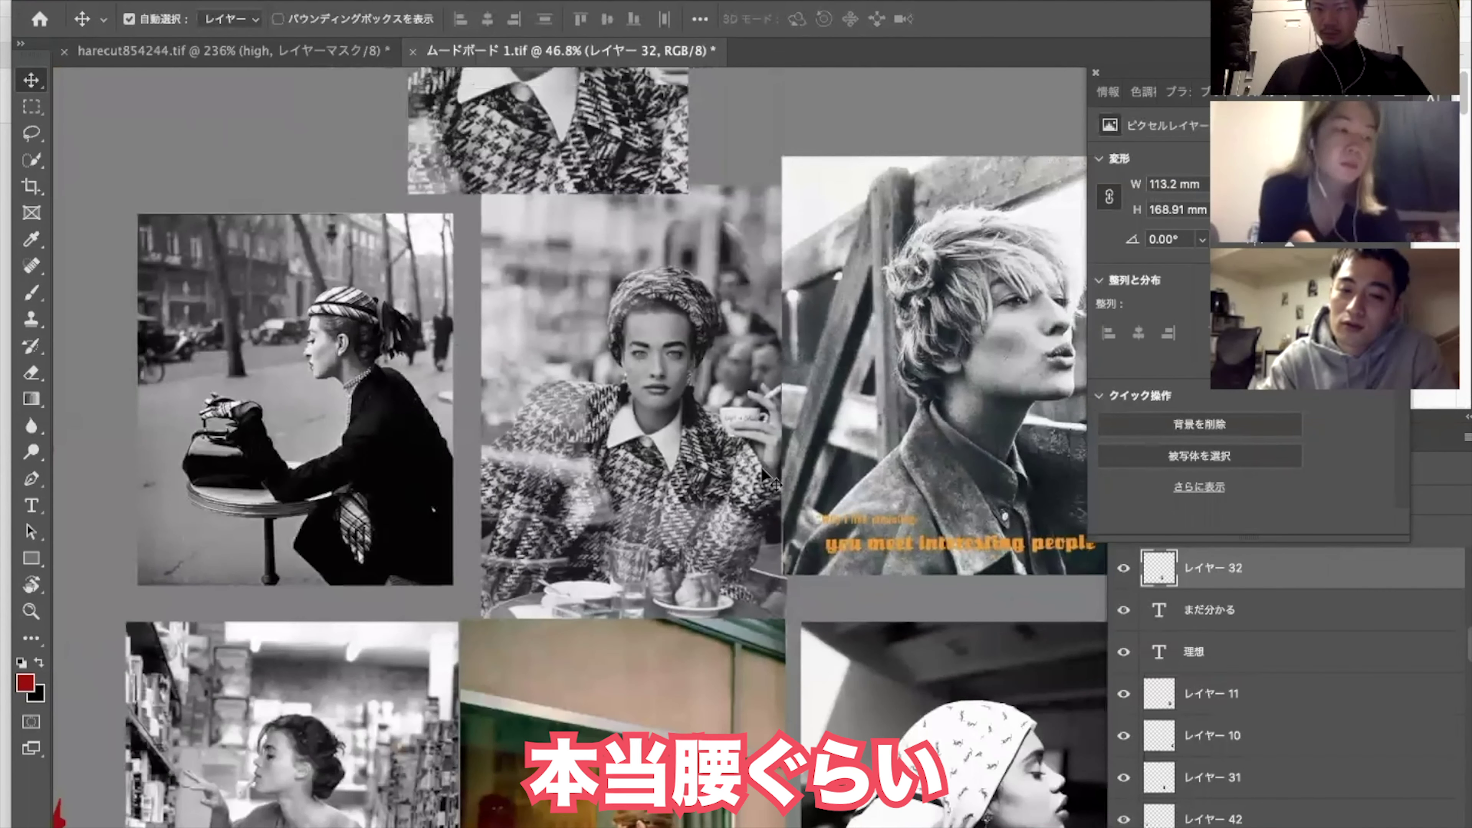
scroll(760, 467, "down", 3)
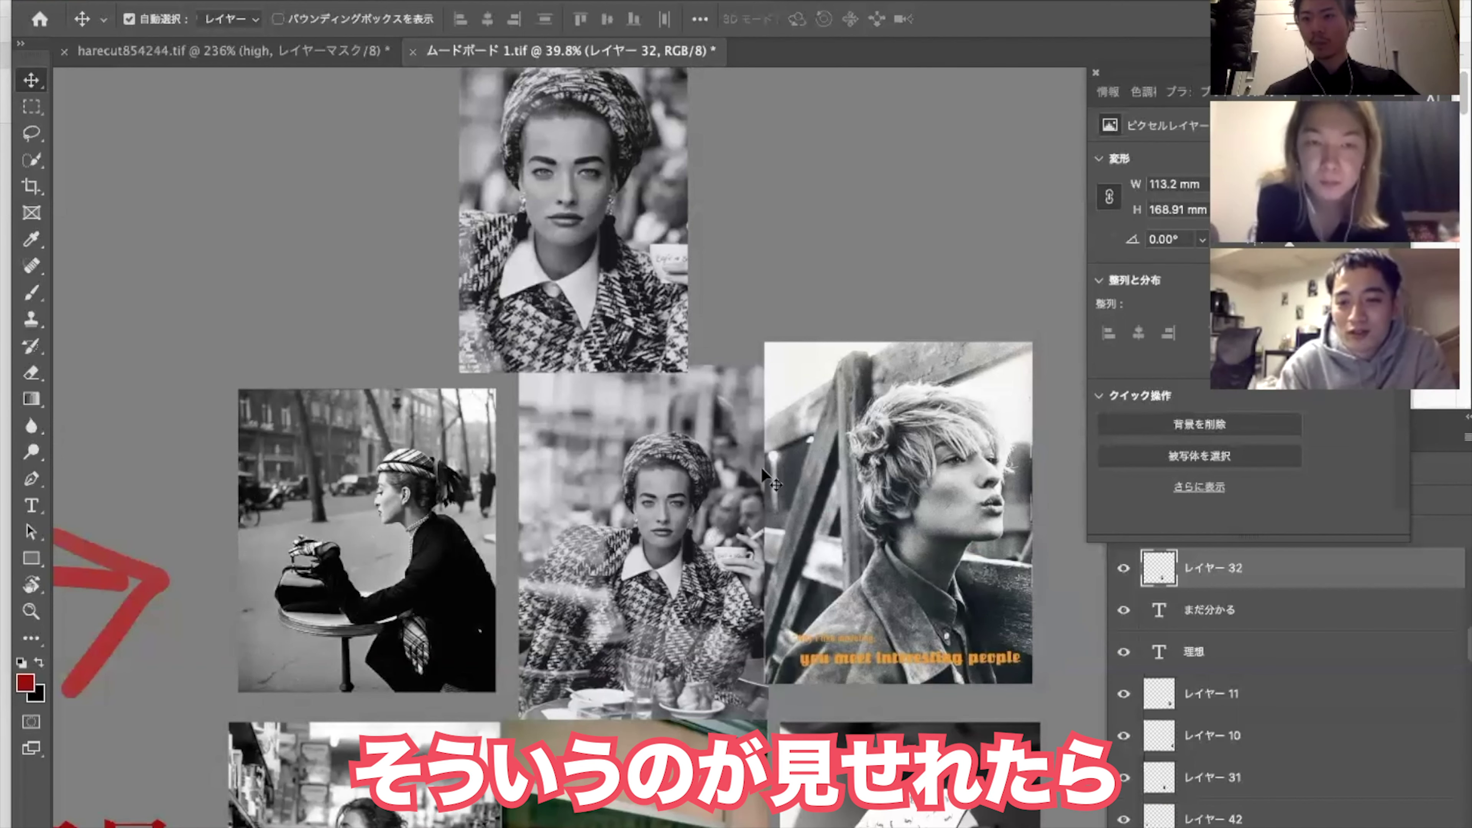
Select the colour photo of the woman in front of the shop window among the mood board references.
scroll(760, 467, "down", 3)
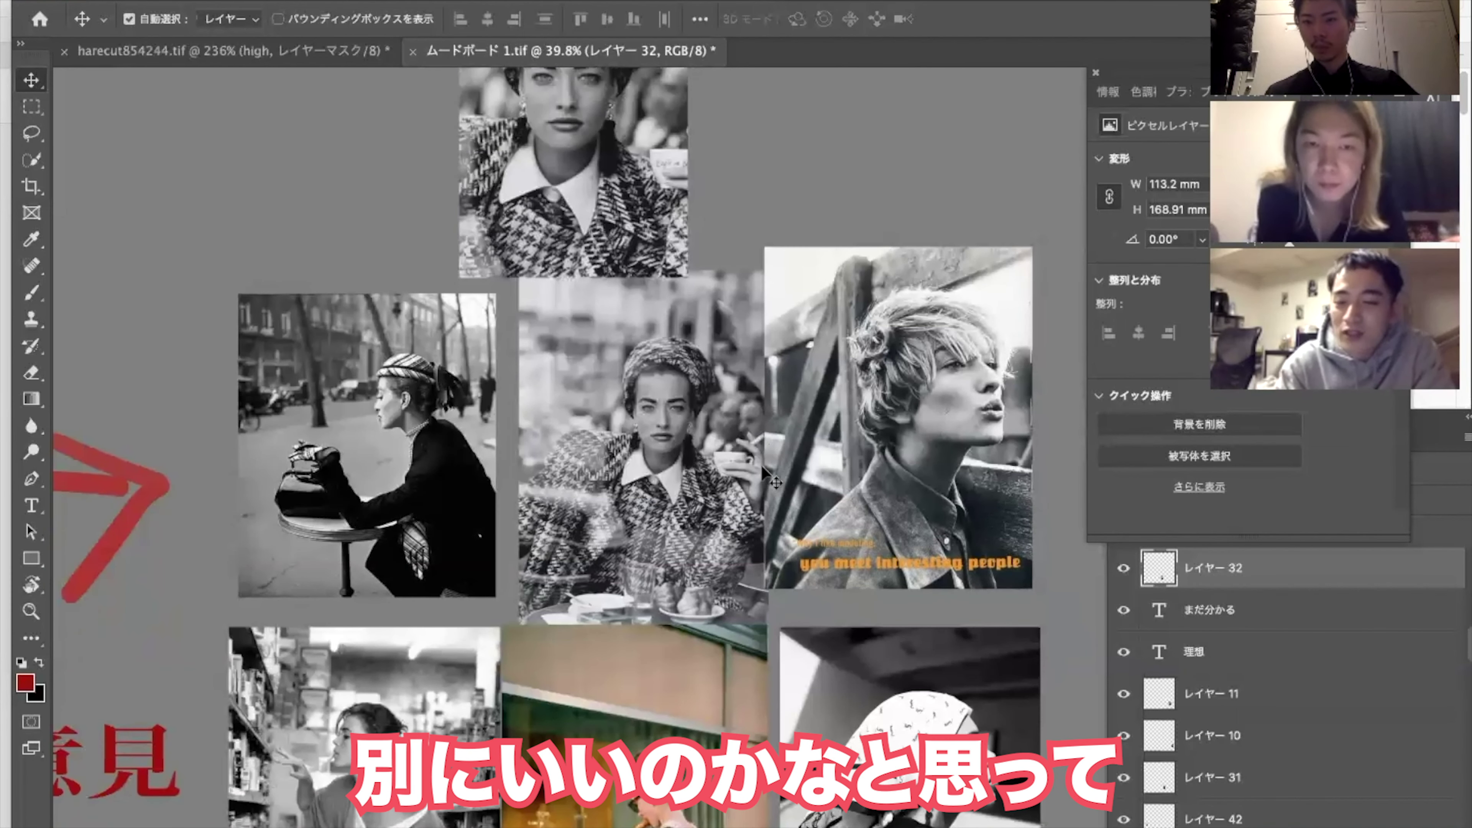
scroll(761, 465, "down", 6)
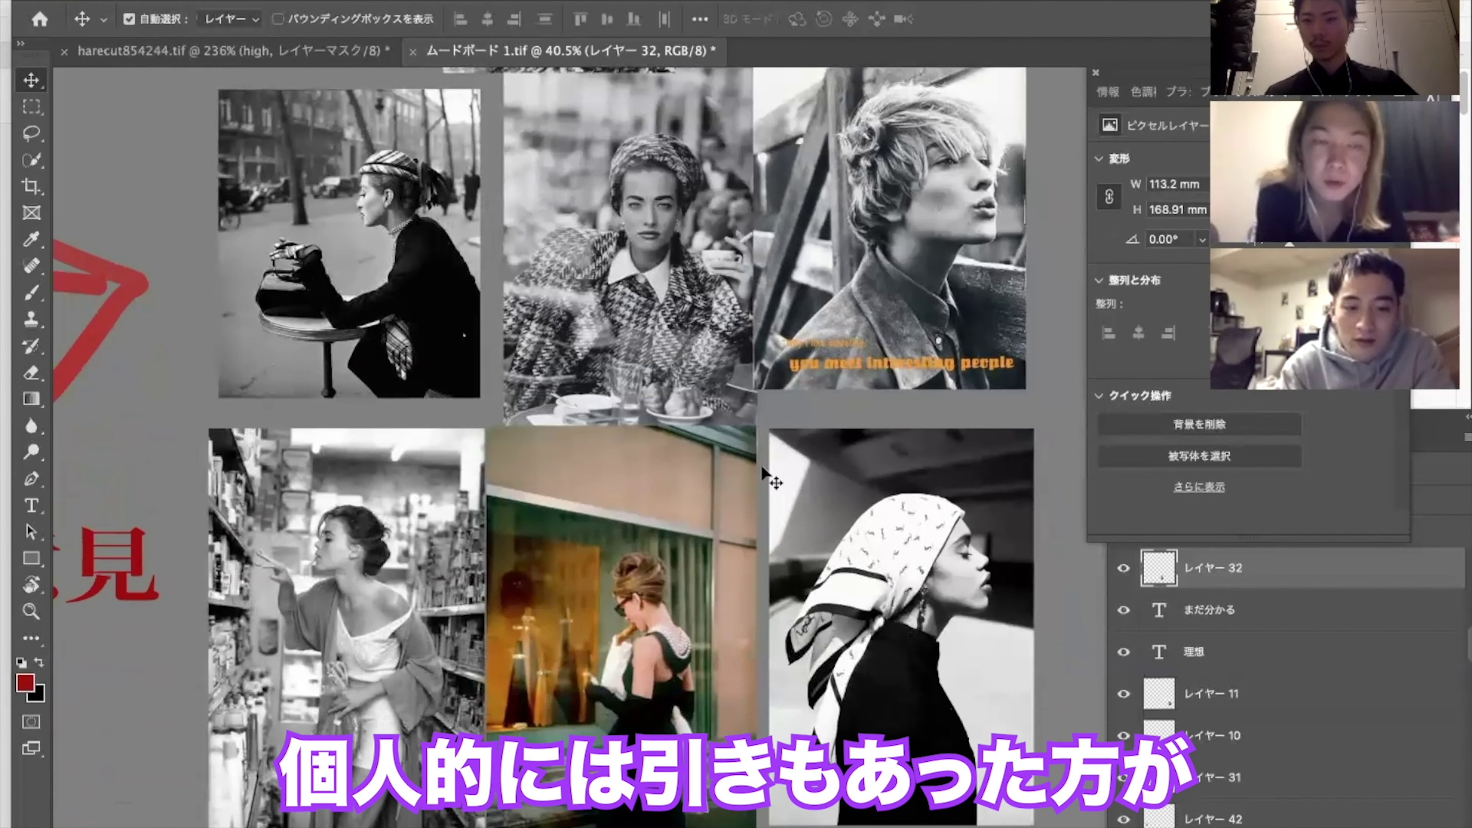
scroll(760, 464, "up", 2)
left_click(760, 464)
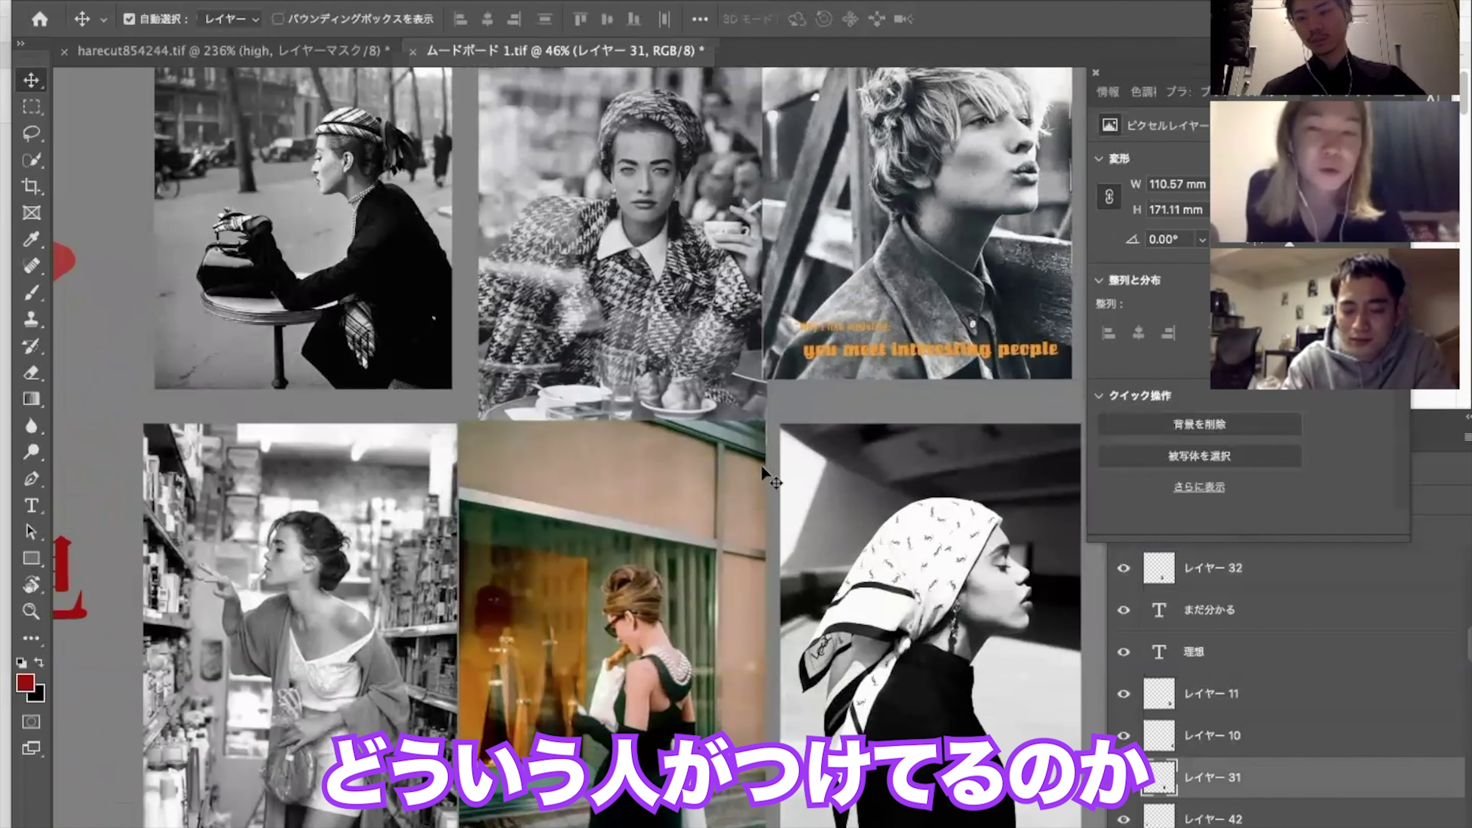
View the mood board's café and street portraits at a wider scale, and switch to the Dior board on Pinterest in the browser.
scroll(760, 464, "down", 1)
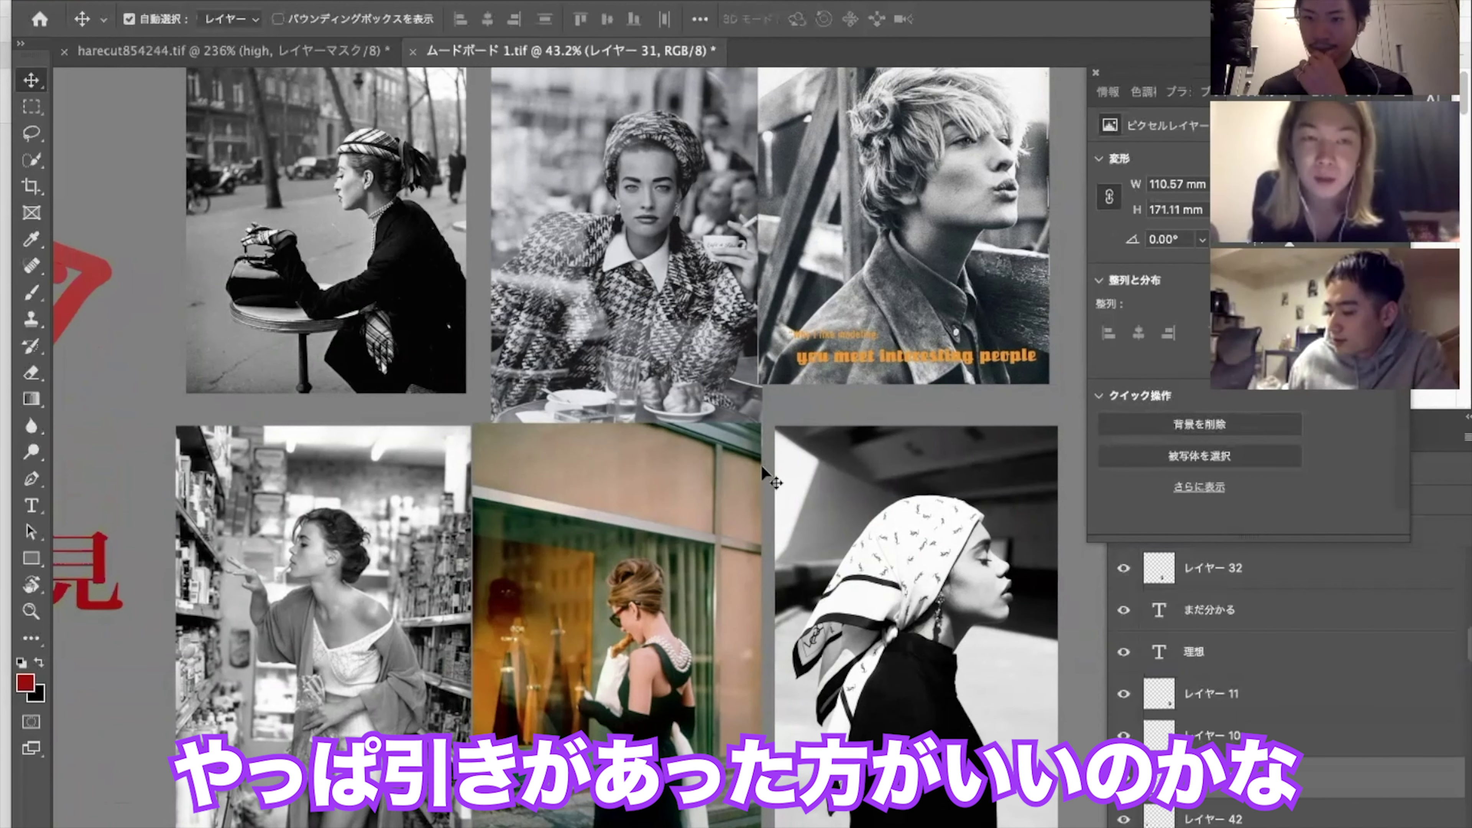
scroll(761, 466, "down", 3)
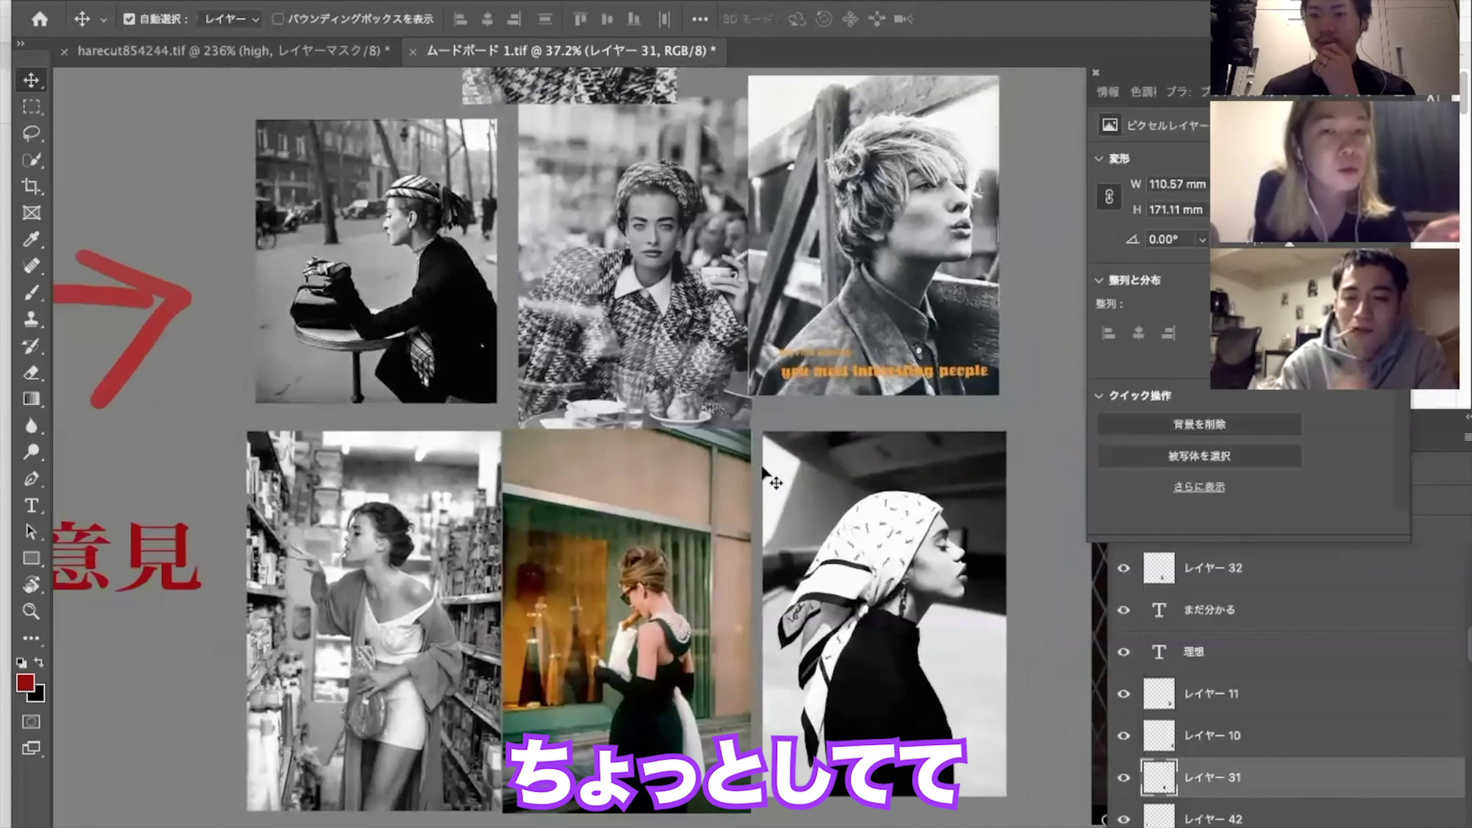
key("super+Tab")
scroll(847, 703, "down", 3)
scroll(848, 702, "up", 3)
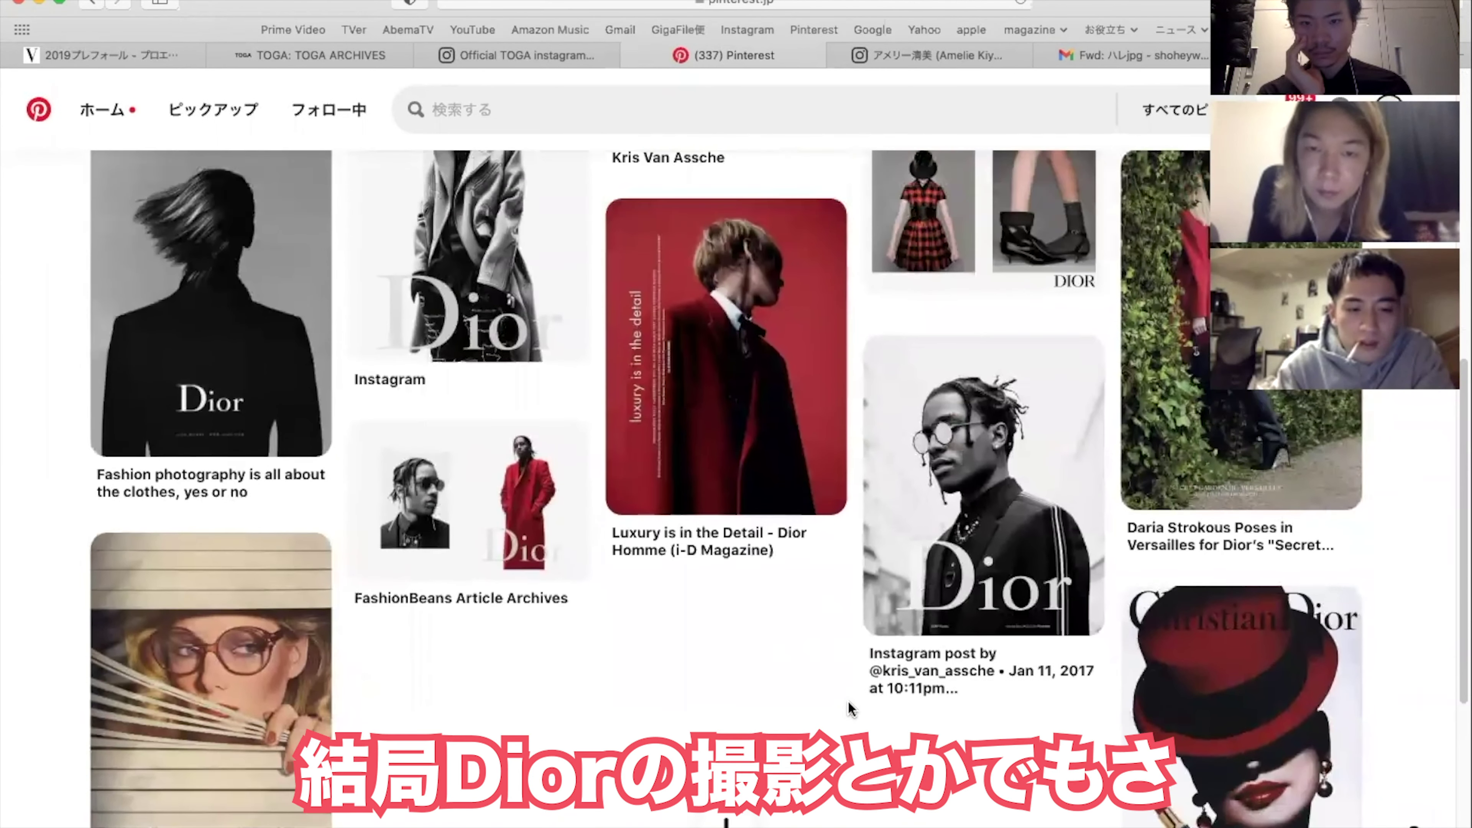
Open the FashionBeans Dior pin with the red coat, examine its portrait and full-length framing up close, and return to the board.
left_click(475, 534)
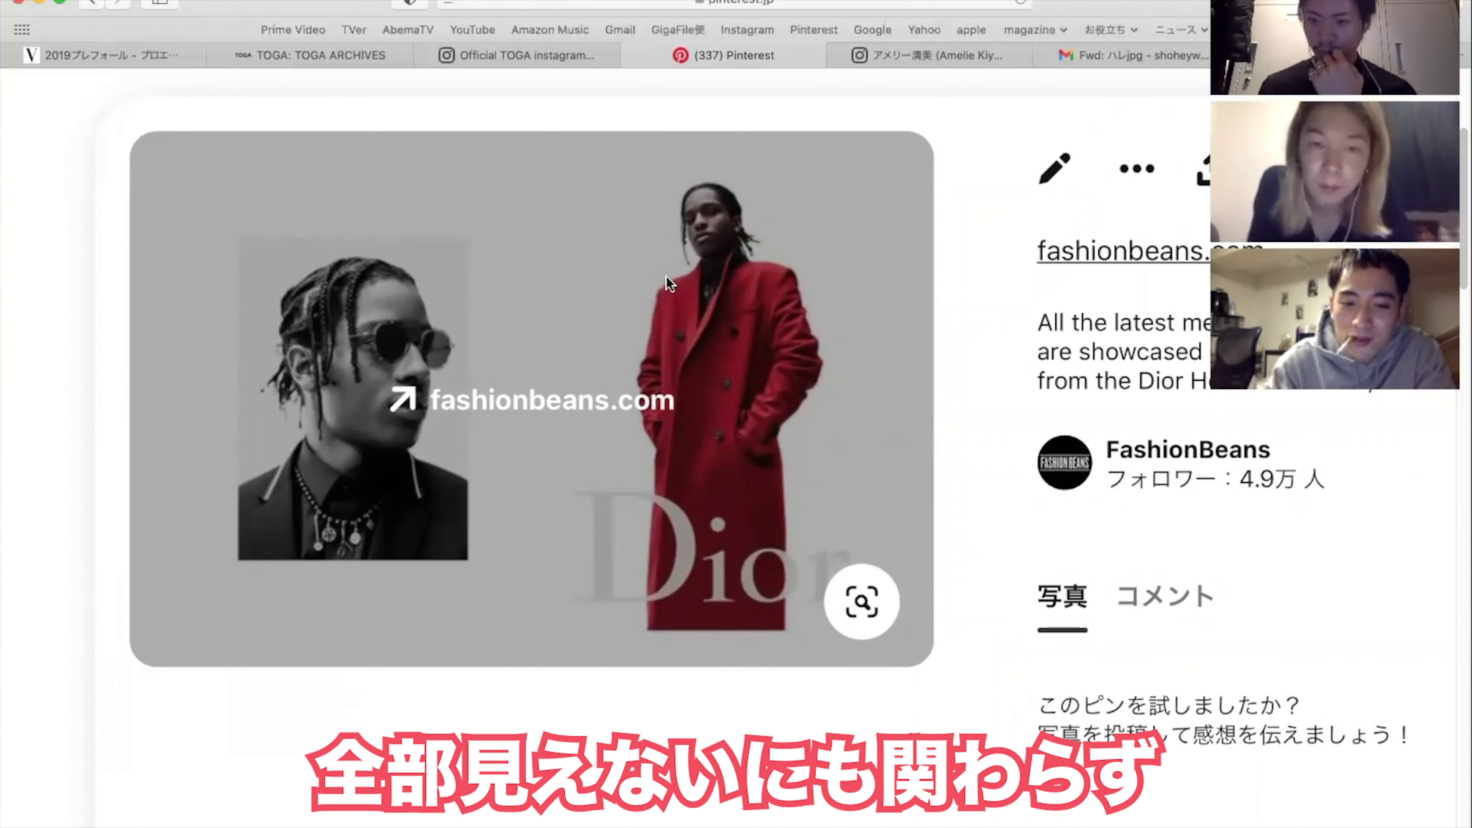
scroll(397, 451, "up", 5)
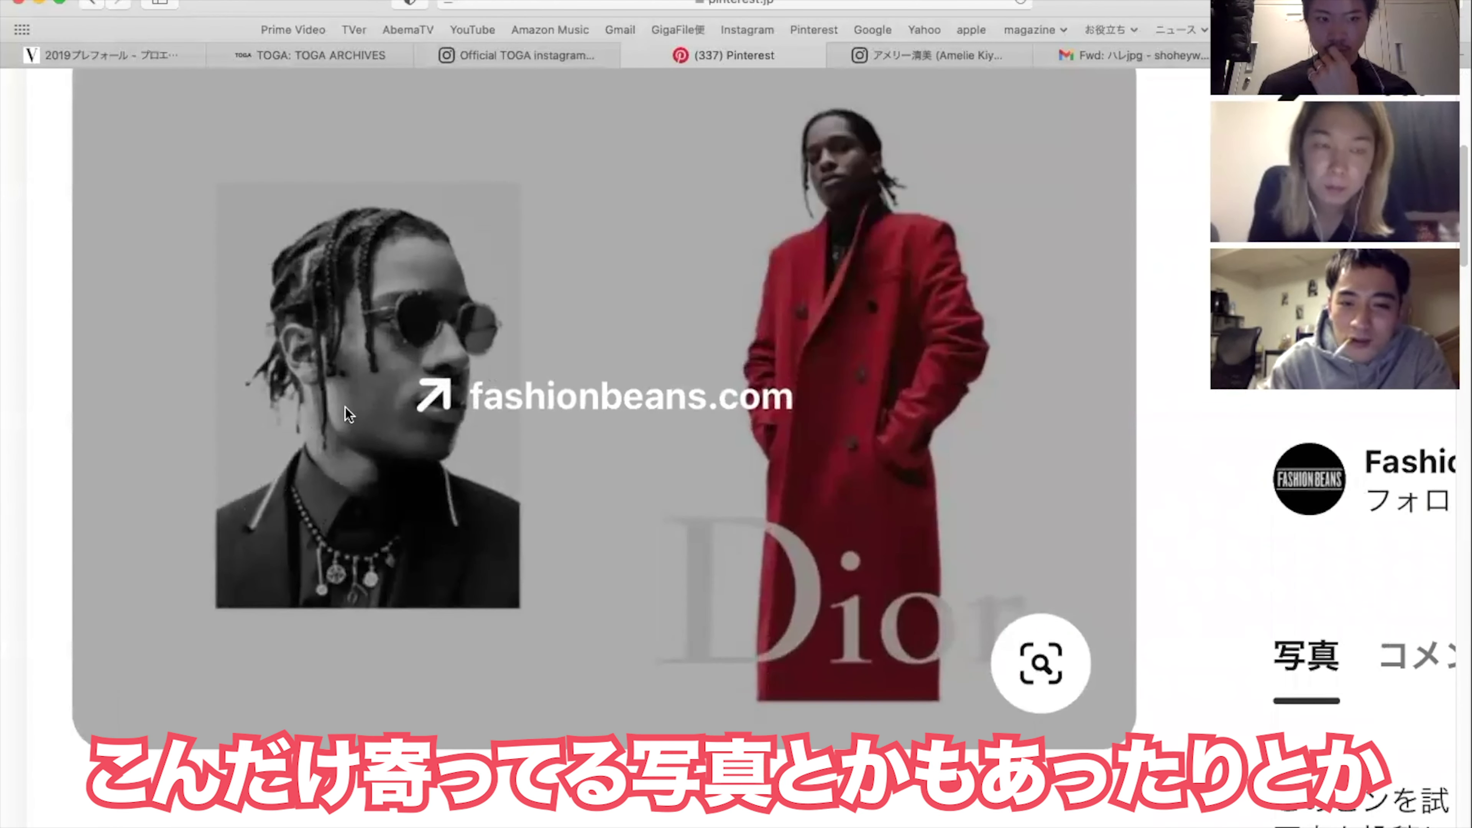
scroll(376, 392, "down", 5)
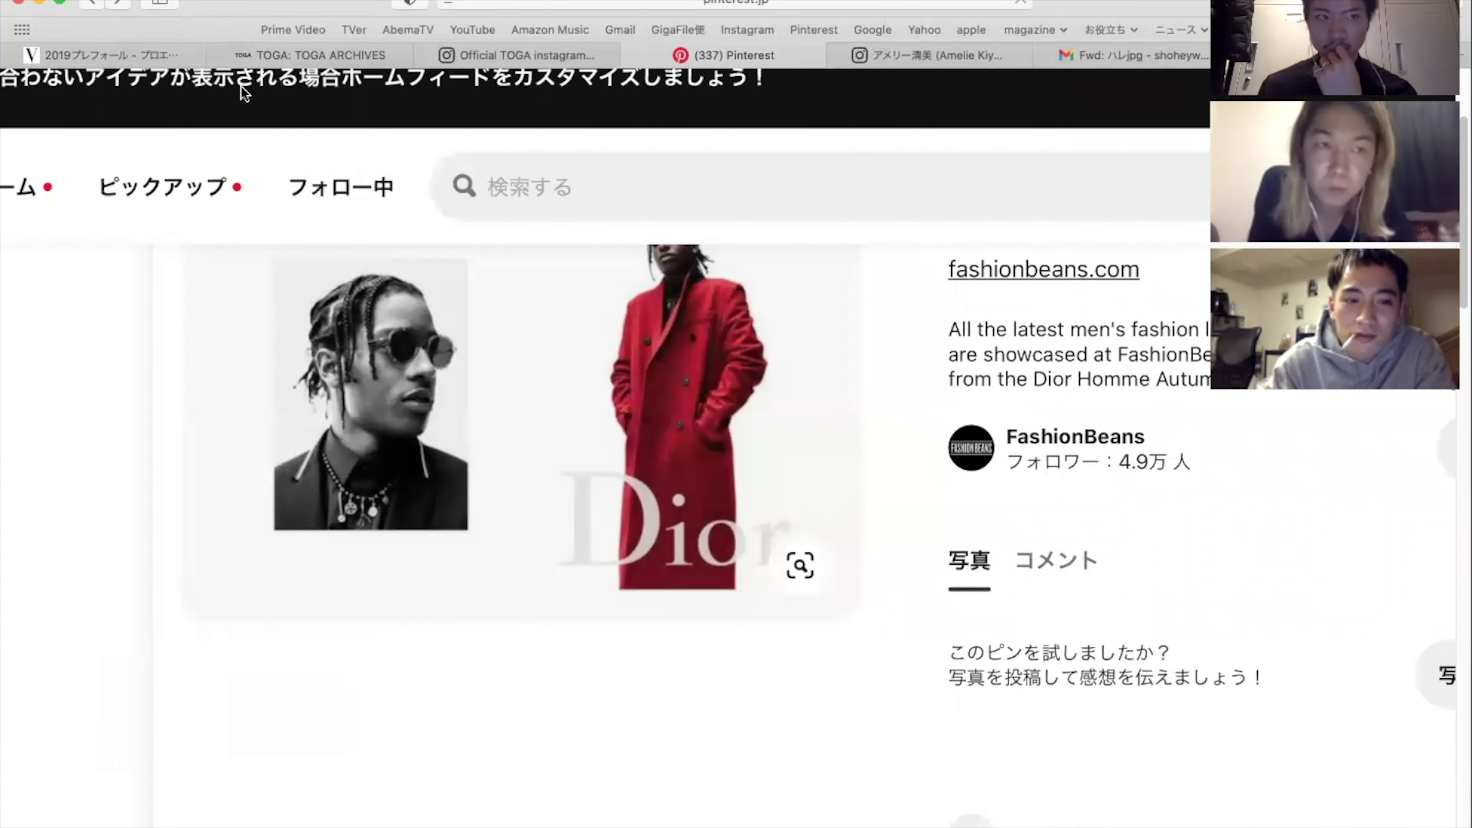
key("super+bracketleft")
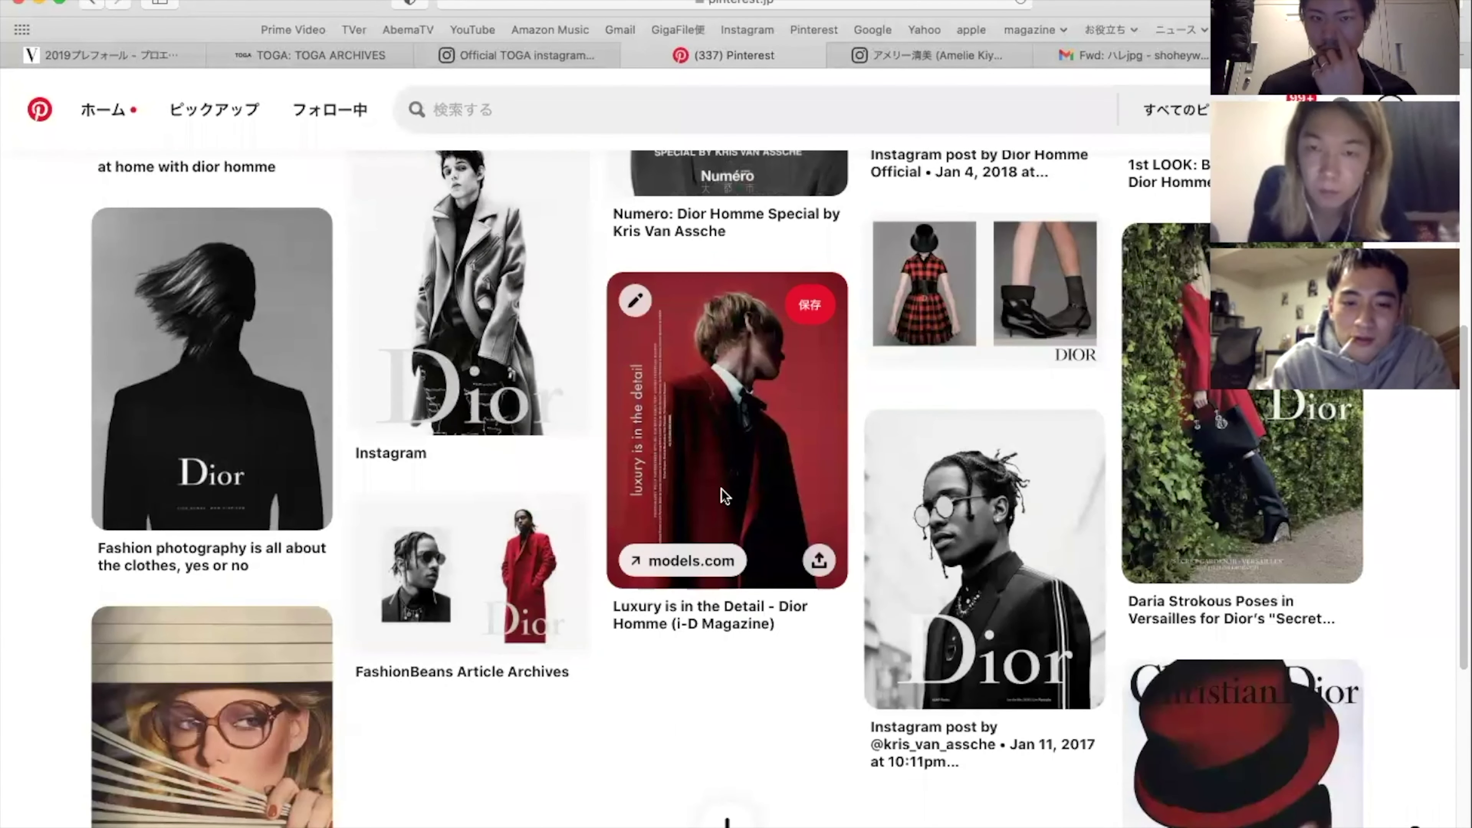
Open the "Luxury is in the Detail" Dior Homme pin and examine how the jacket is framed.
left_click(721, 491)
scroll(542, 621, "down", 1)
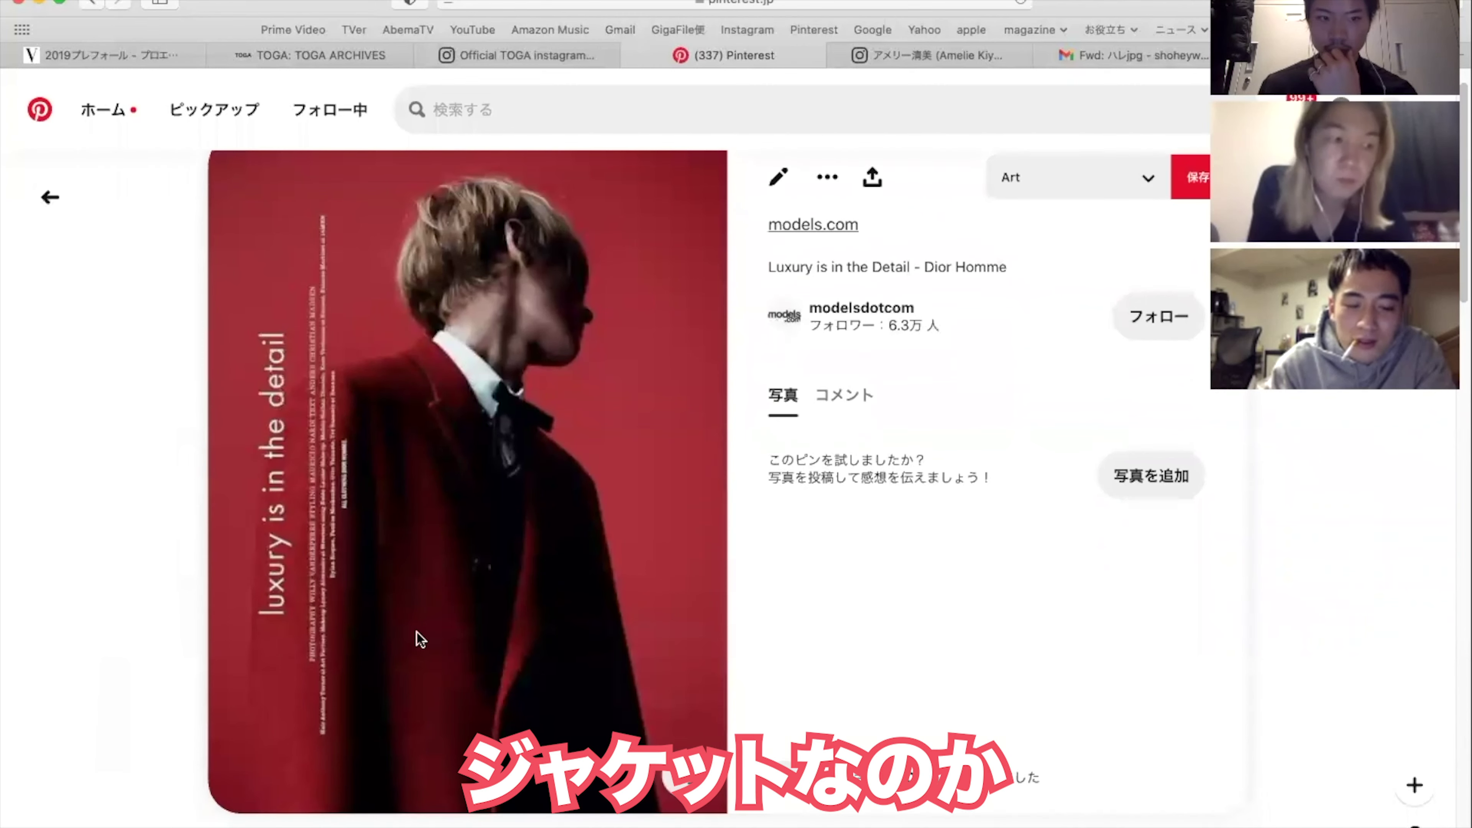
scroll(492, 631, "down", 1)
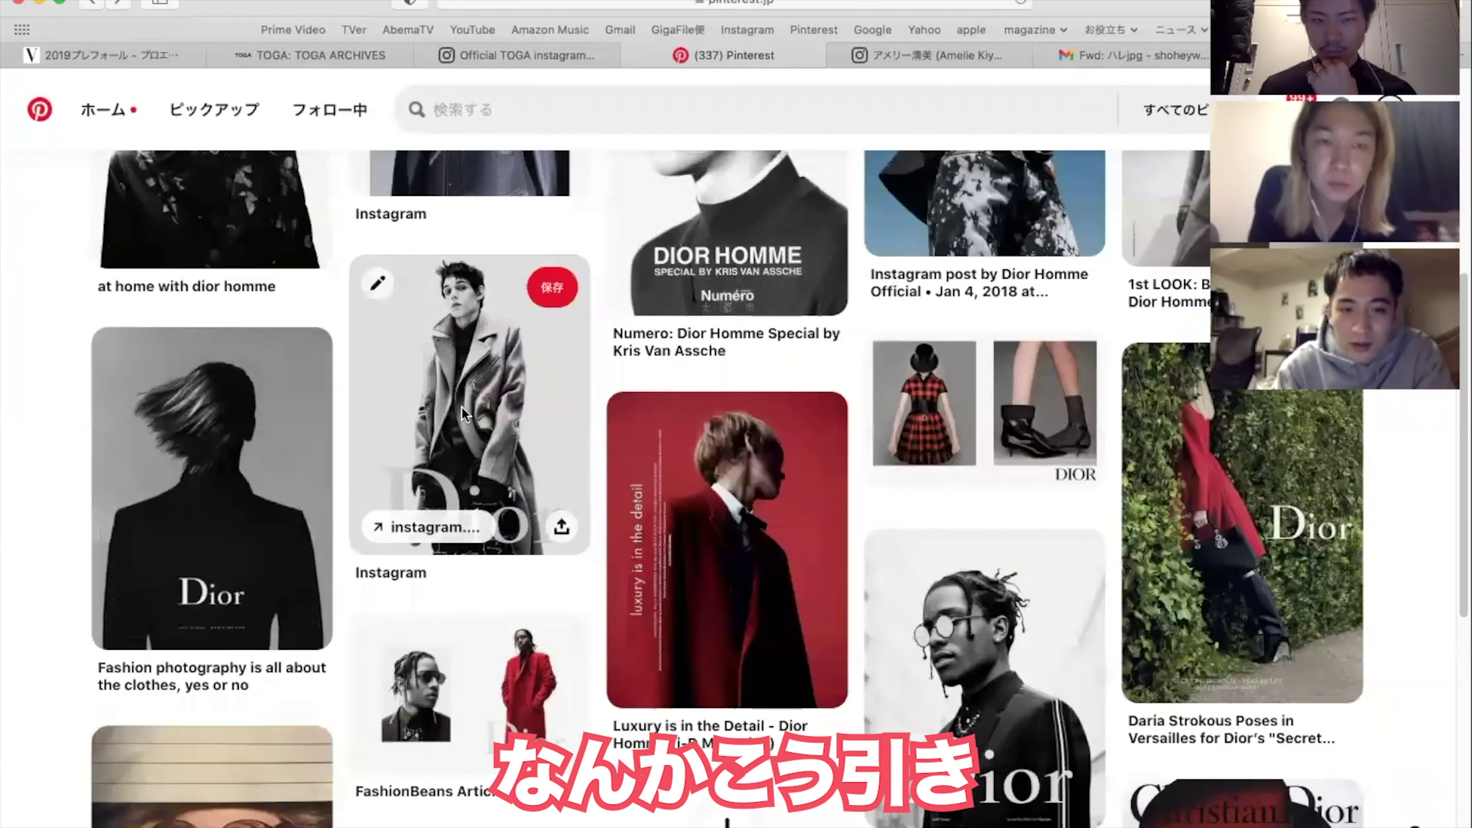
Compare the close-up and full-length framing of the campaign photos across the Dior board.
scroll(462, 407, "up", 8)
scroll(499, 420, "down", 4)
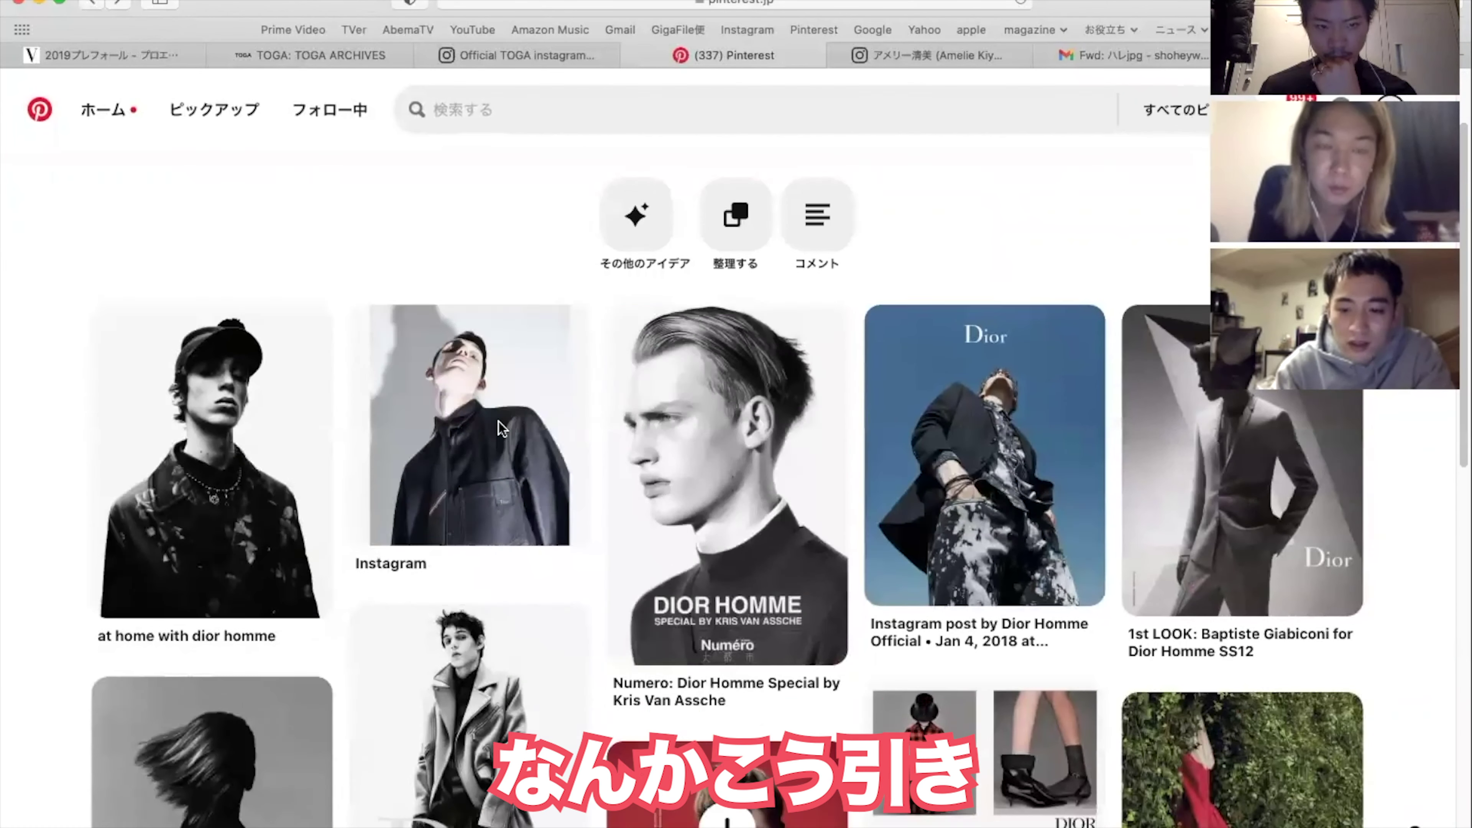
mouse_move(499, 423)
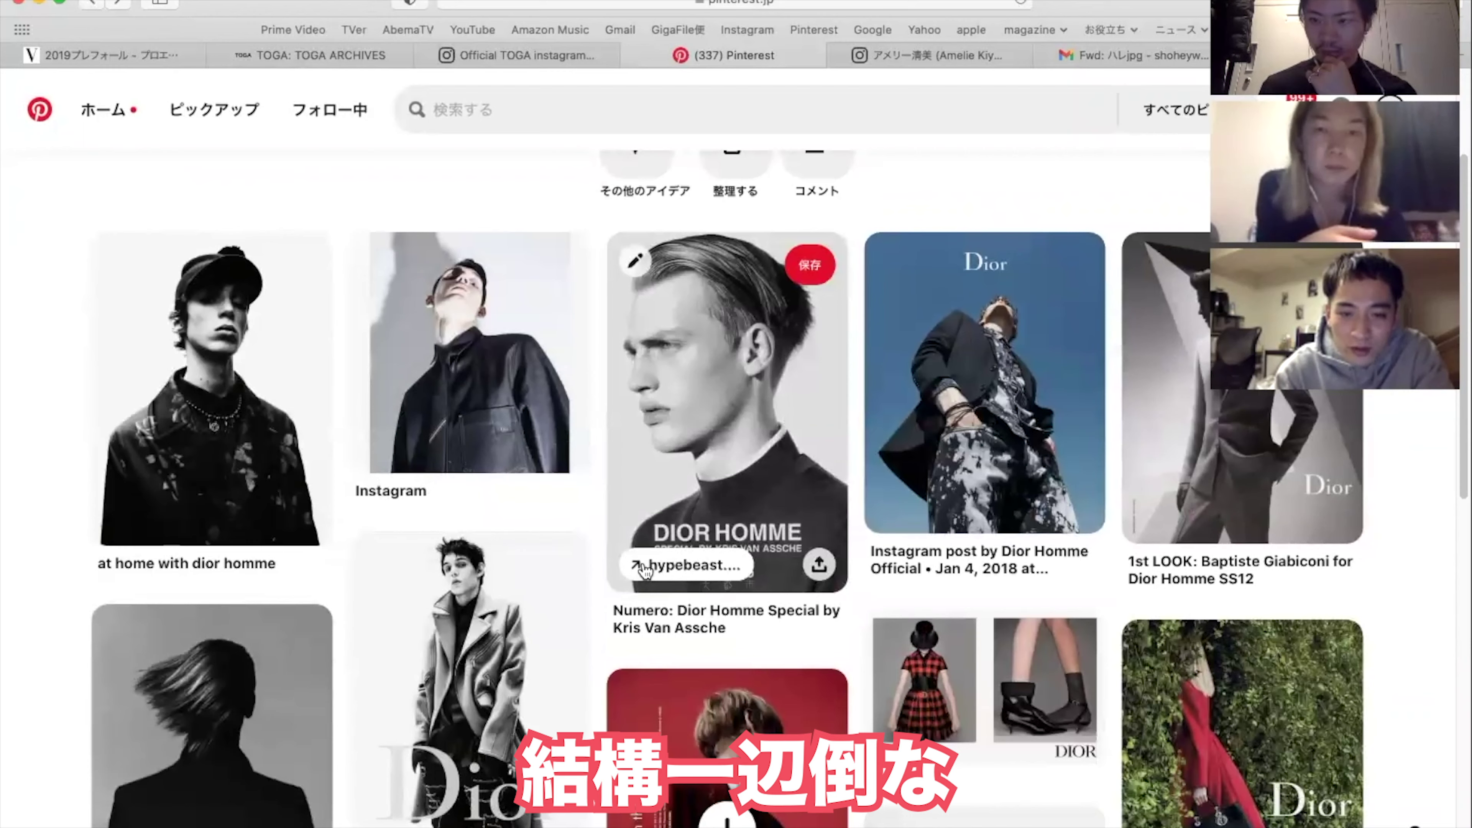
scroll(642, 561, "down", 2)
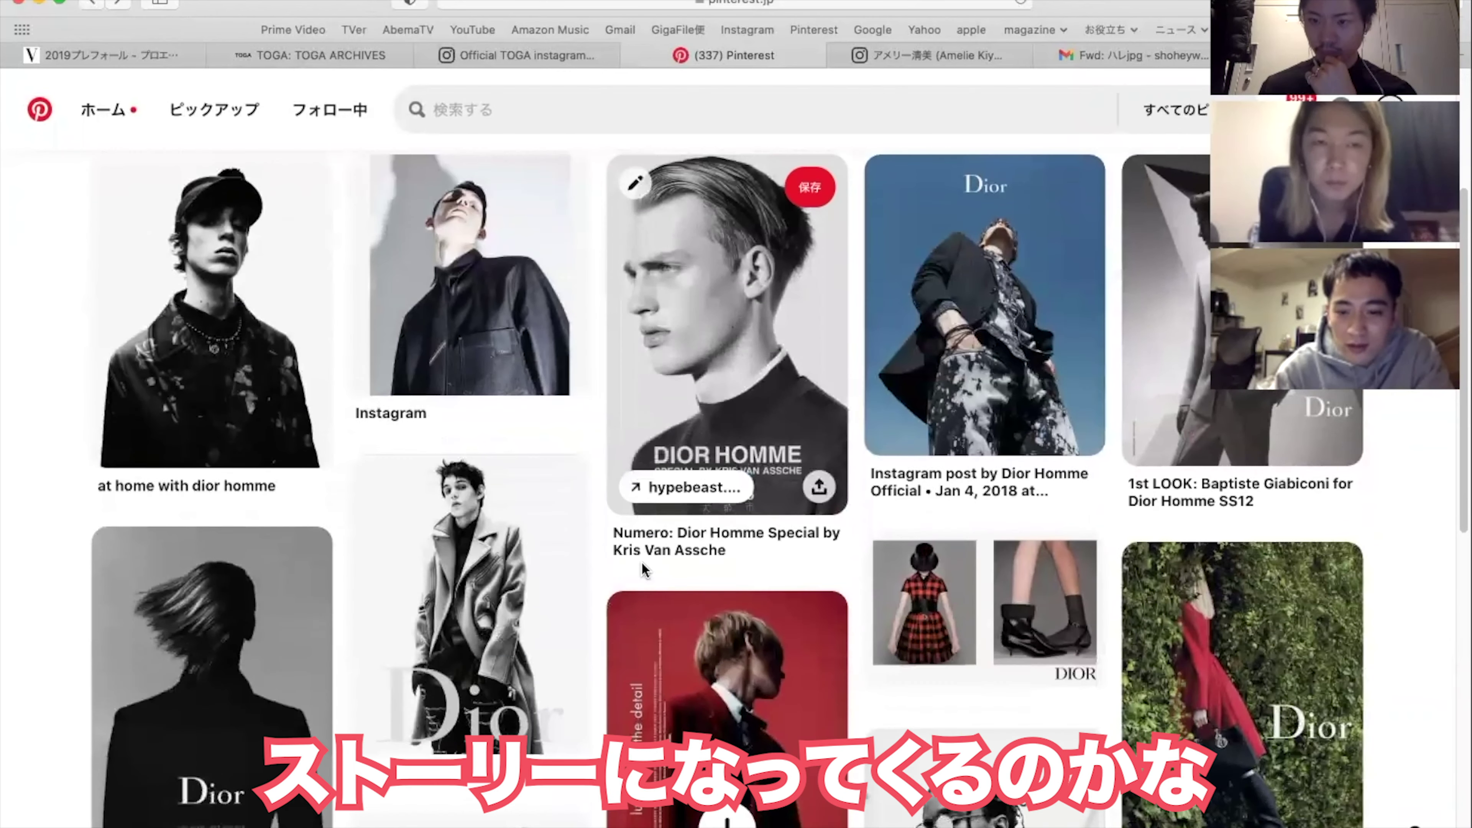
scroll(641, 561, "down", 7)
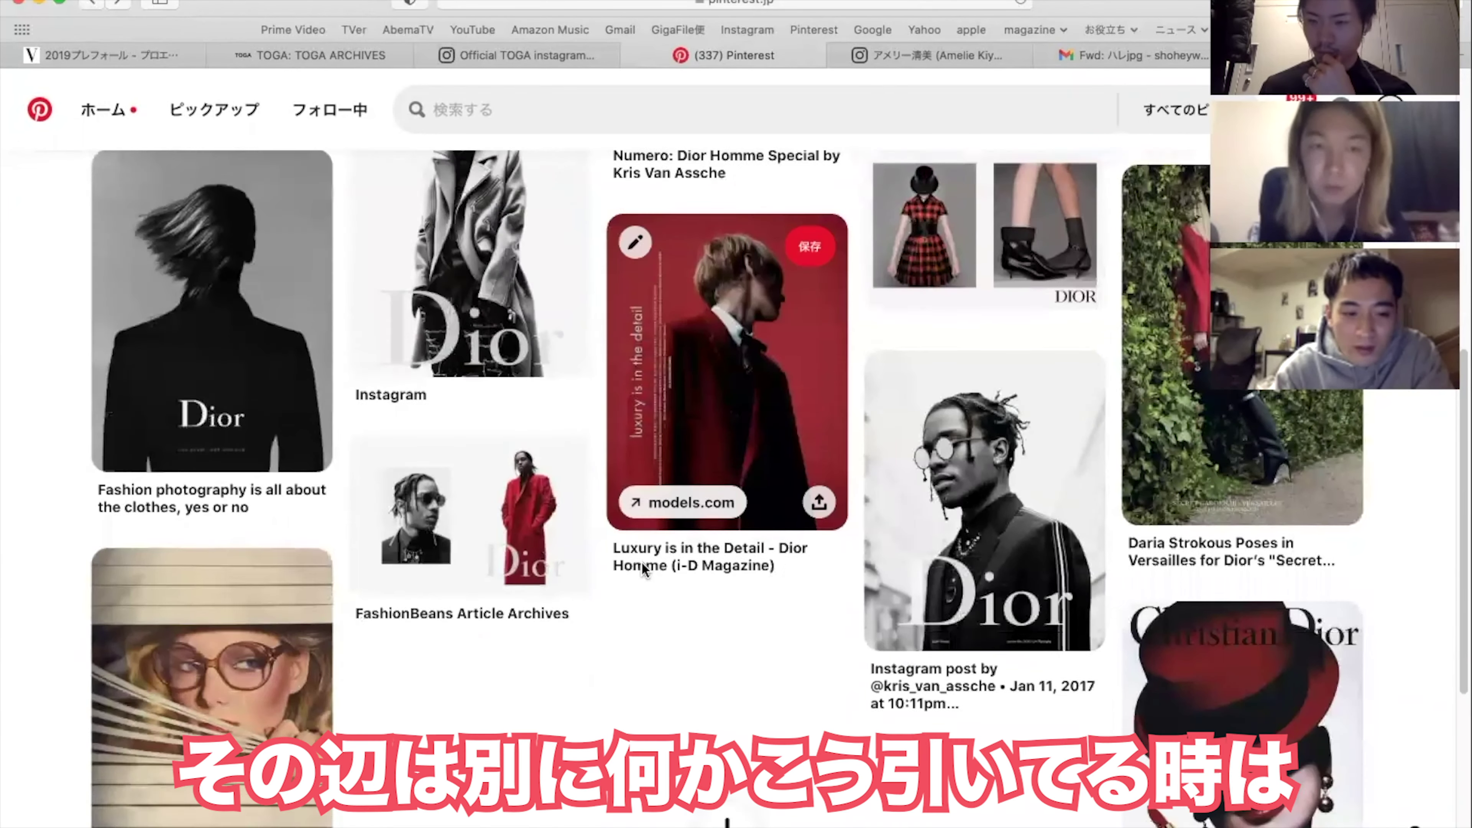
scroll(642, 561, "up", 3)
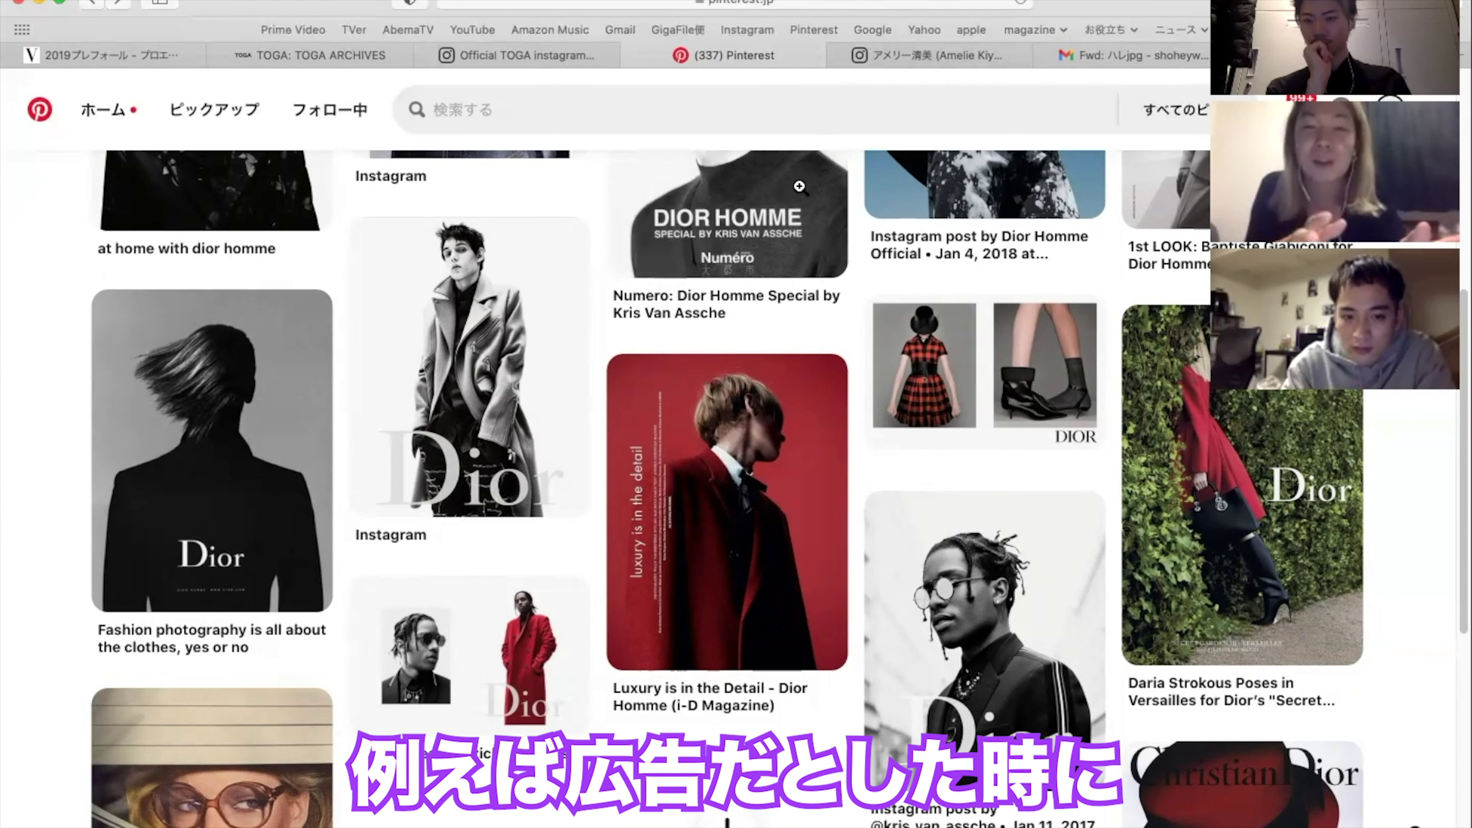
scroll(799, 186, "up", 5)
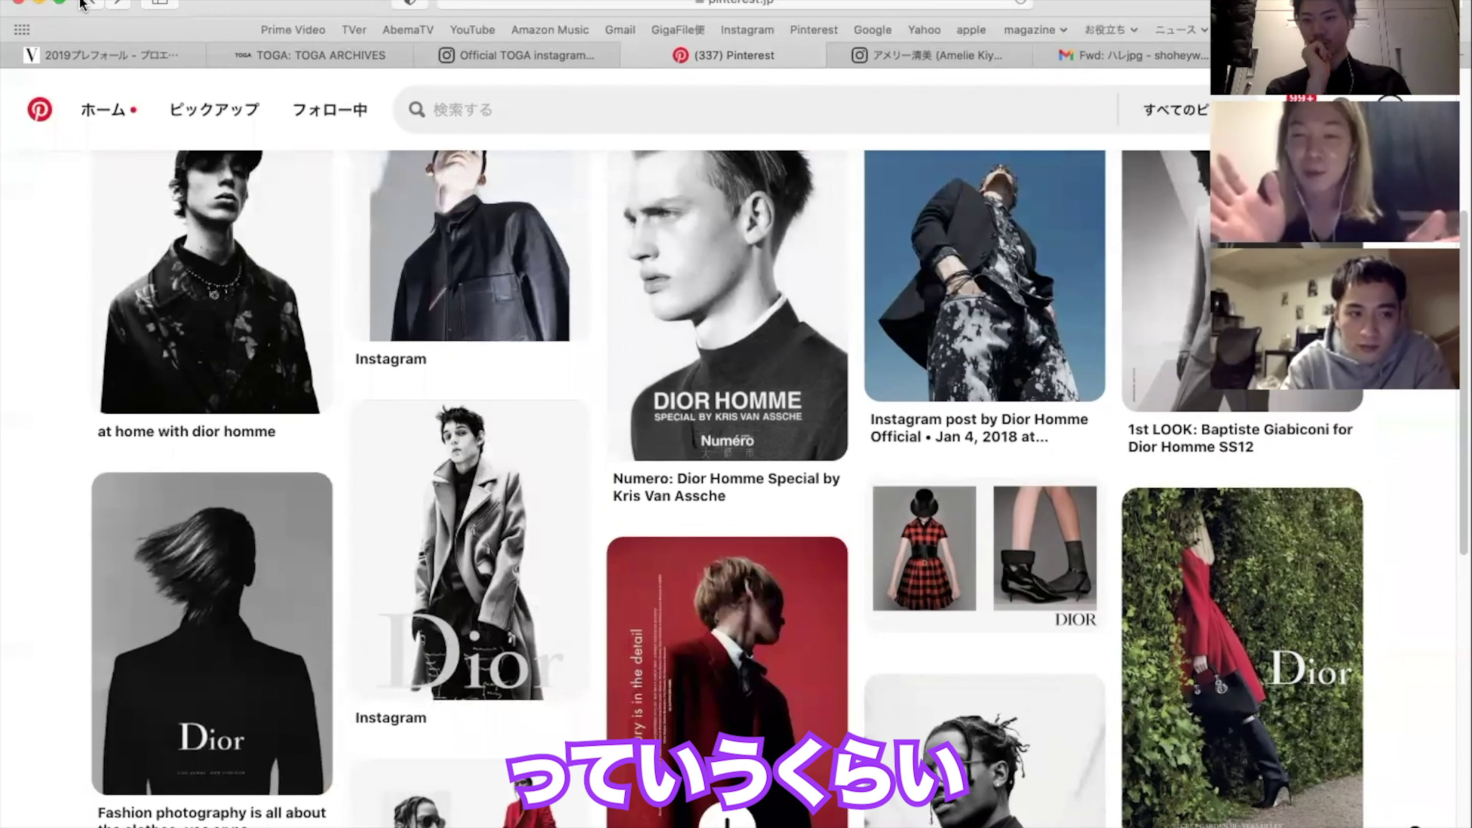
Return to the profile's list of boards and open the CELINE board.
left_click(82, 4)
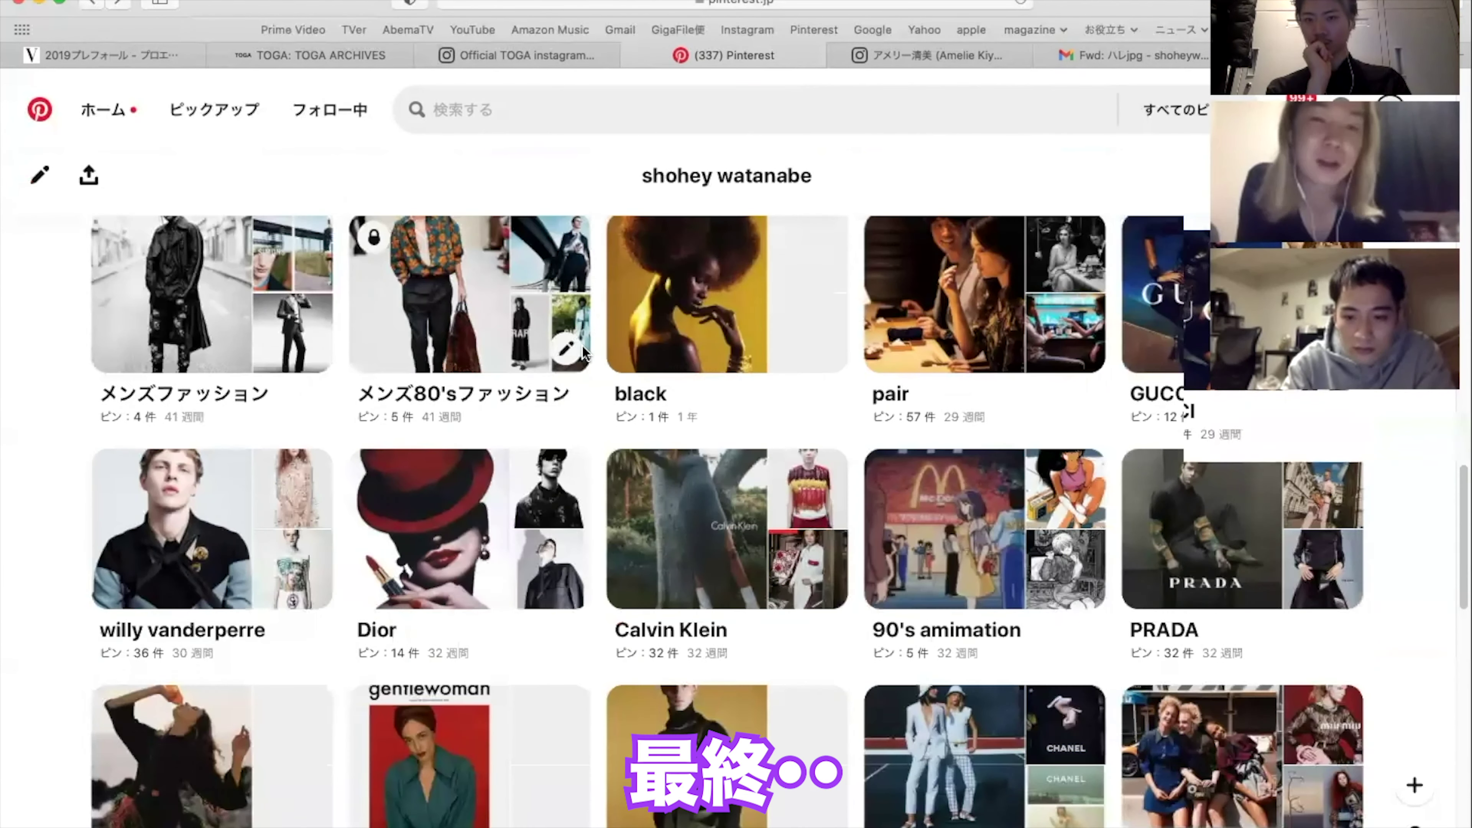
scroll(585, 352, "down", 10)
scroll(586, 353, "up", 1)
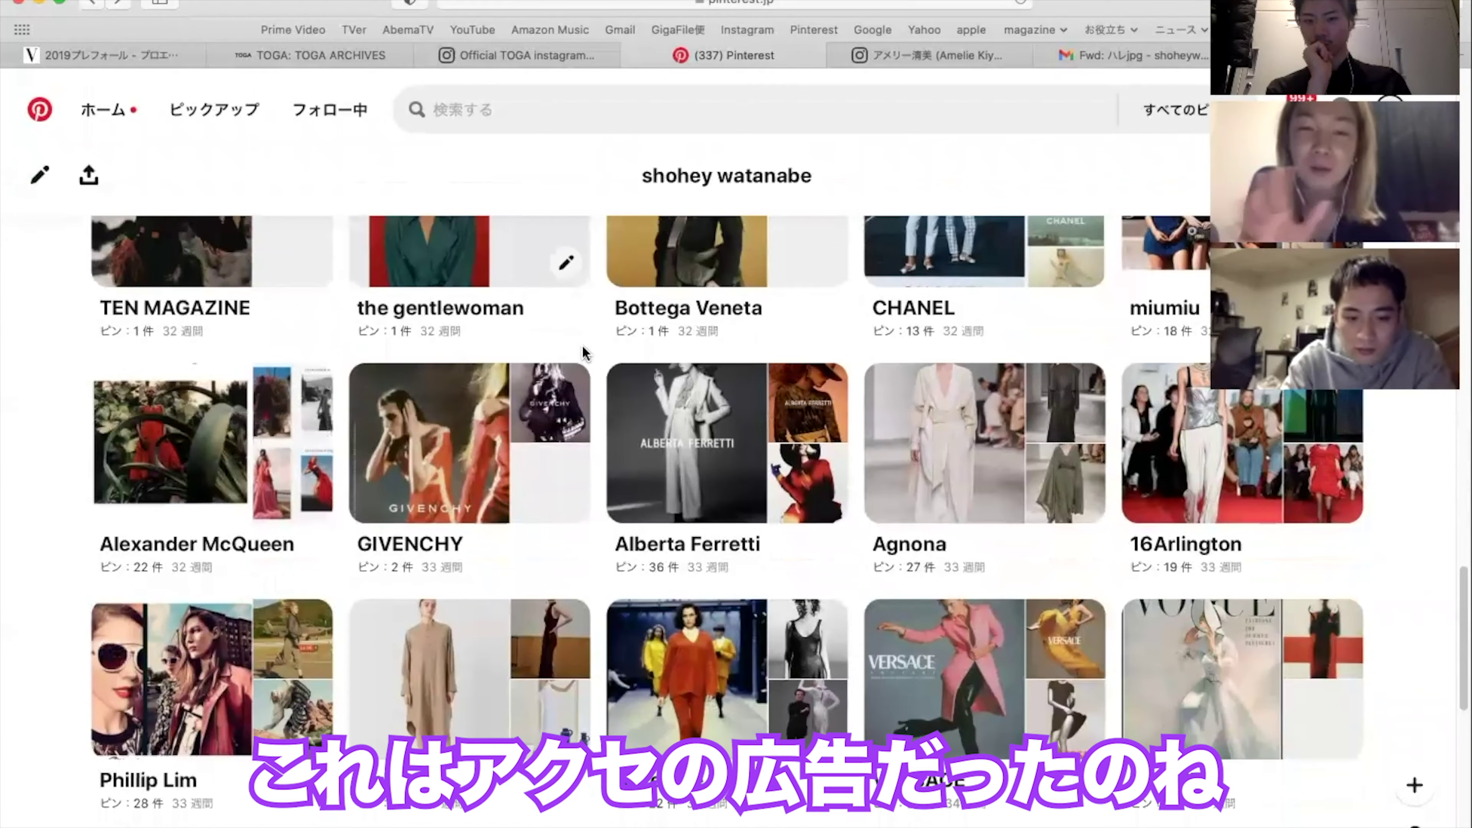
scroll(585, 353, "down", 6)
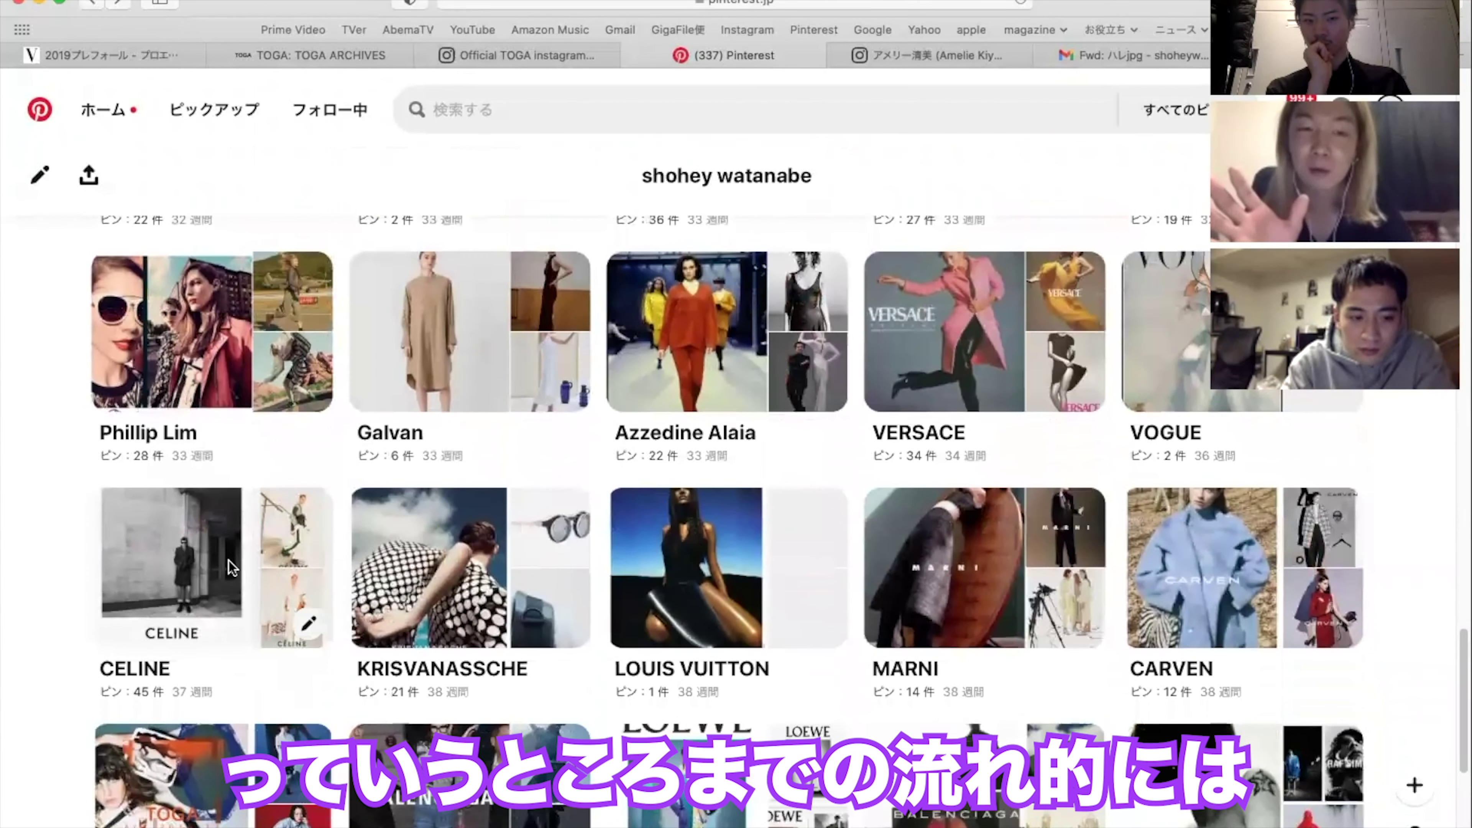
left_click(228, 560)
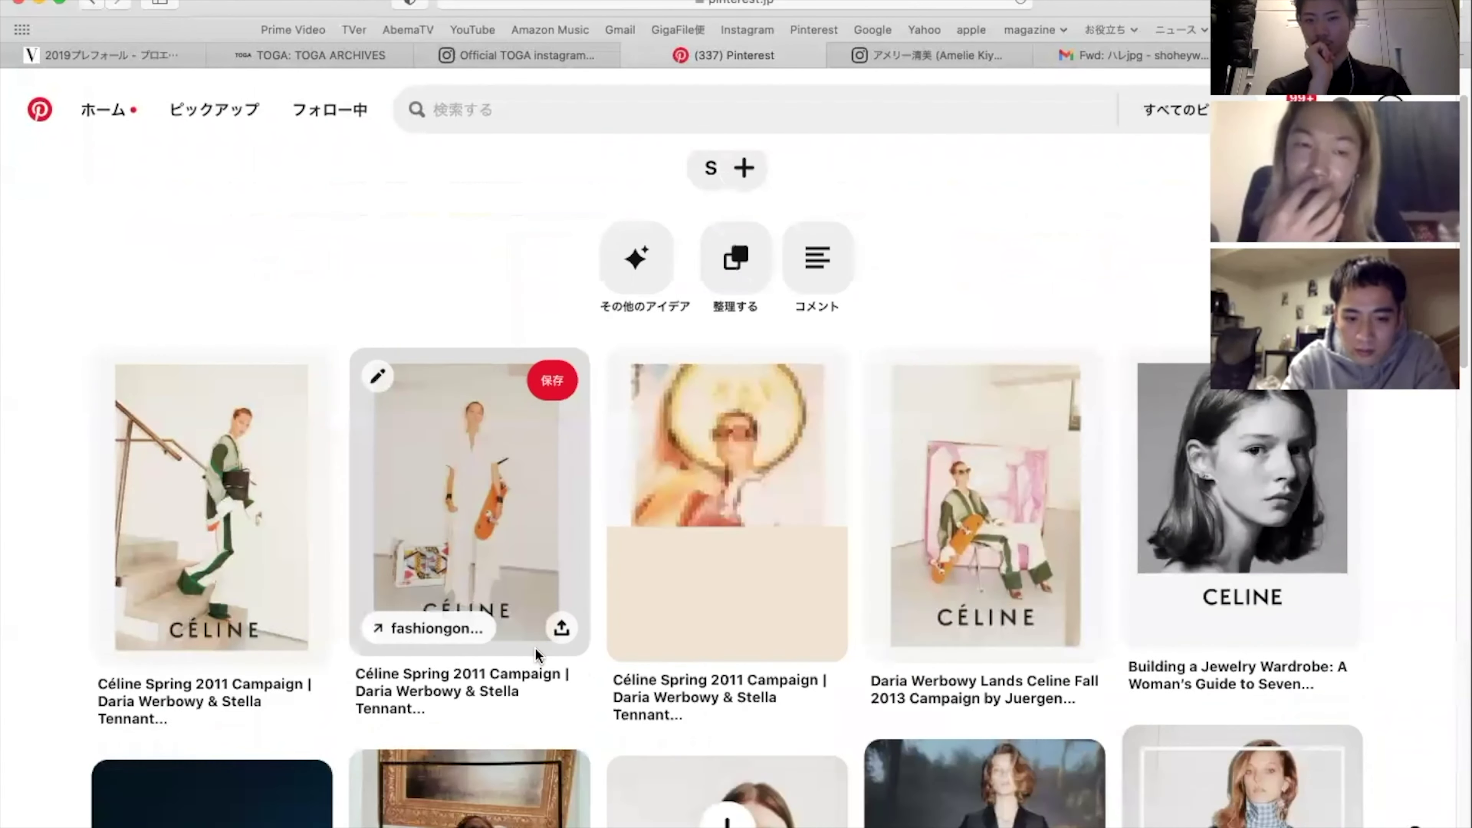
Examine the CELINE campaign photos for how clothes, bags and accessories are framed.
scroll(535, 647, "down", 15)
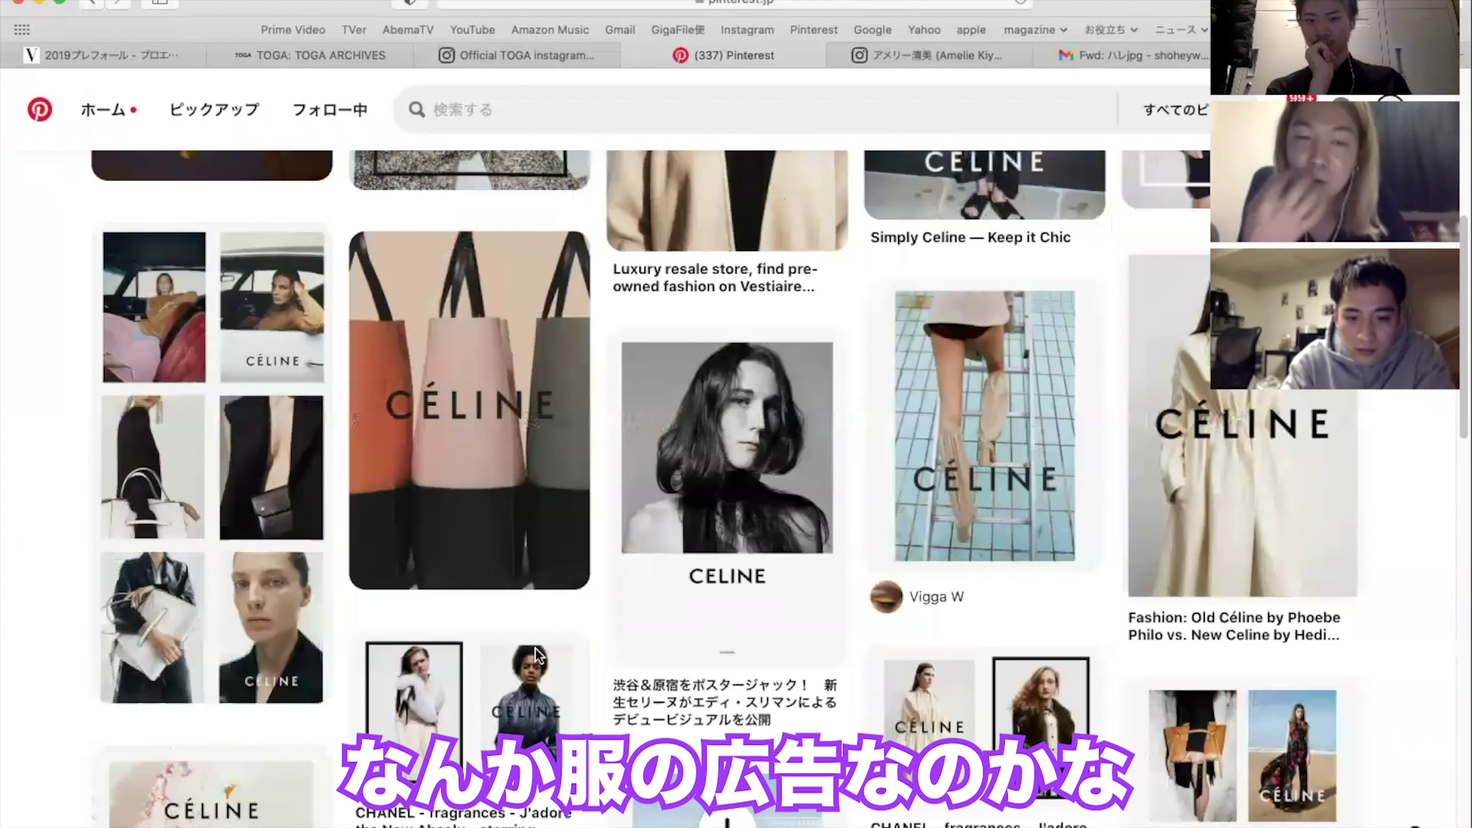
scroll(535, 648, "down", 14)
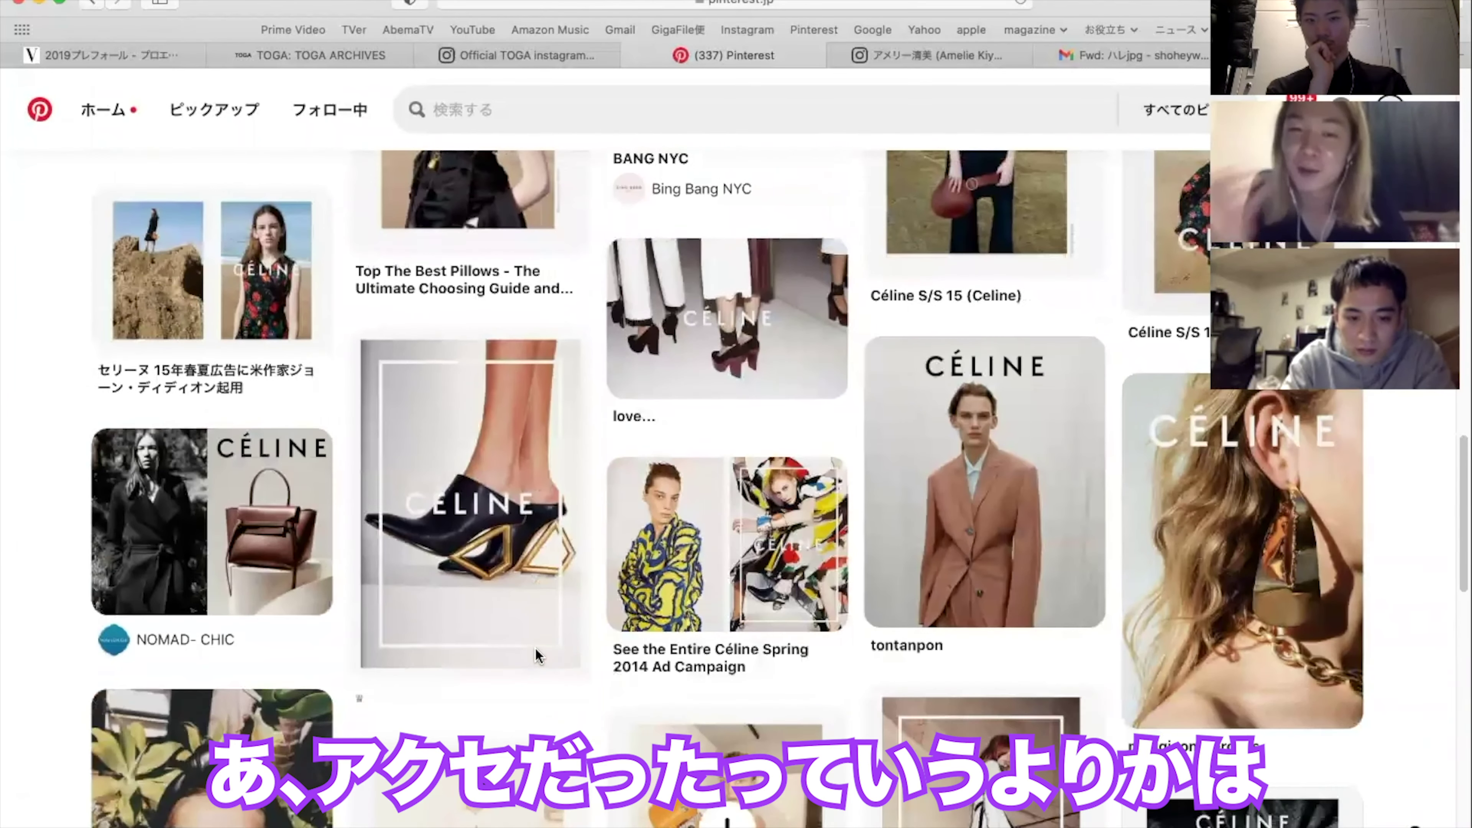
scroll(534, 647, "down", 13)
scroll(297, 333, "up", 3)
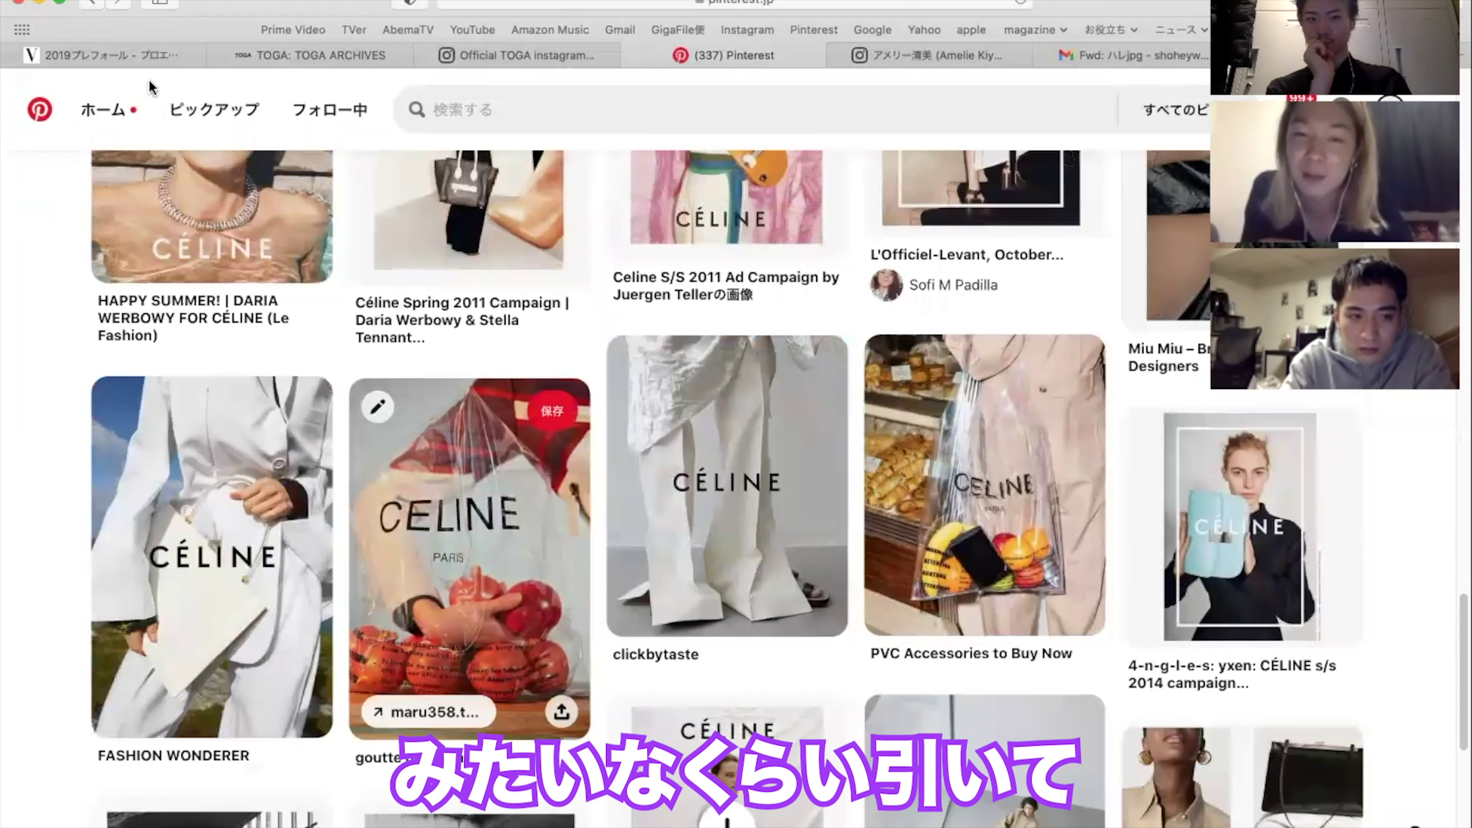
Return to the list of boards and look through the fashion brand boards below CELINE.
key("super+bracketleft")
scroll(568, 640, "down", 4)
scroll(569, 638, "down", 4)
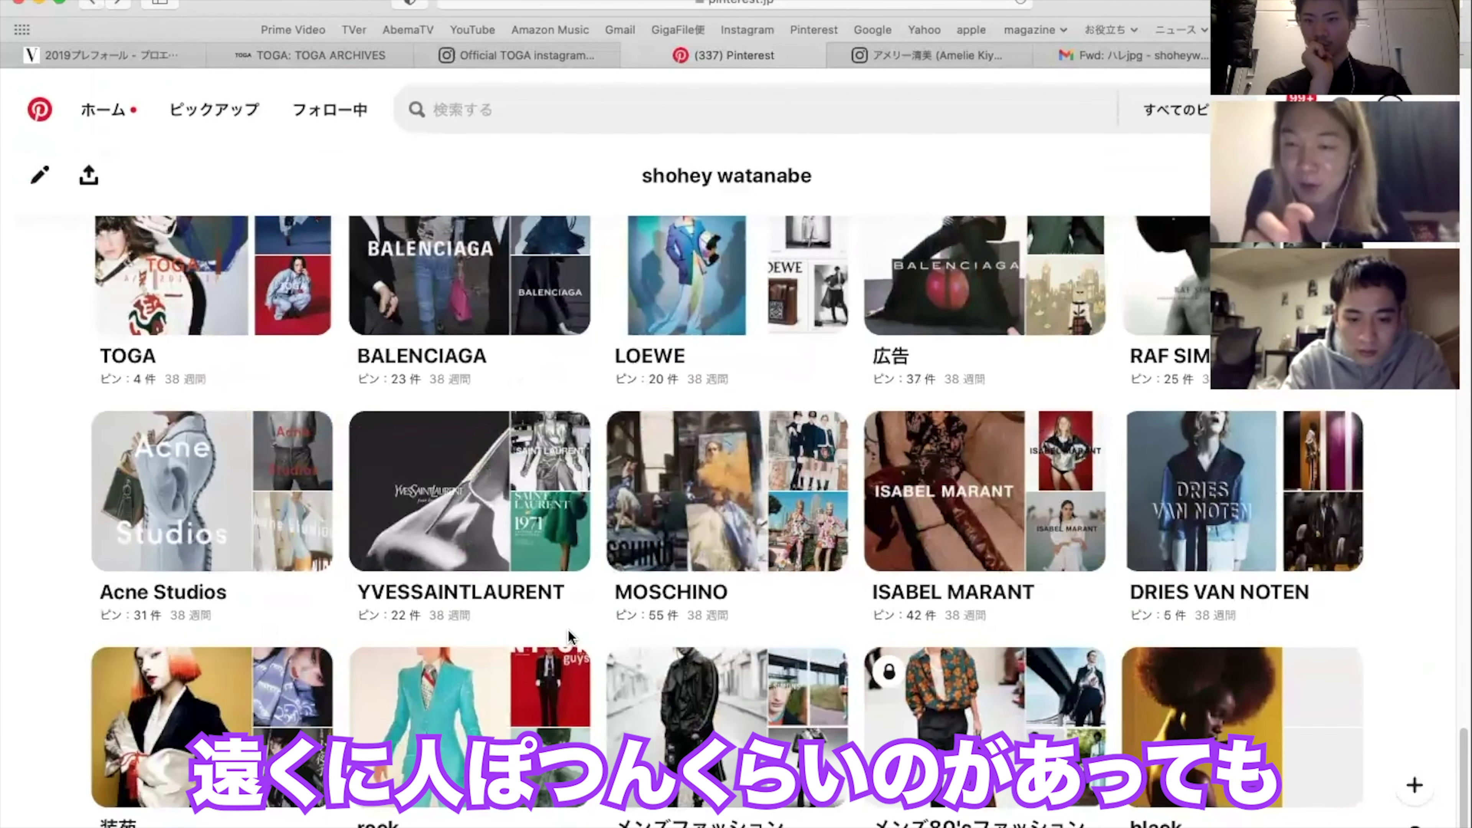
scroll(568, 634, "down", 8)
scroll(568, 635, "up", 12)
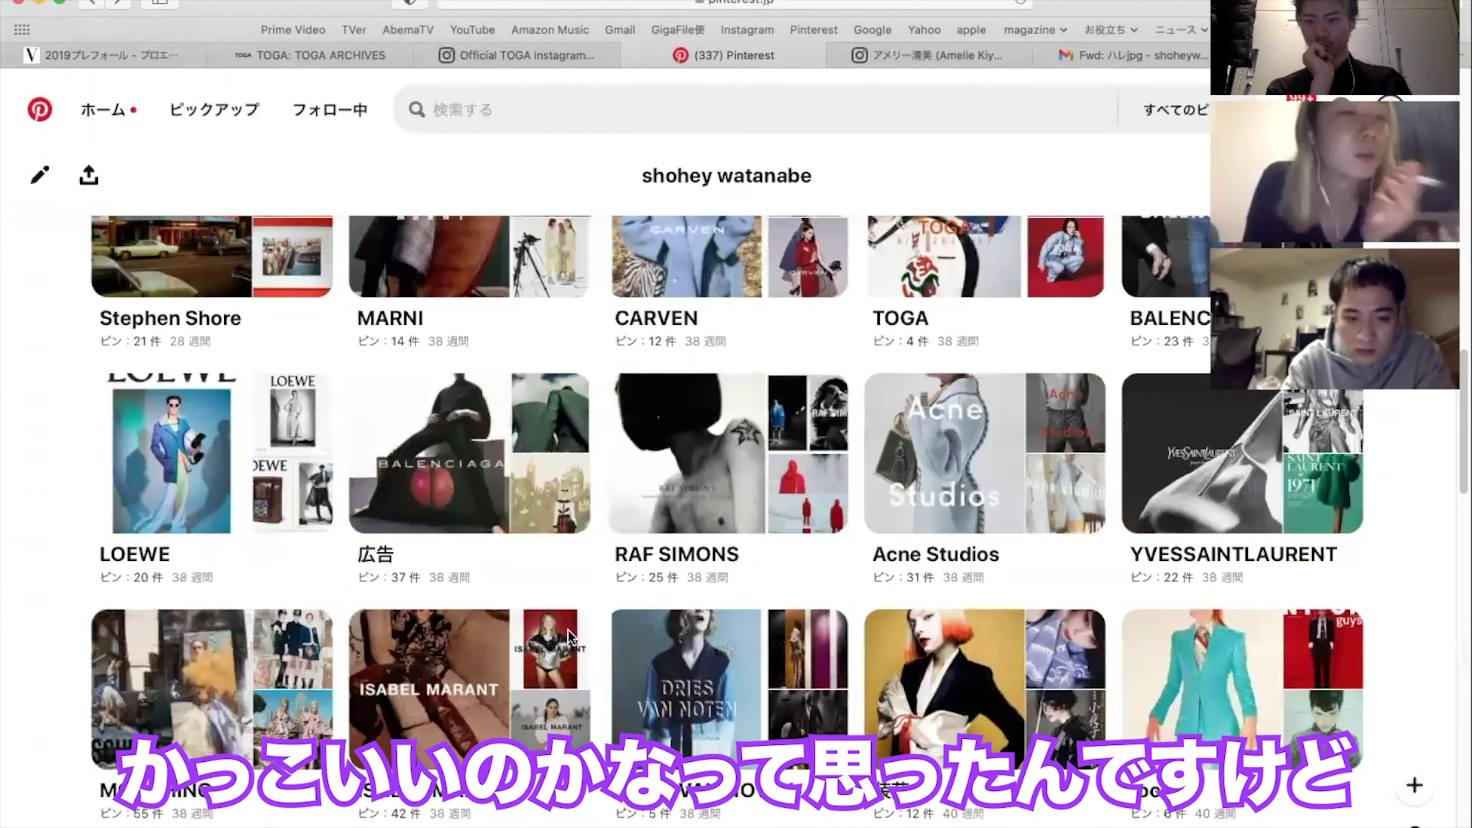
key("super+bracketleft")
key("super+bracketright")
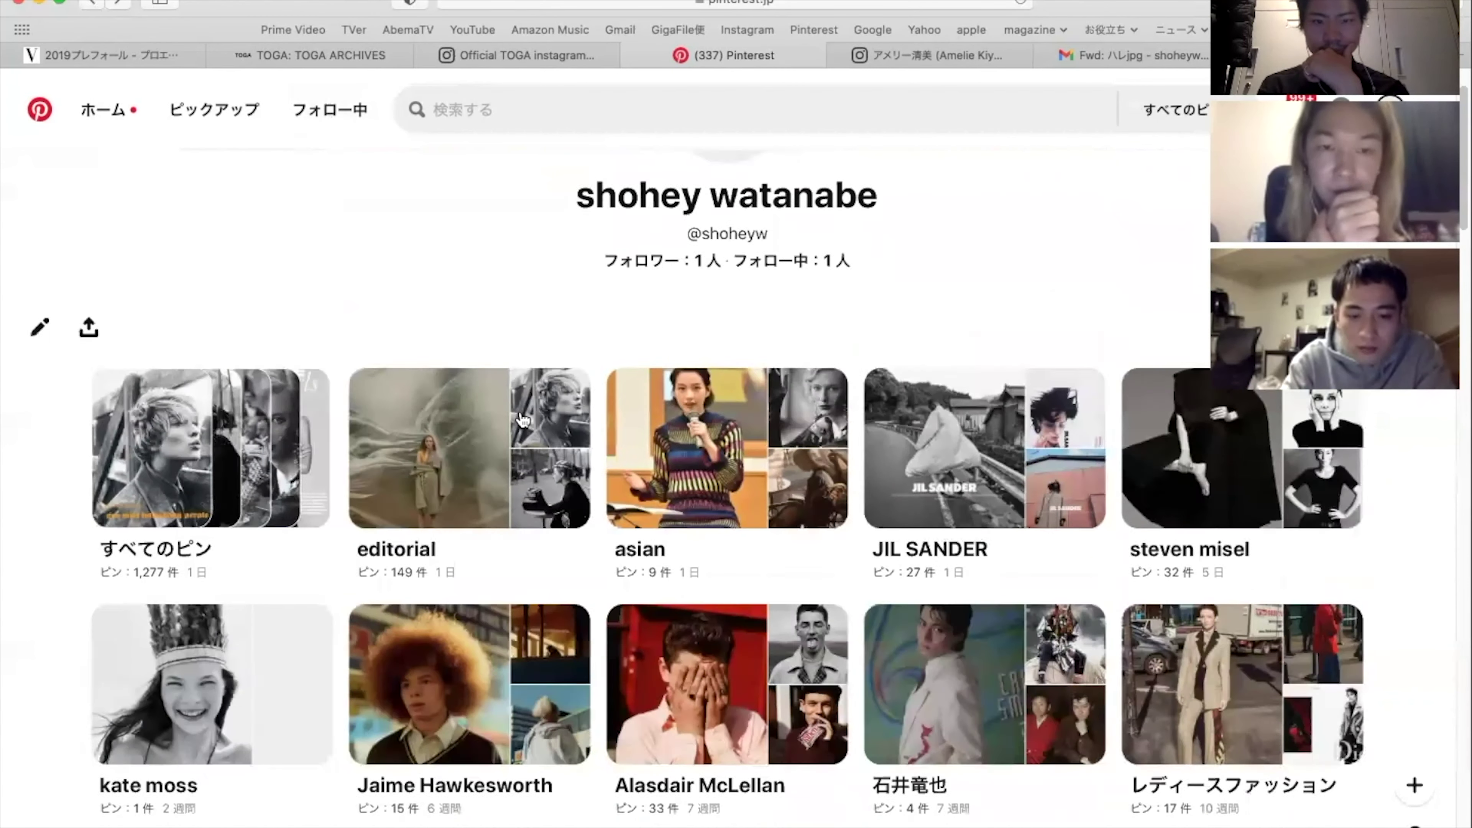
Look through the profile's photographer and fashion brand boards for wide, full-body and bust-up framing references.
scroll(523, 419, "down", 10)
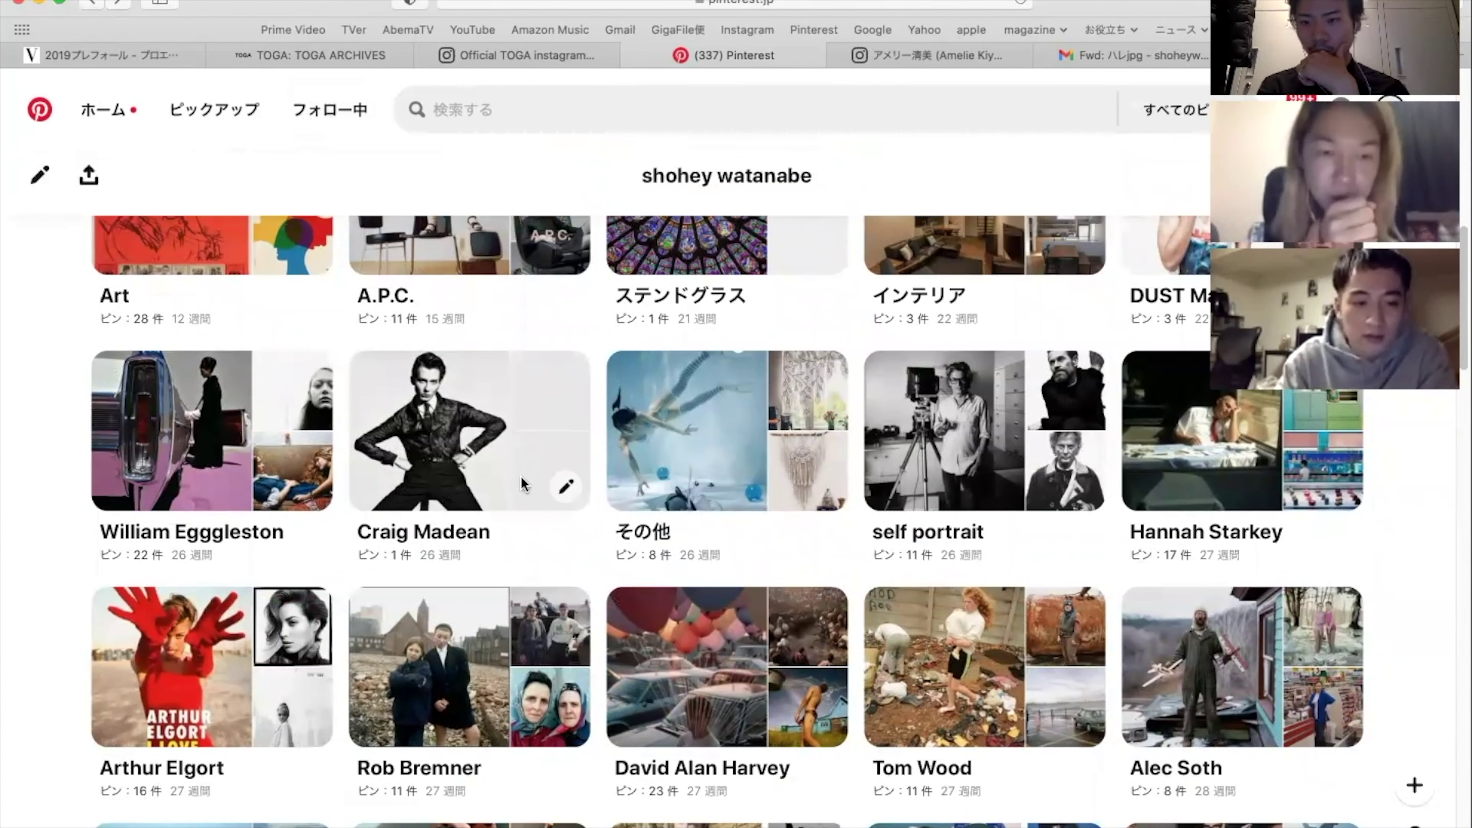
scroll(522, 476, "down", 3)
scroll(521, 484, "down", 6)
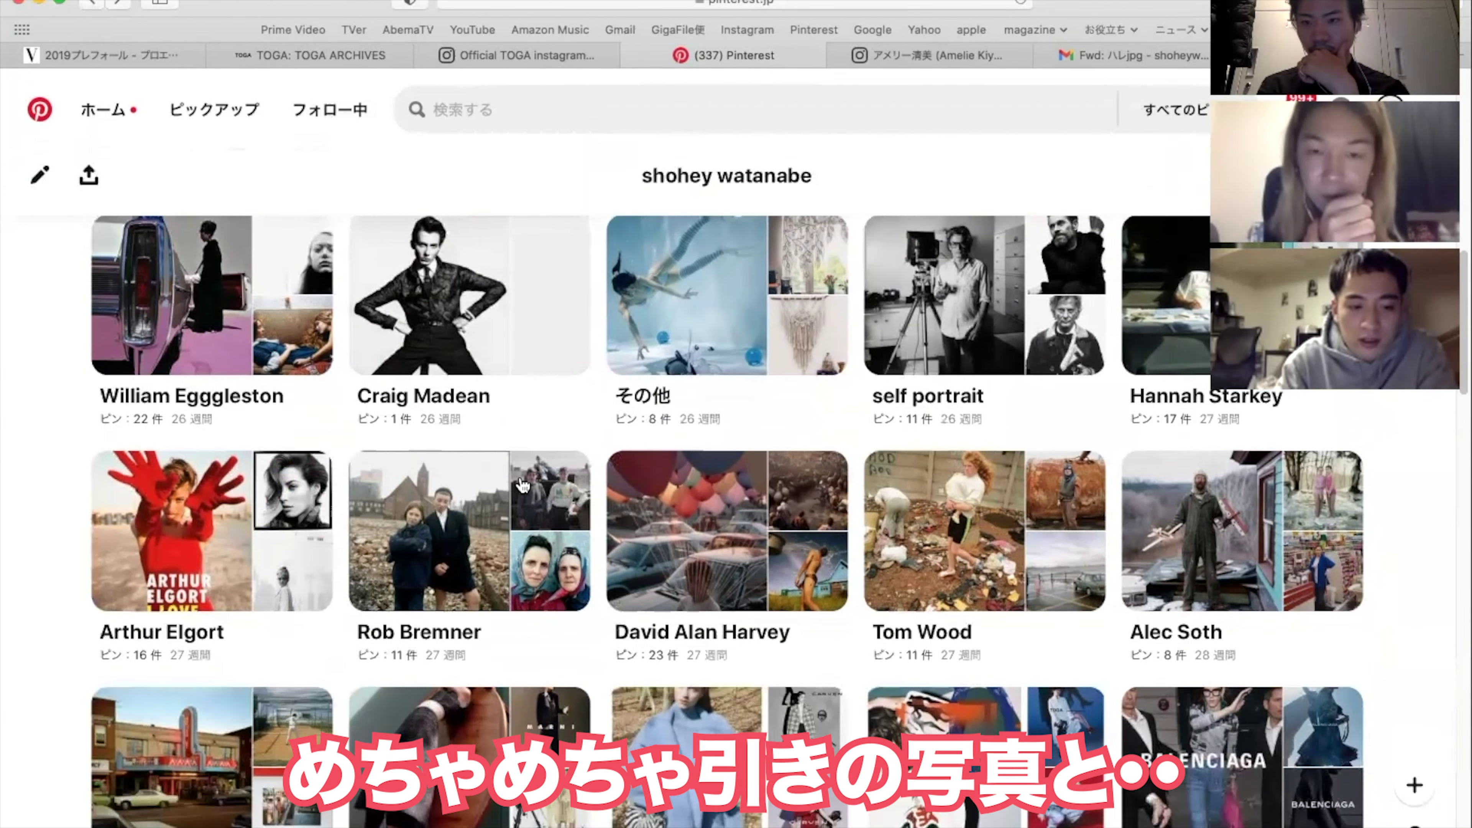
scroll(524, 486, "down", 1)
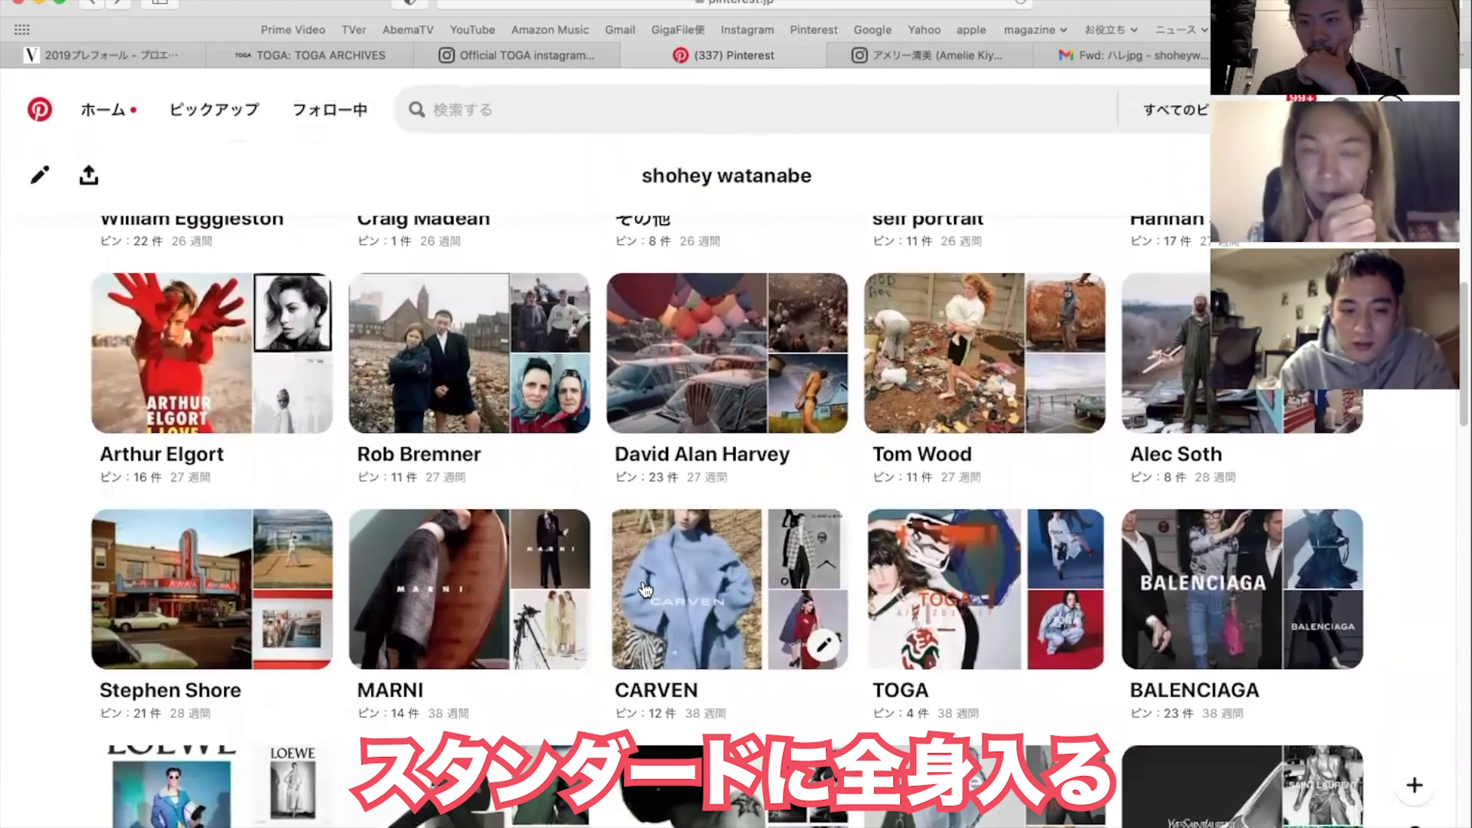
scroll(645, 586, "down", 1)
scroll(645, 586, "down", 7)
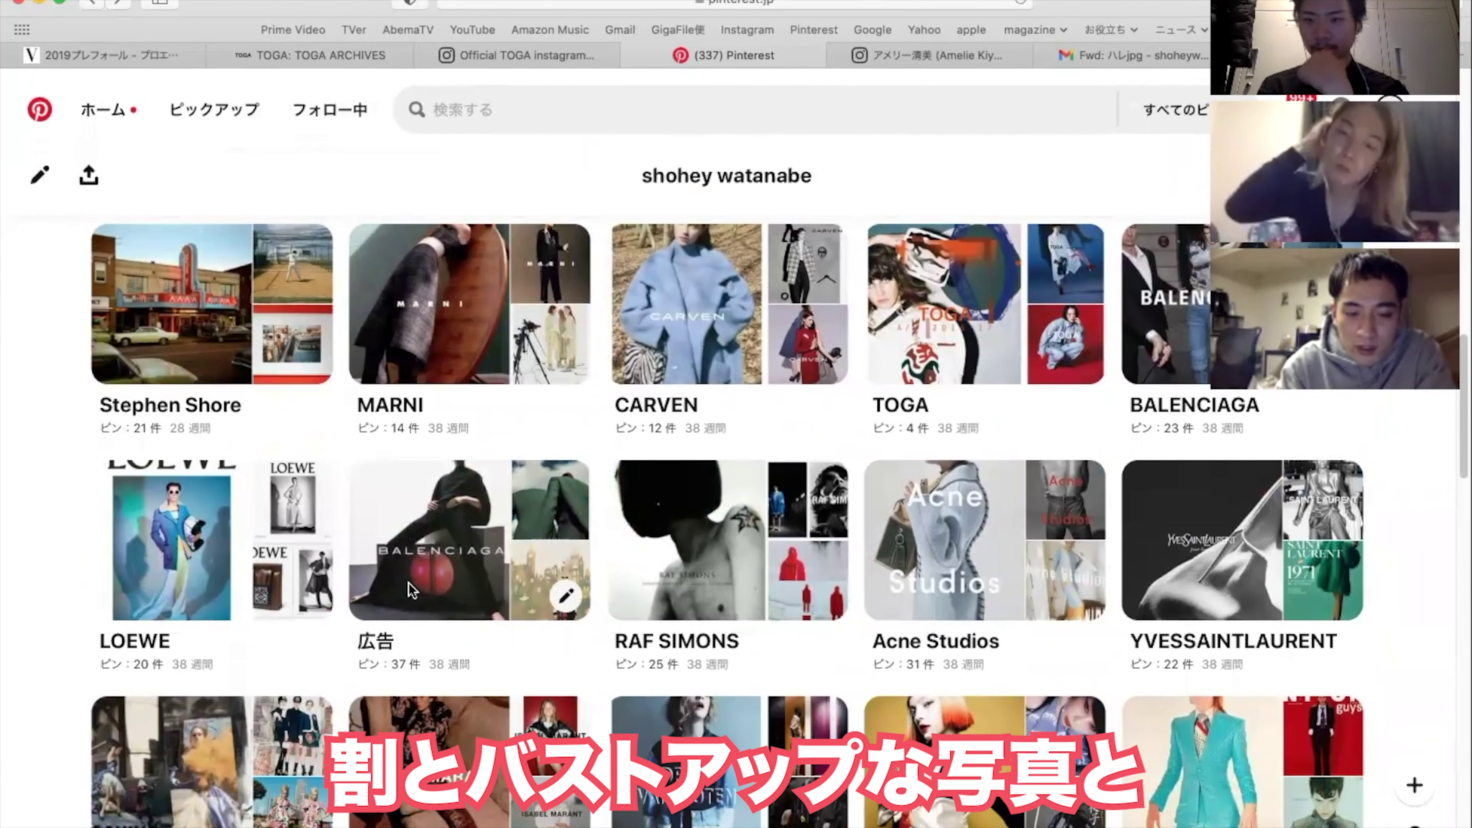
scroll(409, 589, "down", 2)
scroll(409, 588, "down", 2)
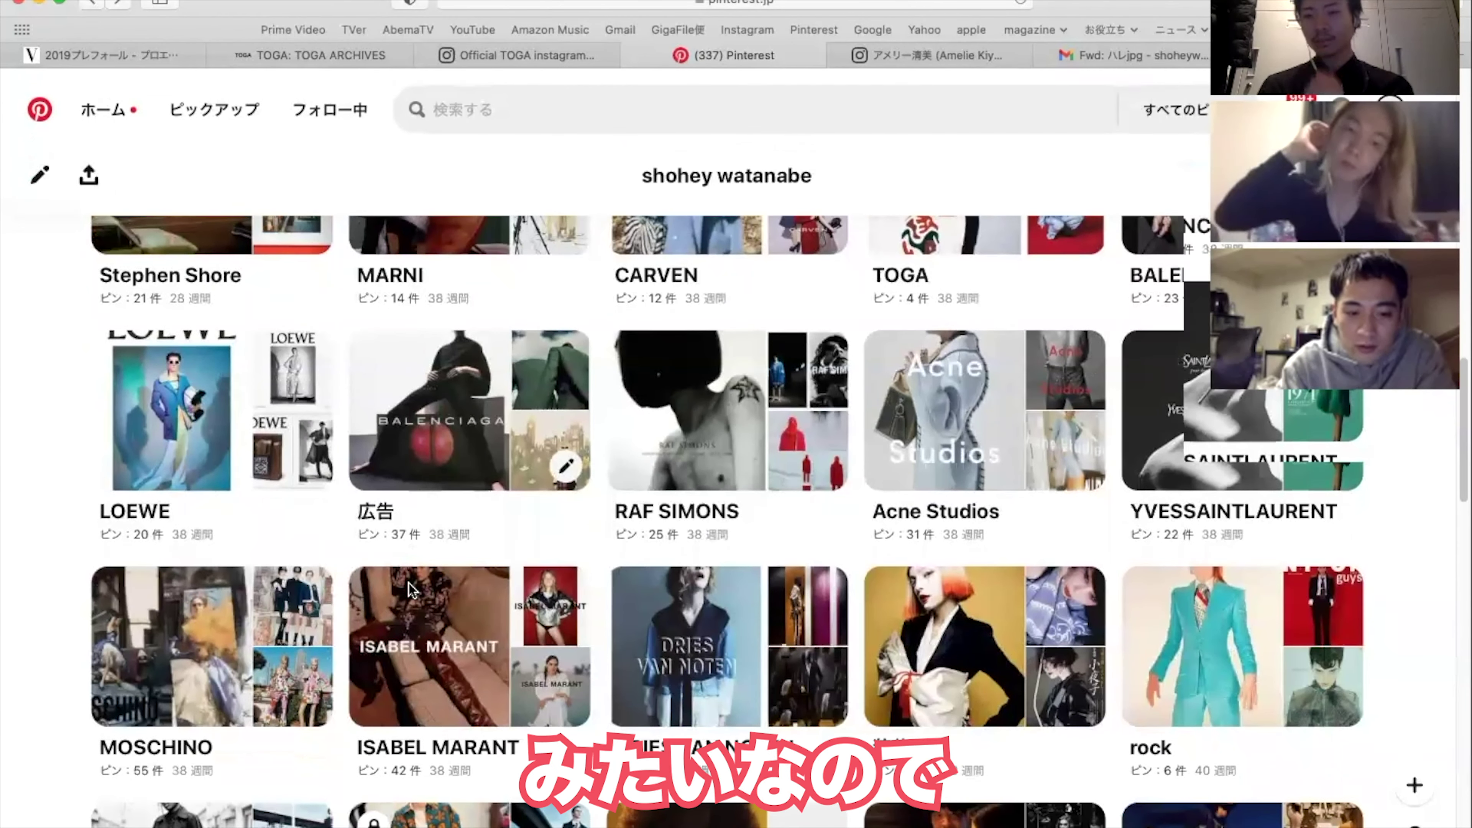
scroll(409, 586, "down", 6)
scroll(408, 582, "down", 3)
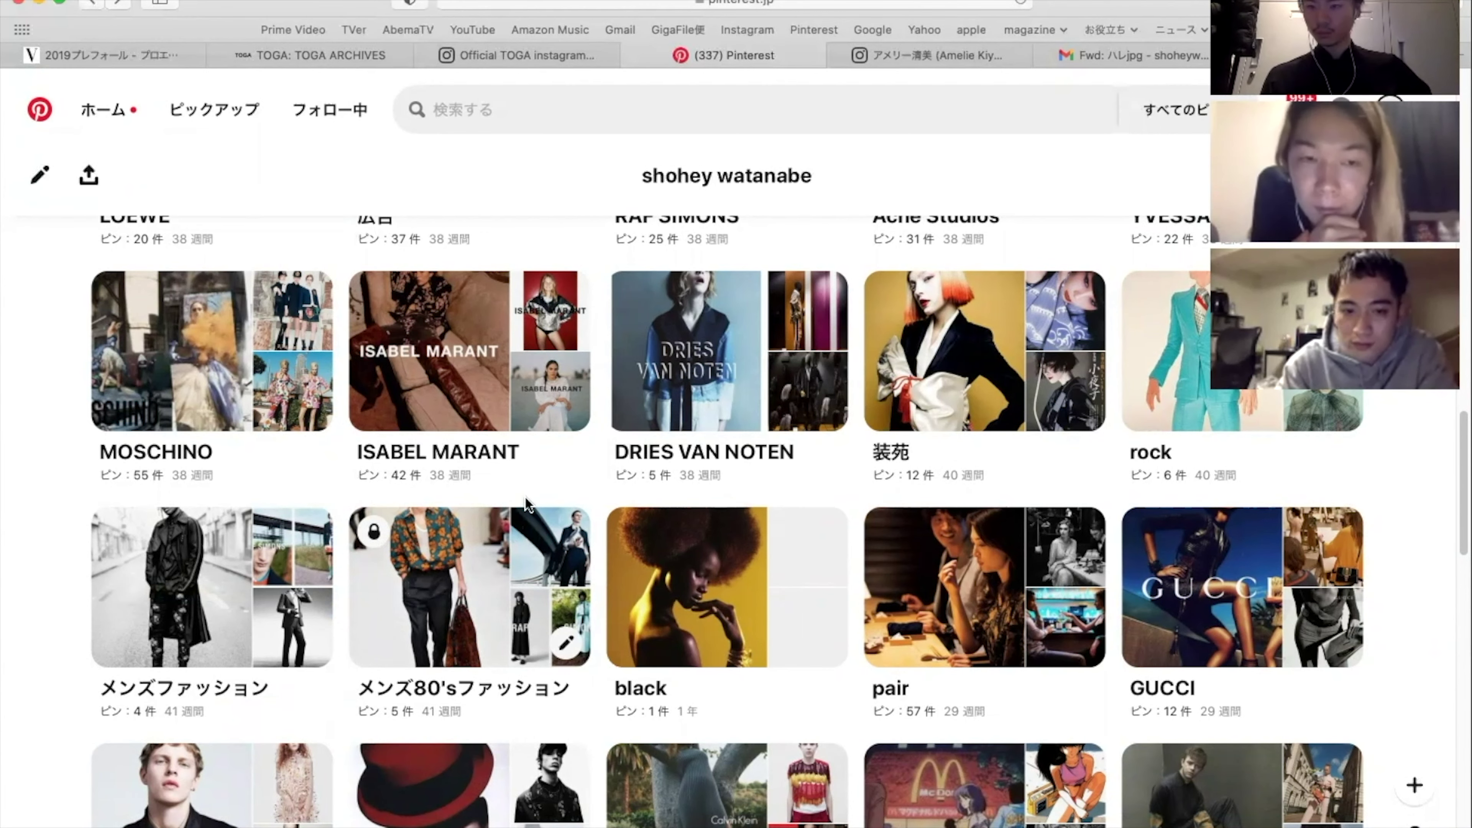
scroll(525, 495, "down", 10)
scroll(525, 495, "down", 15)
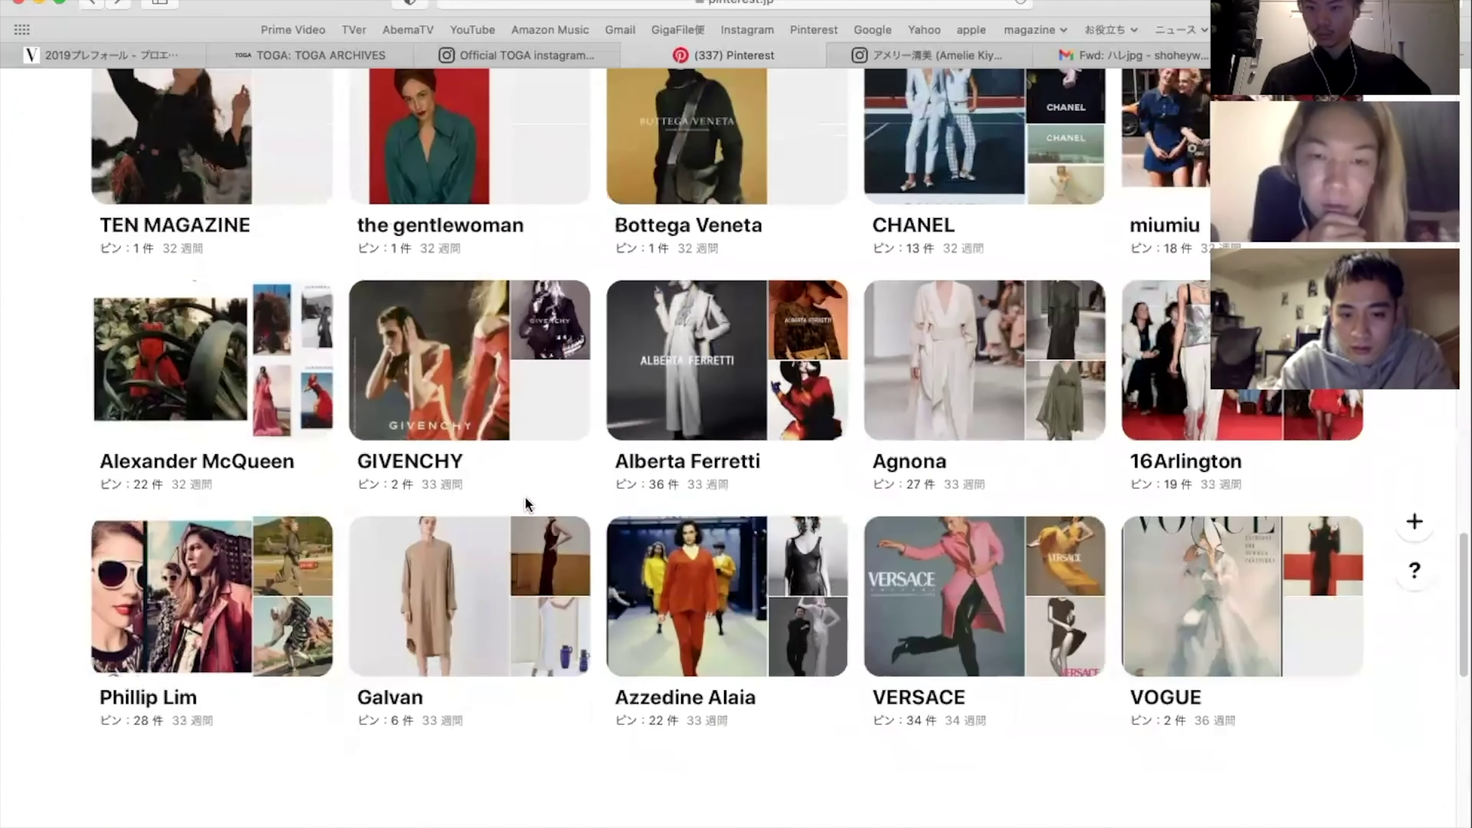
scroll(525, 496, "up", 20)
scroll(801, 220, "down", 20)
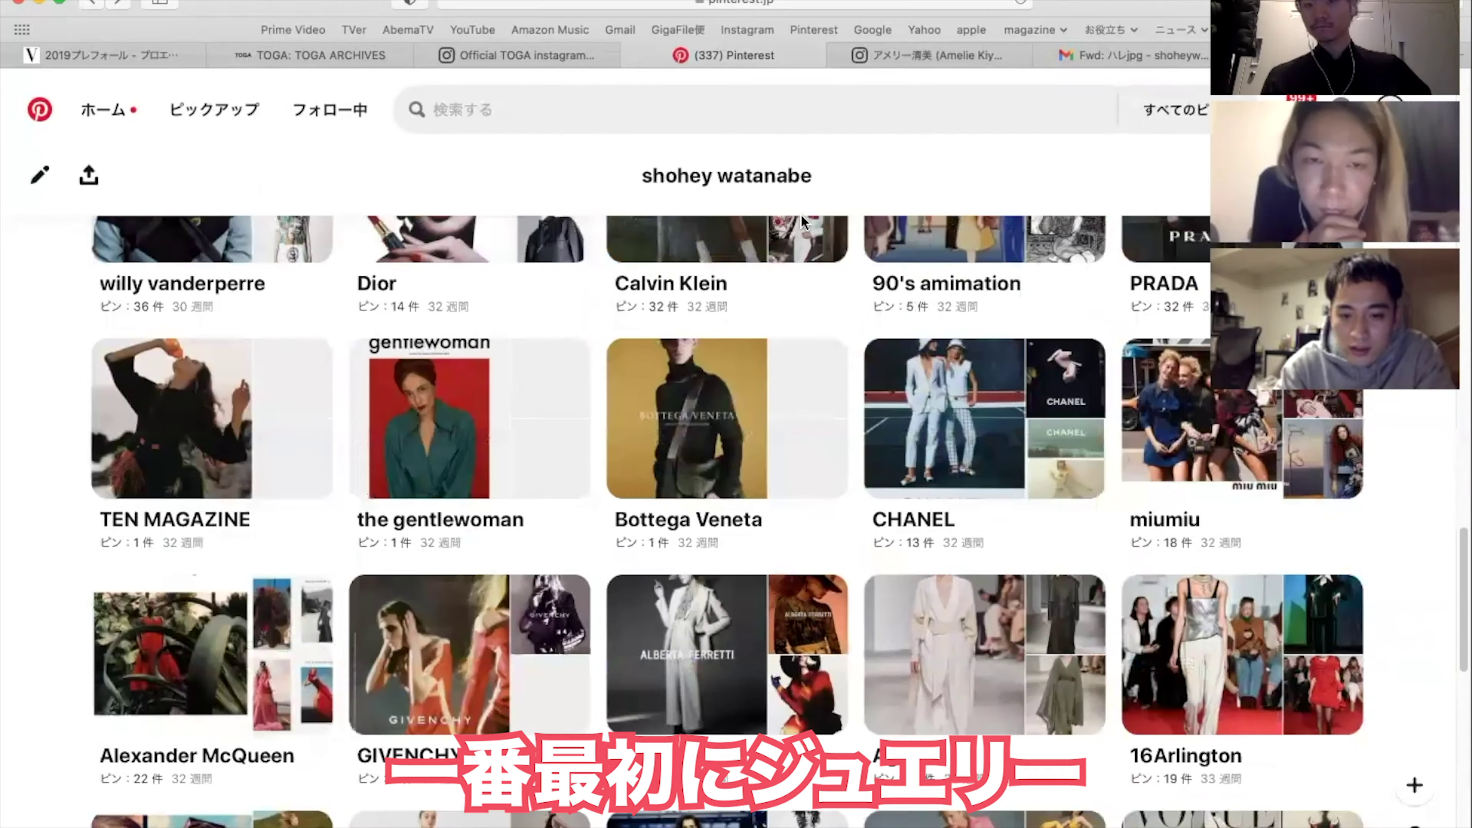
Open the RAF SIMONS board from the fashion brand boards.
scroll(802, 220, "down", 10)
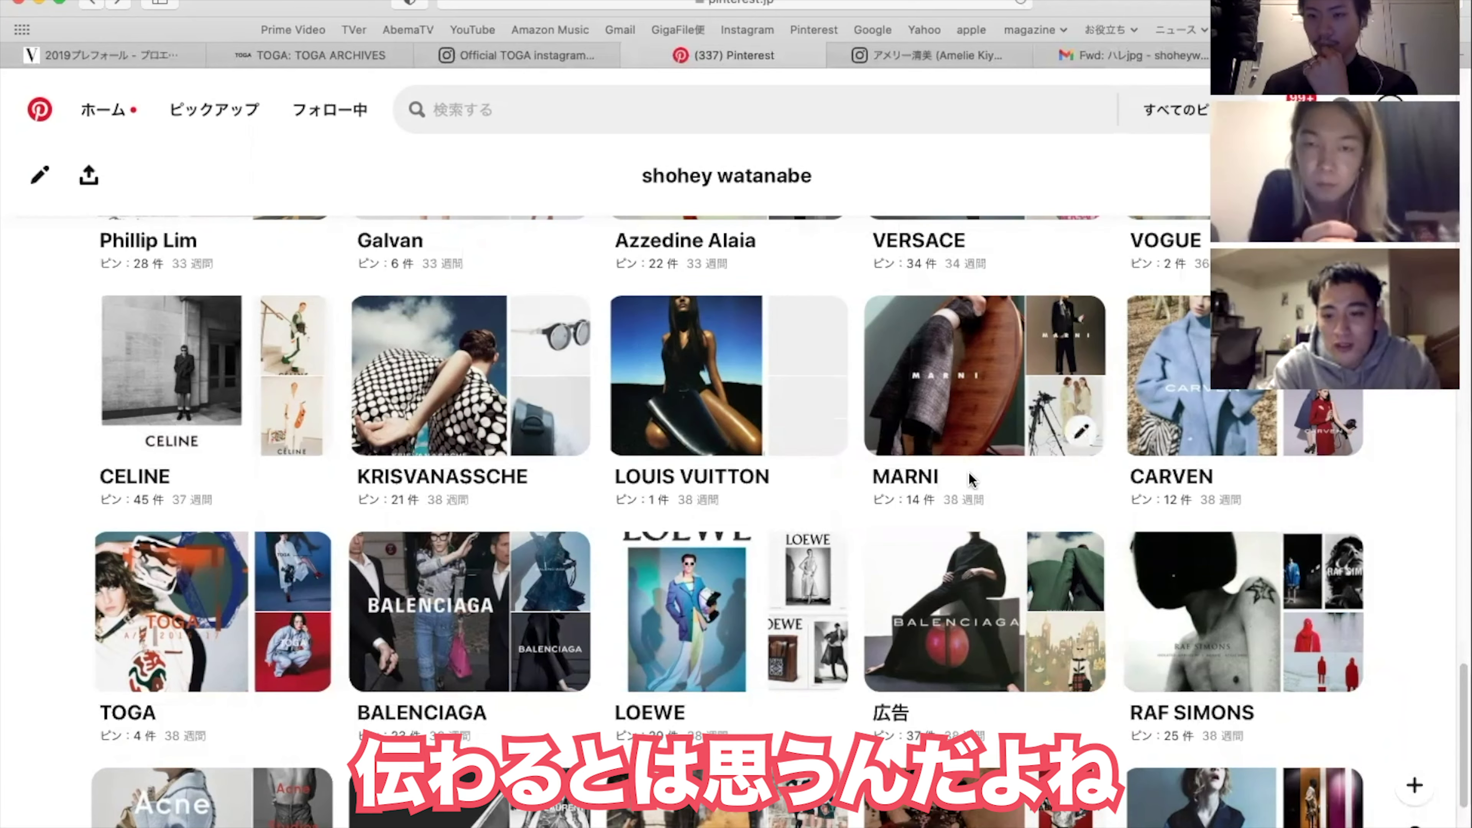
scroll(1211, 518, "down", 3)
left_click(1210, 512)
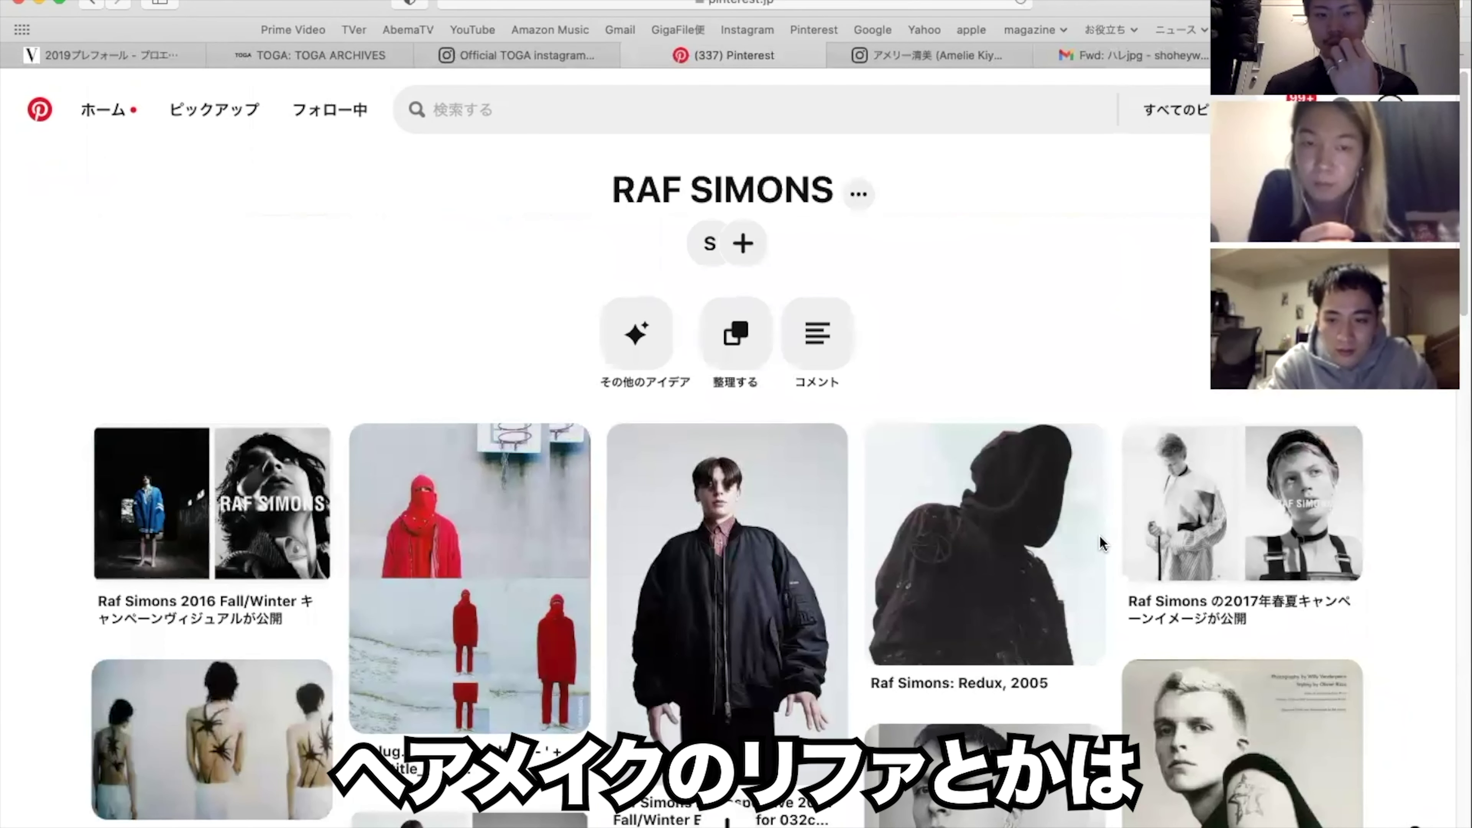
Look through the RAF SIMONS board from the first photos to the masked-figure shots for hair, make-up and styling references.
scroll(1019, 577, "down", 4)
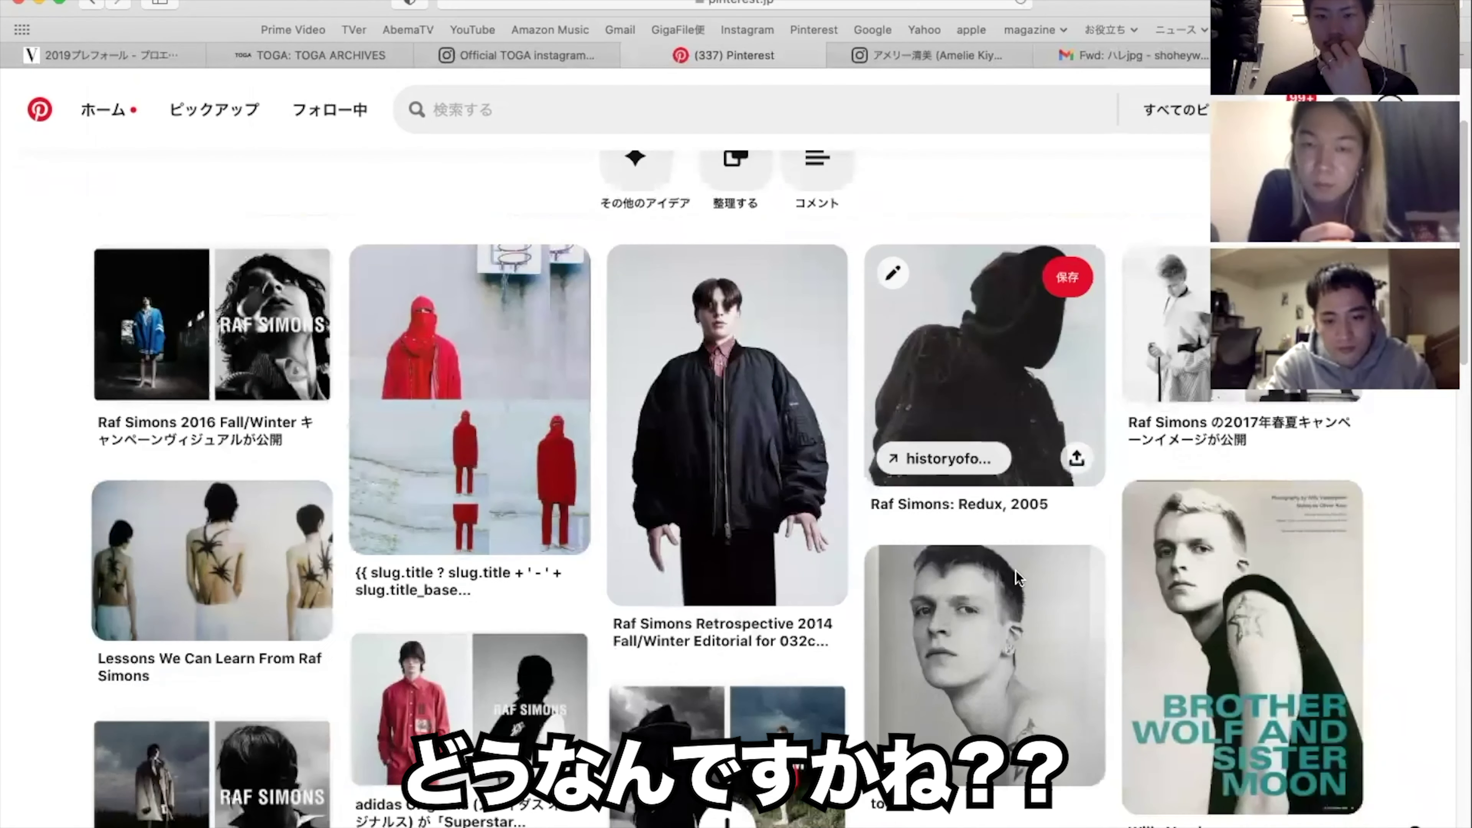
scroll(1017, 577, "down", 4)
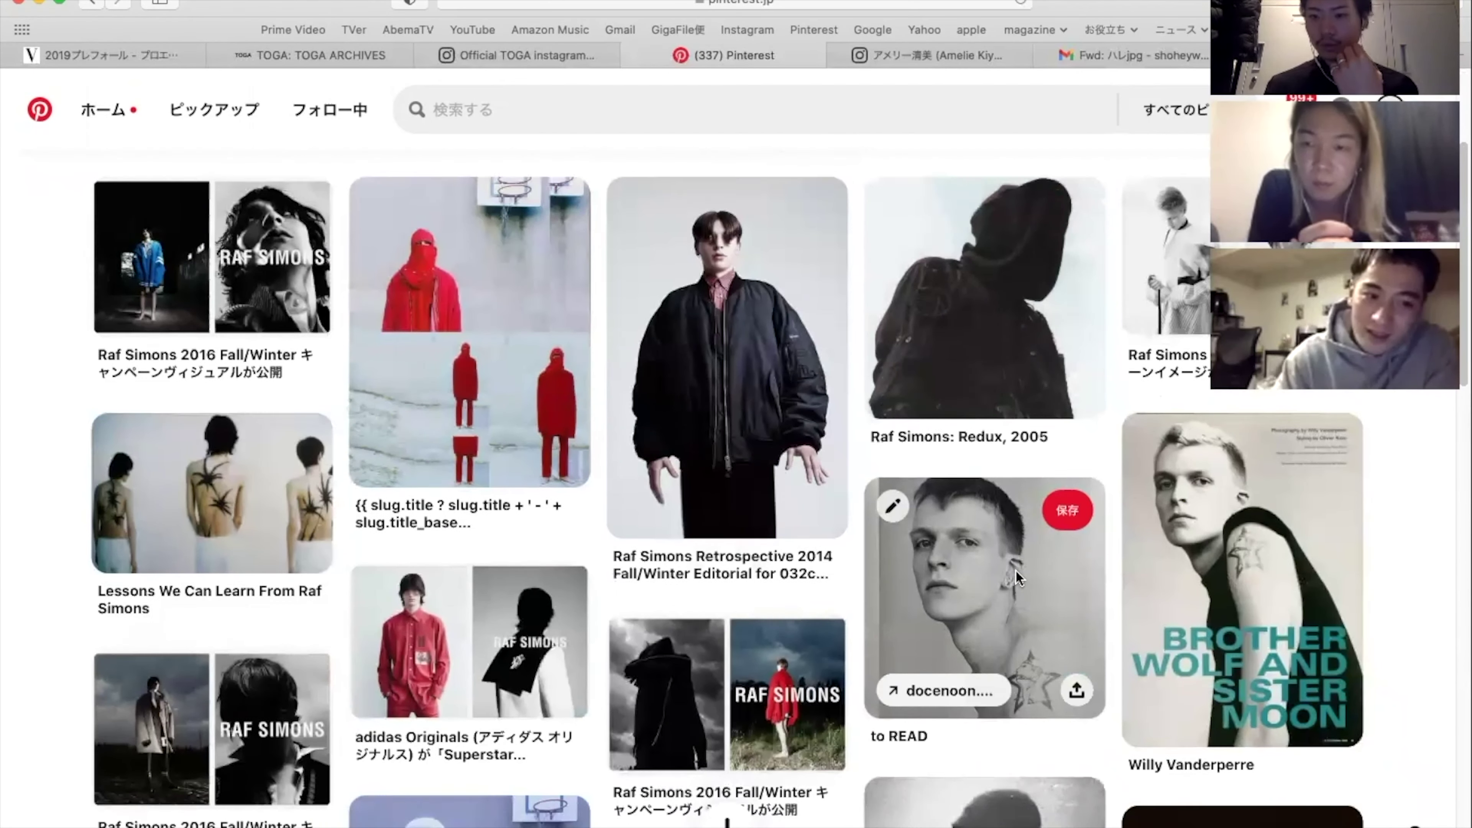
scroll(1016, 569, "down", 4)
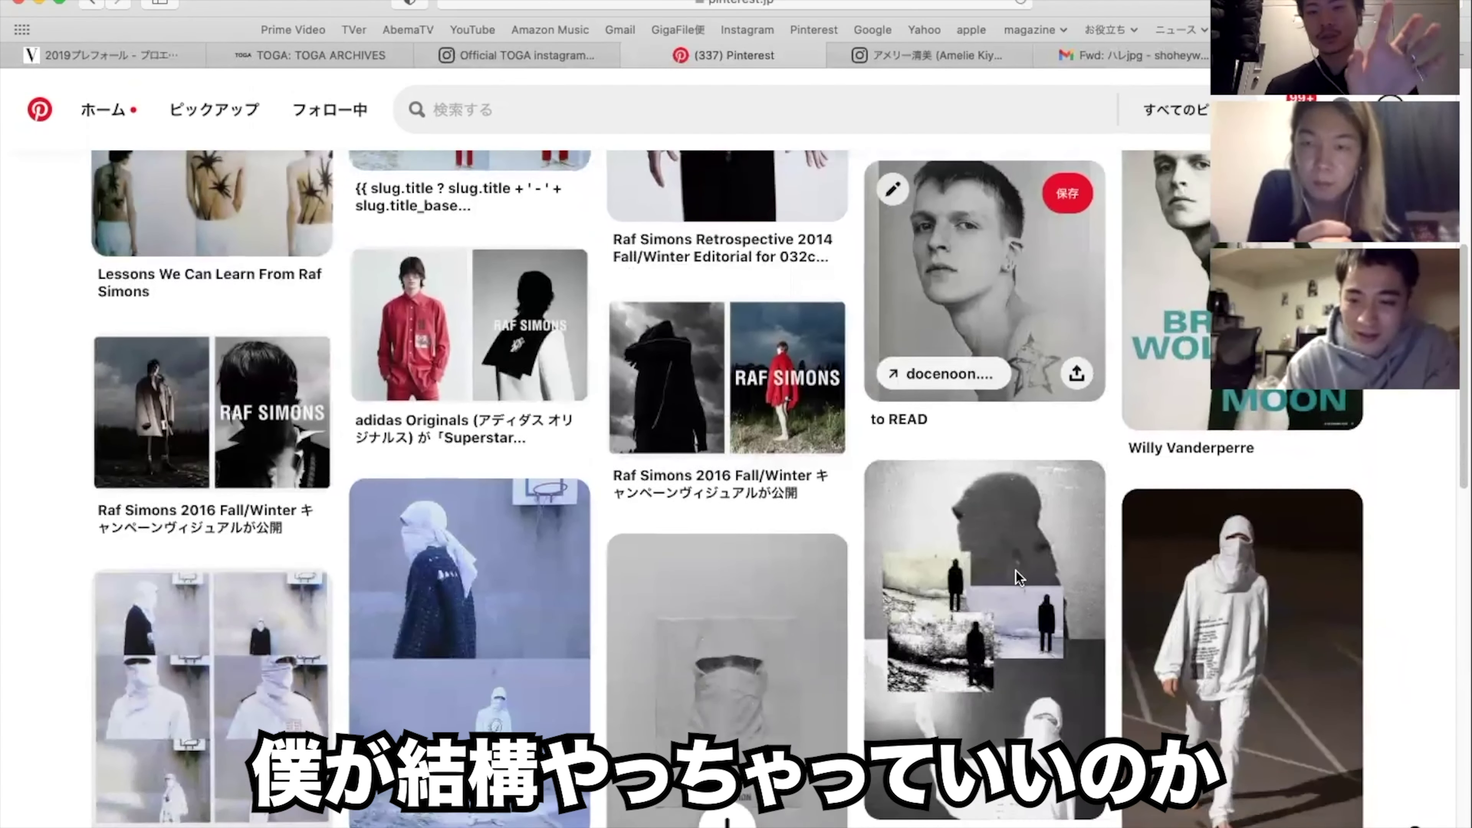
scroll(1015, 570, "down", 7)
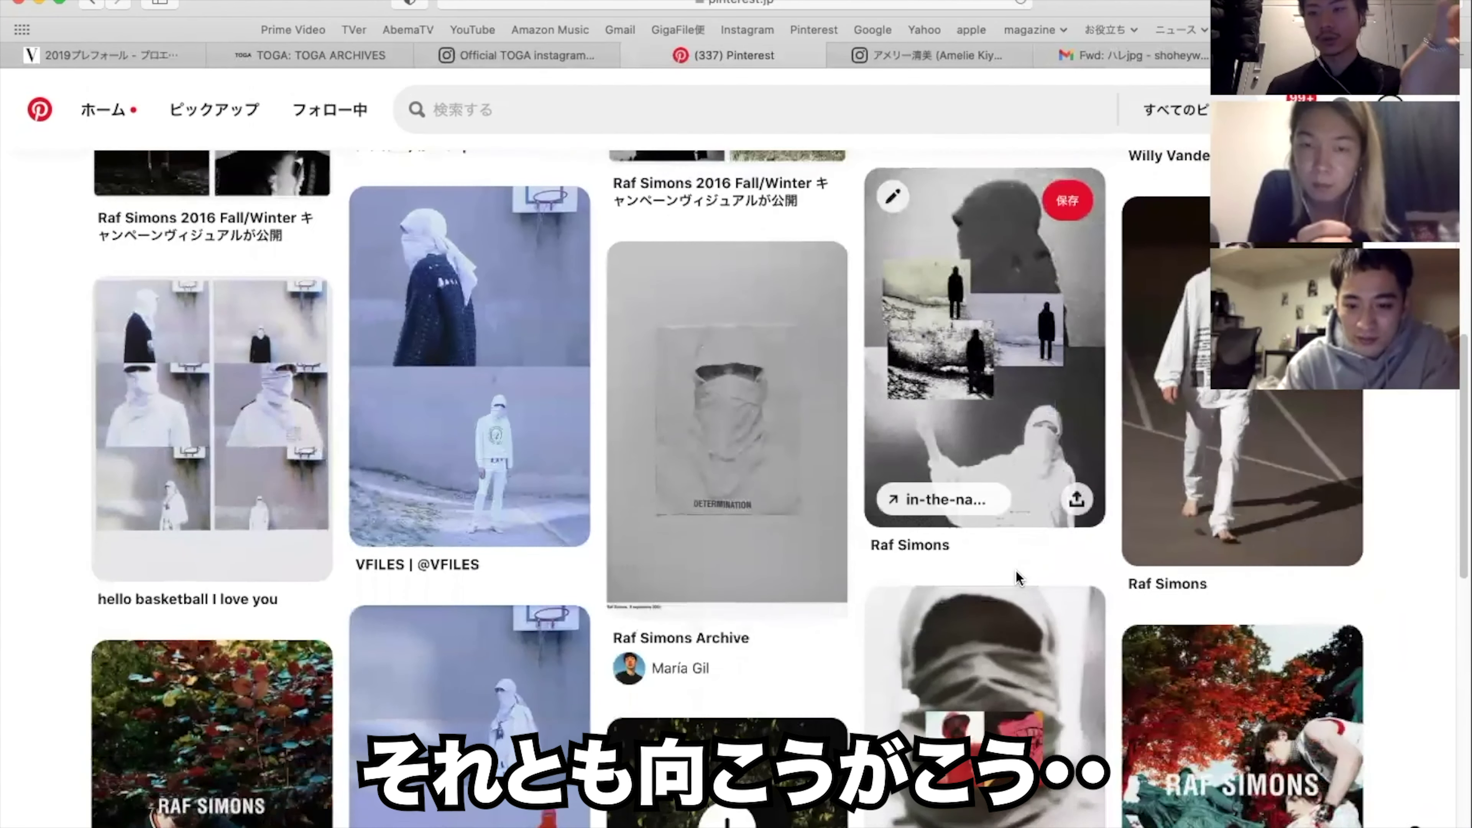
scroll(1016, 570, "up", 14)
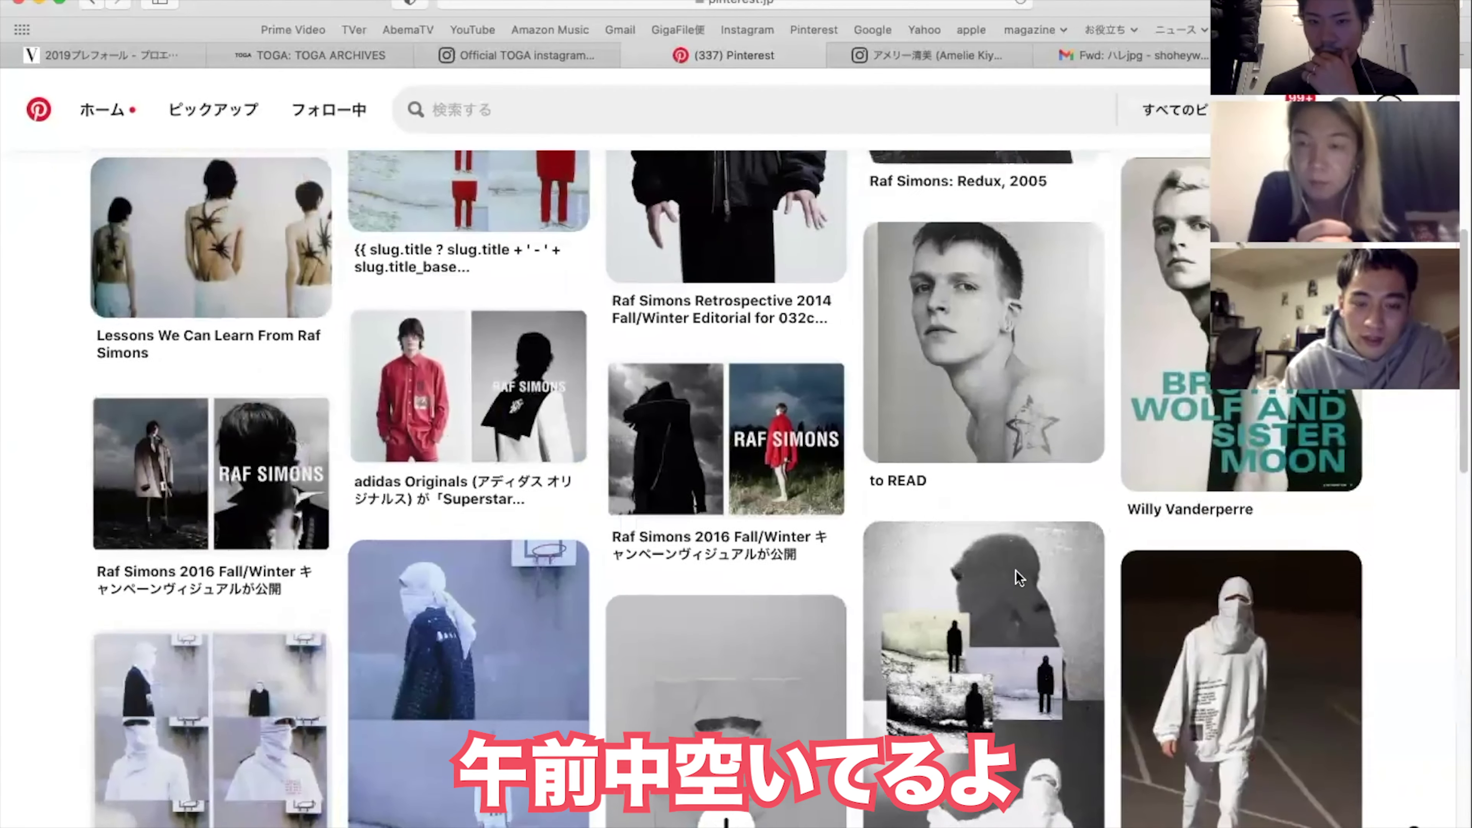
scroll(1015, 570, "up", 2)
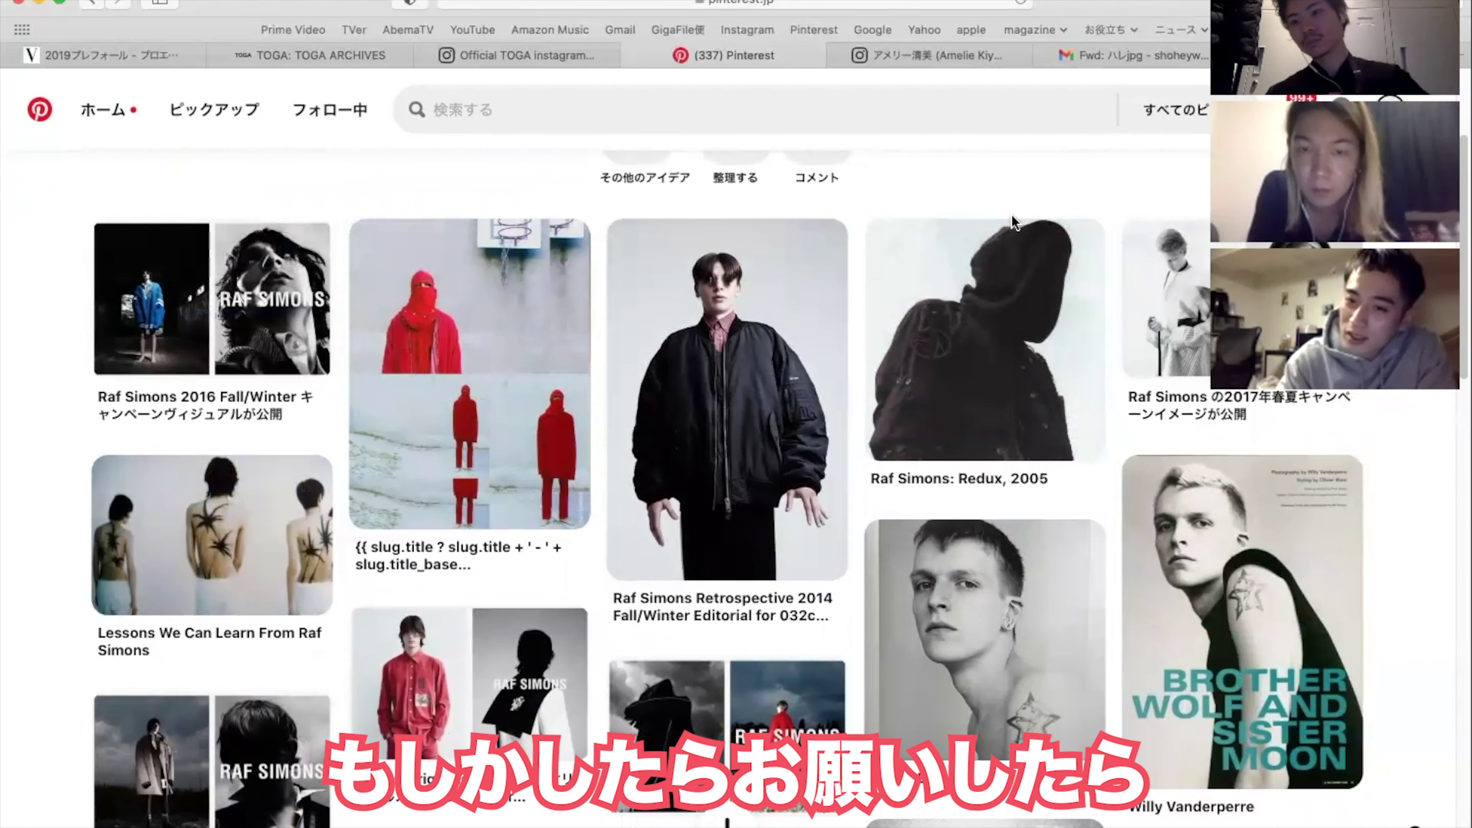
scroll(1012, 215, "up", 3)
scroll(1012, 223, "up", 4)
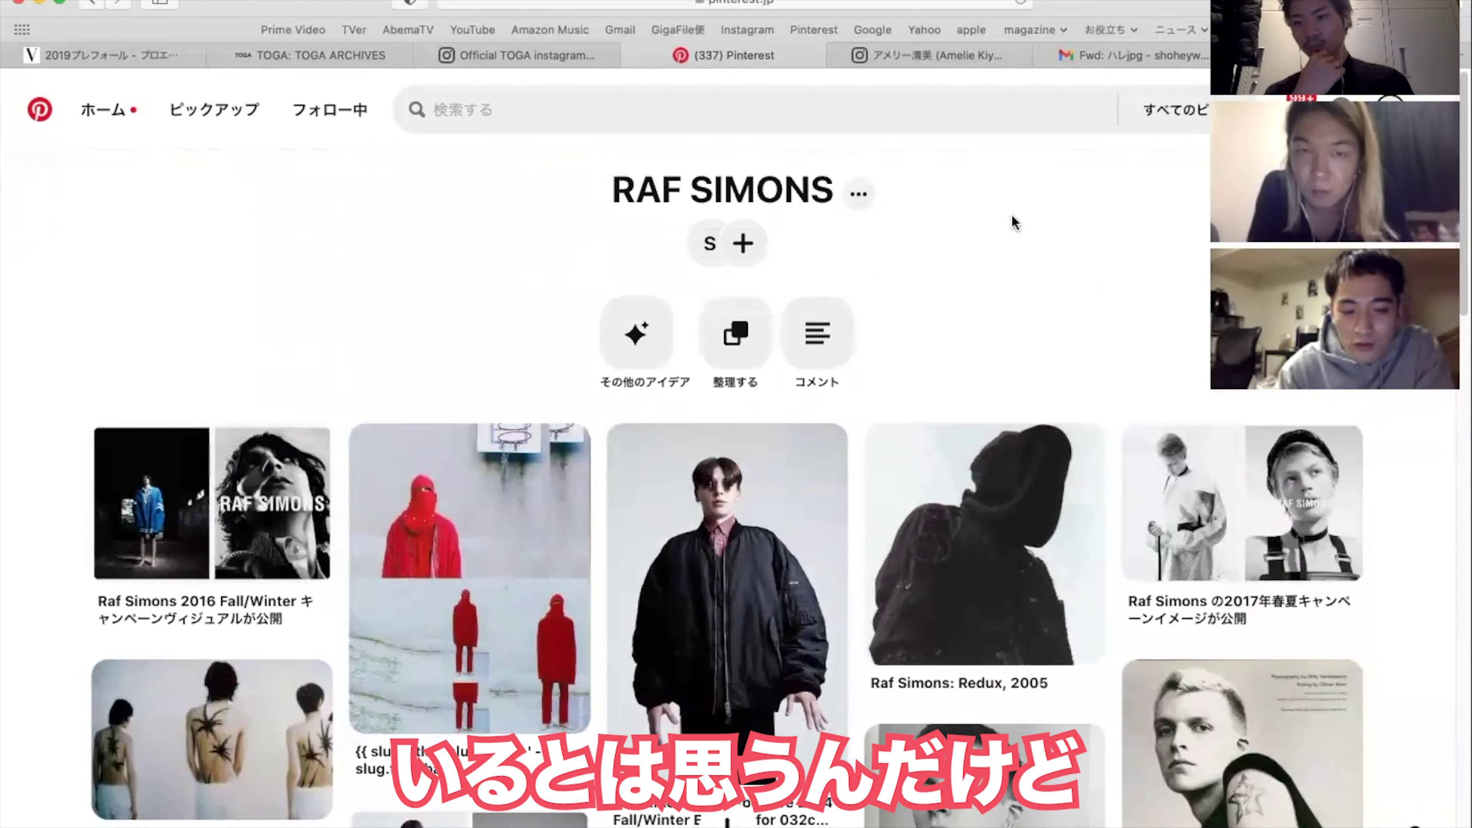
Browse the RAF SIMONS board again for hooded, masked and scarf-wrapped looks that cover the model's head.
scroll(1012, 223, "down", 2)
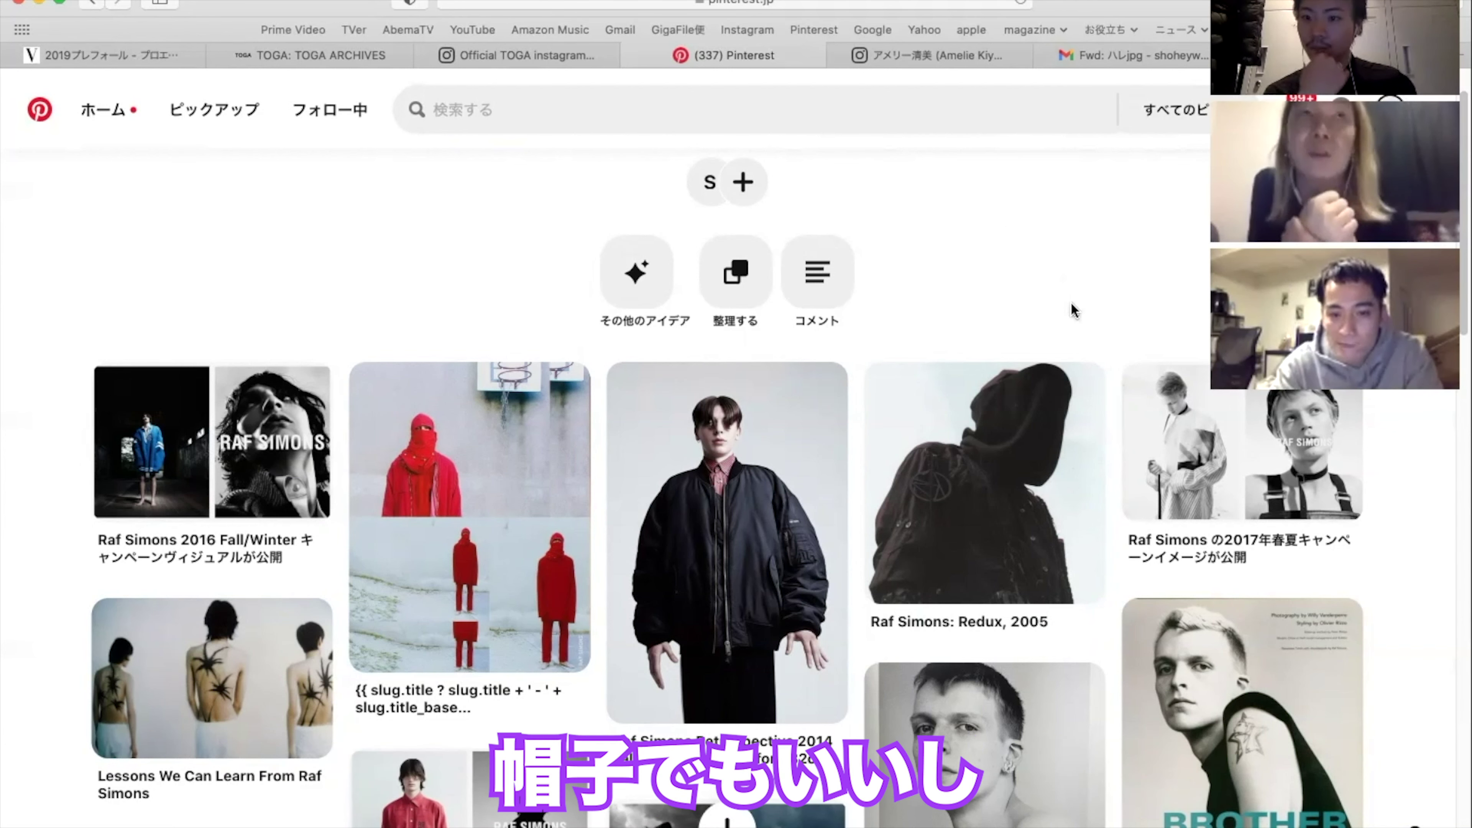
scroll(1071, 303, "down", 3)
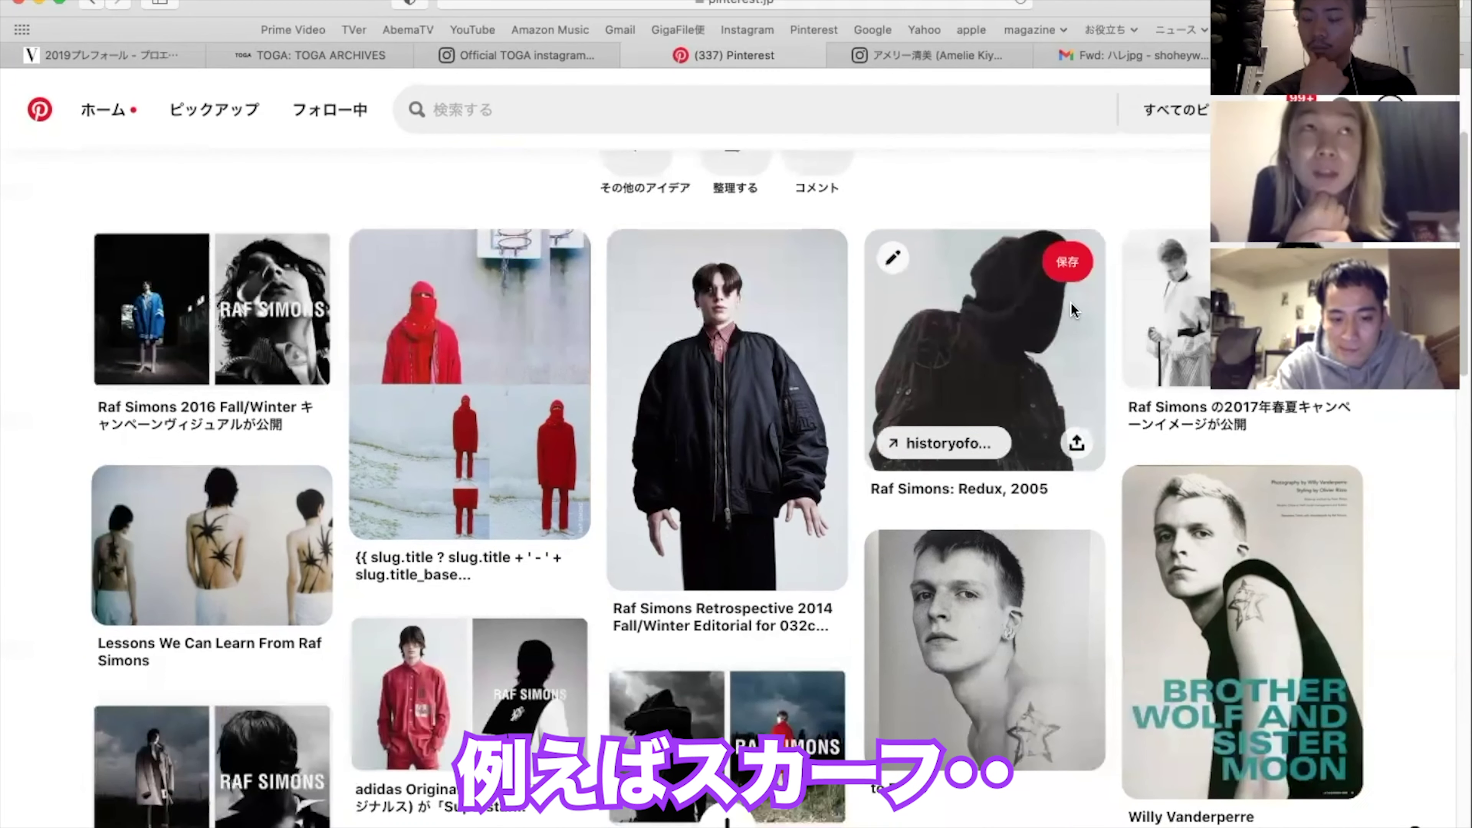
scroll(1071, 310, "down", 1)
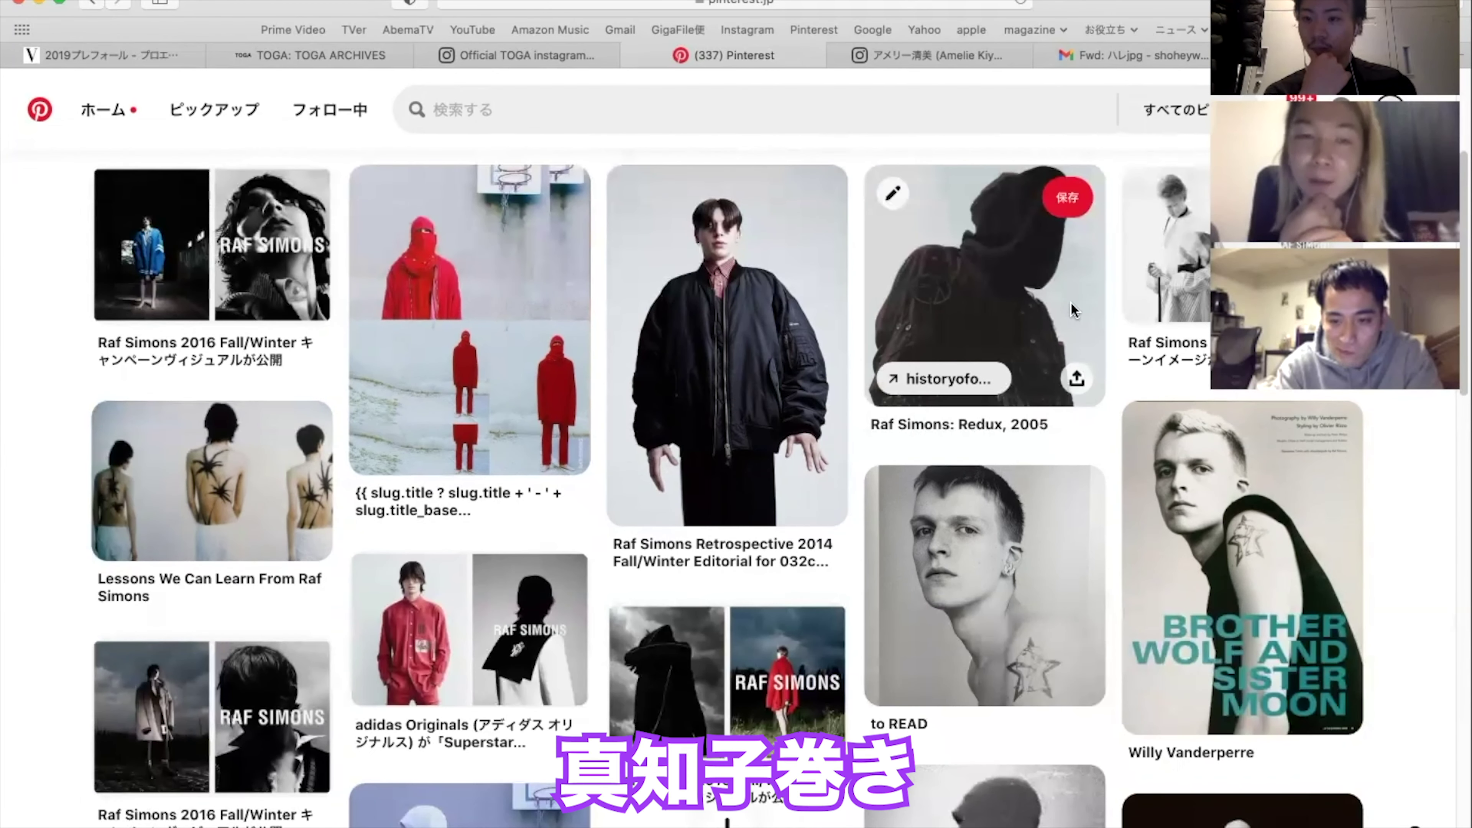
scroll(1071, 311, "down", 1)
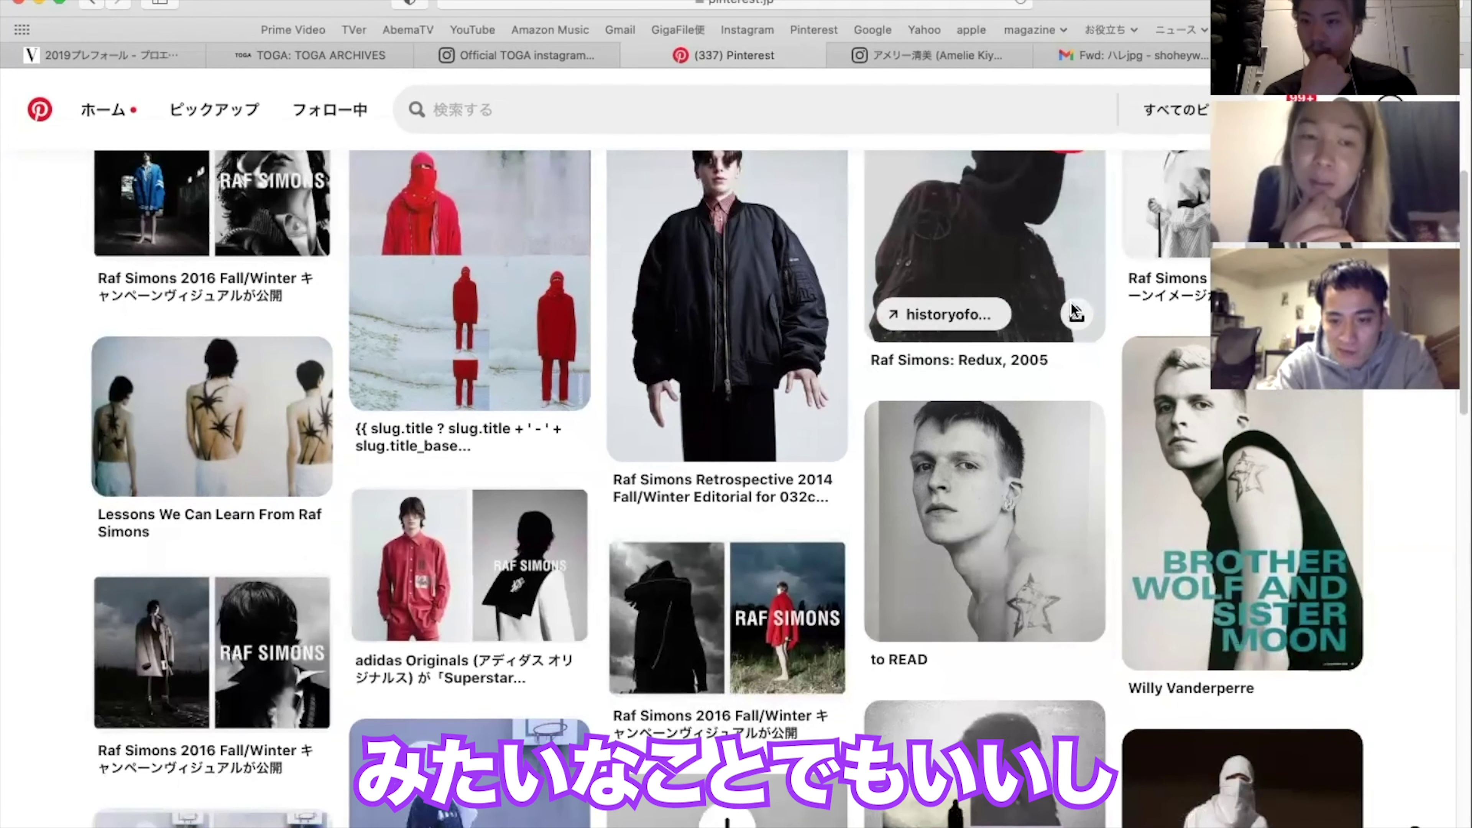
scroll(1074, 312, "down", 5)
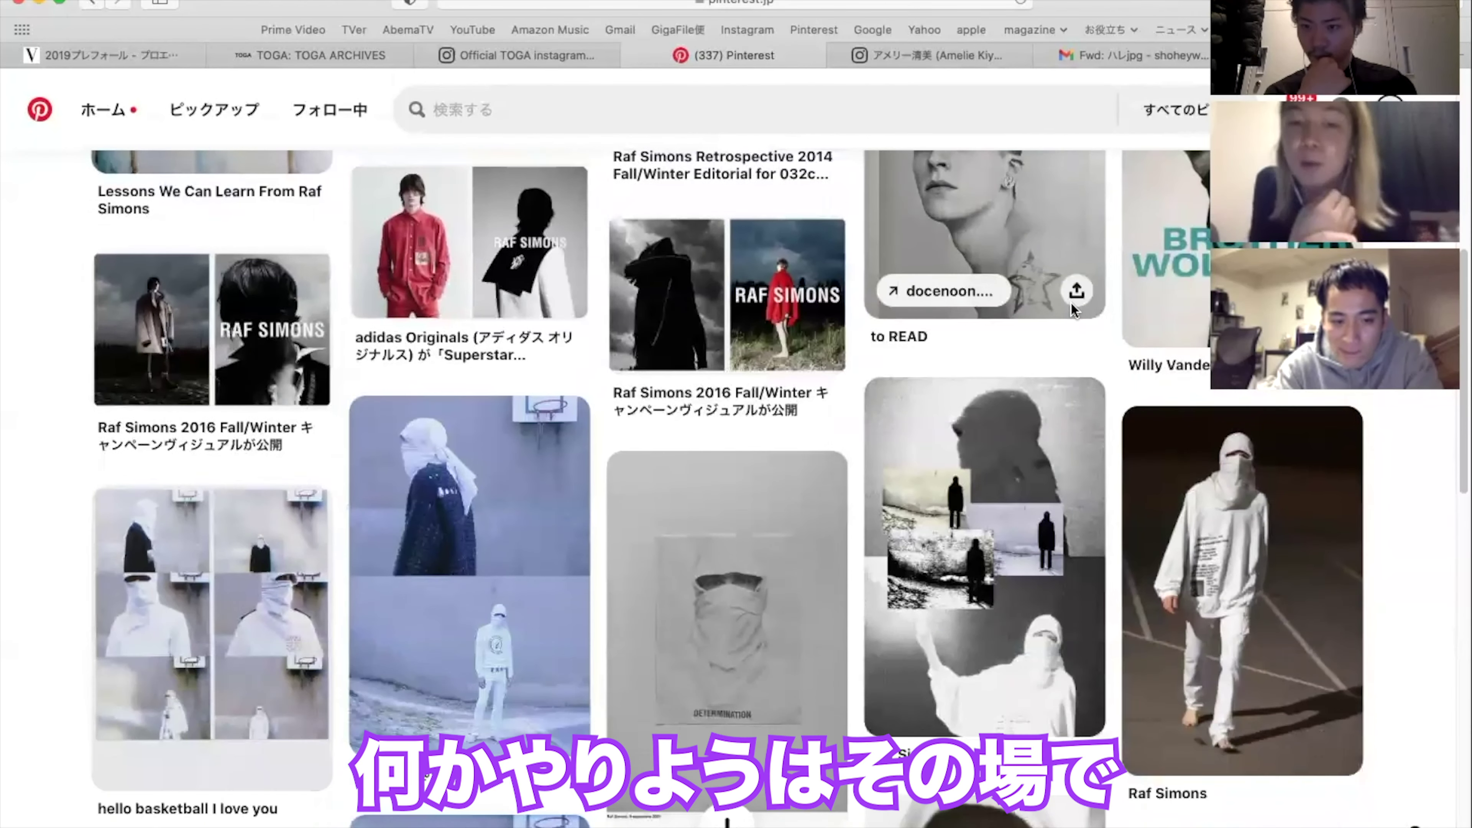
scroll(1070, 303, "down", 3)
scroll(1070, 325, "up", 3)
Open the Raf Simons 2016 Fall/Winter pin pairing a long coat with a shadowed portrait, and inspect the face and collar up close.
left_click(276, 316)
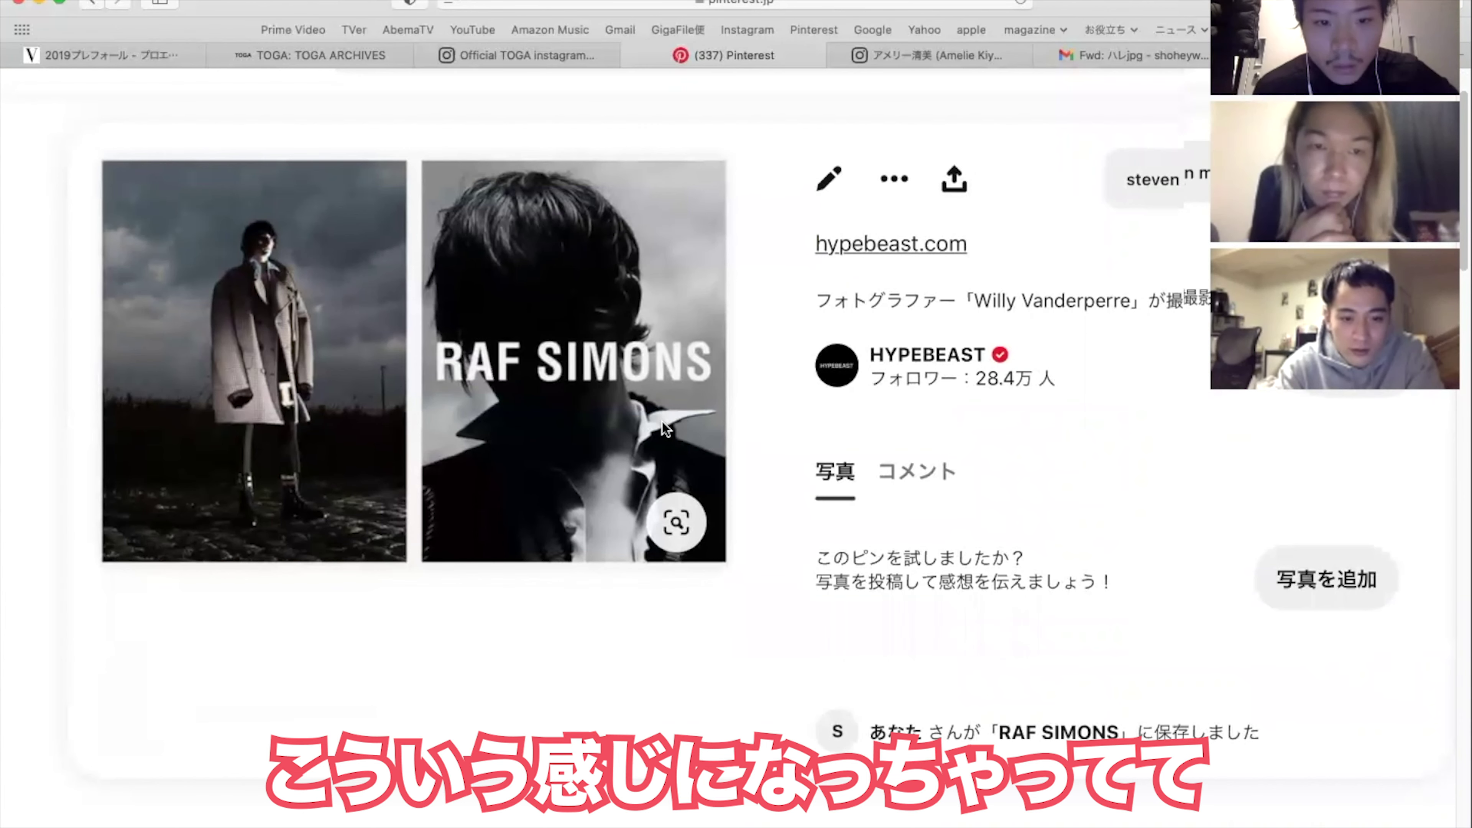
scroll(665, 429, "up", 5)
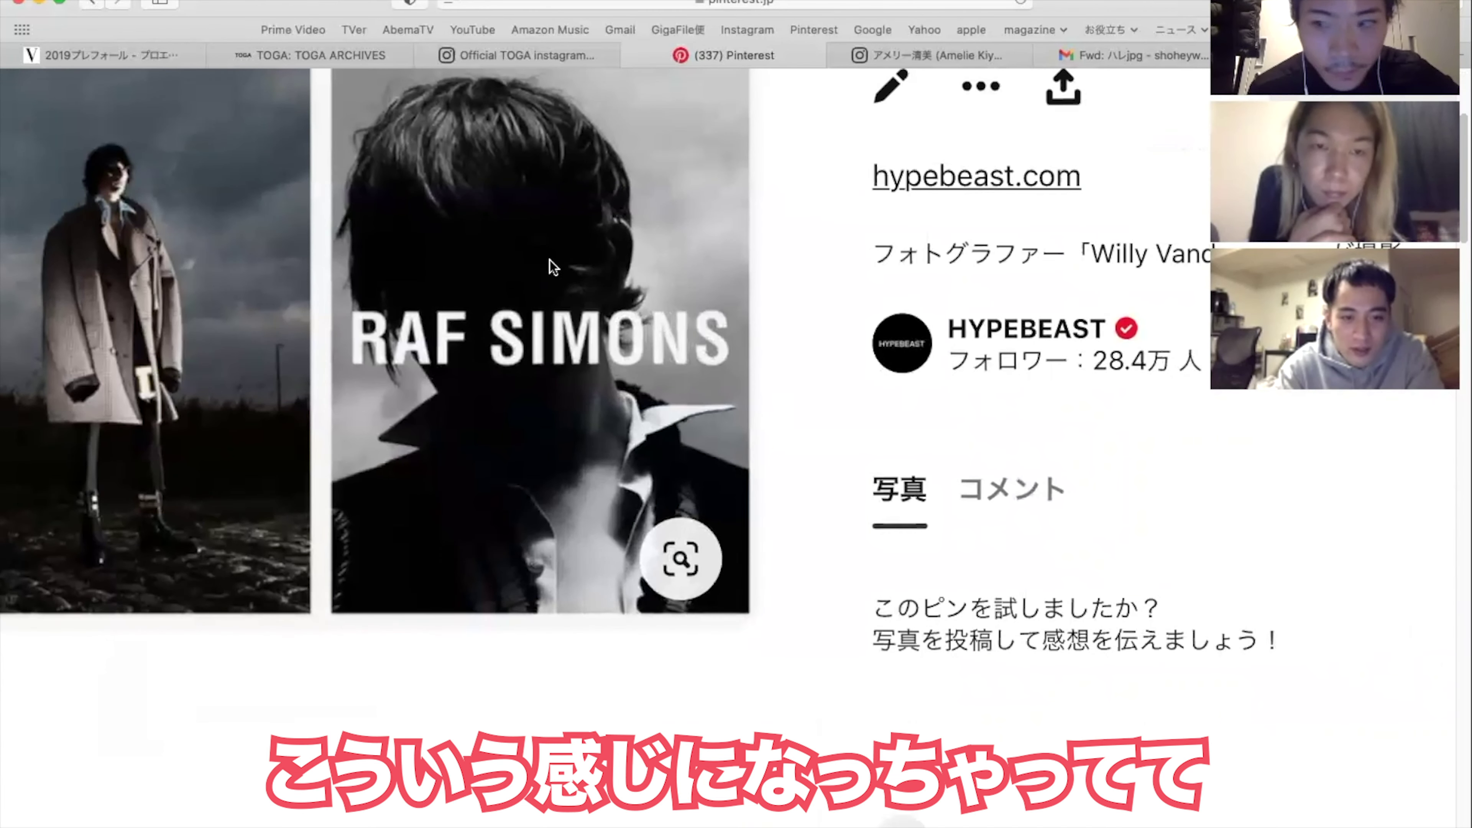
scroll(623, 476, "up", 1)
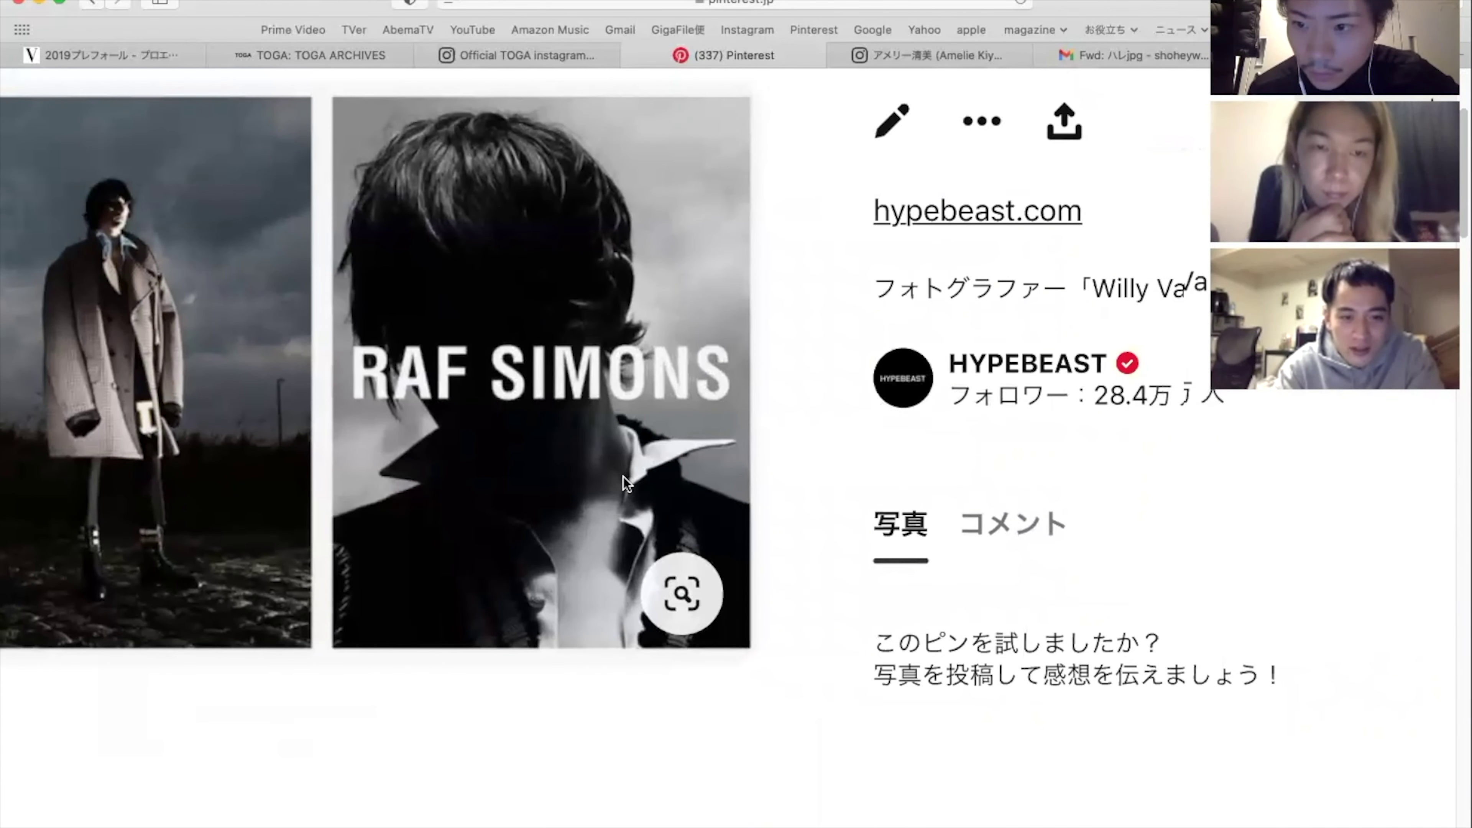
scroll(624, 476, "down", 5)
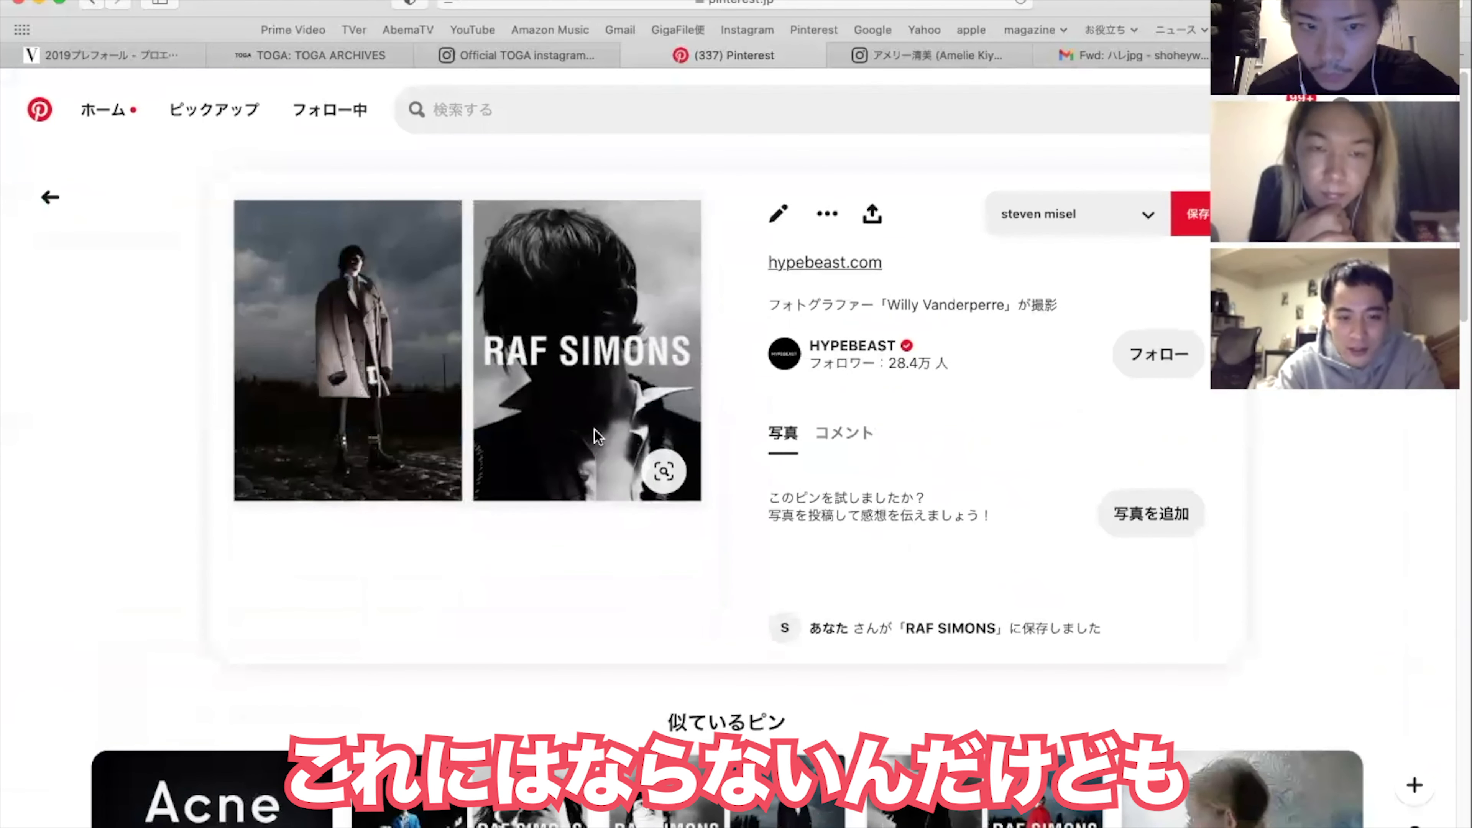
Inspect the dark Raf Simons photo of a model turned away before an ivy-covered wall up close, and return to the board.
left_click(90, 2)
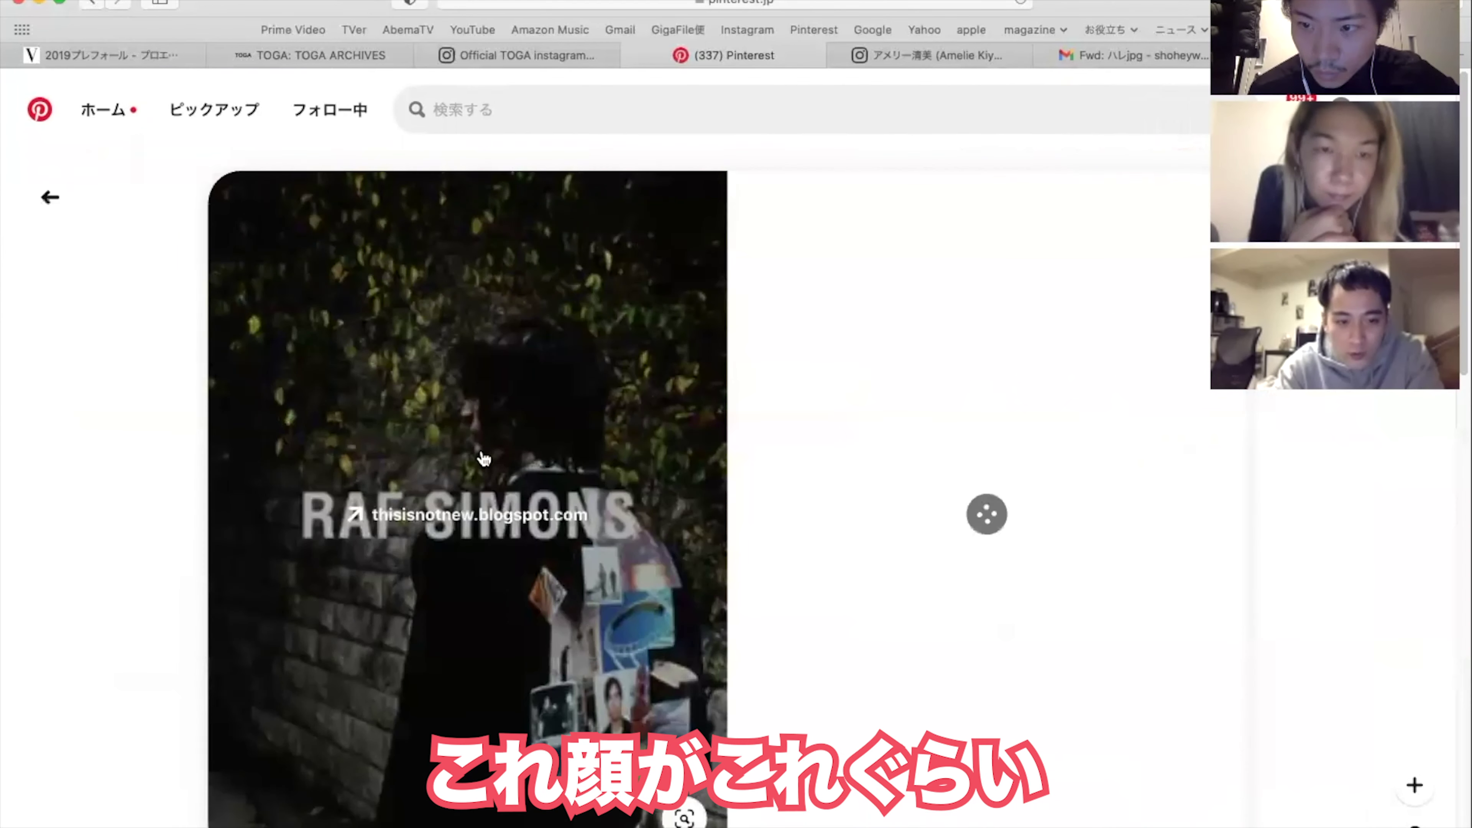
scroll(484, 458, "up", 3)
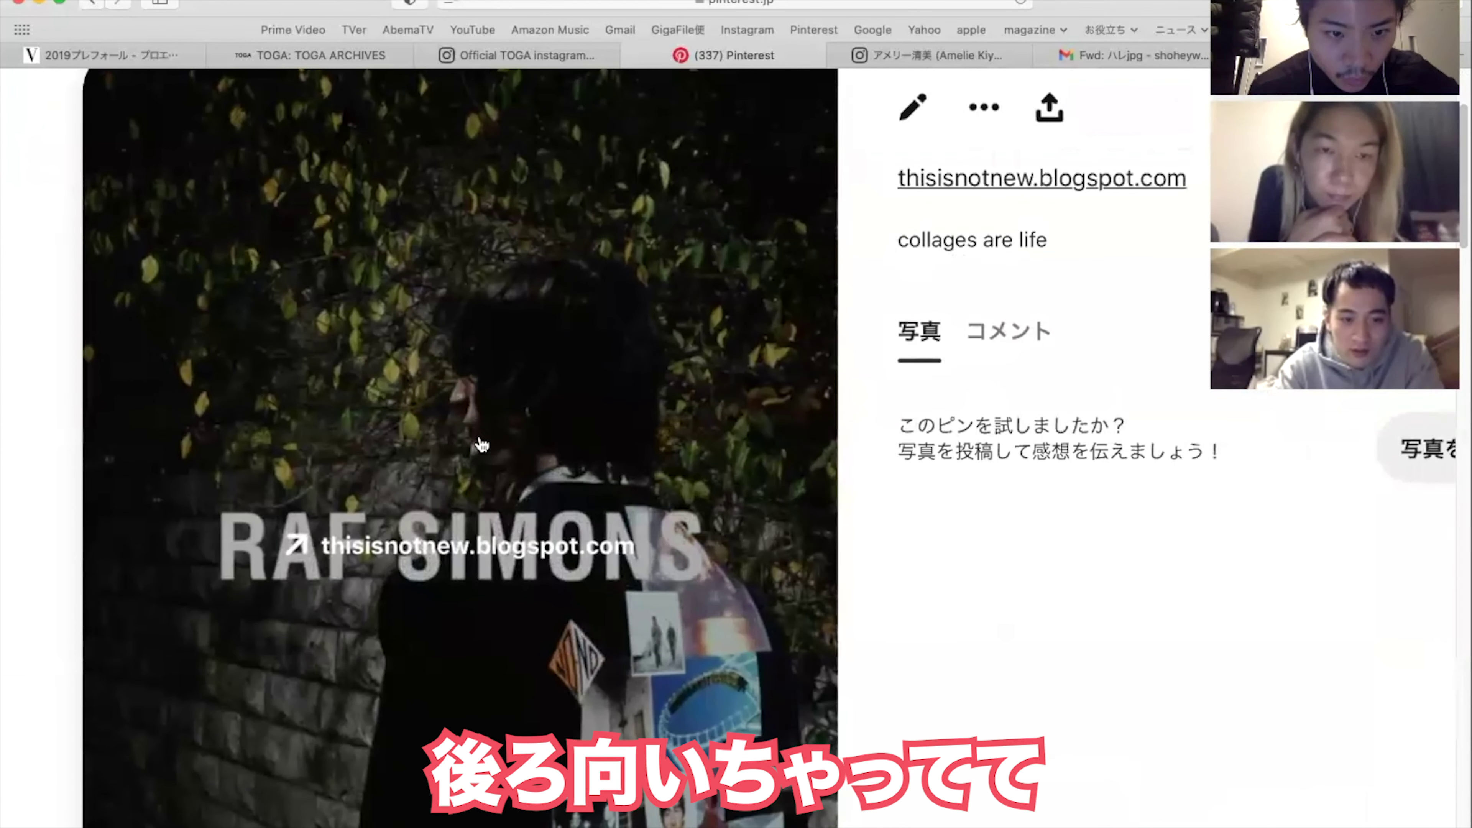
scroll(481, 444, "down", 3)
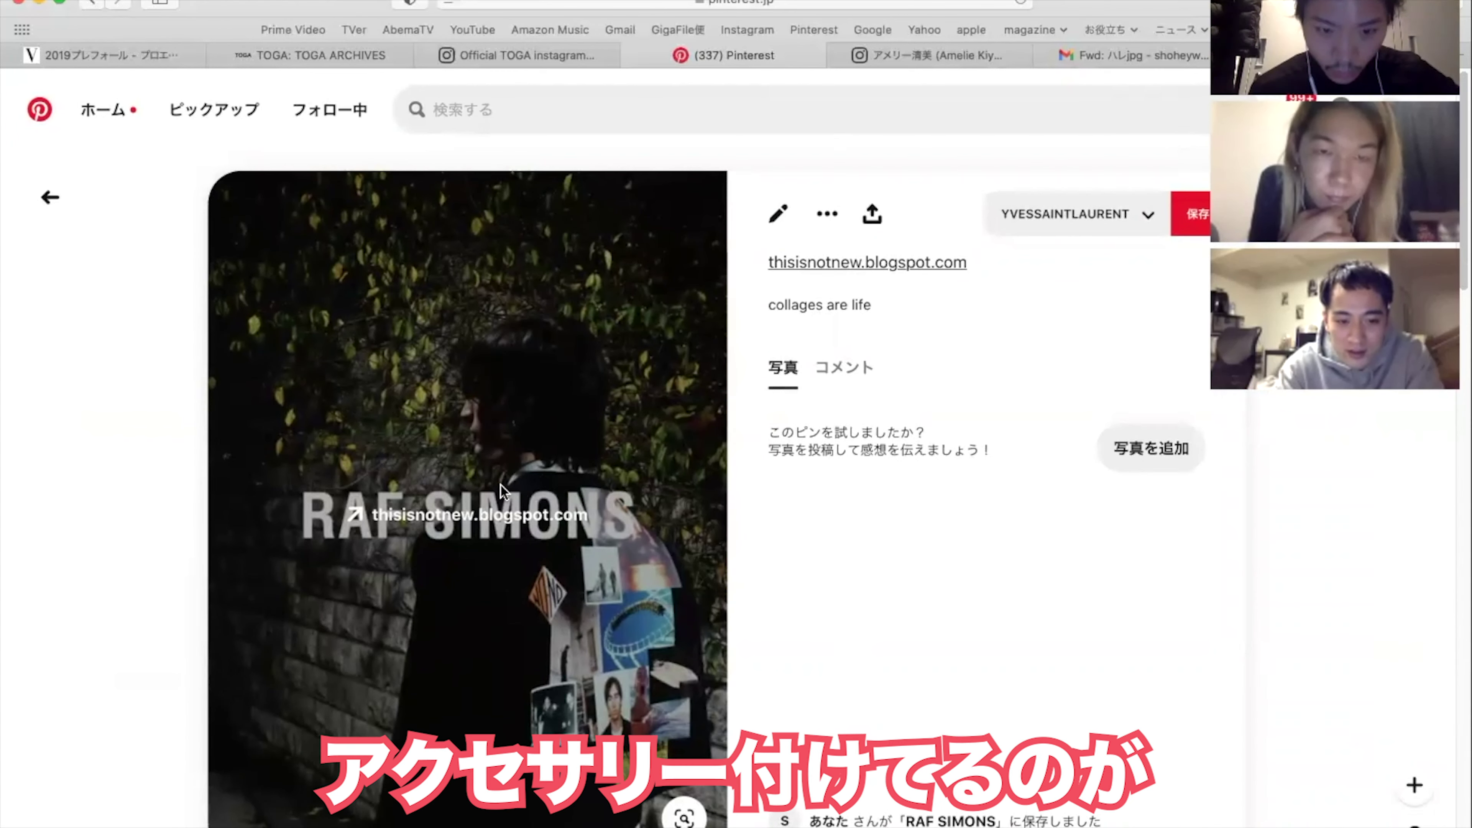
key("super+bracketleft")
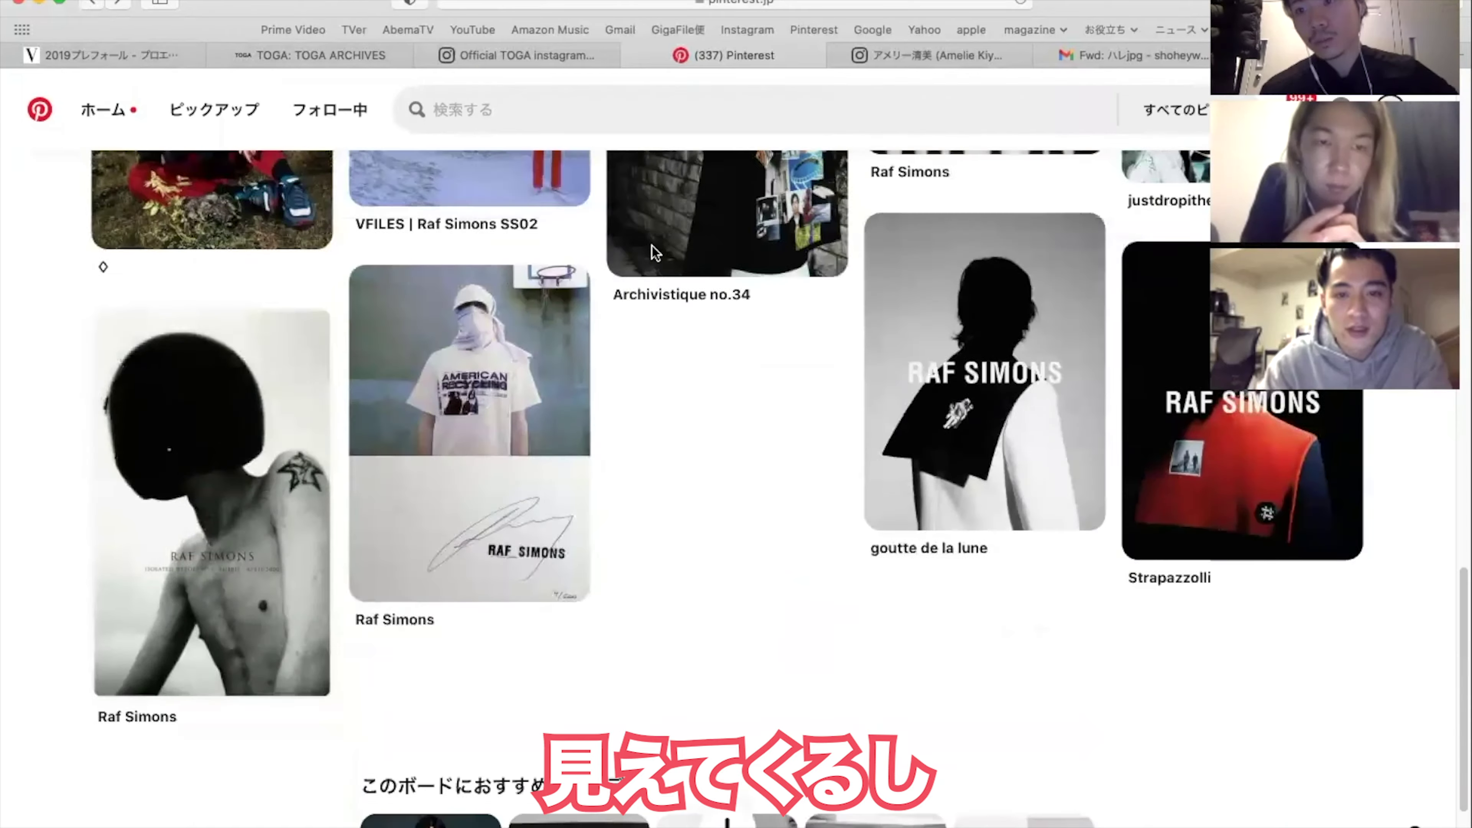
Switch to the mood board in Photoshop and examine the mood and image texture of the black-and-white head-wrap, café and blond-hair portraits.
scroll(652, 246, "up", 10)
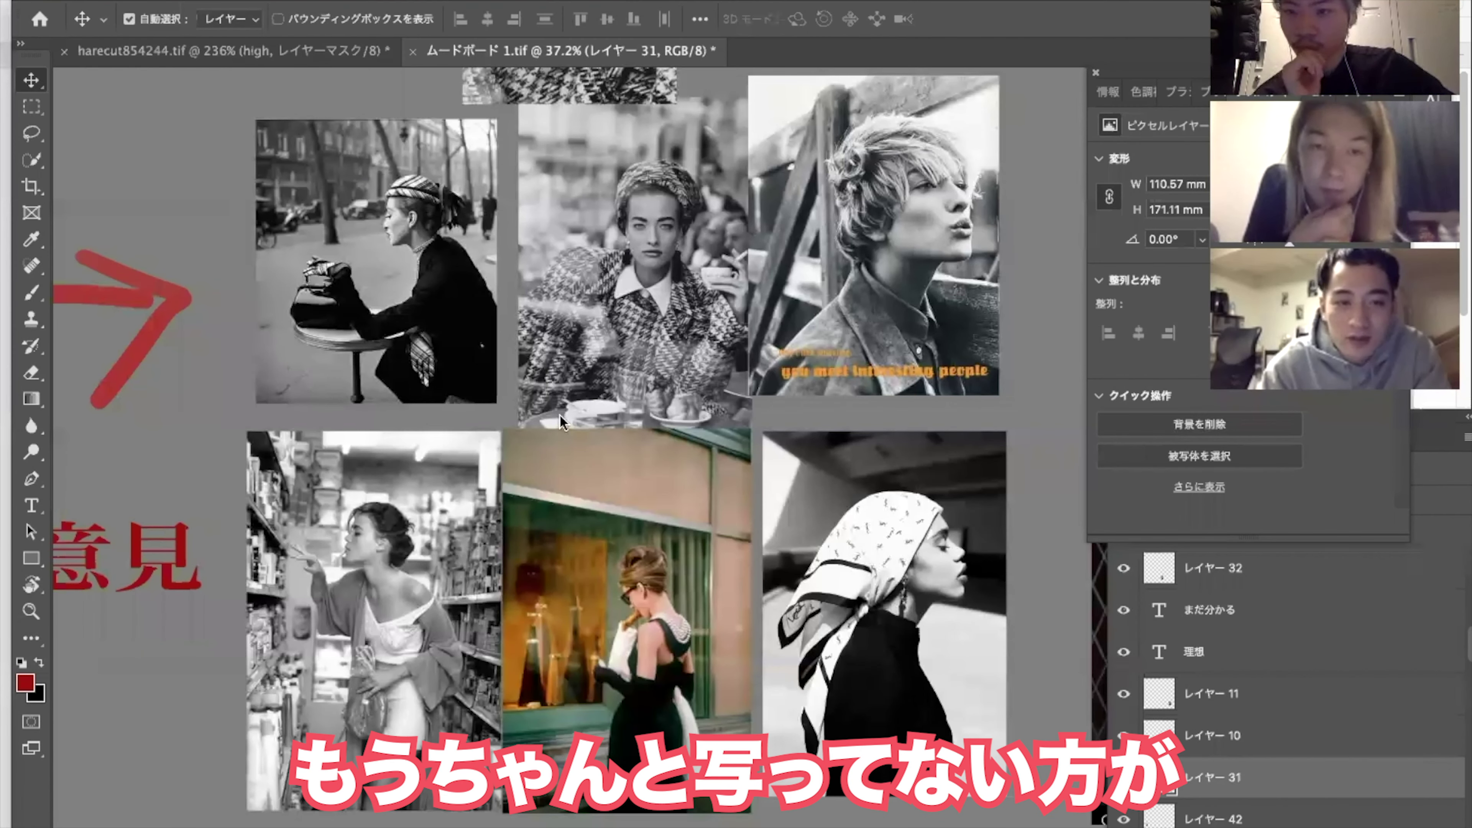
scroll(560, 415, "up", 5)
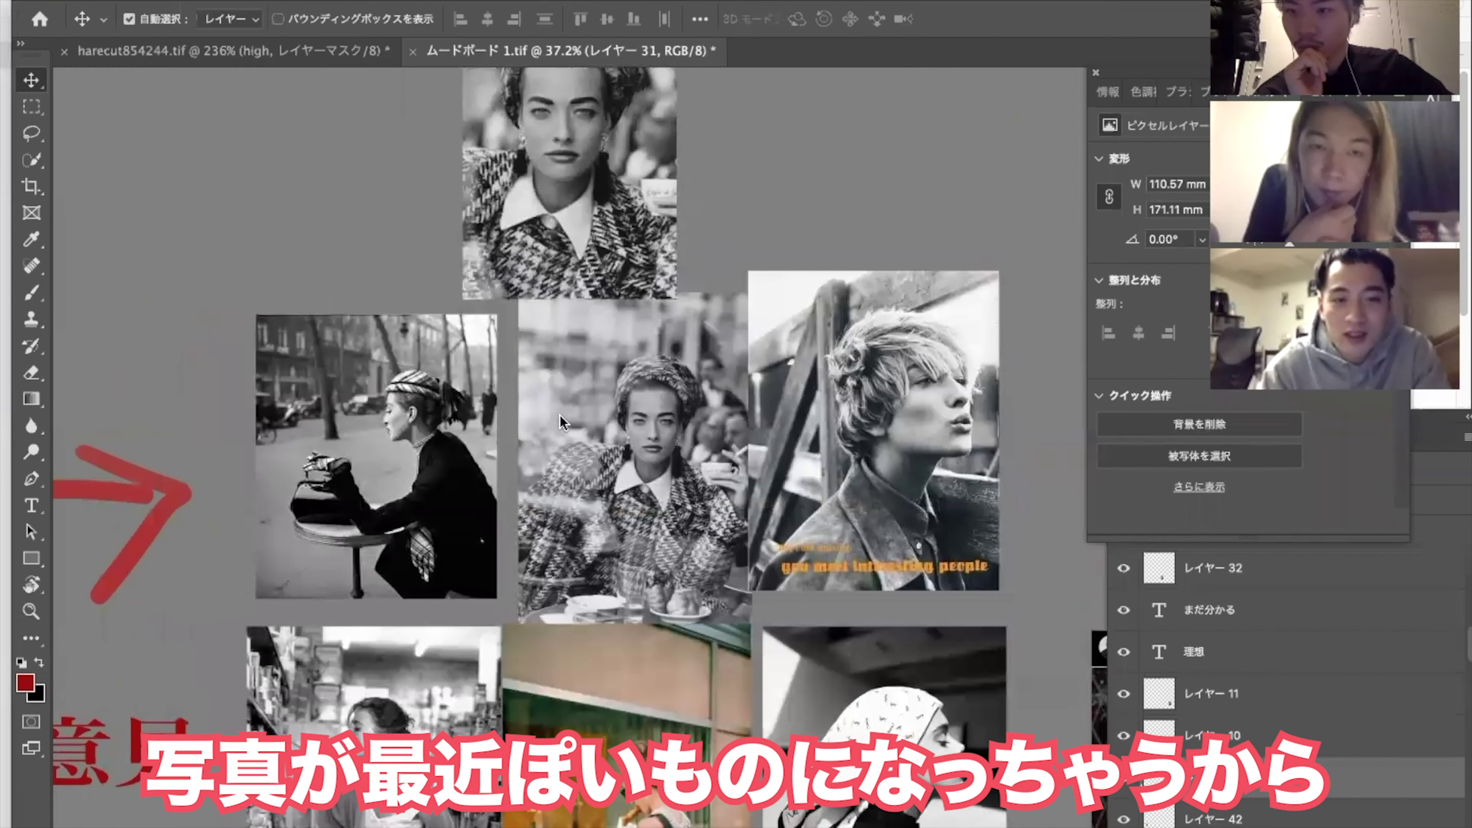
scroll(559, 415, "up", 4)
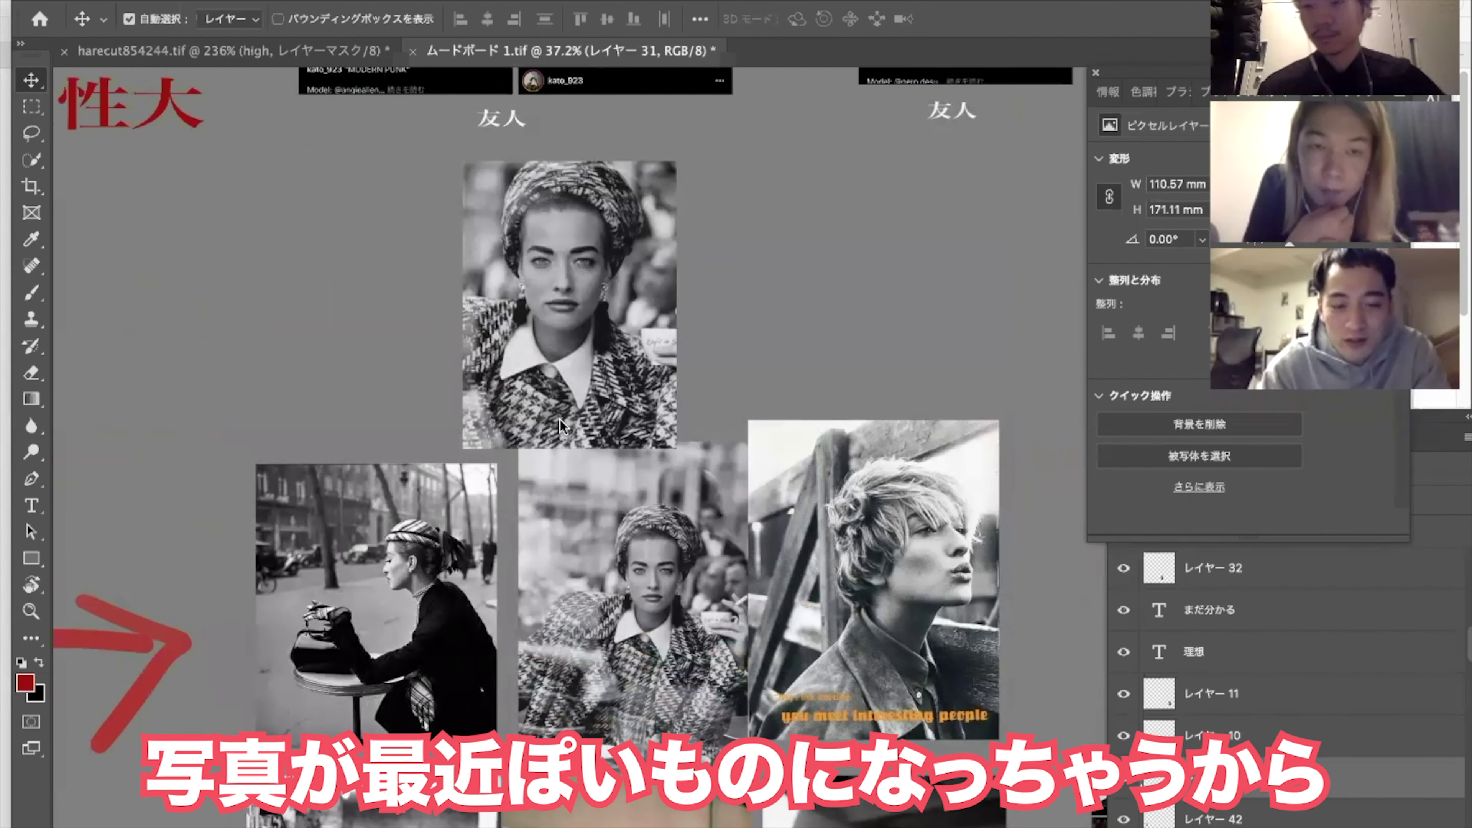
scroll(559, 419, "down", 2)
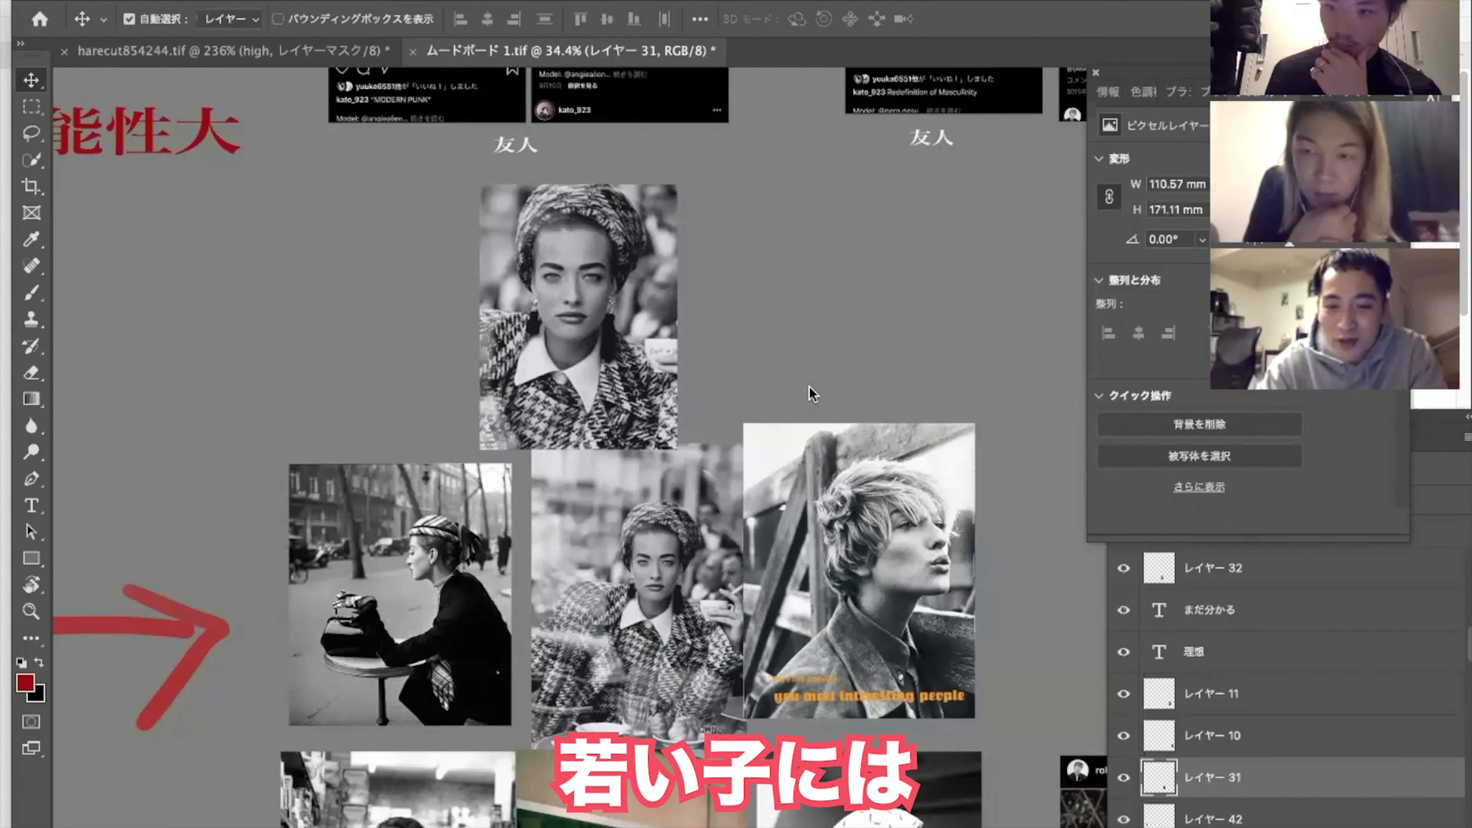
scroll(784, 469, "down", 1)
scroll(784, 468, "down", 3)
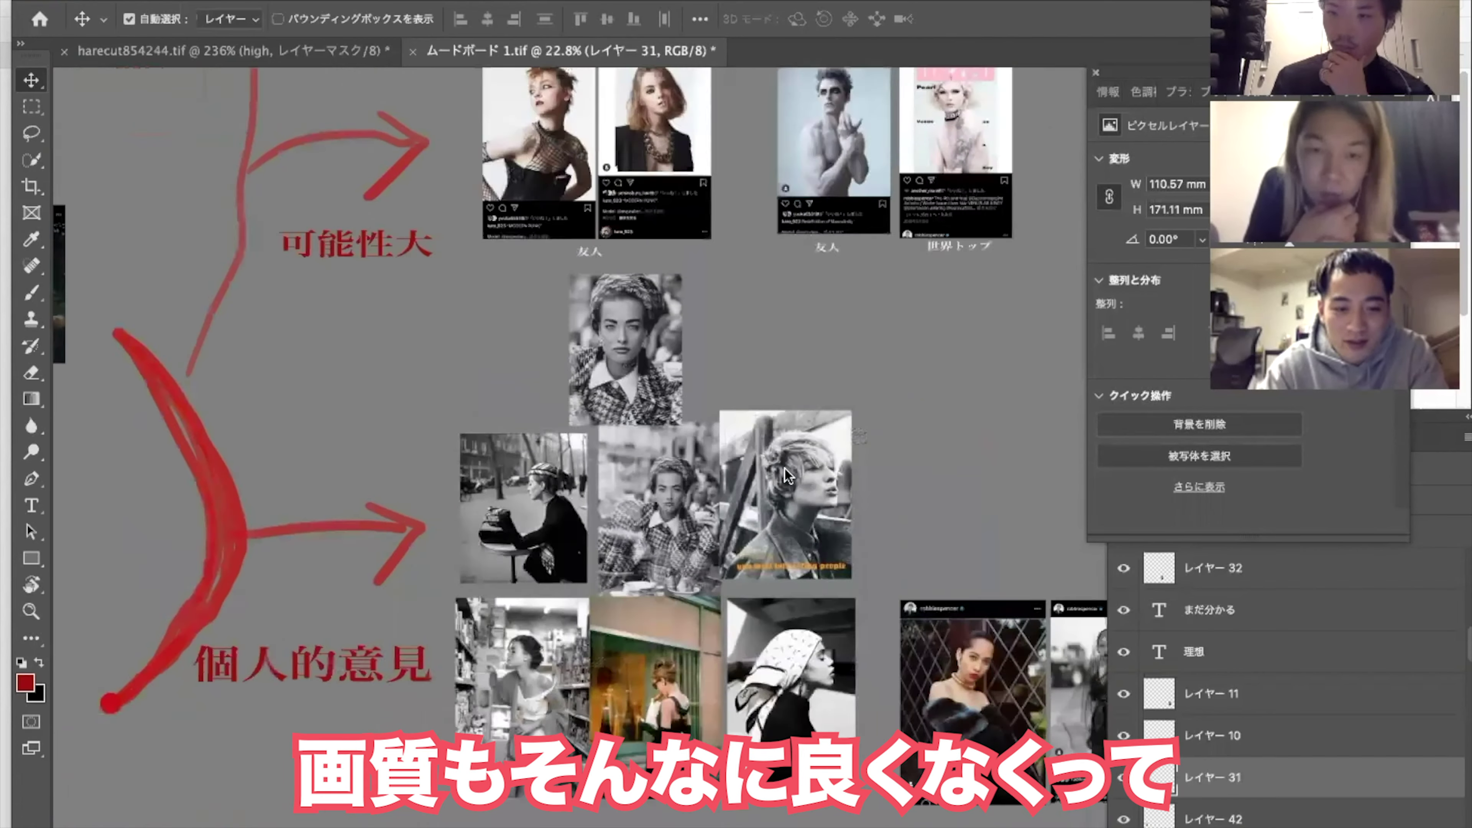
scroll(837, 425, "up", 5)
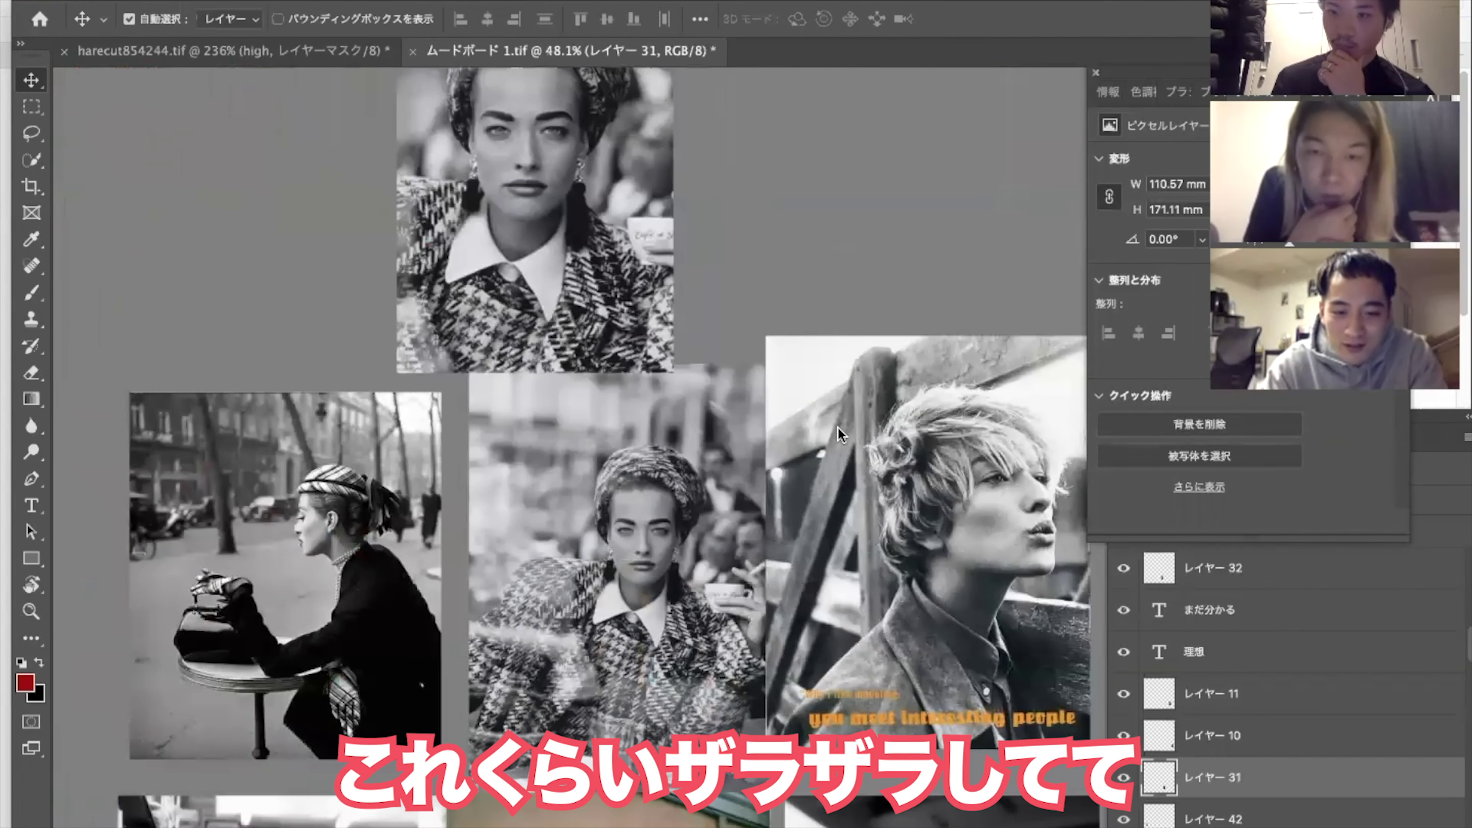
scroll(838, 428, "down", 2)
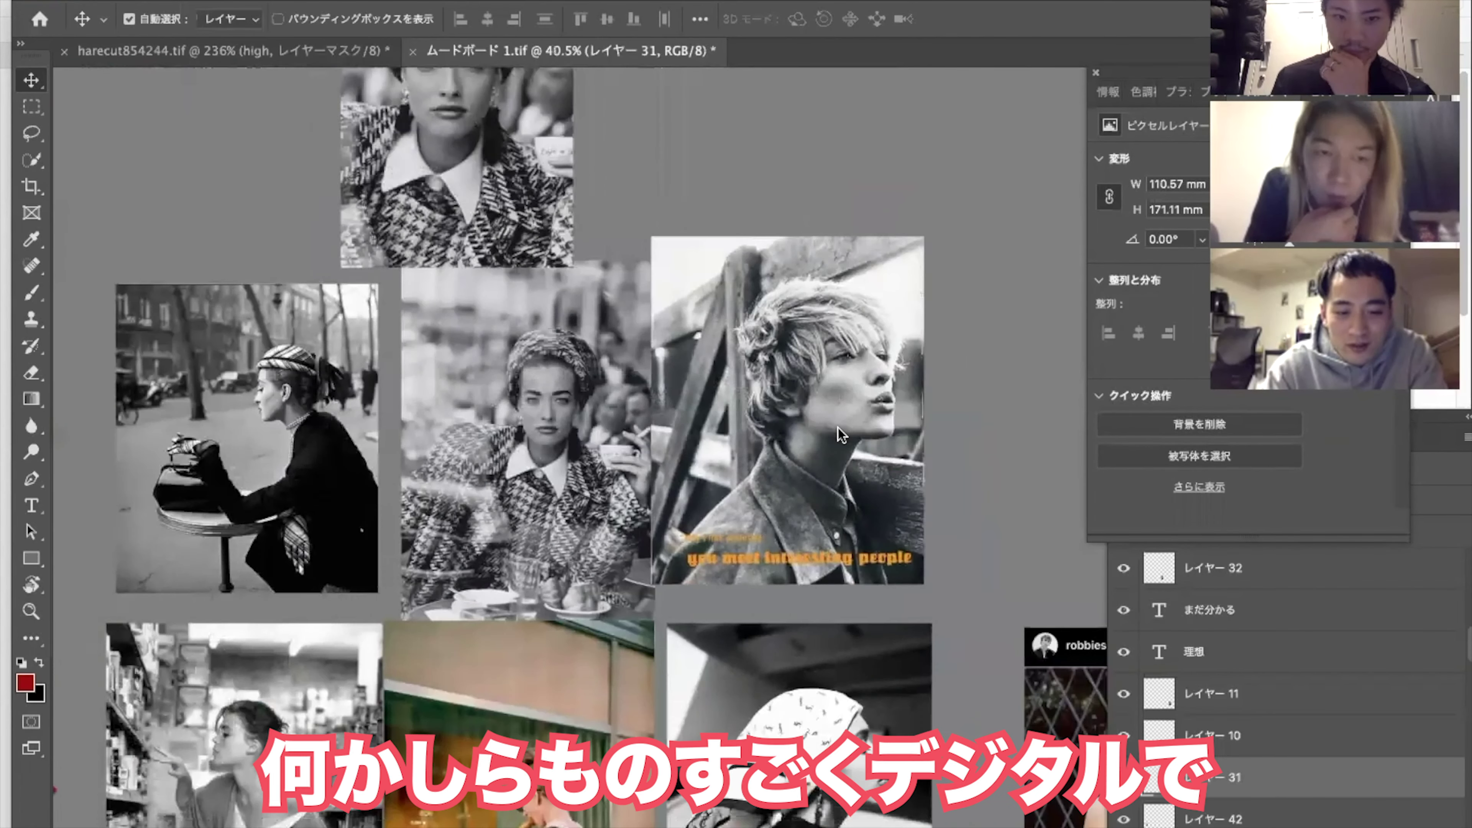
scroll(839, 428, "down", 5)
Examine the black-and-white profile photo of the model wearing a printed headscarf and drop earring up close.
scroll(839, 428, "up", 3)
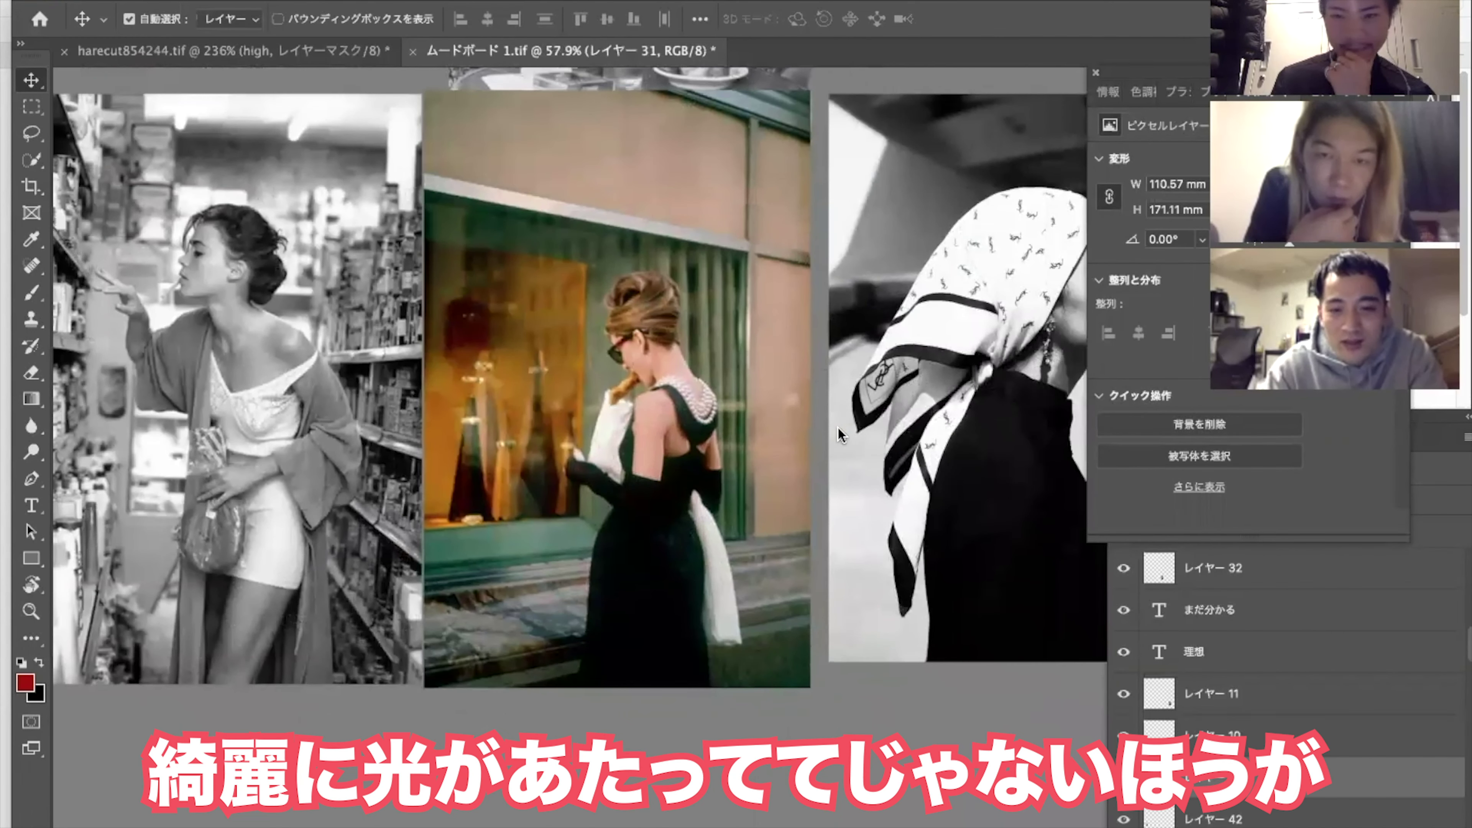
scroll(838, 427, "right", 10)
scroll(840, 424, "up", 3)
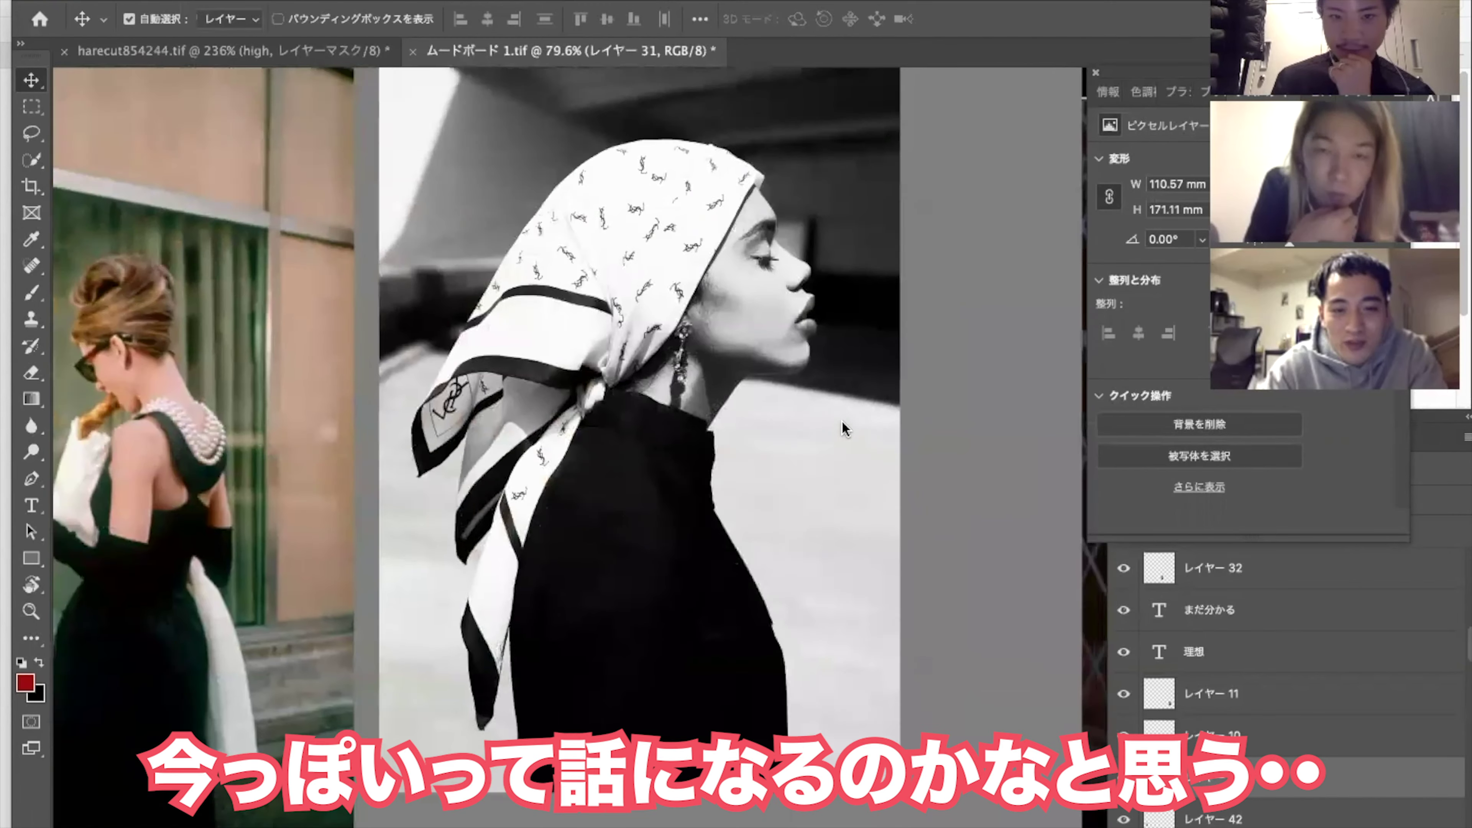
scroll(843, 427, "down", 3)
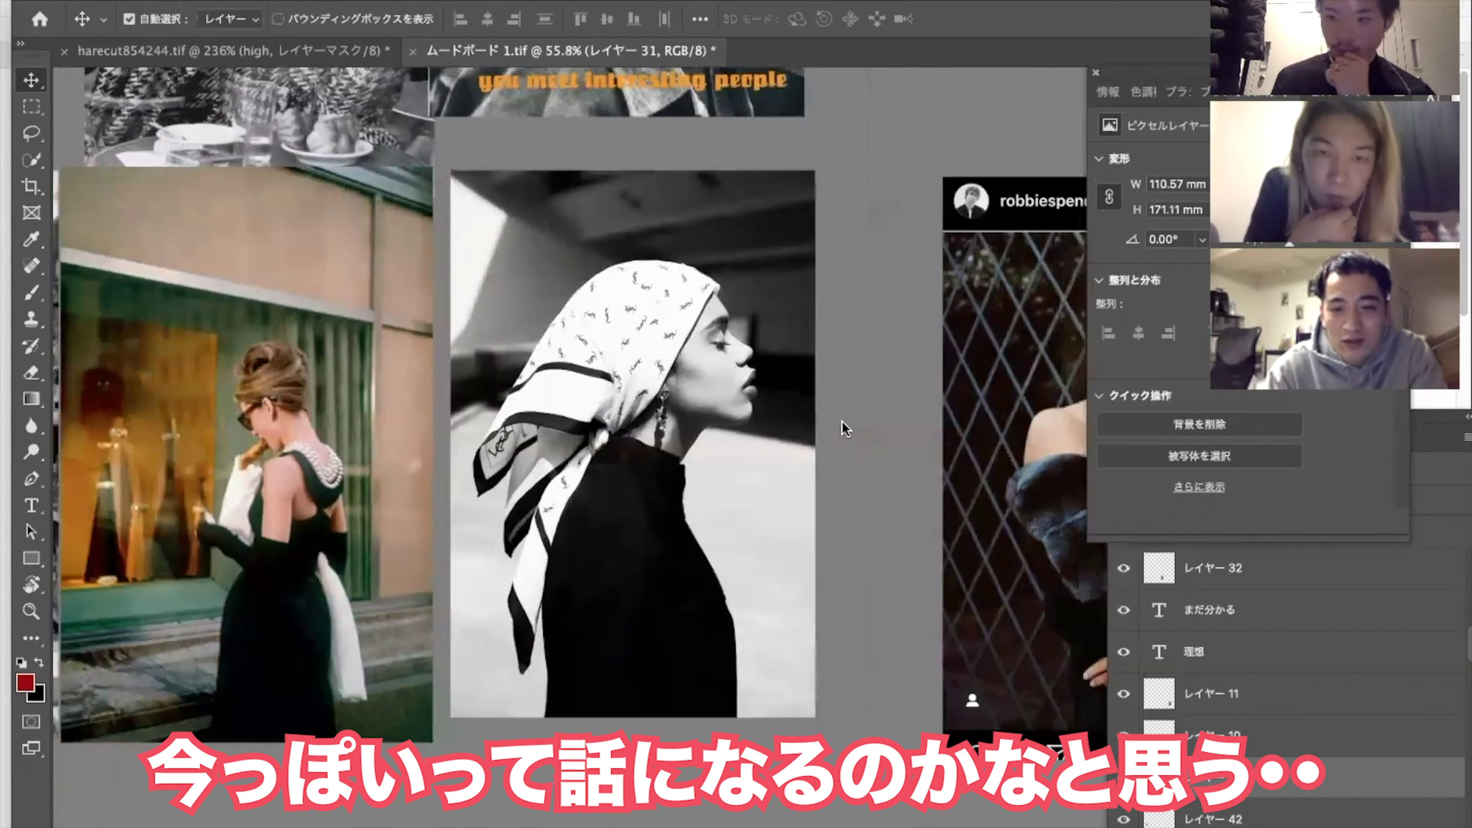
Examine the two Instagram screenshots on the mood board showing the gold choker look and the black lace and veil look.
scroll(843, 428, "right", 10)
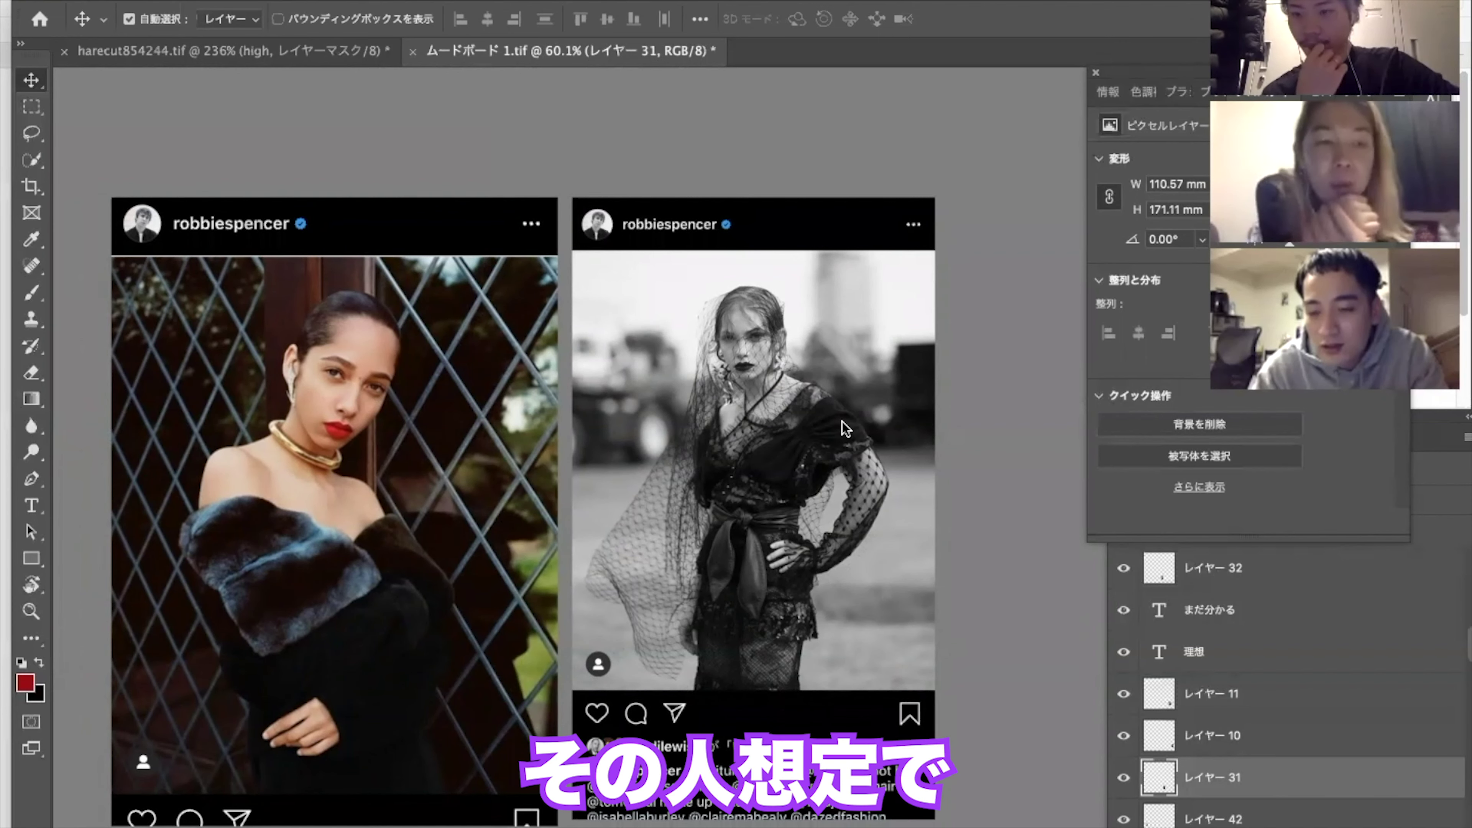
scroll(846, 428, "down", 5)
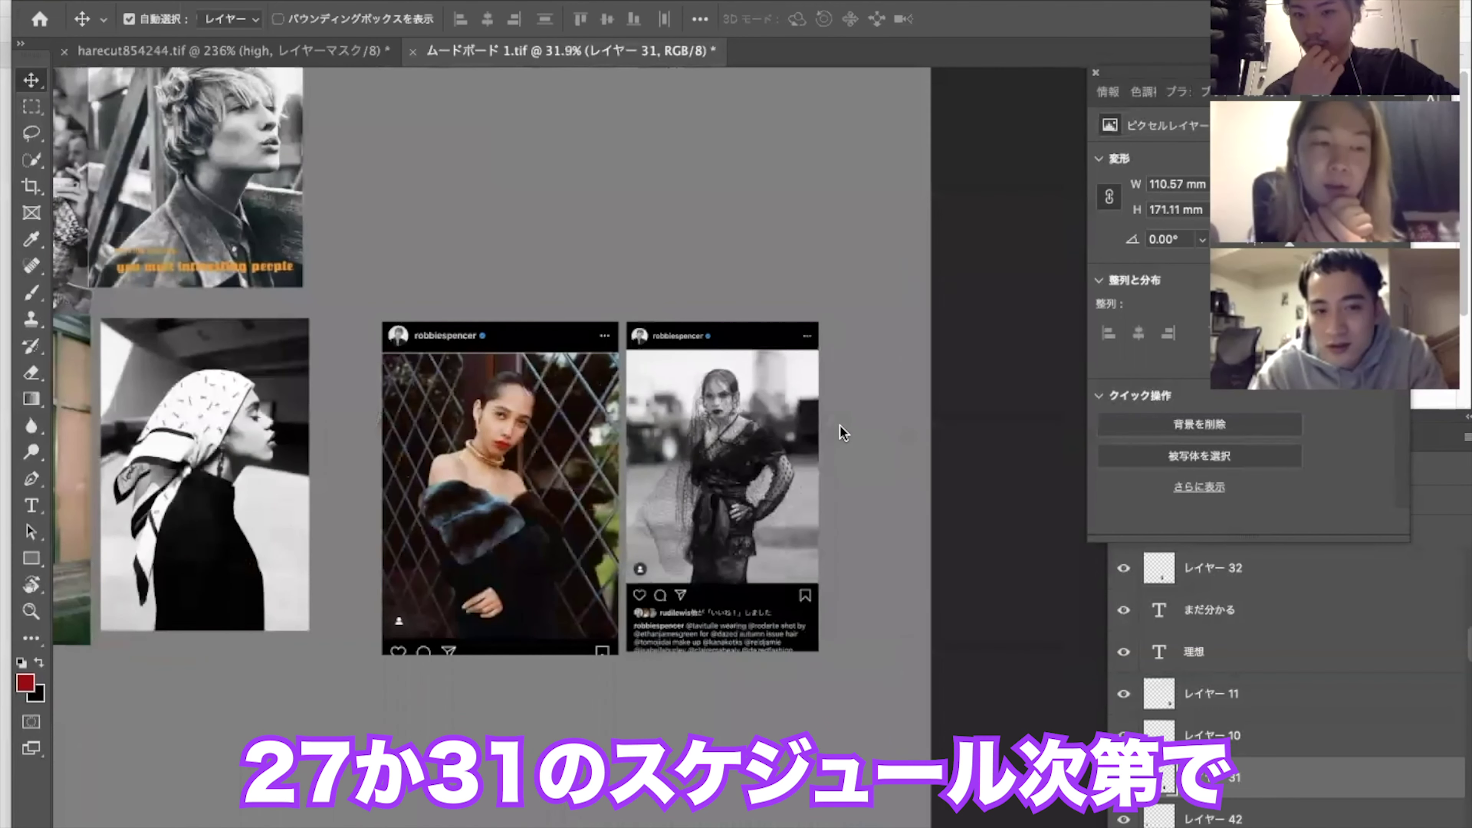
scroll(844, 432, "left", 2)
scroll(844, 432, "down", 1)
scroll(942, 467, "up", 8)
scroll(942, 467, "left", 10)
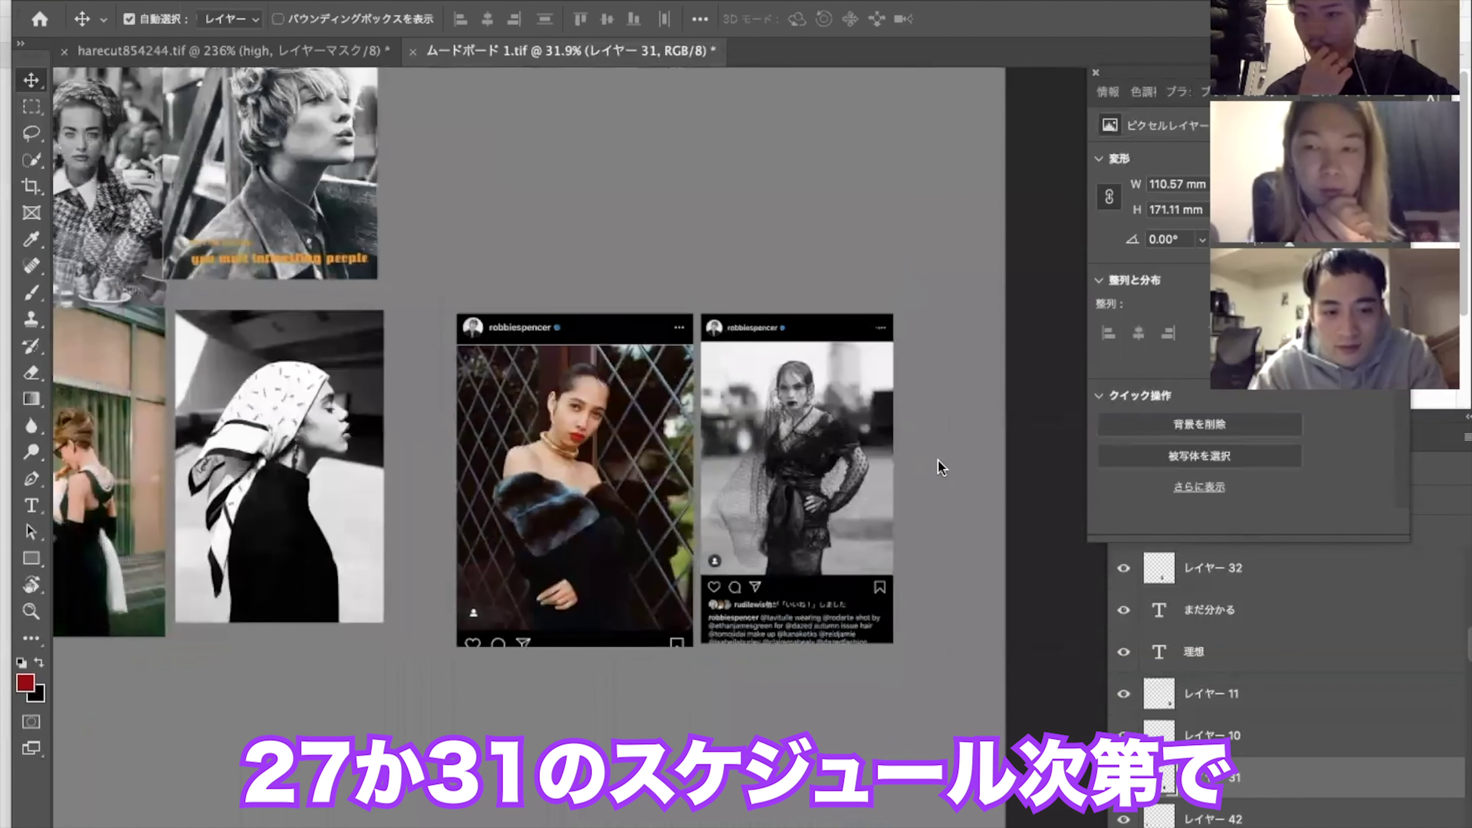
Go back over the black-and-white portraits and up to the model candidates marked 可能性大 on the mood board.
scroll(942, 467, "up", 3)
scroll(942, 467, "left", 4)
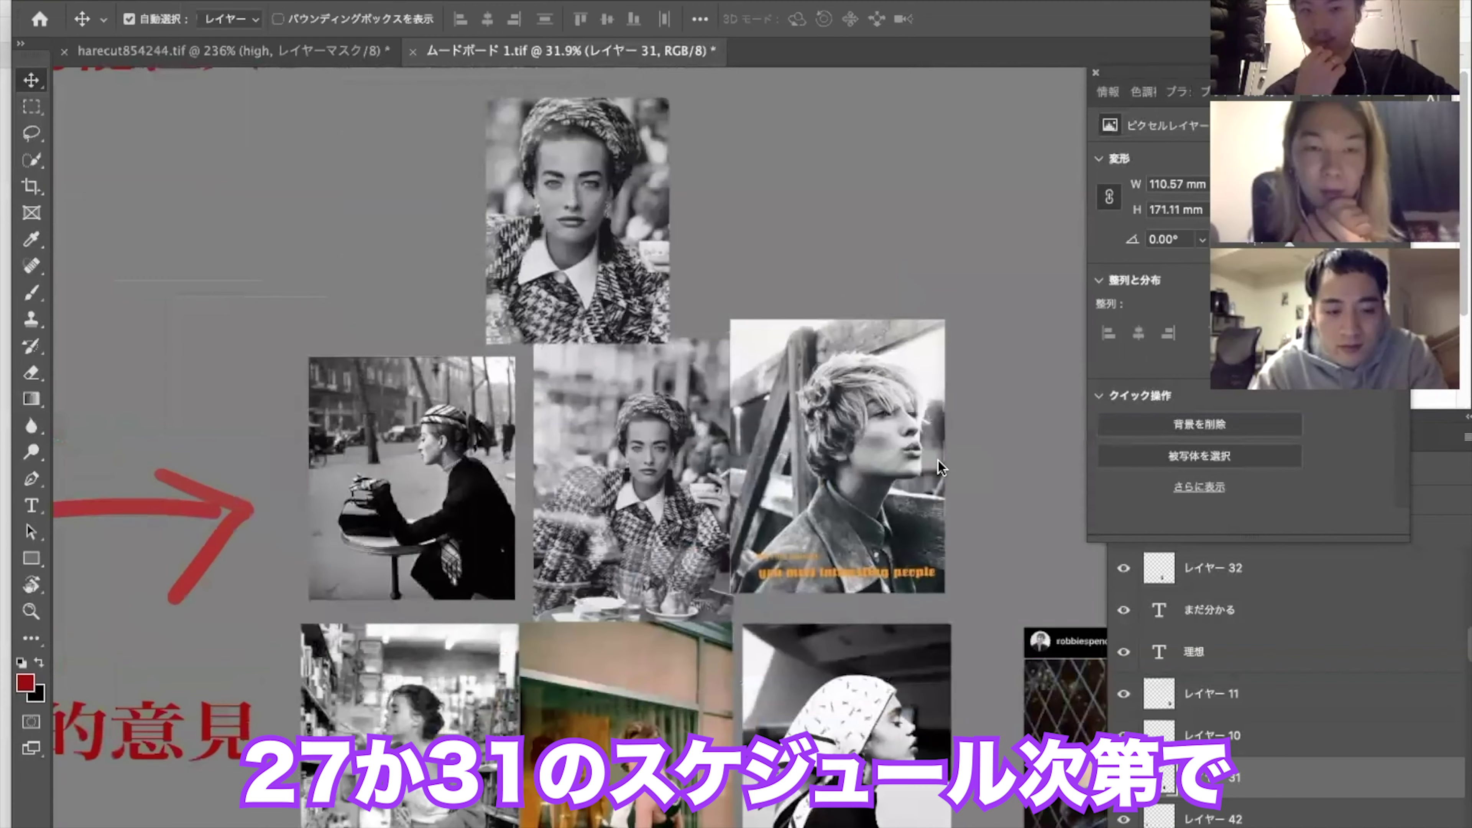
scroll(942, 467, "left", 9)
scroll(941, 467, "down", 1)
scroll(942, 467, "up", 1)
scroll(941, 467, "up", 4)
scroll(942, 467, "right", 1)
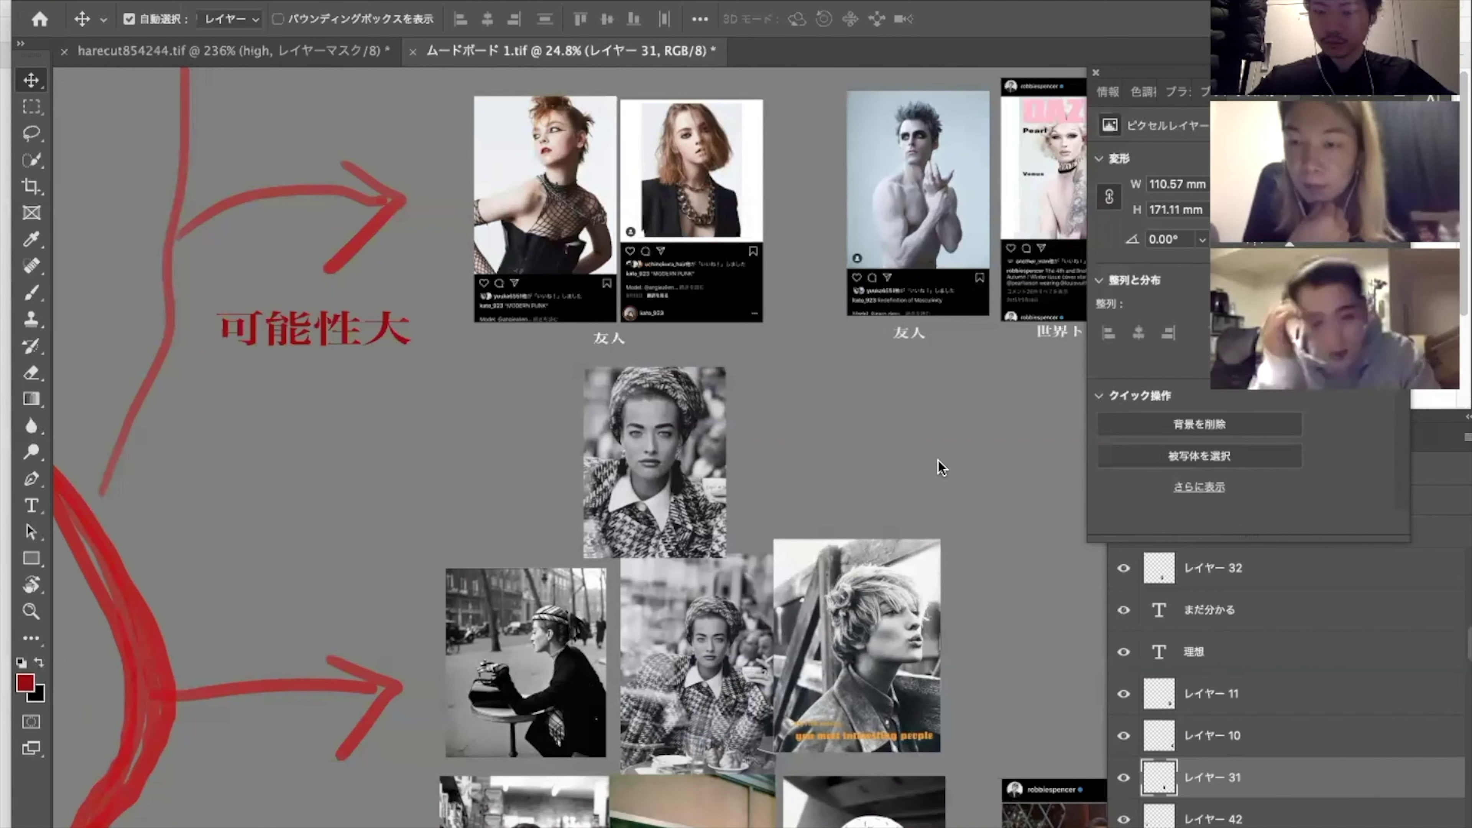
Examine the settings and backgrounds of the café, head-wrap, blond-hair, shop-aisle and printed-headscarf photos on the mood board.
scroll(846, 596, "up", 3)
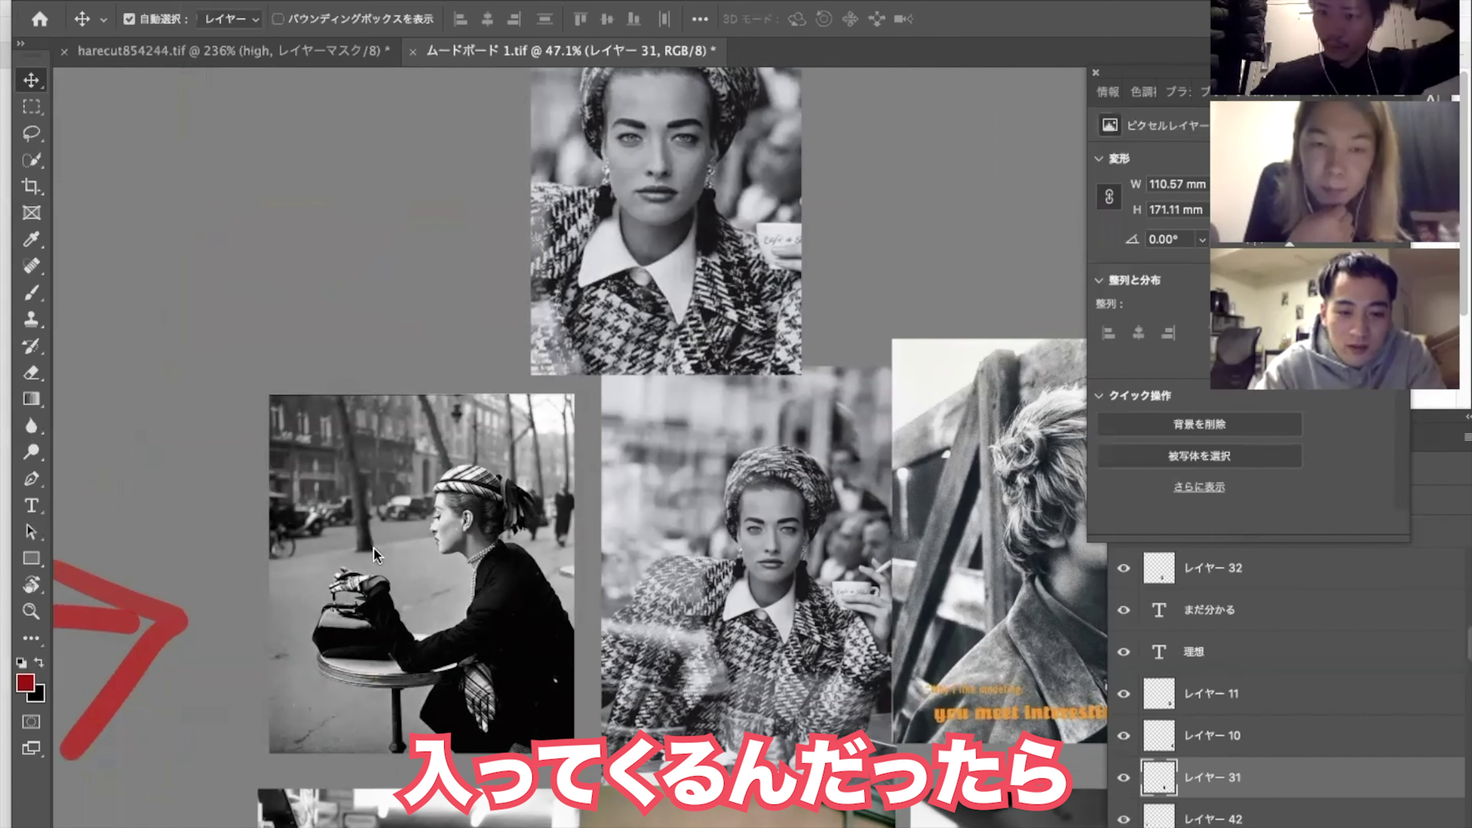
scroll(373, 547, "down", 3)
scroll(374, 547, "right", 2)
scroll(374, 549, "down", 3)
scroll(374, 549, "right", 2)
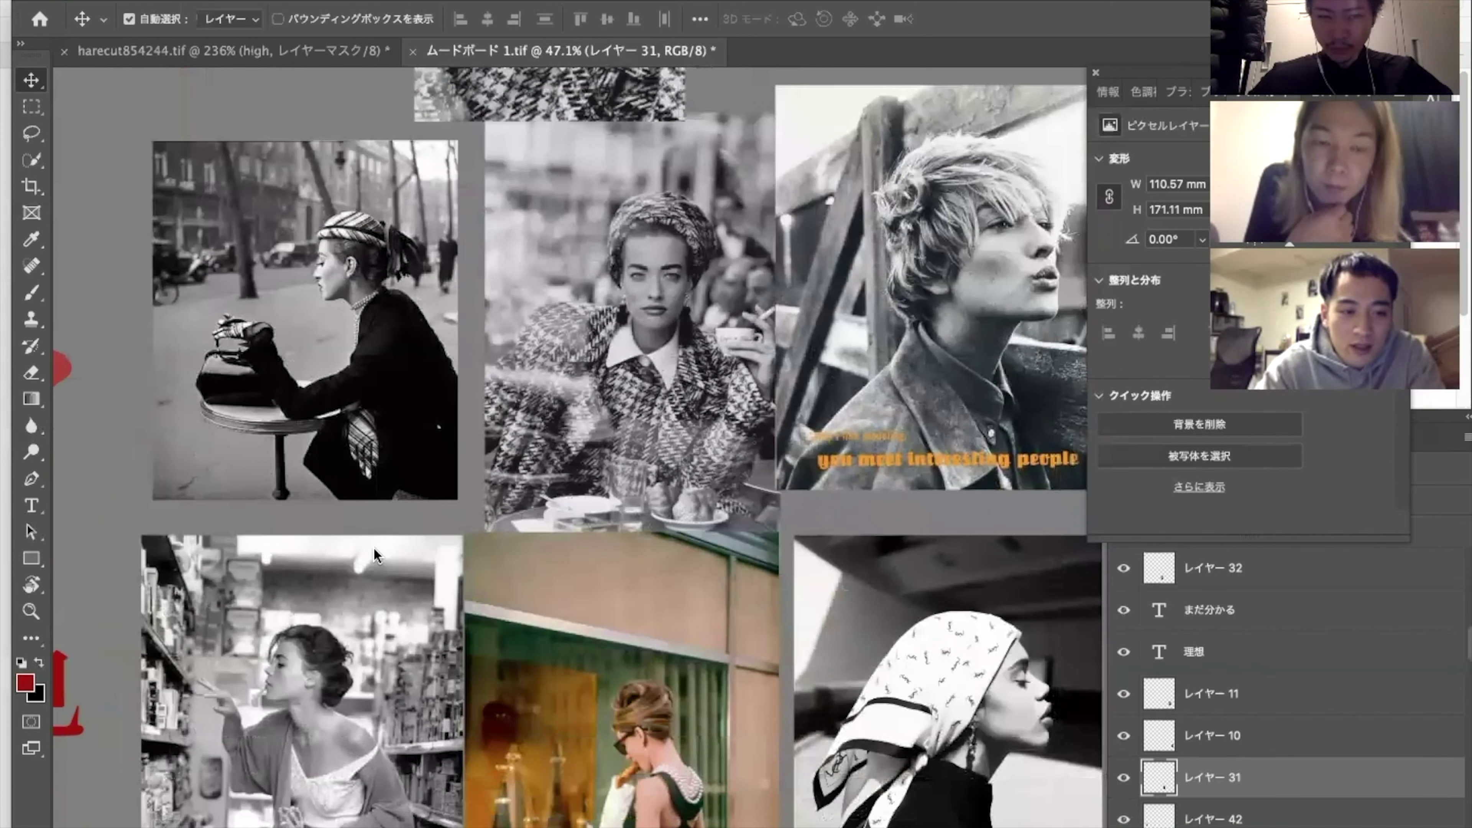
scroll(371, 549, "down", 2)
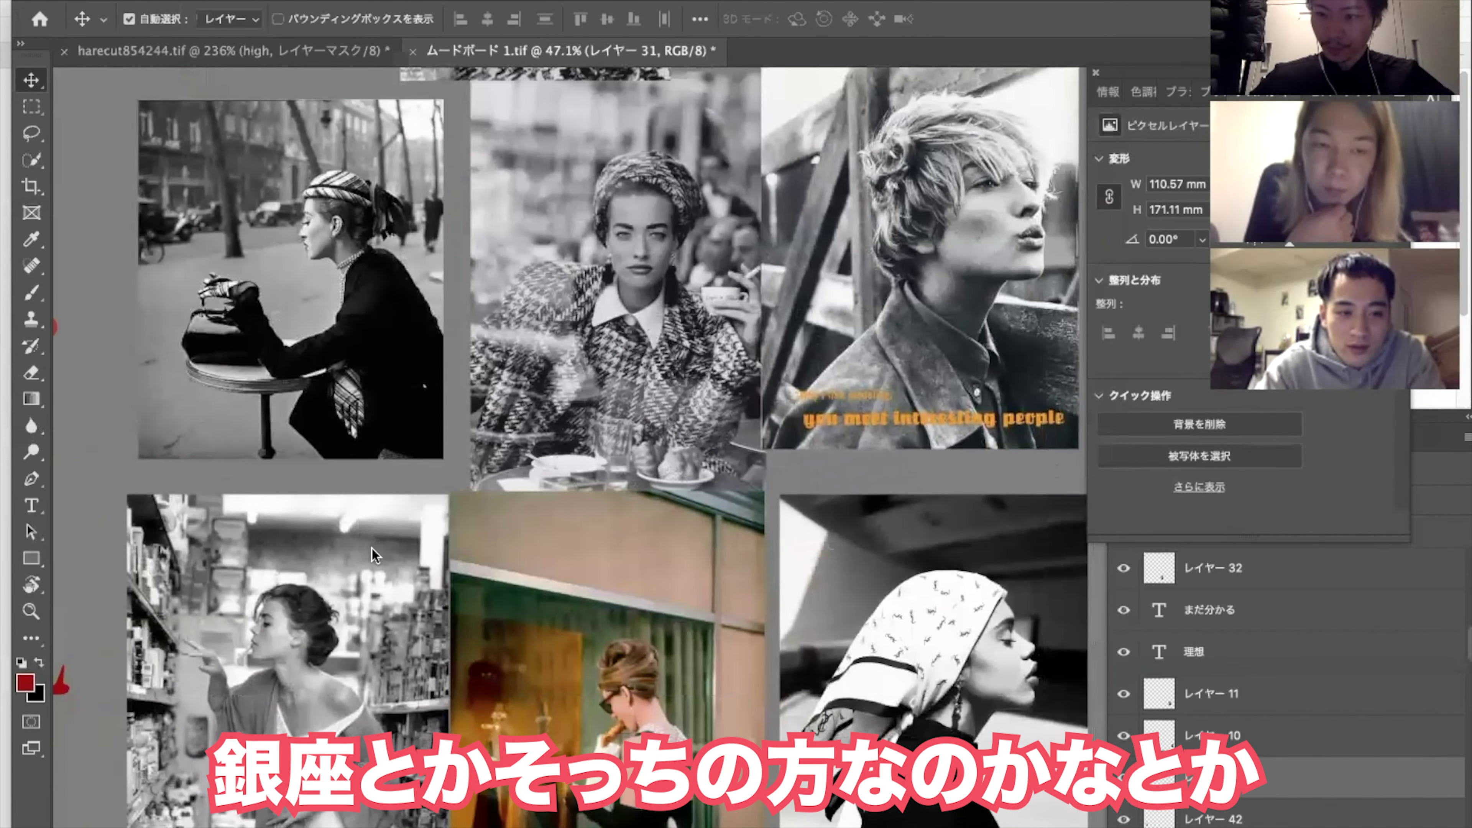
scroll(371, 549, "down", 1, "alt")
scroll(371, 549, "down", 2, "alt")
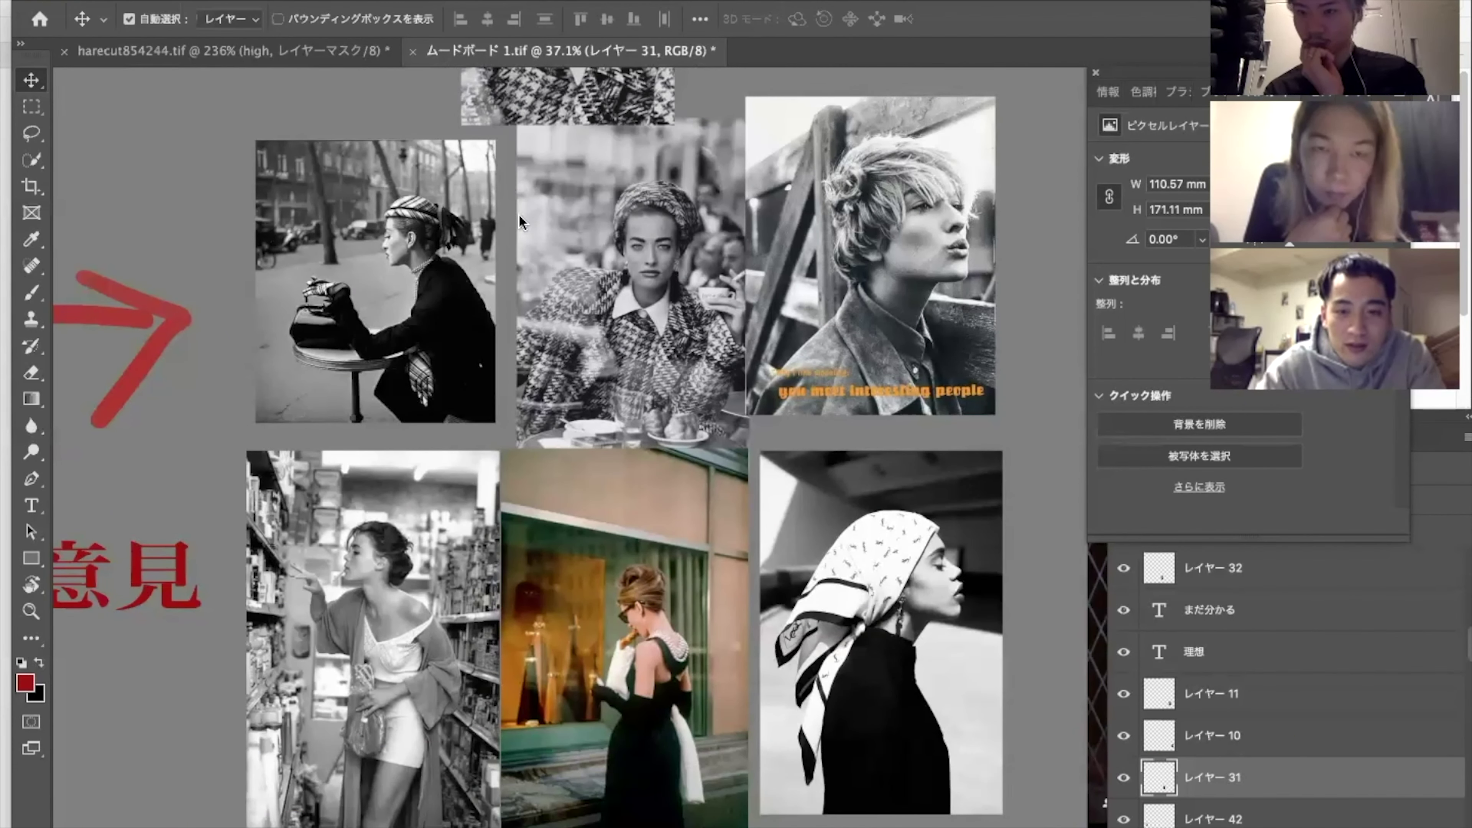
Examine the black-and-white head-wrap portrait with the white collar and checked jacket up close.
scroll(521, 222, "up", 3)
scroll(521, 221, "up", 5)
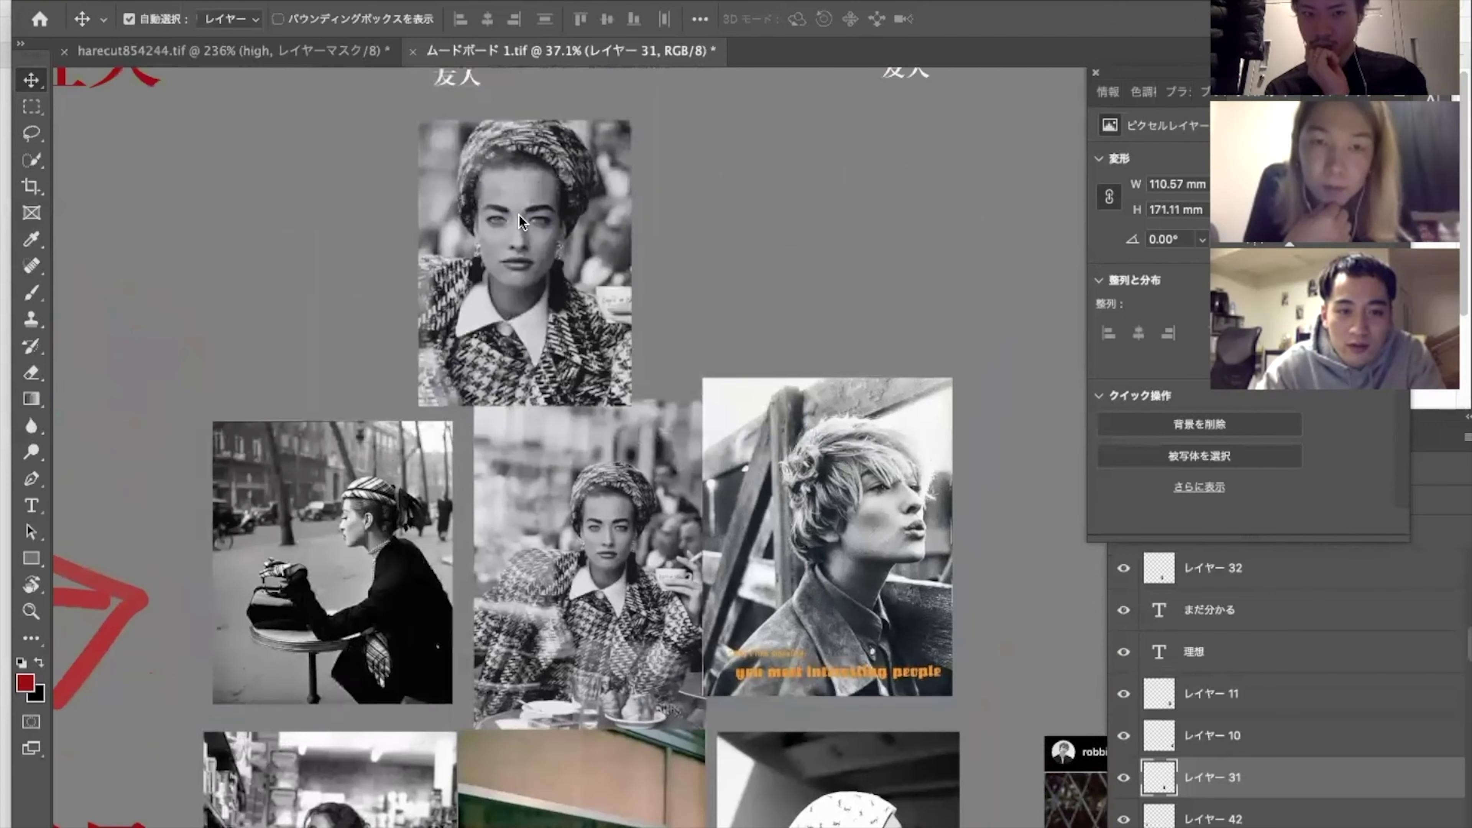
scroll(522, 222, "up", 2)
scroll(482, 255, "up", 3)
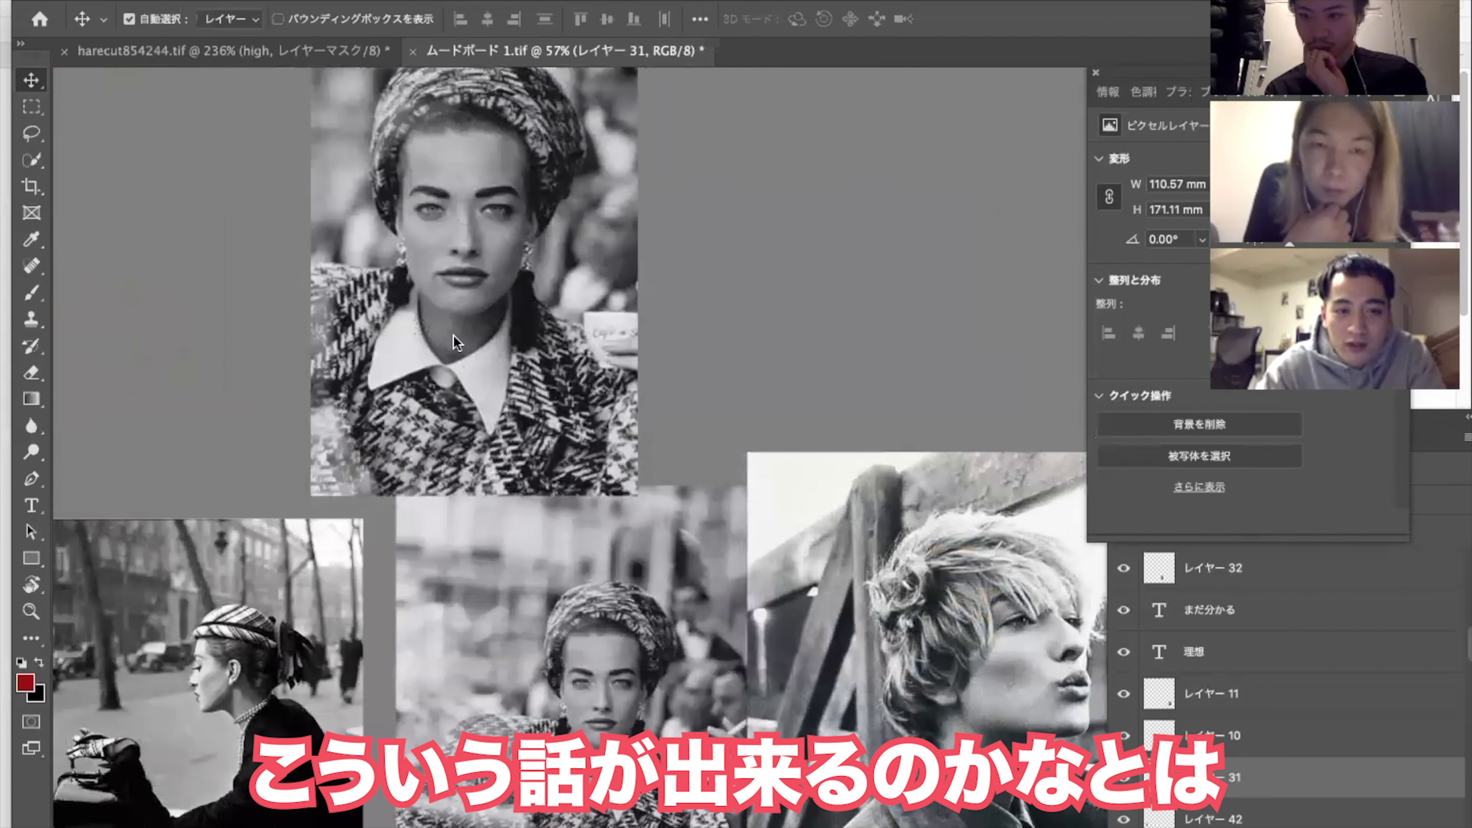
scroll(453, 336, "up", 2)
scroll(454, 334, "down", 6)
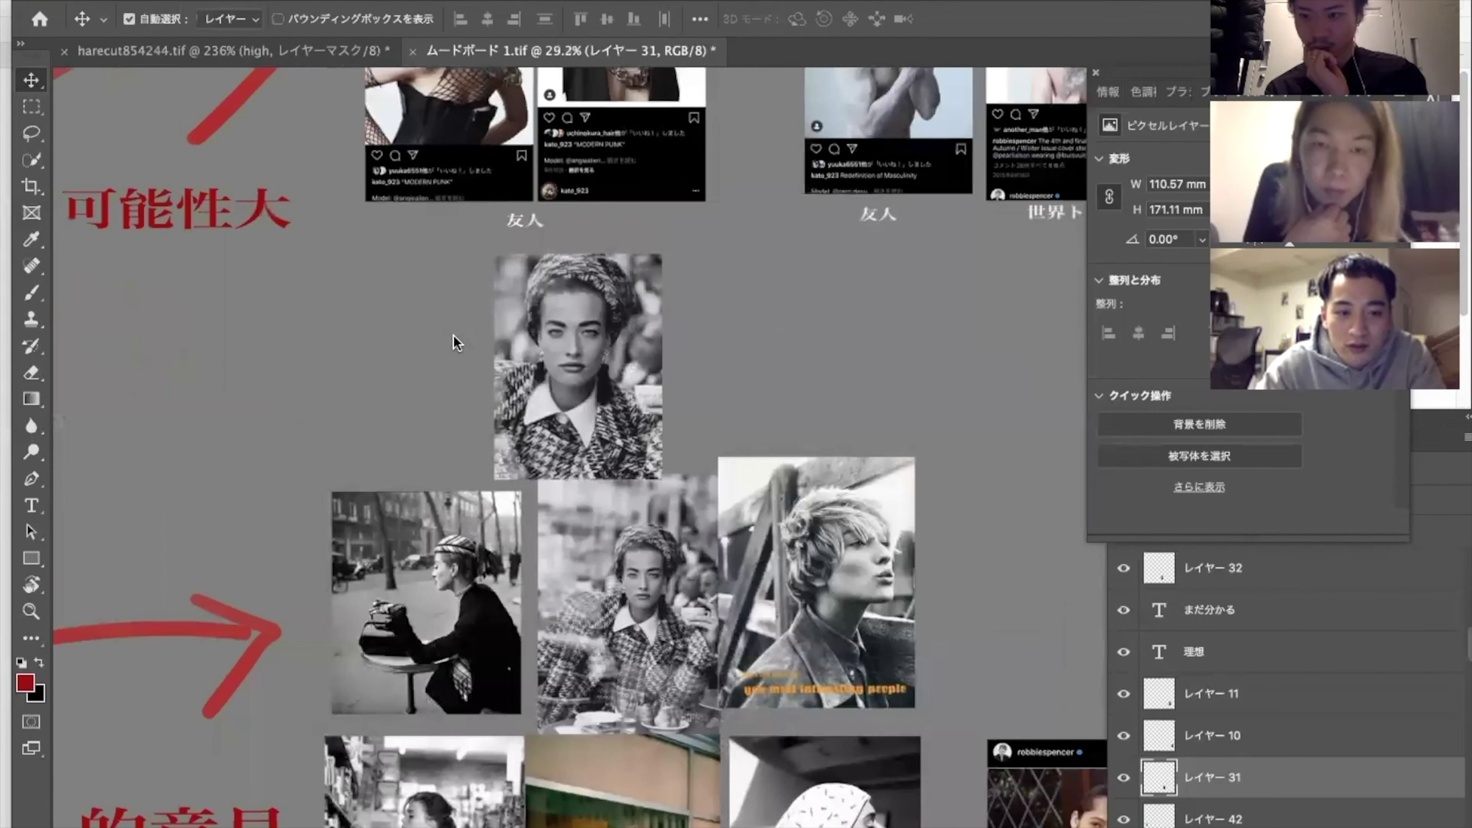
Compare the 可能性大 model candidates with the 個人的意見 reference photos and the two Instagram looks, including their accessories.
scroll(453, 342, "down", 2)
scroll(453, 341, "down", 3)
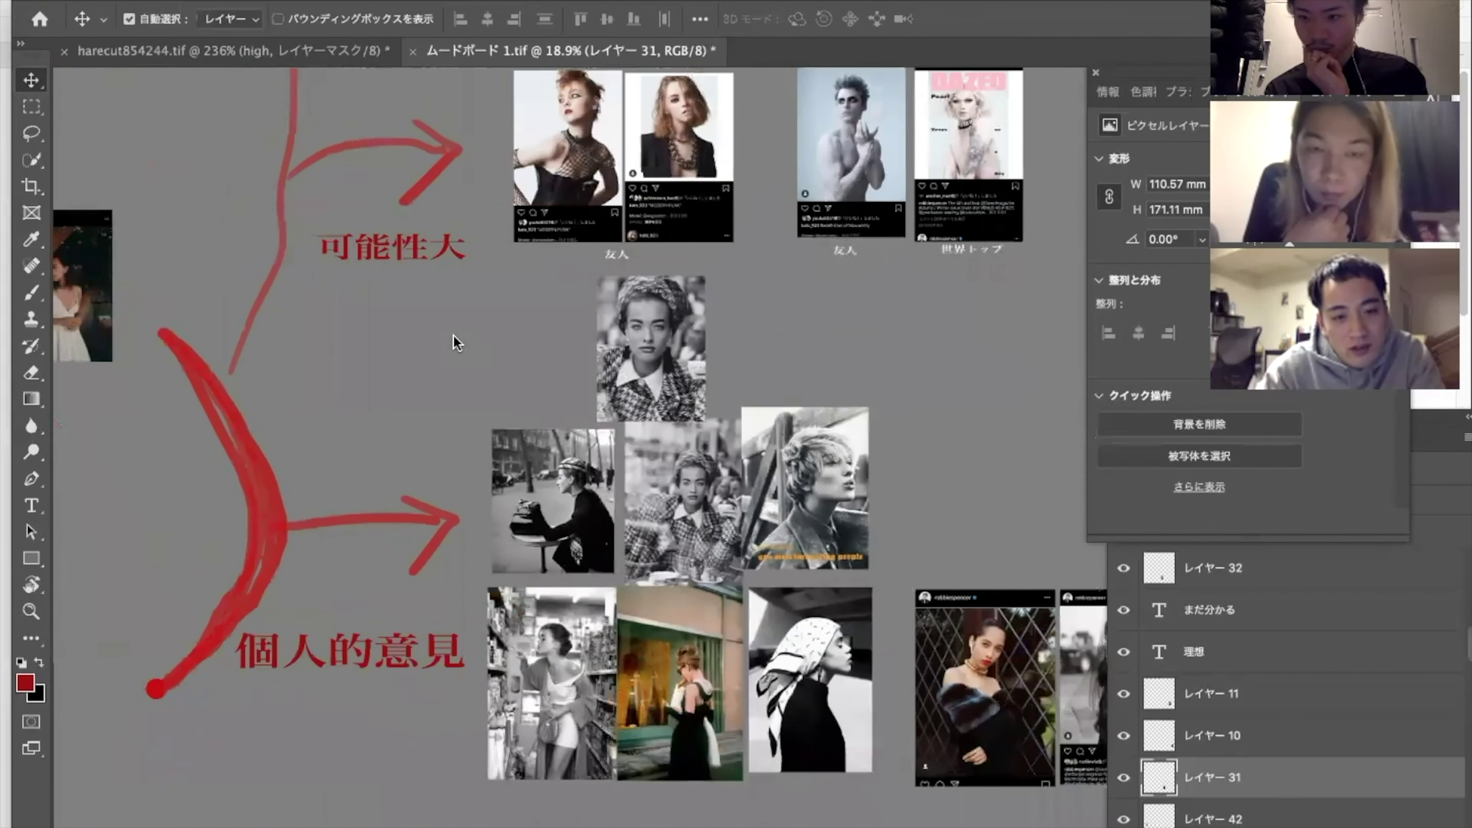
scroll(454, 341, "right", 6)
scroll(454, 342, "up", 2)
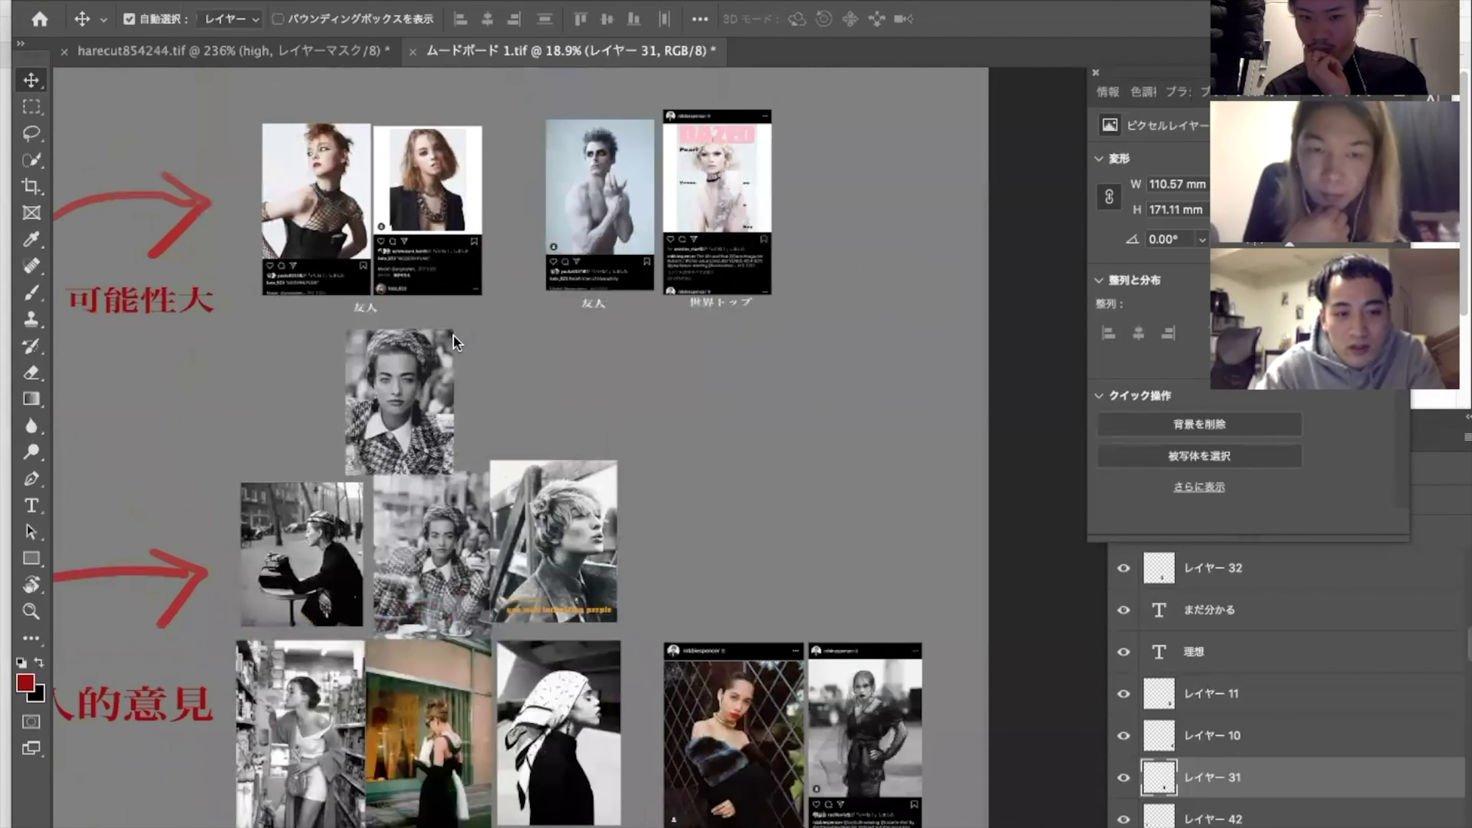
scroll(454, 342, "left", 3)
scroll(453, 340, "up", 3)
scroll(598, 188, "left", 2)
scroll(660, 421, "up", 2)
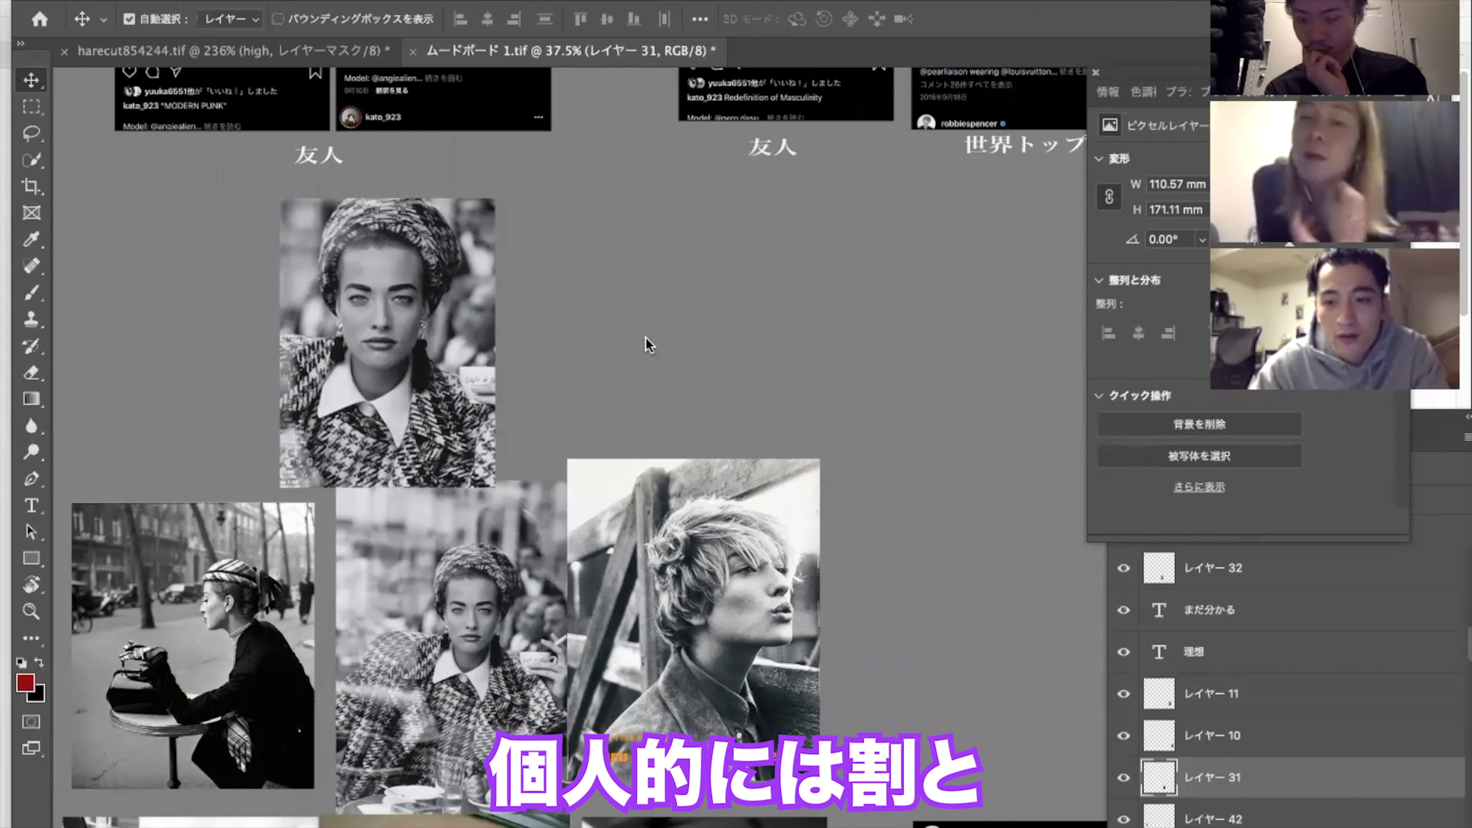
scroll(676, 325, "down", 5)
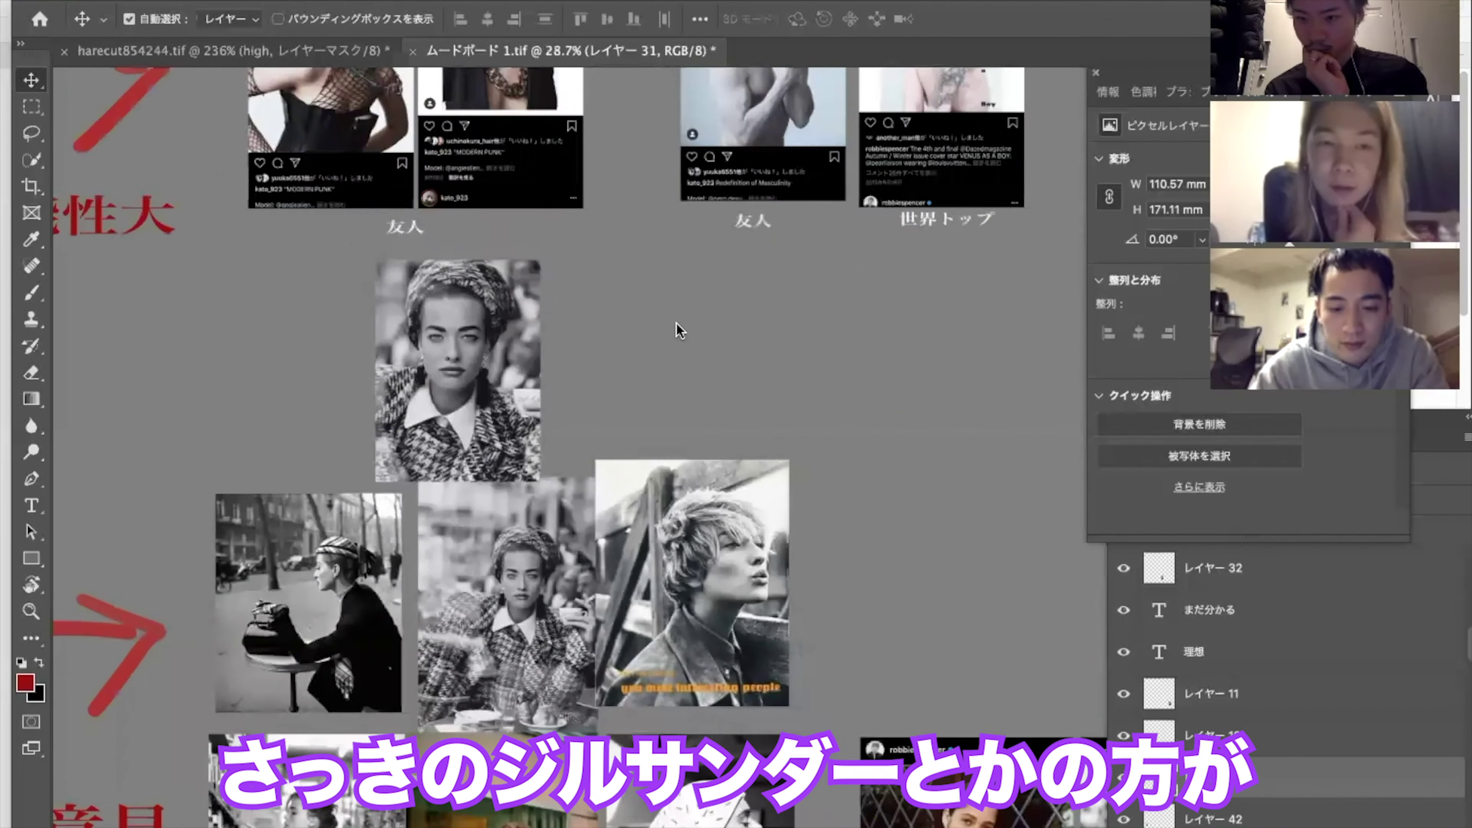
scroll(676, 323, "down", 10)
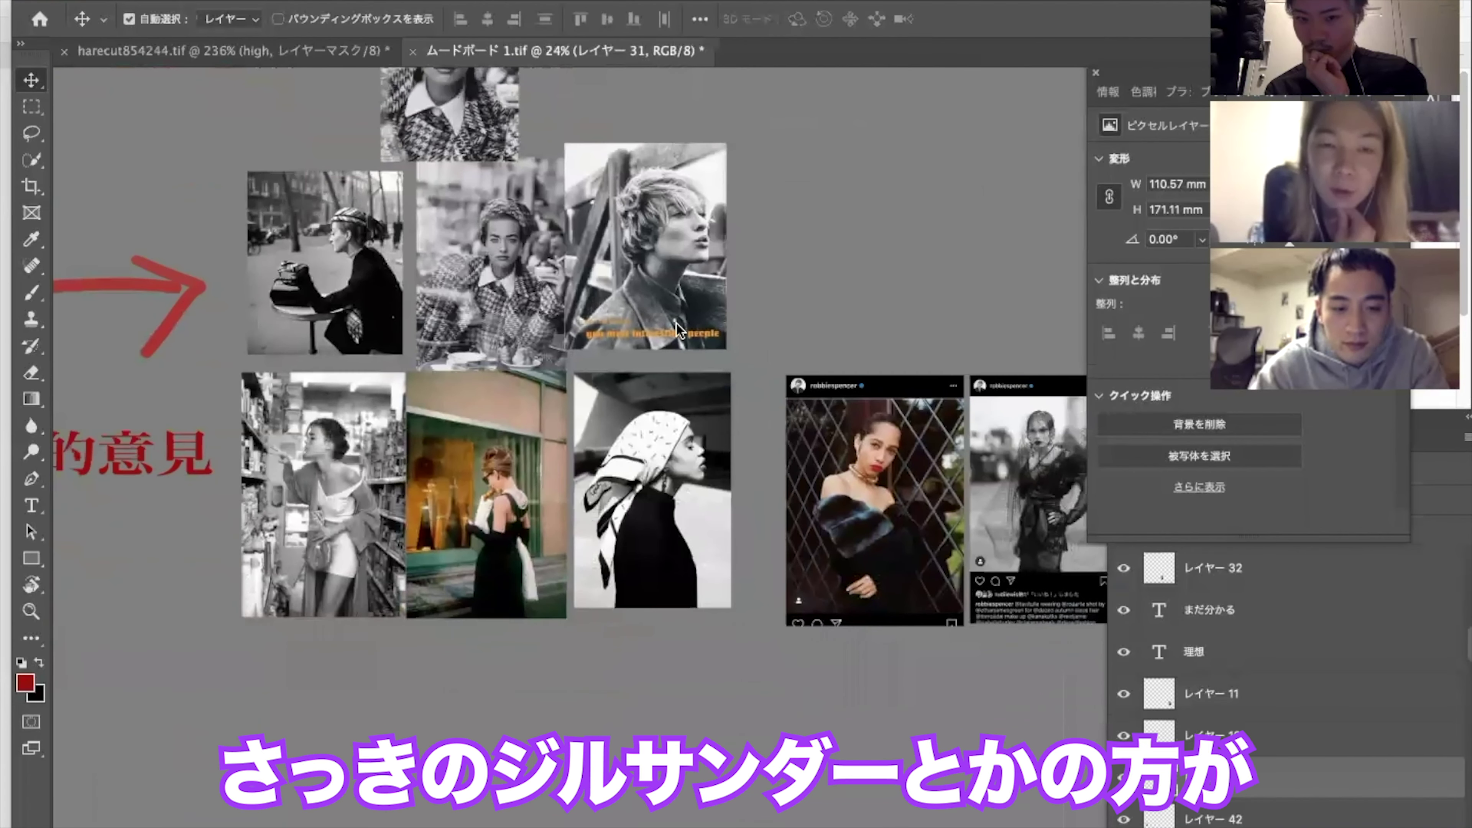
scroll(676, 324, "down", 2)
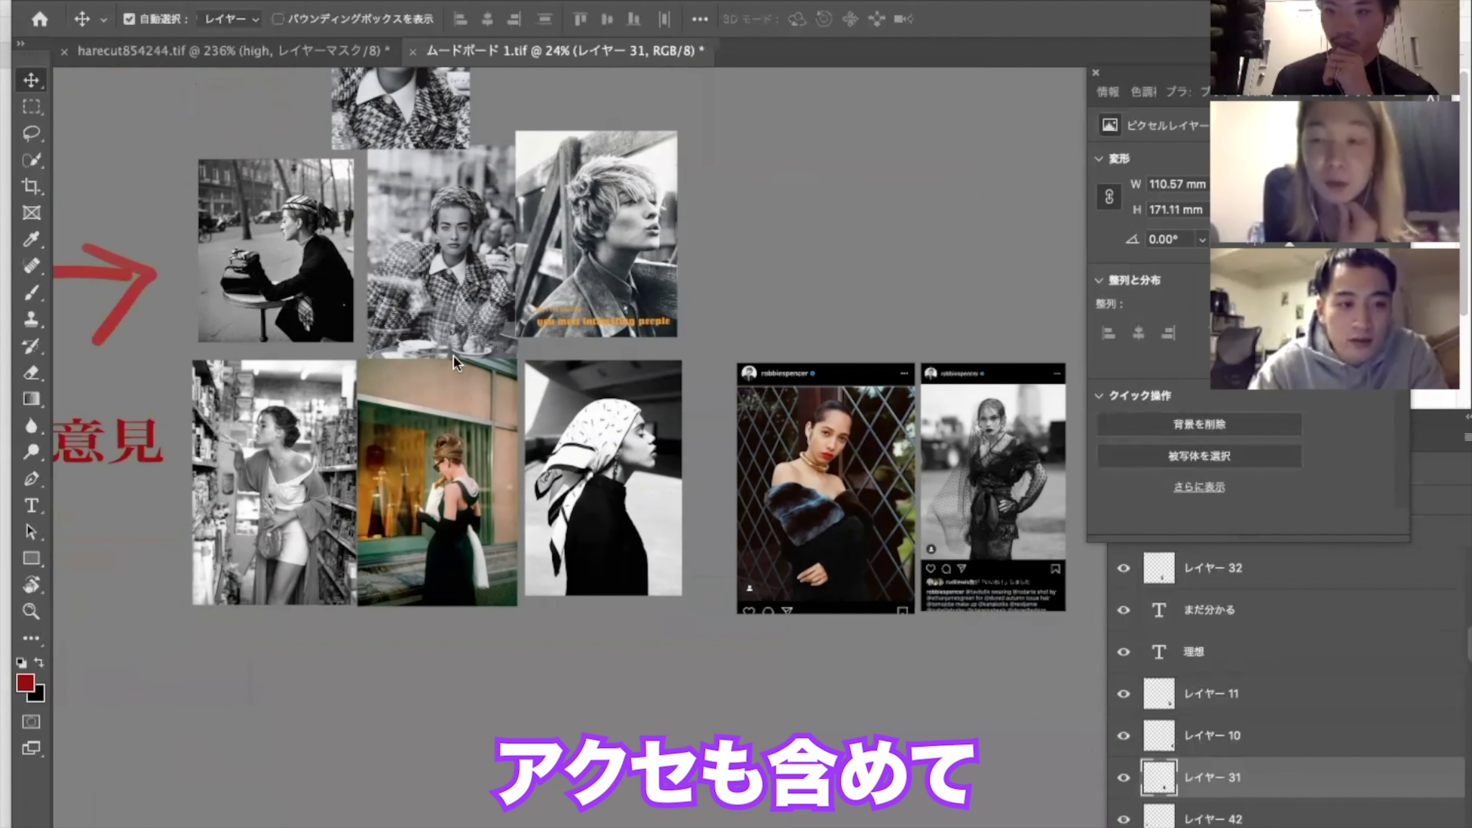
Review the whole 個人的意見 photo cluster for street locations and freedom of posing.
scroll(453, 356, "up", 4)
scroll(453, 356, "left", 2)
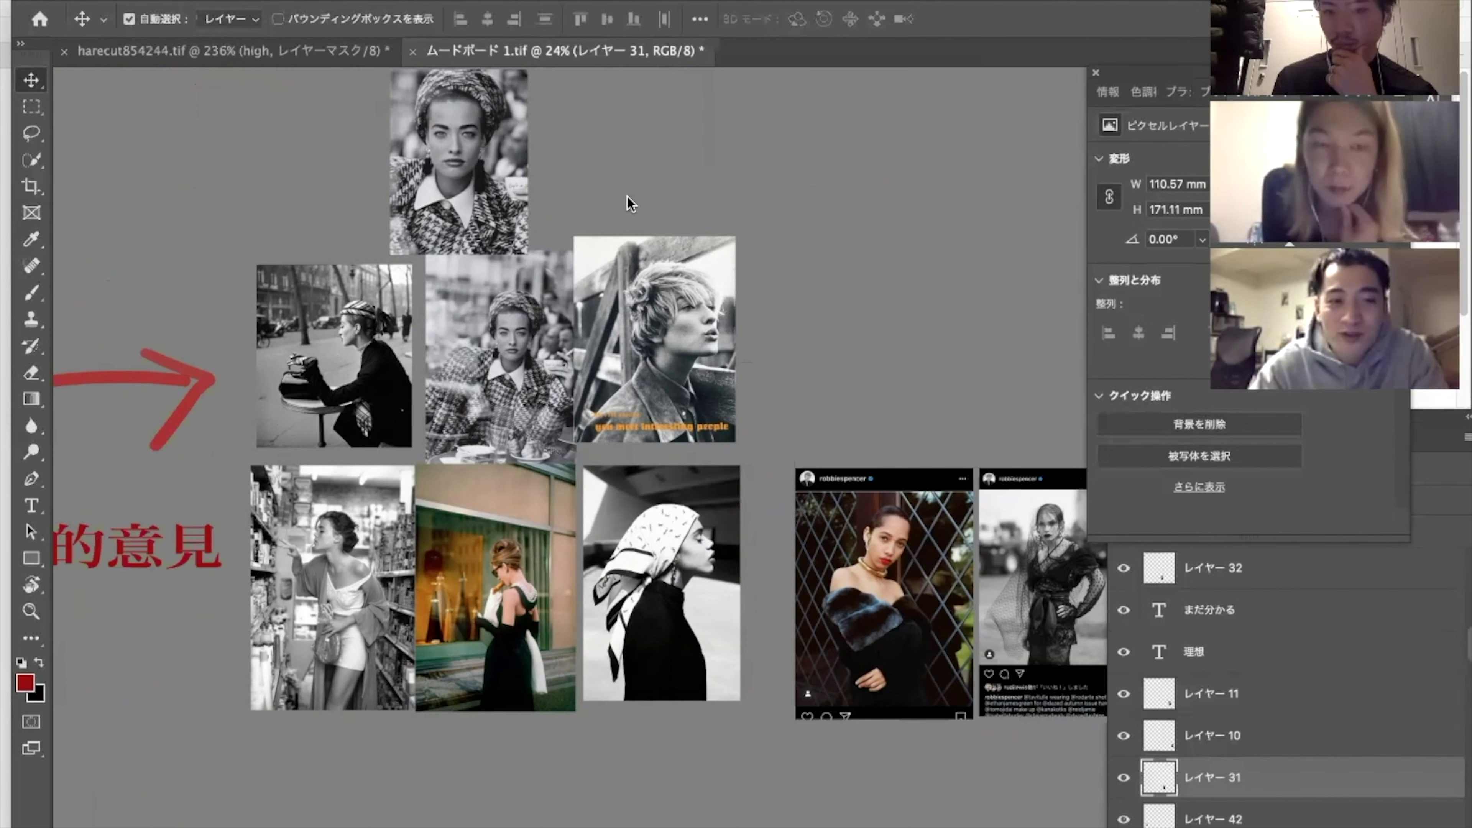
scroll(631, 202, "up", 2)
scroll(630, 203, "down", 3)
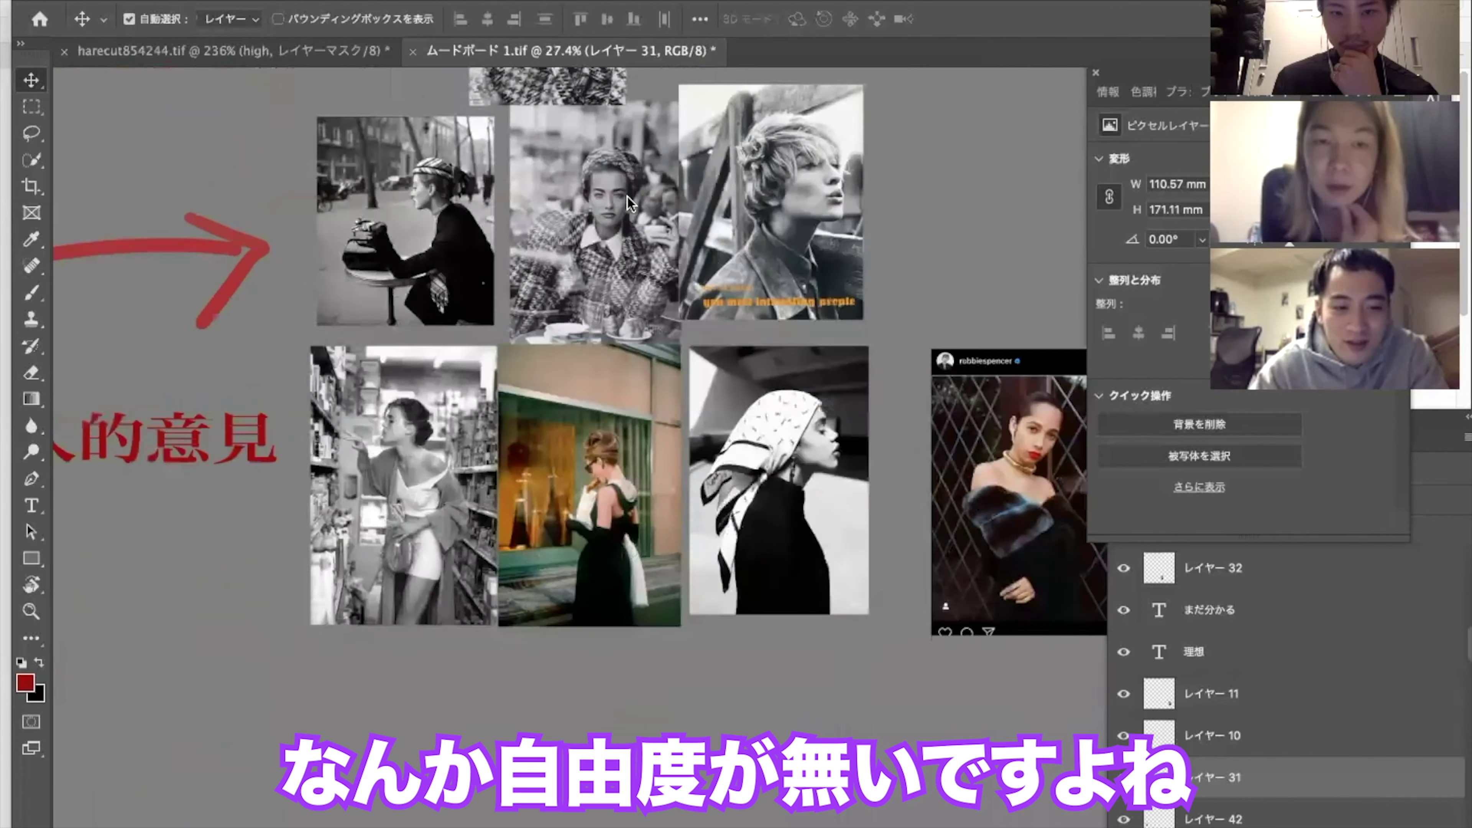
scroll(627, 196, "up", 3)
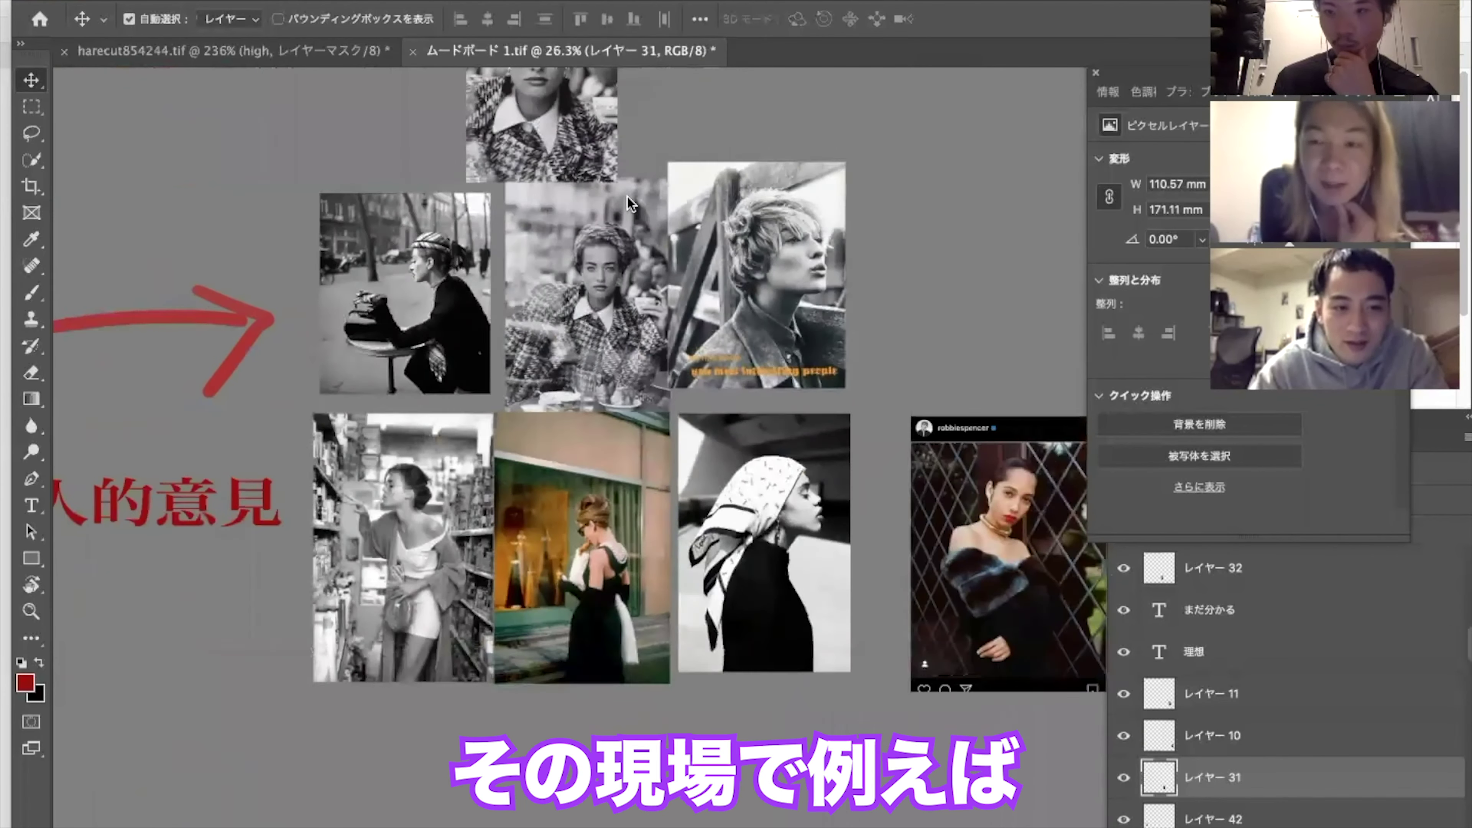
scroll(628, 197, "down", 2)
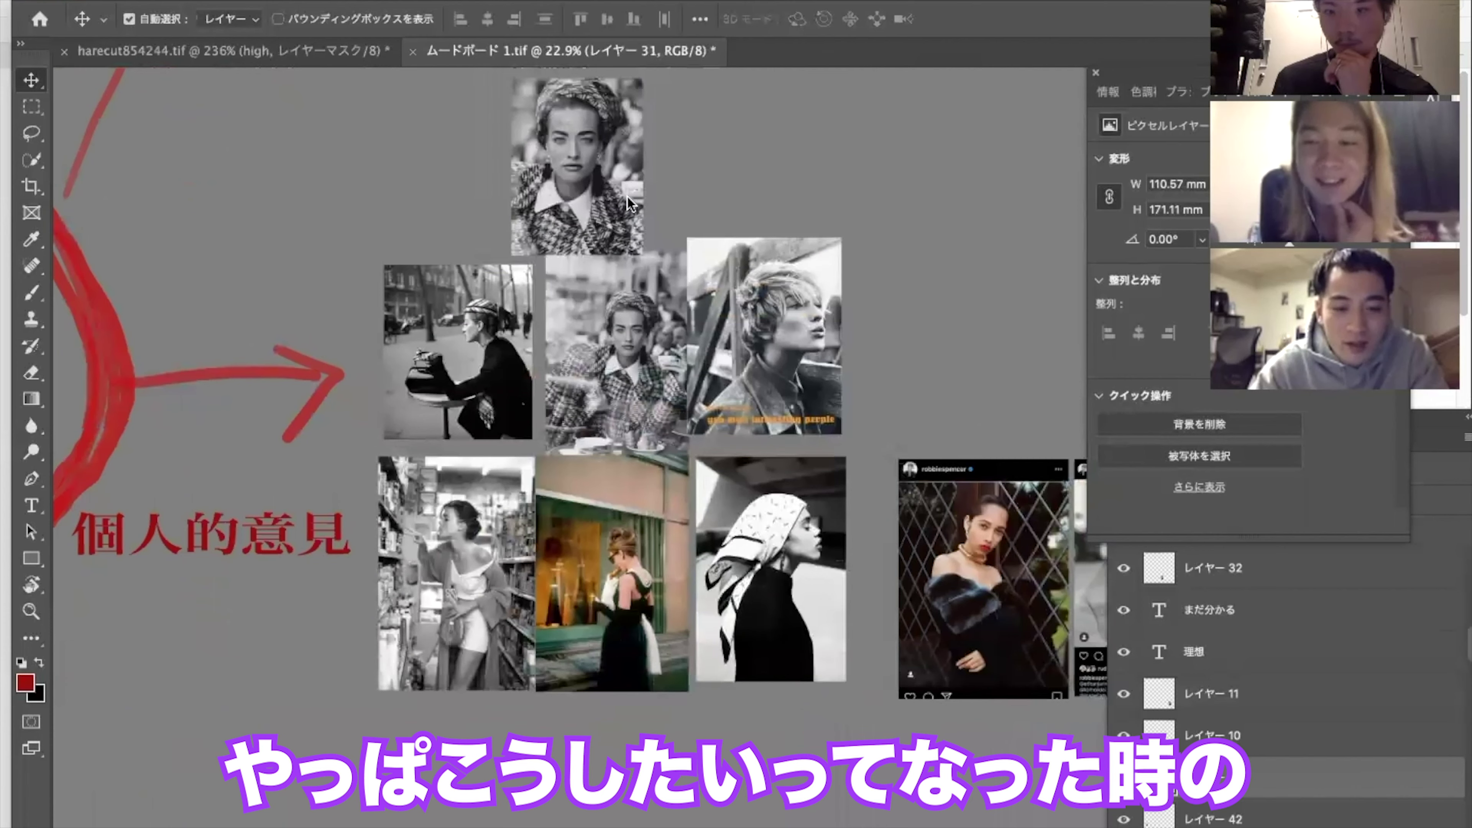
scroll(627, 197, "down", 4)
scroll(627, 196, "up", 3)
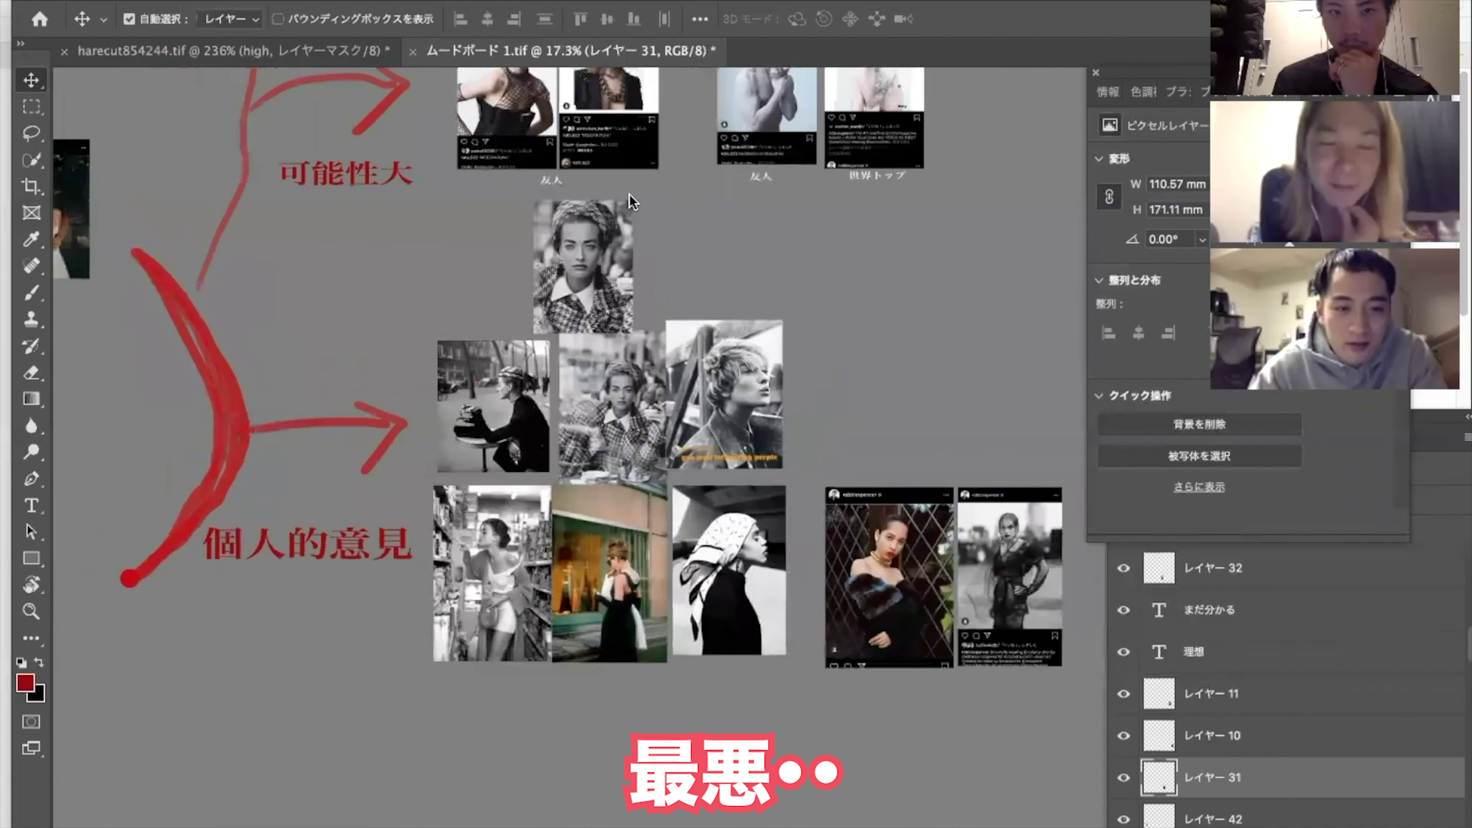
scroll(629, 197, "up", 4)
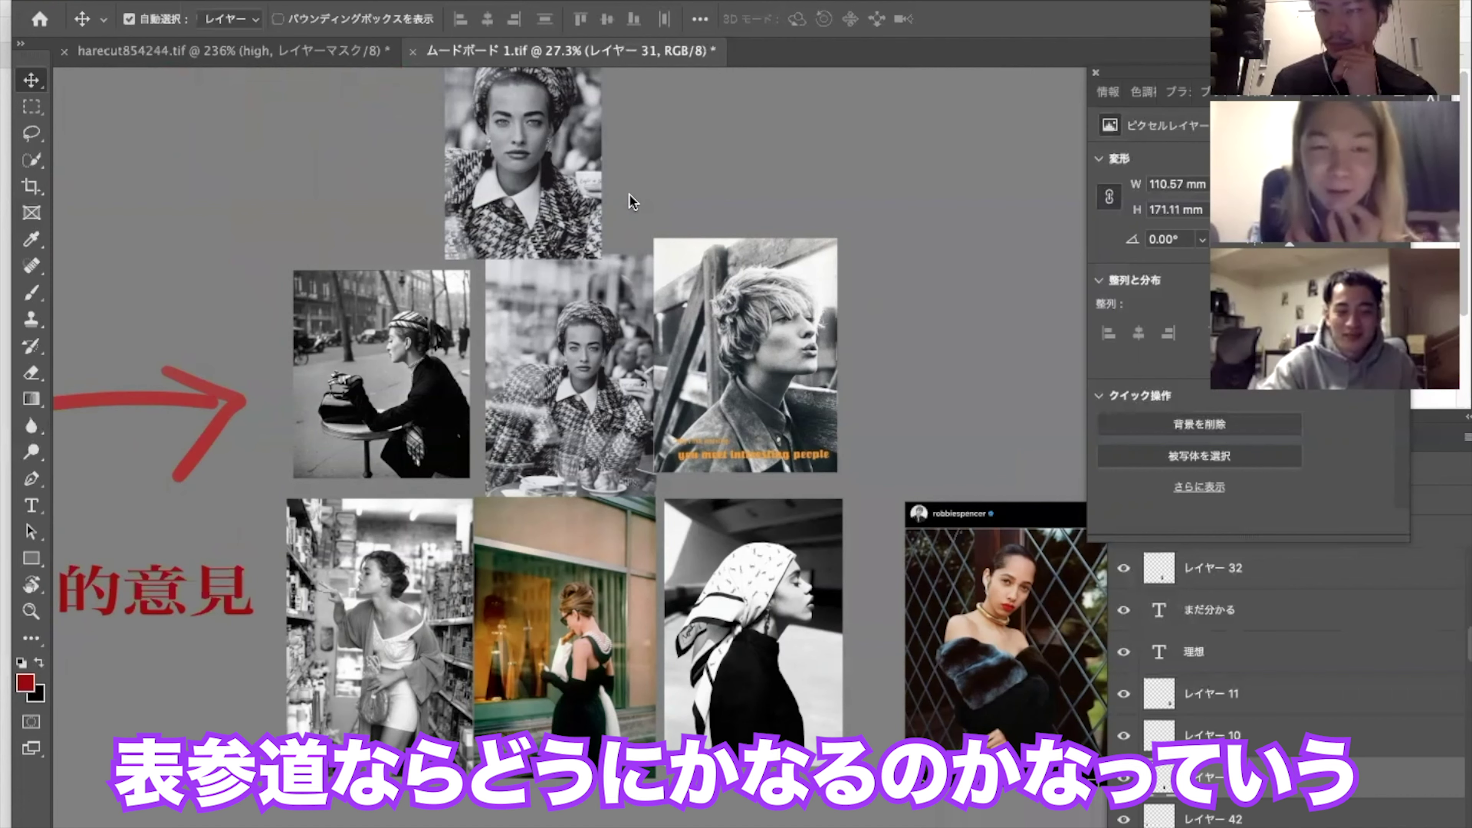
scroll(629, 194, "down", 2)
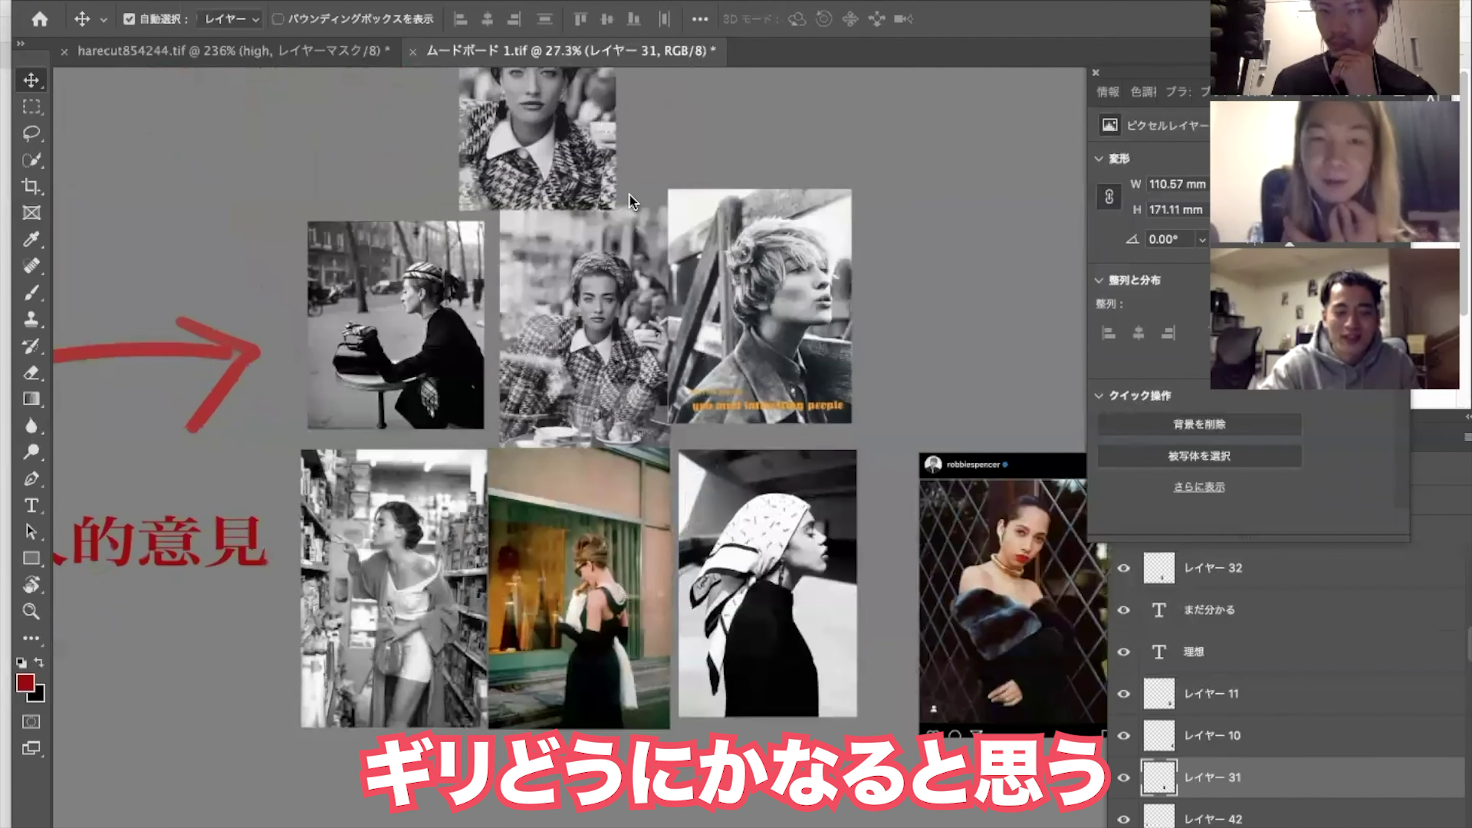
scroll(629, 194, "down", 5)
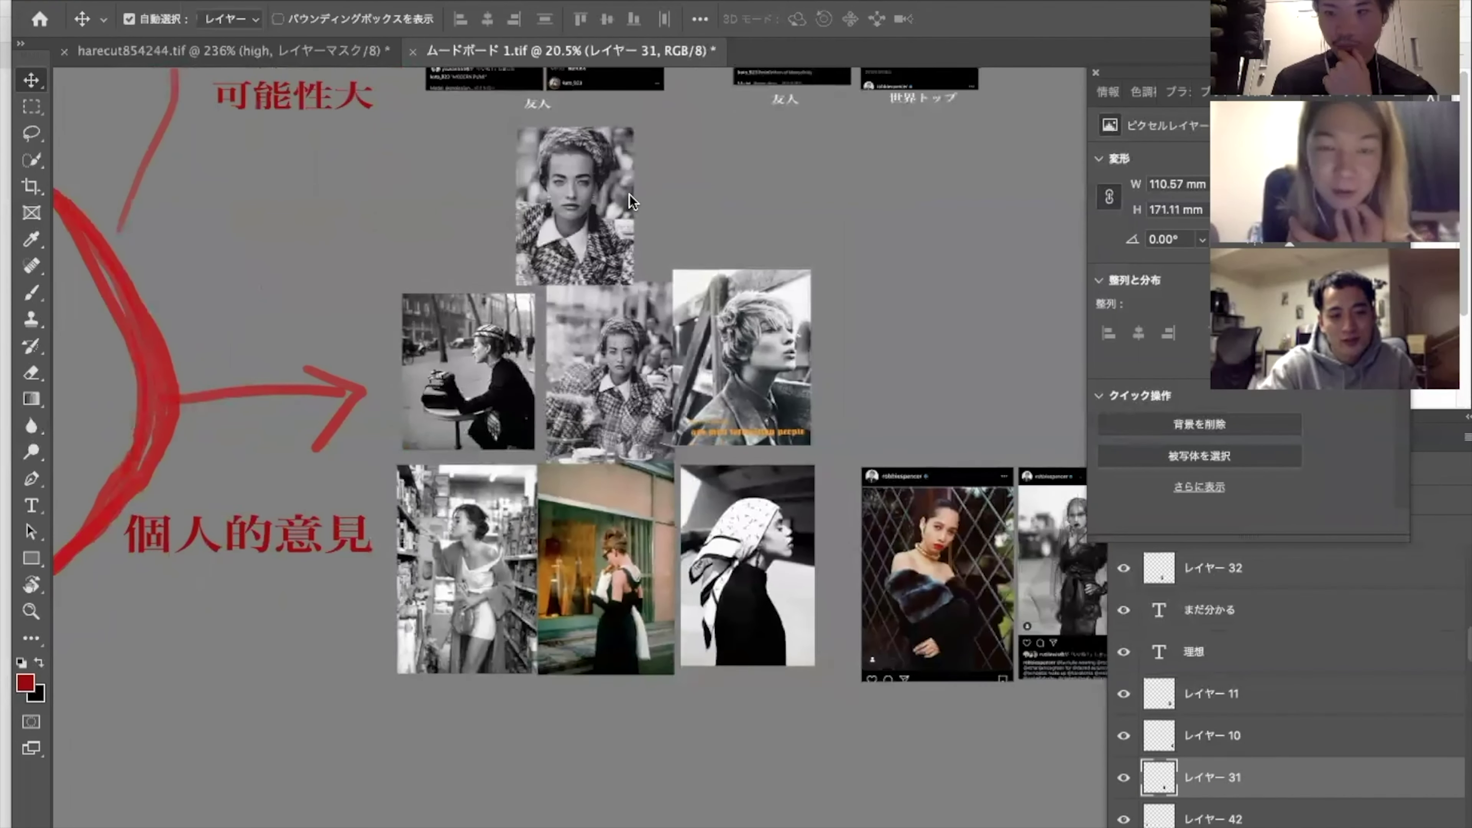
Look back over the 可能性大 model candidates and the portrait of the curly red-haired model above them.
scroll(628, 194, "up", 8)
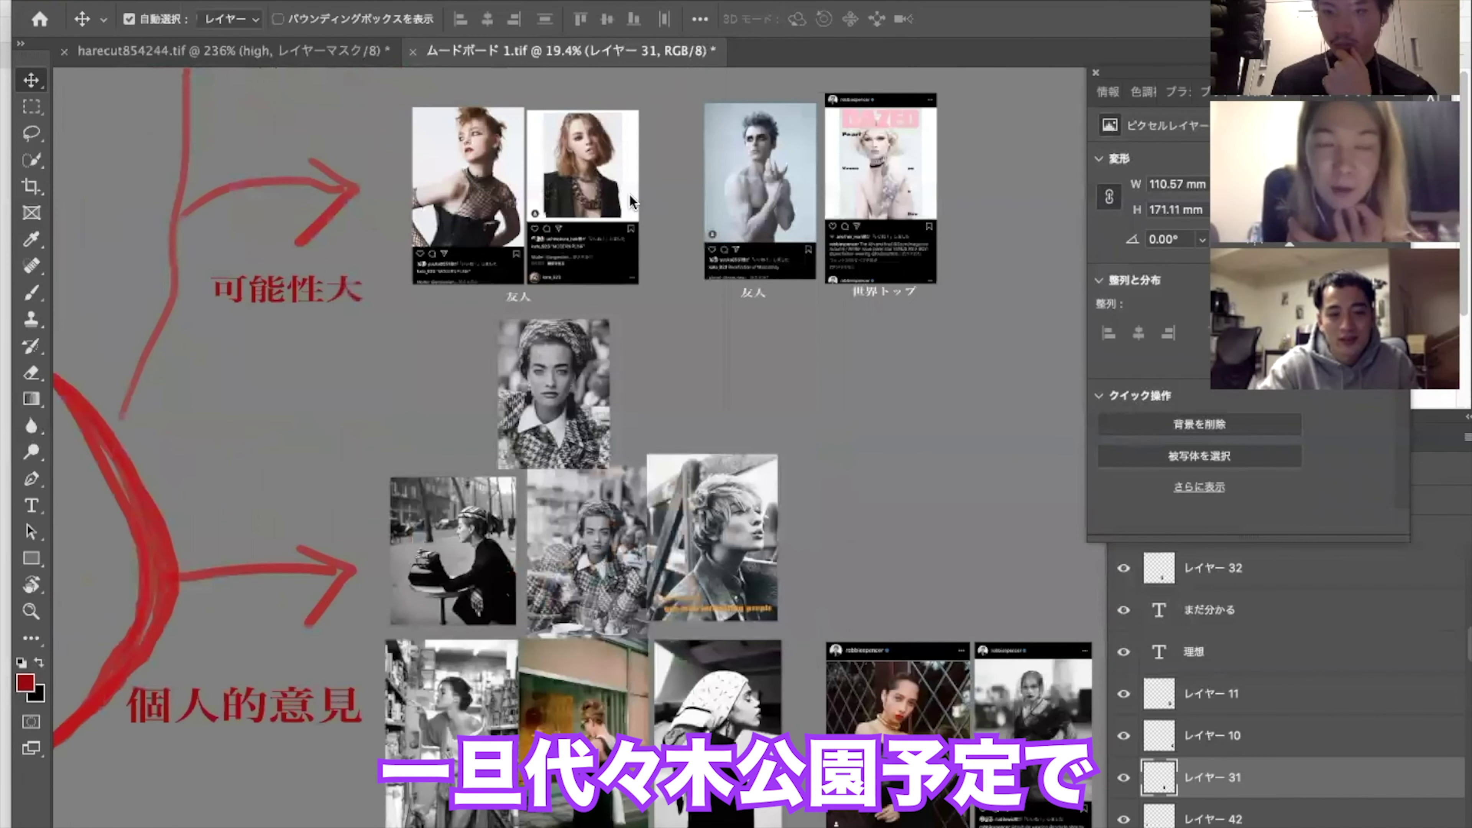
scroll(629, 195, "up", 8)
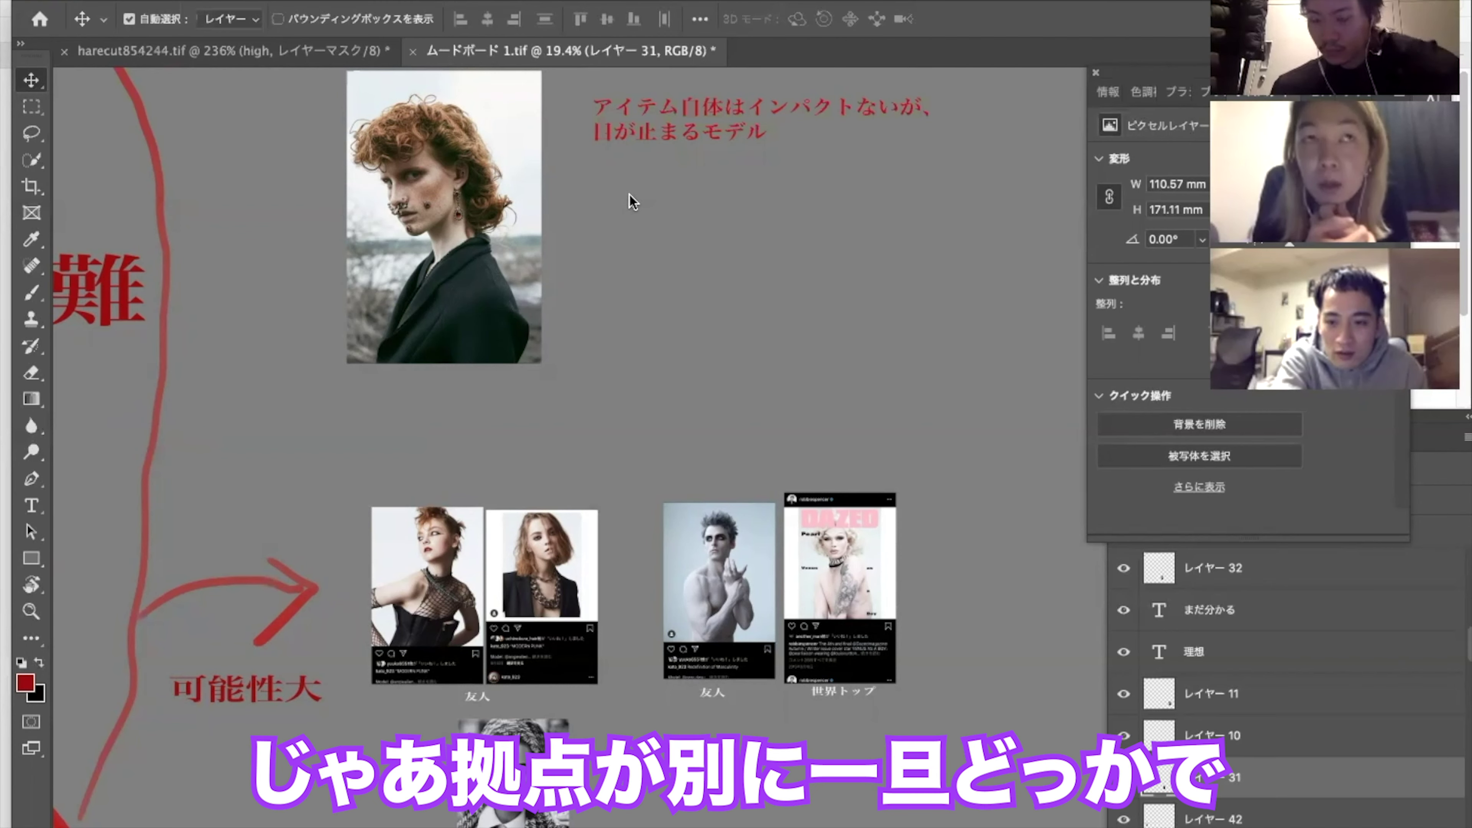
scroll(628, 194, "down", 10)
scroll(628, 195, "left", 10)
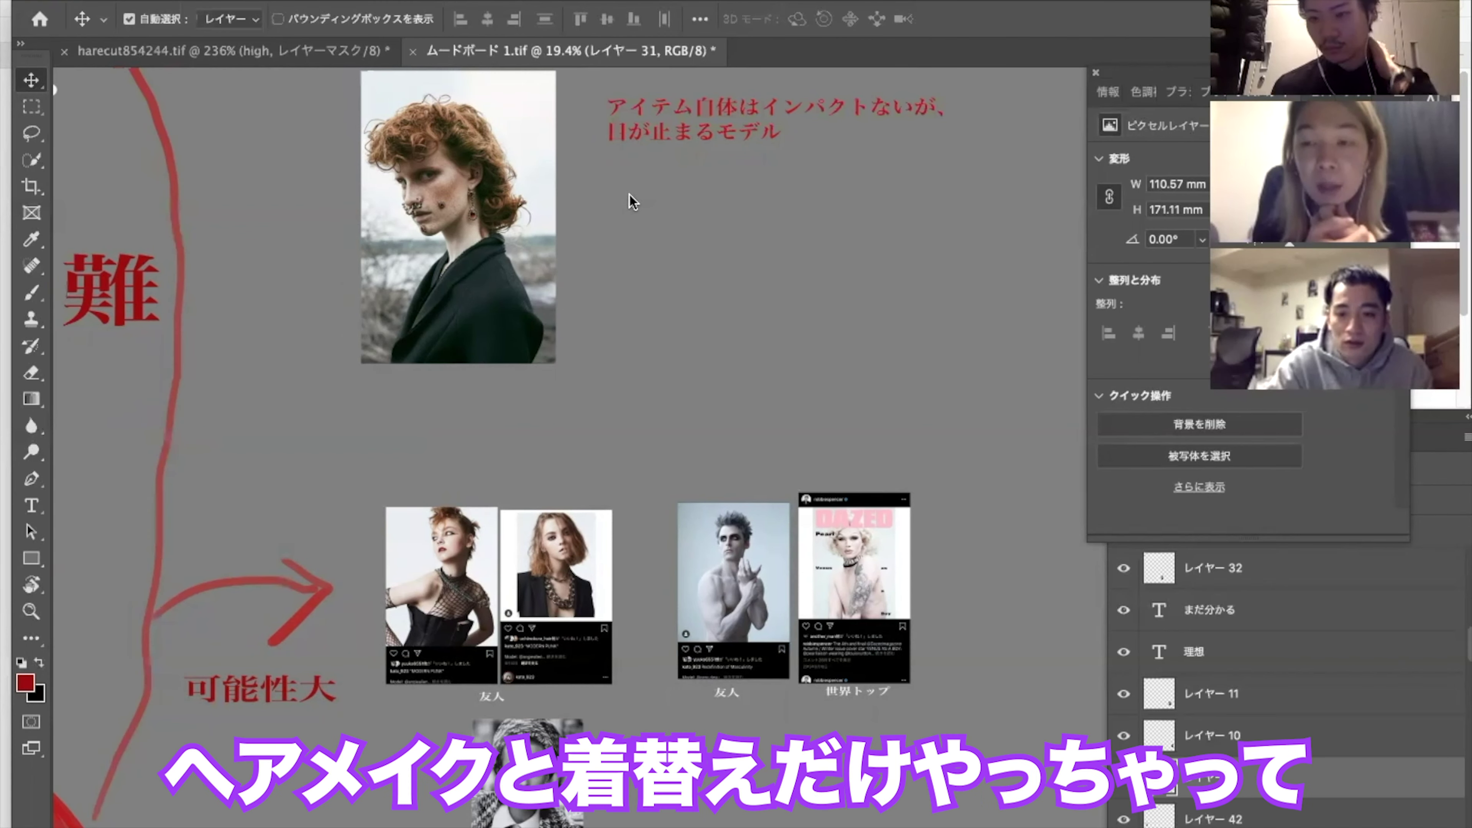
Examine the jewellery photos under 物, showing the rings on a hand and the floral ear and neck piece.
scroll(628, 194, "down", 5)
scroll(628, 195, "left", 6)
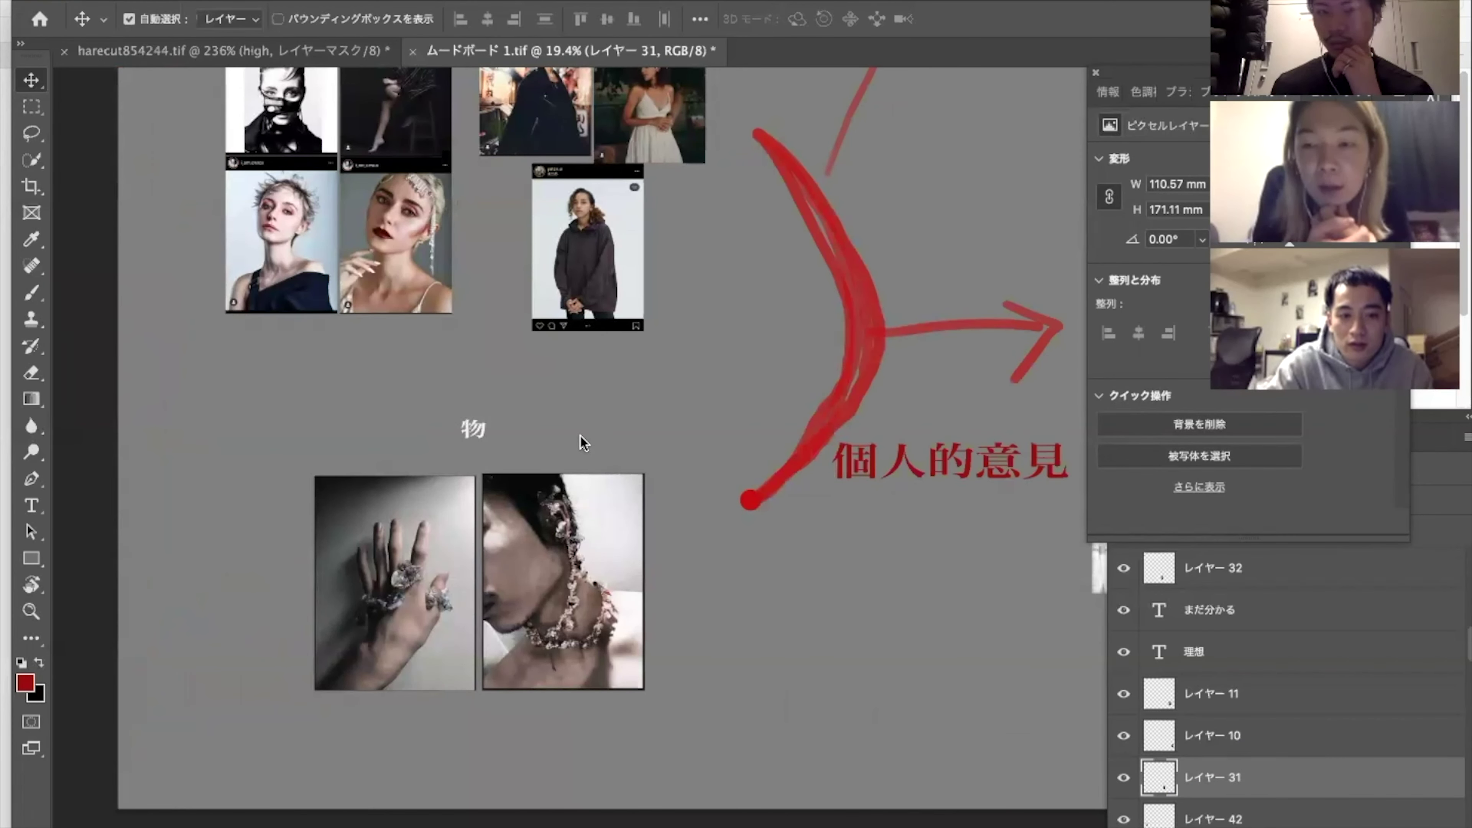
scroll(582, 444, "up", 3)
scroll(582, 444, "down", 3)
scroll(582, 444, "up", 2)
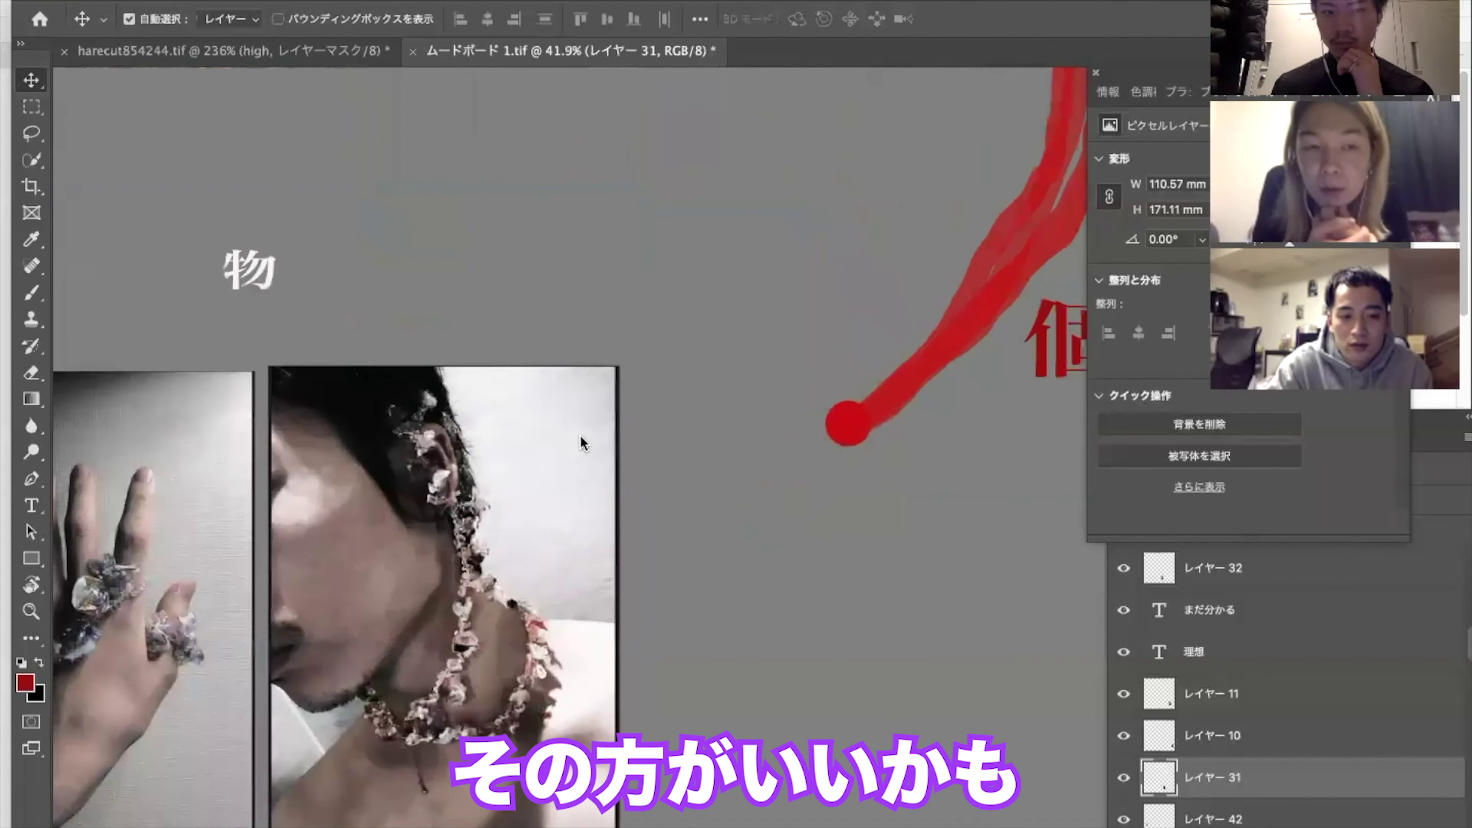
scroll(582, 444, "down", 3)
scroll(583, 444, "up", 5)
Compare the jewellery photos under 物 with the 個人的意見 reference photos across the mood board.
scroll(582, 444, "right", 5)
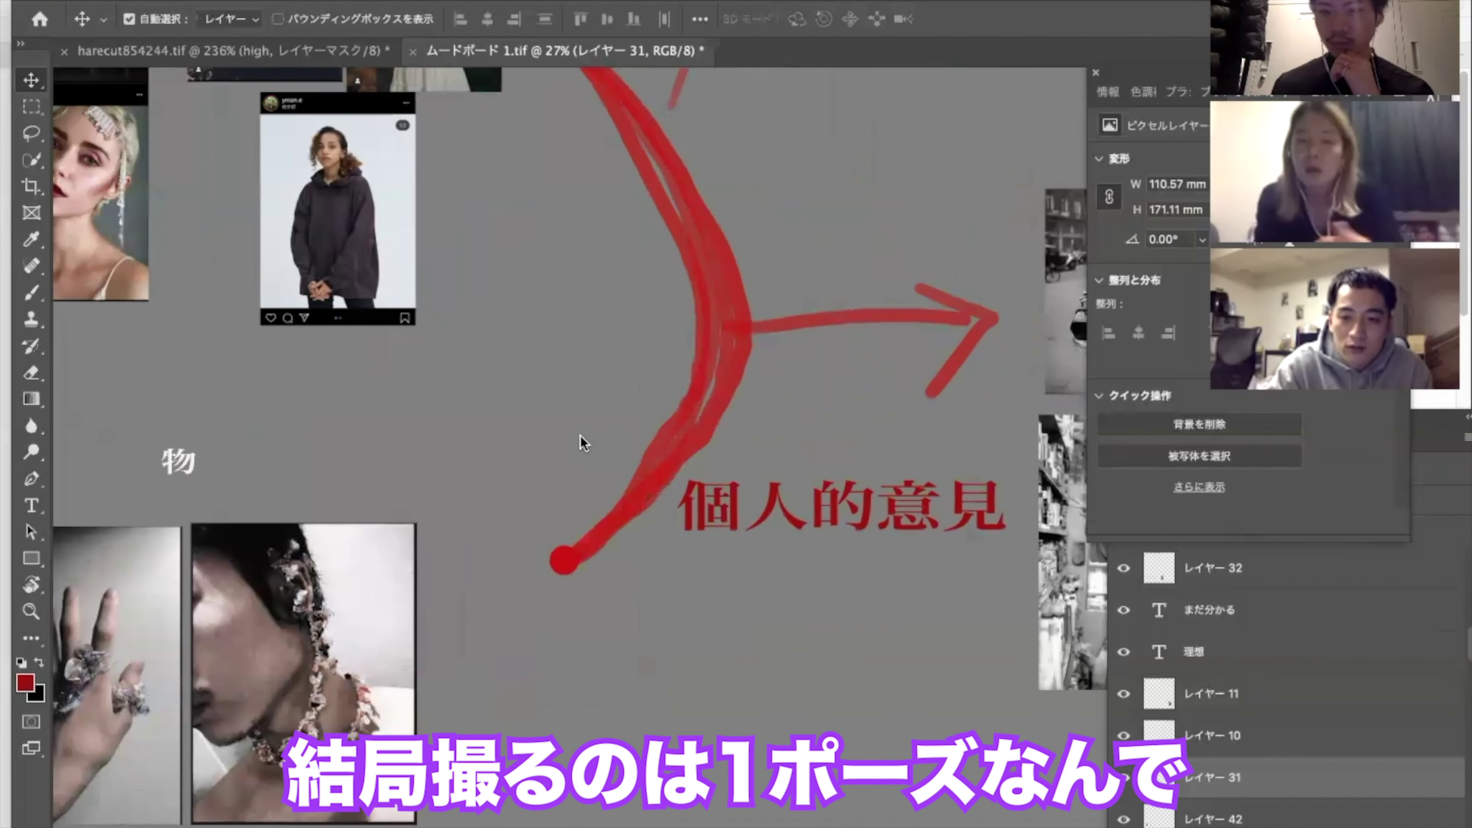
scroll(583, 443, "right", 3)
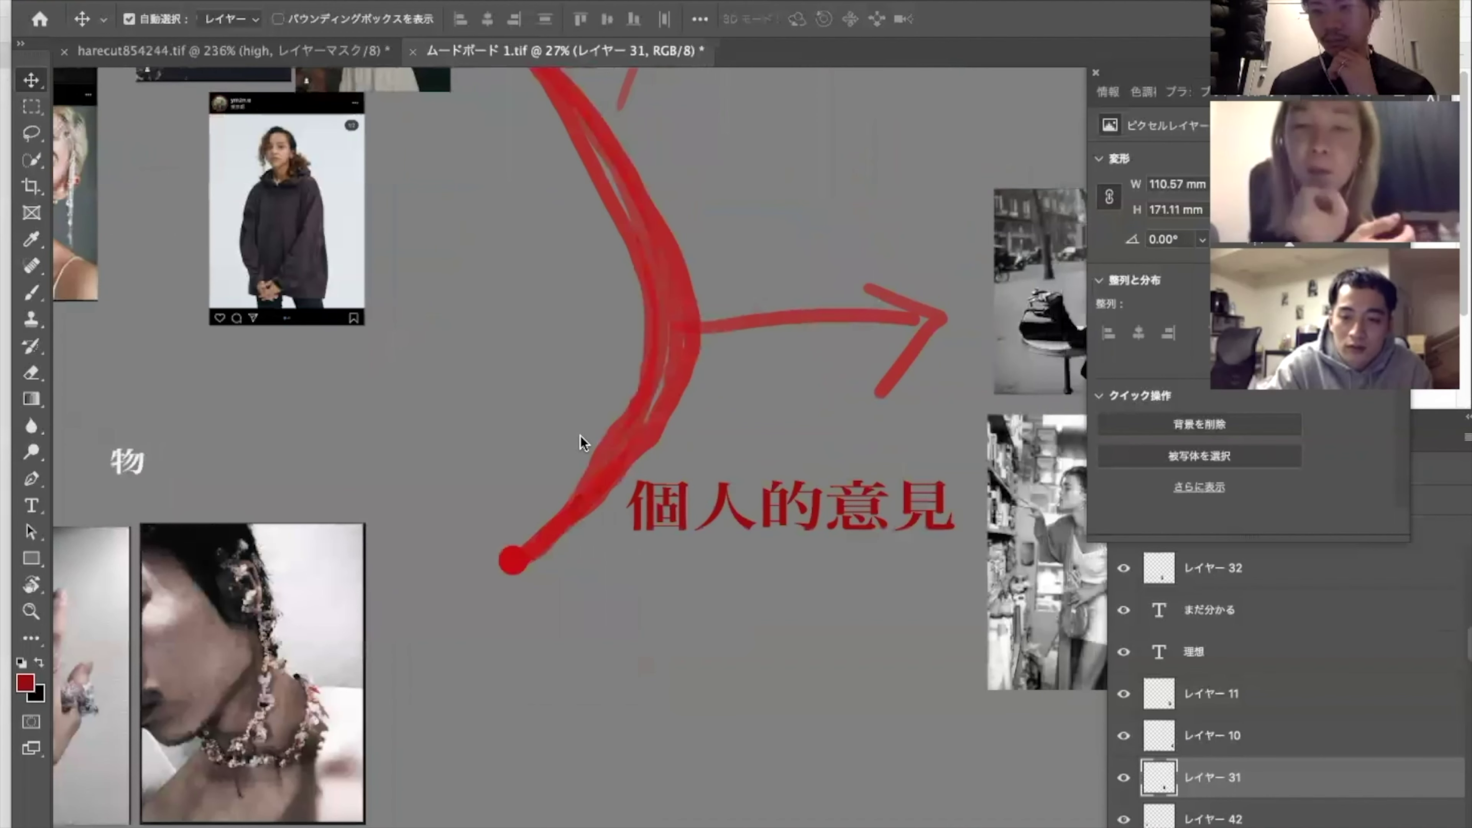
scroll(581, 436, "right", 2)
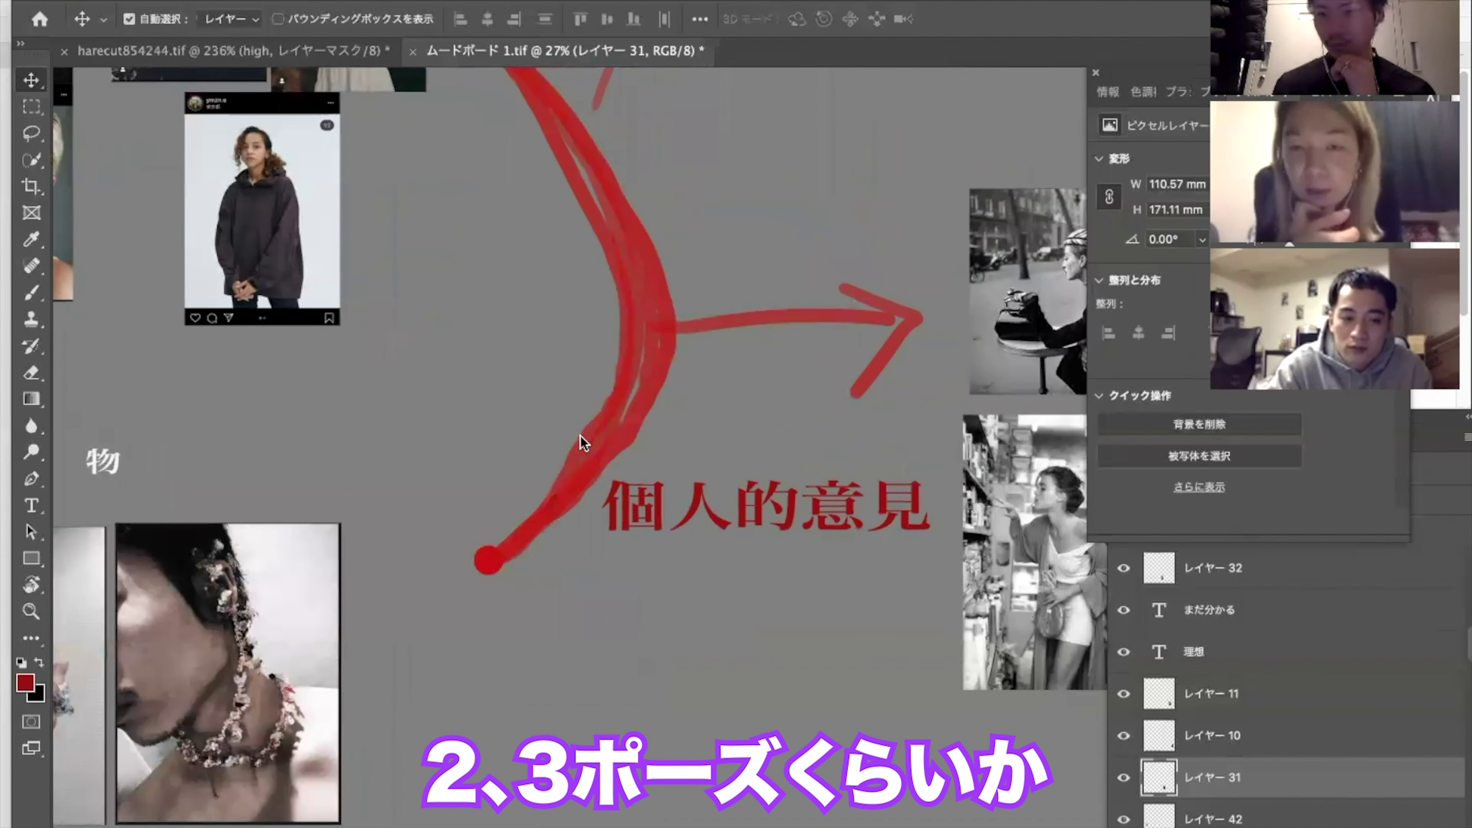
scroll(581, 436, "down", 2)
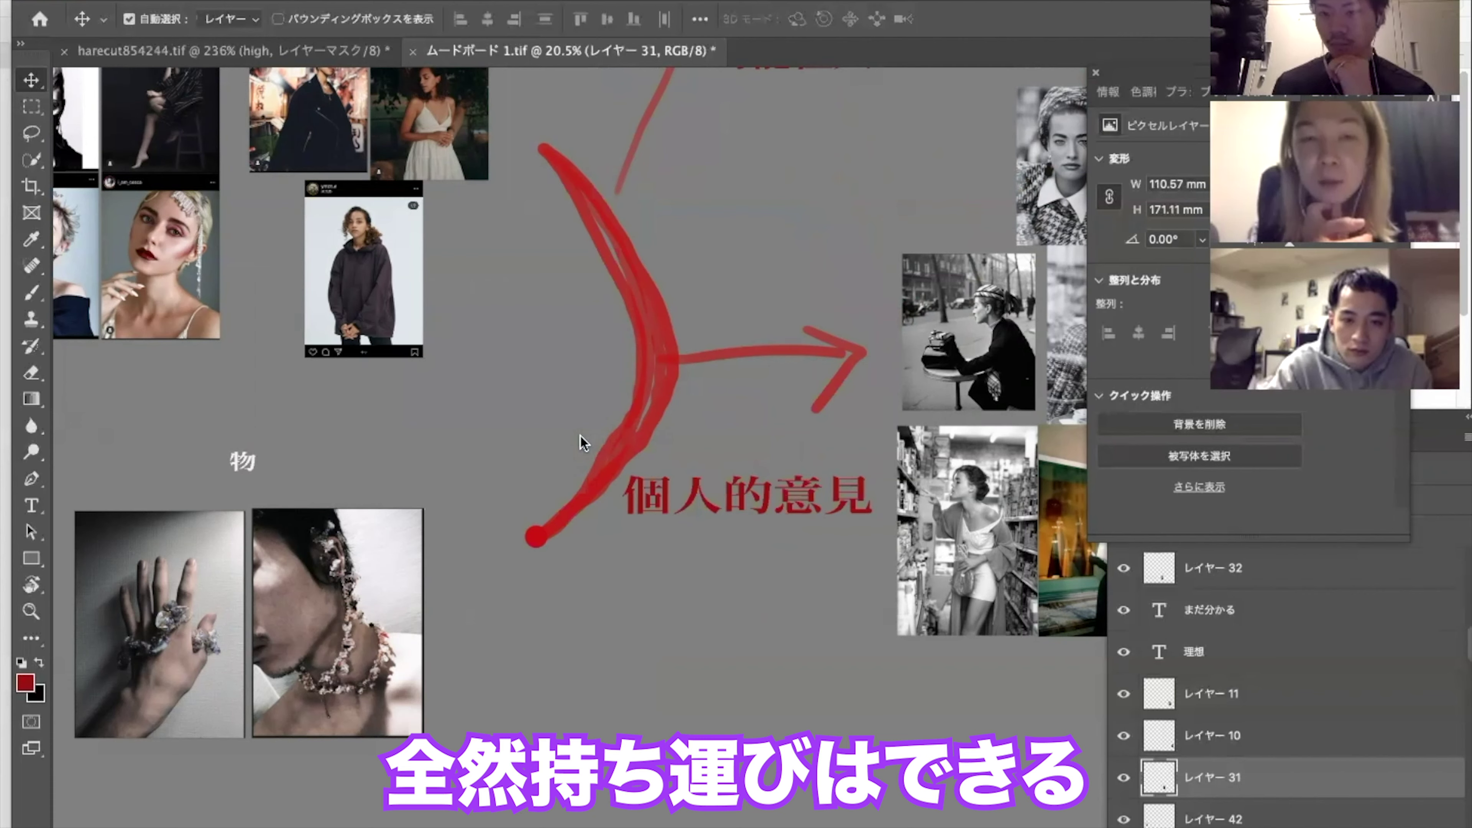
scroll(580, 436, "right", 5)
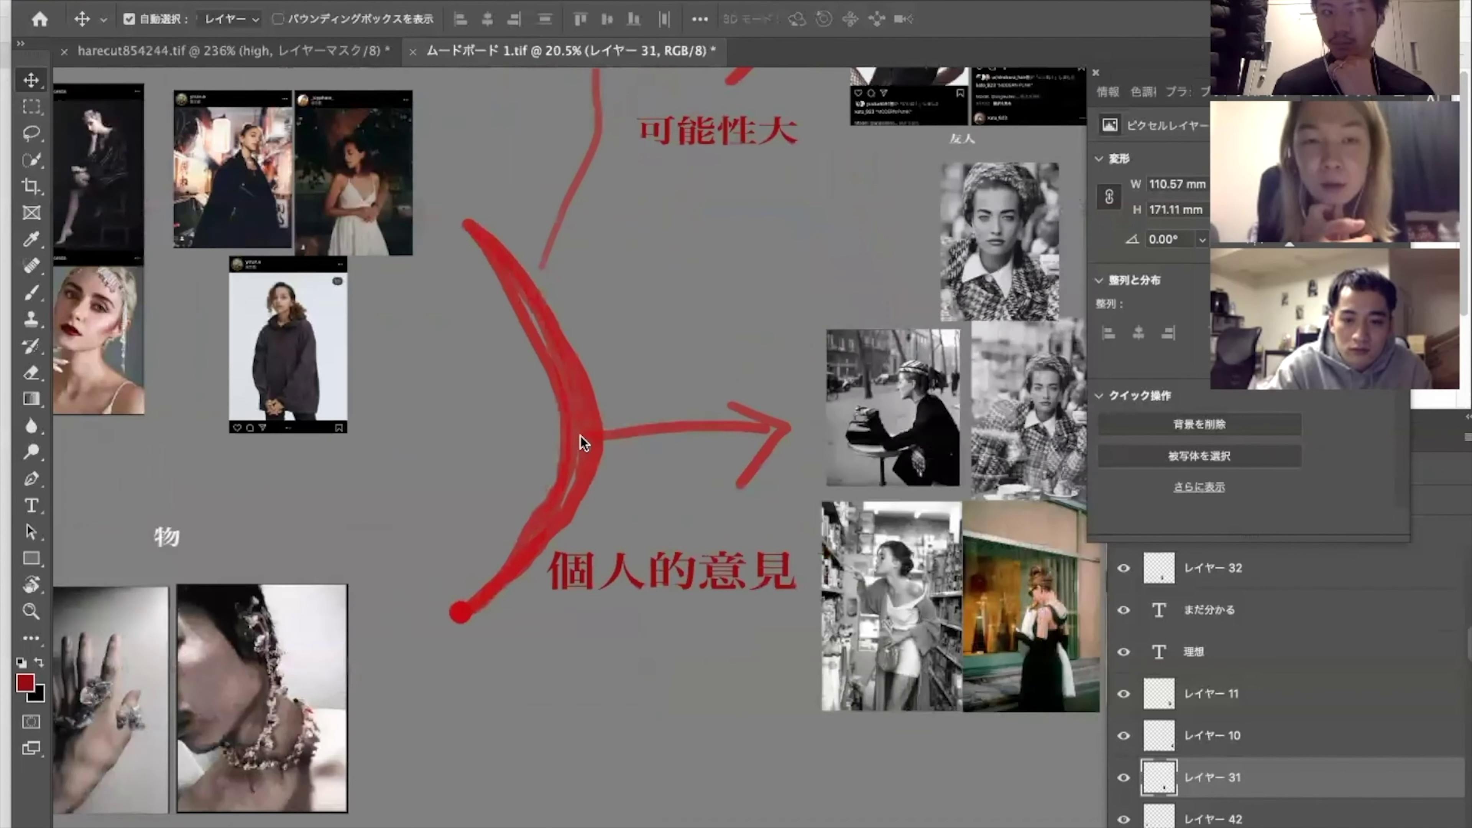
scroll(581, 436, "right", 10)
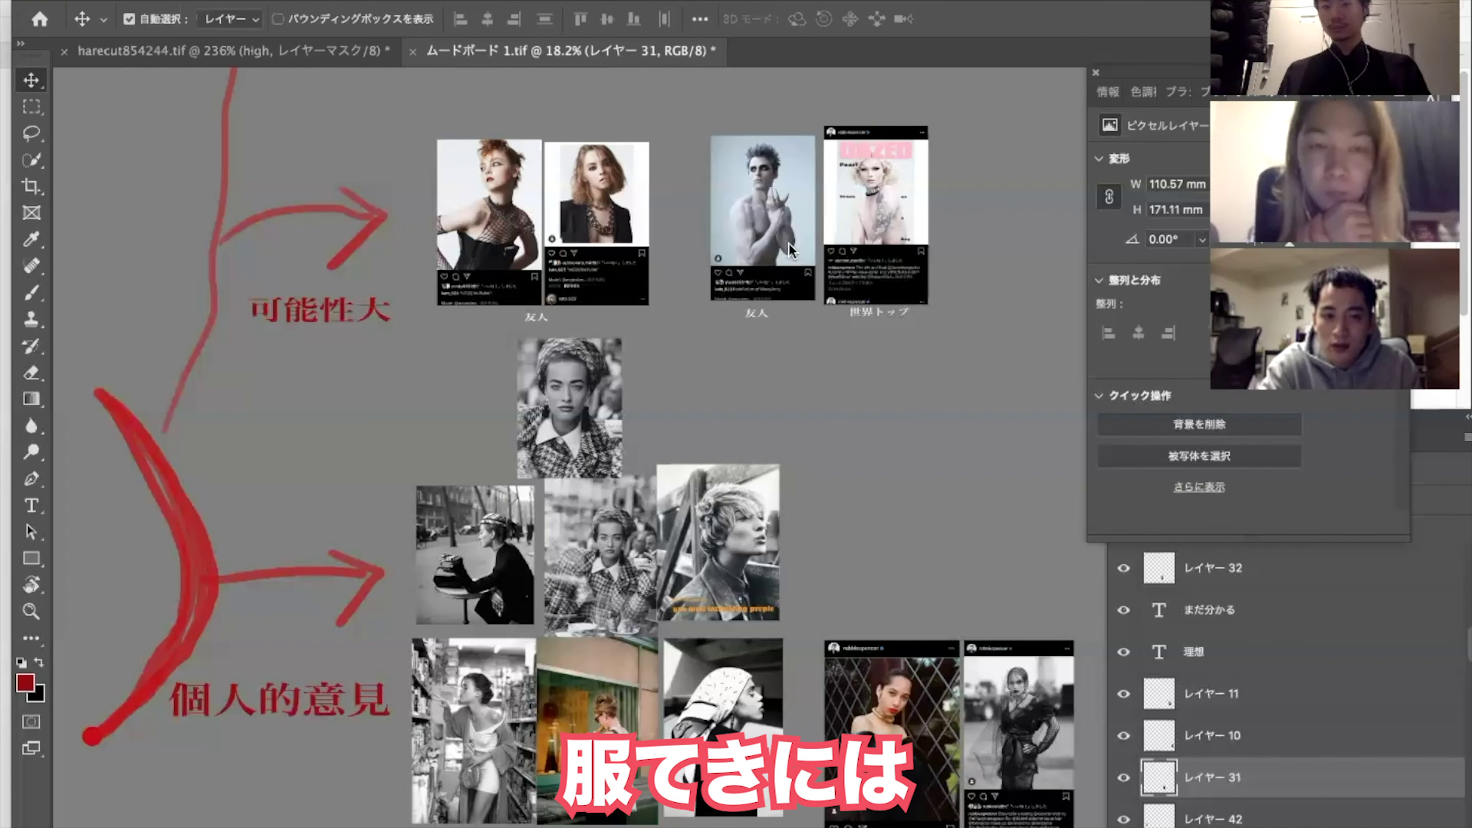
Review the 可能性大 candidates and the lower row of the 個人的意見 photo cluster for clothing and mood.
scroll(788, 244, "left", 3)
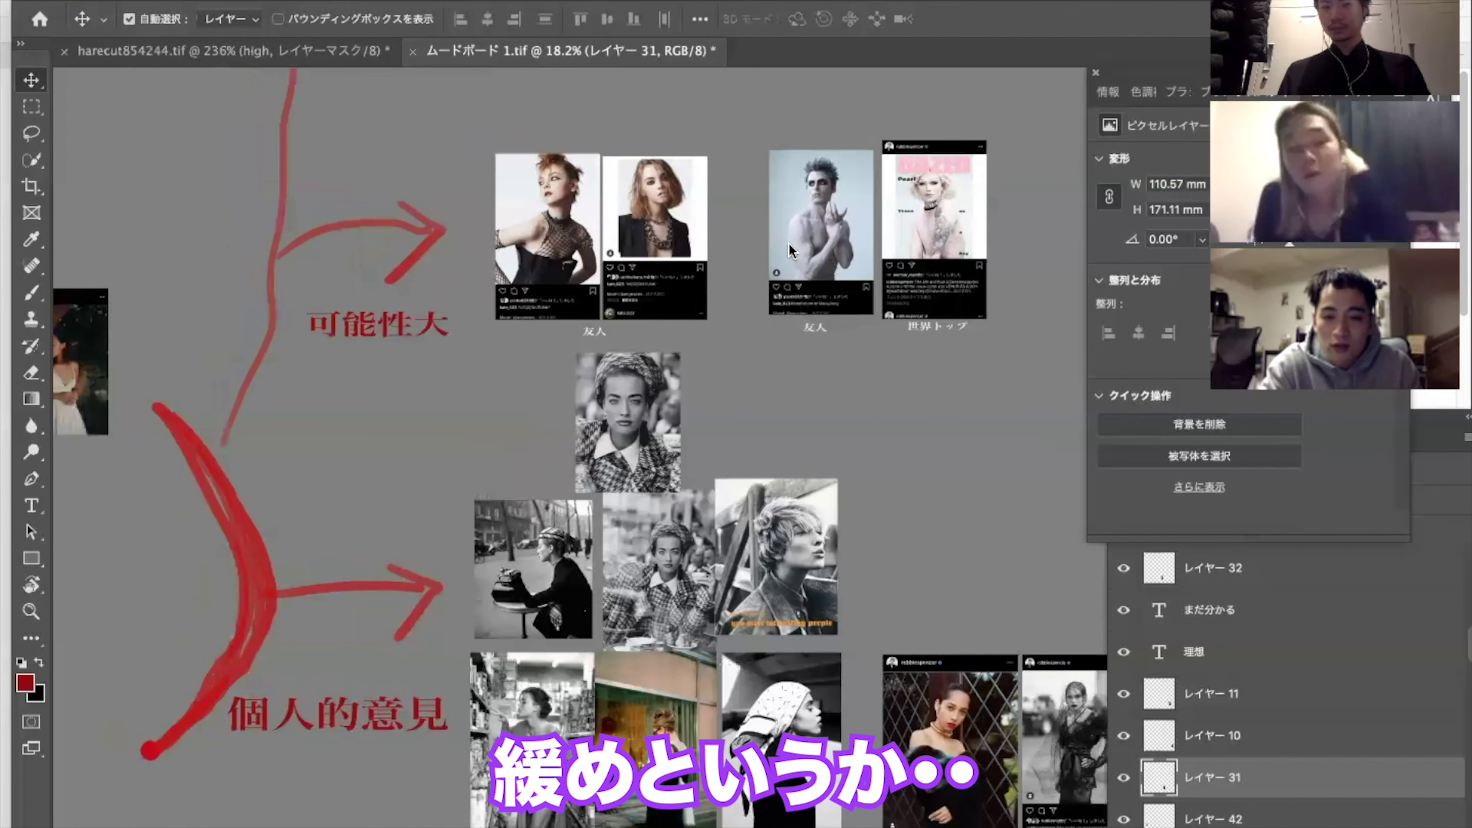
scroll(788, 243, "down", 2)
scroll(789, 244, "down", 1)
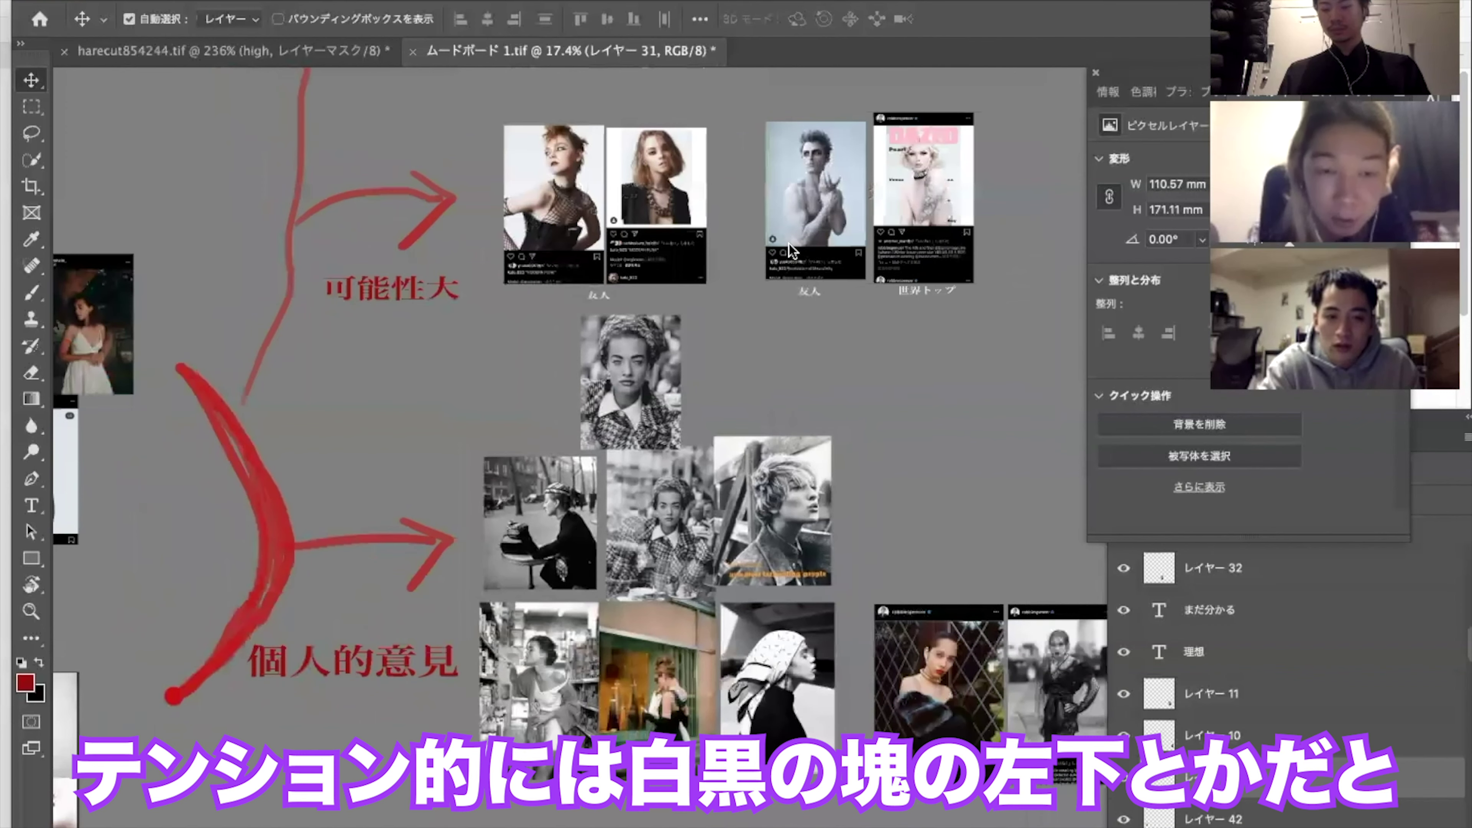
scroll(789, 244, "down", 2)
scroll(789, 244, "left", 3)
scroll(789, 250, "down", 1)
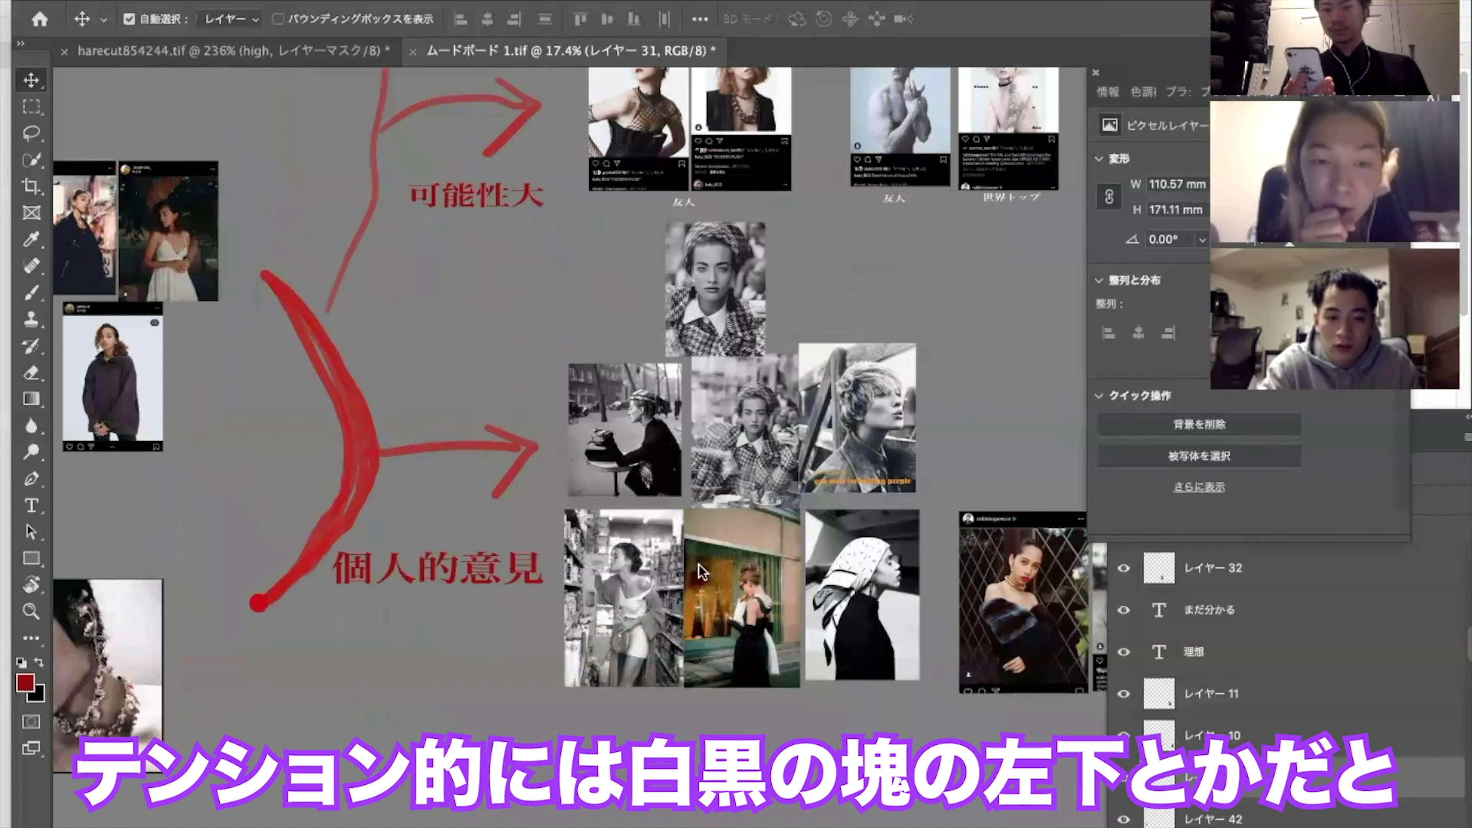
Examine the black-and-white store-aisle photo and the green shop-window photo in the lower row of the 個人的意見 cluster.
scroll(684, 576, "up", 5)
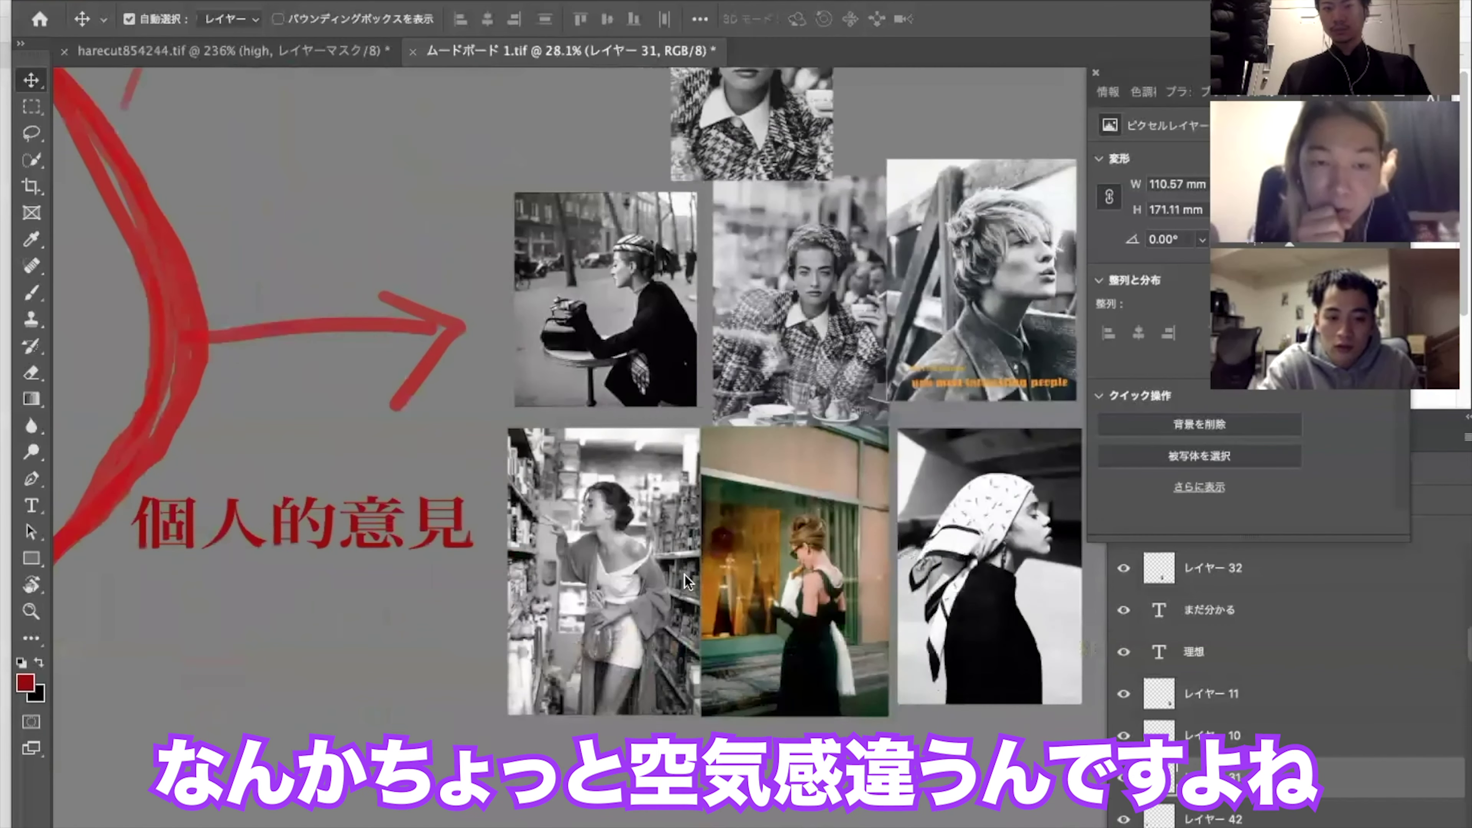
scroll(684, 575, "up", 5)
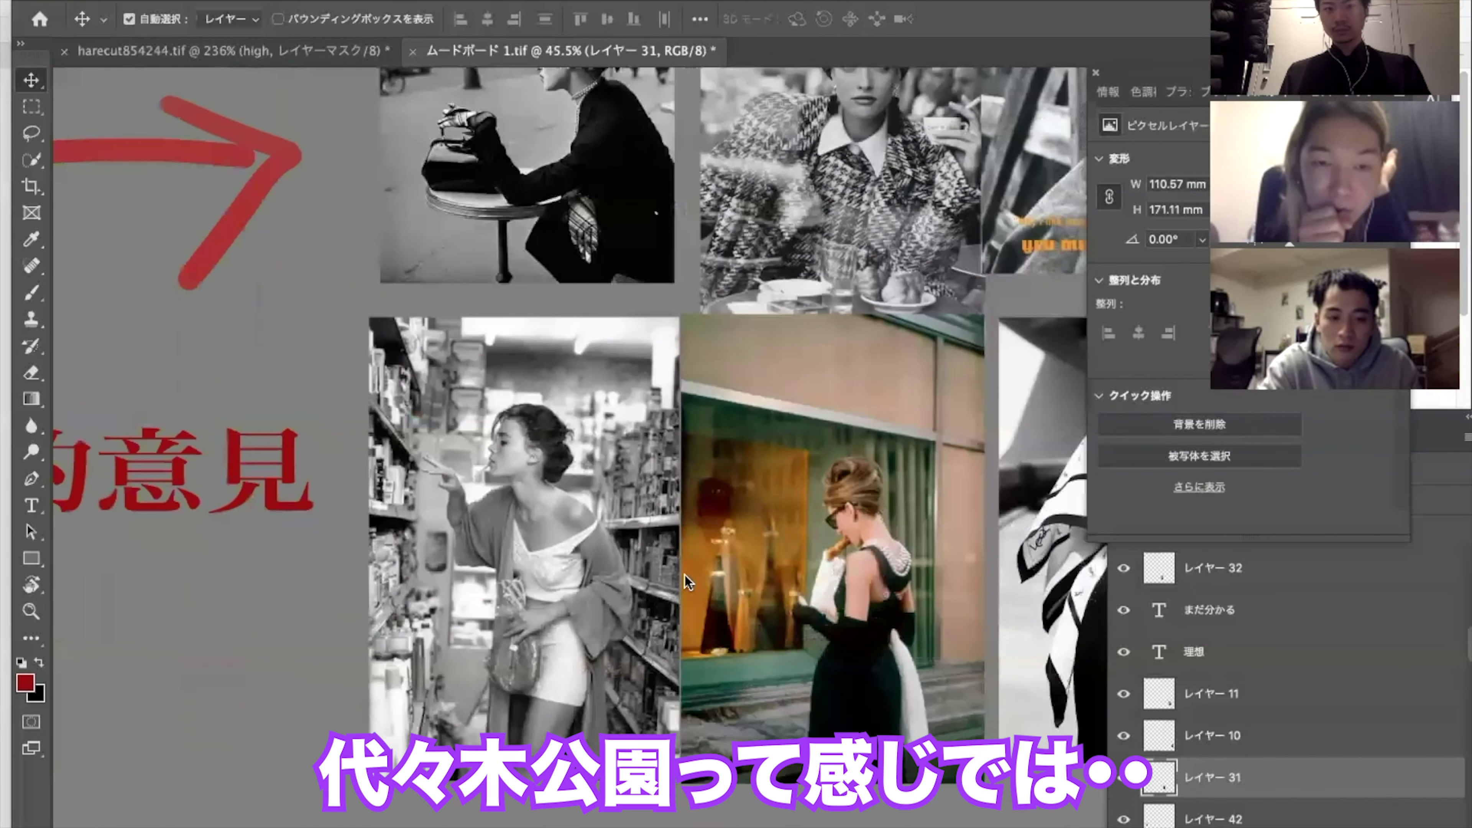
scroll(684, 576, "up", 3)
scroll(537, 589, "up", 3)
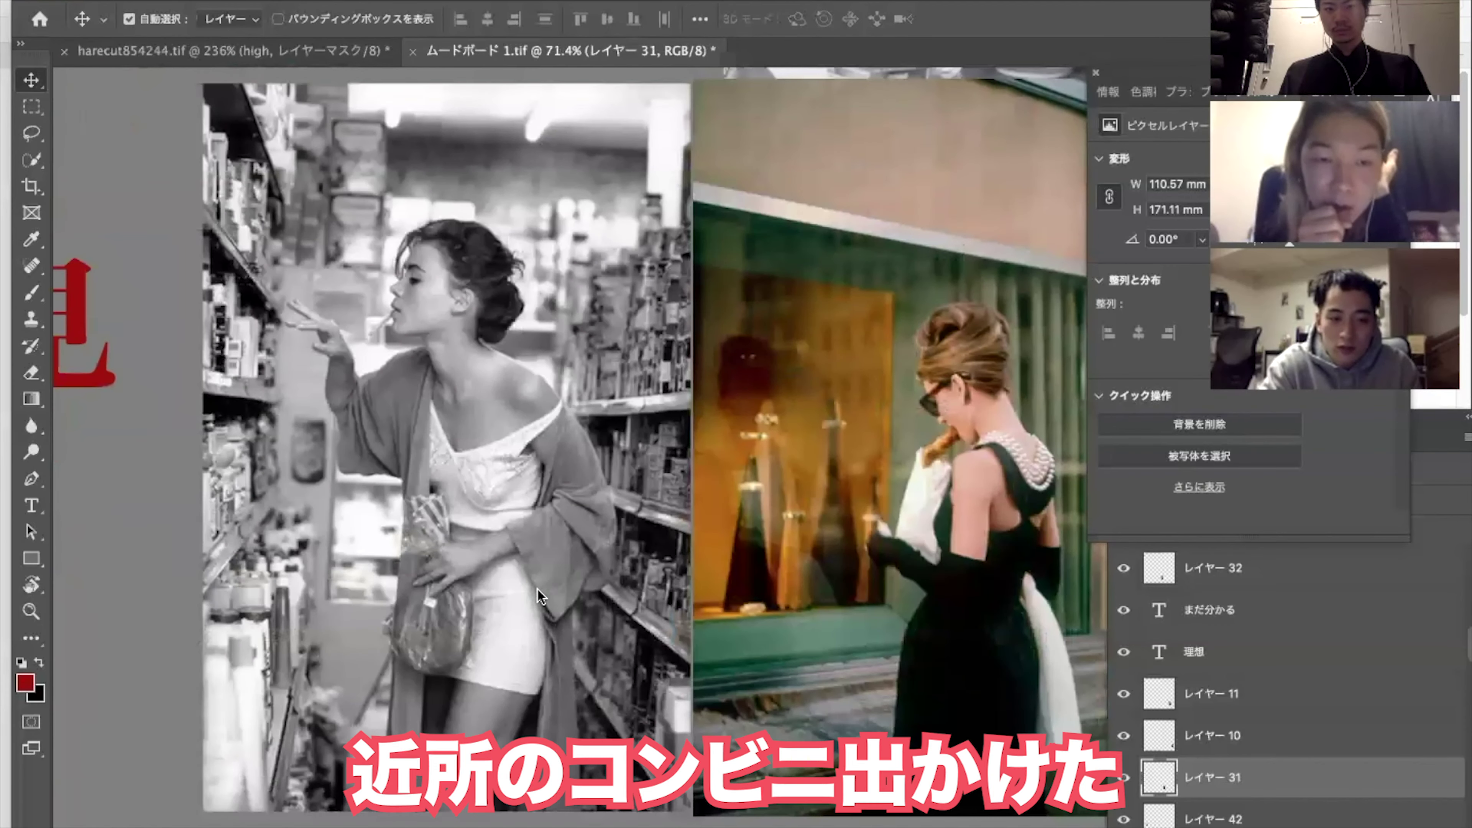
scroll(537, 589, "down", 3)
scroll(537, 588, "down", 4)
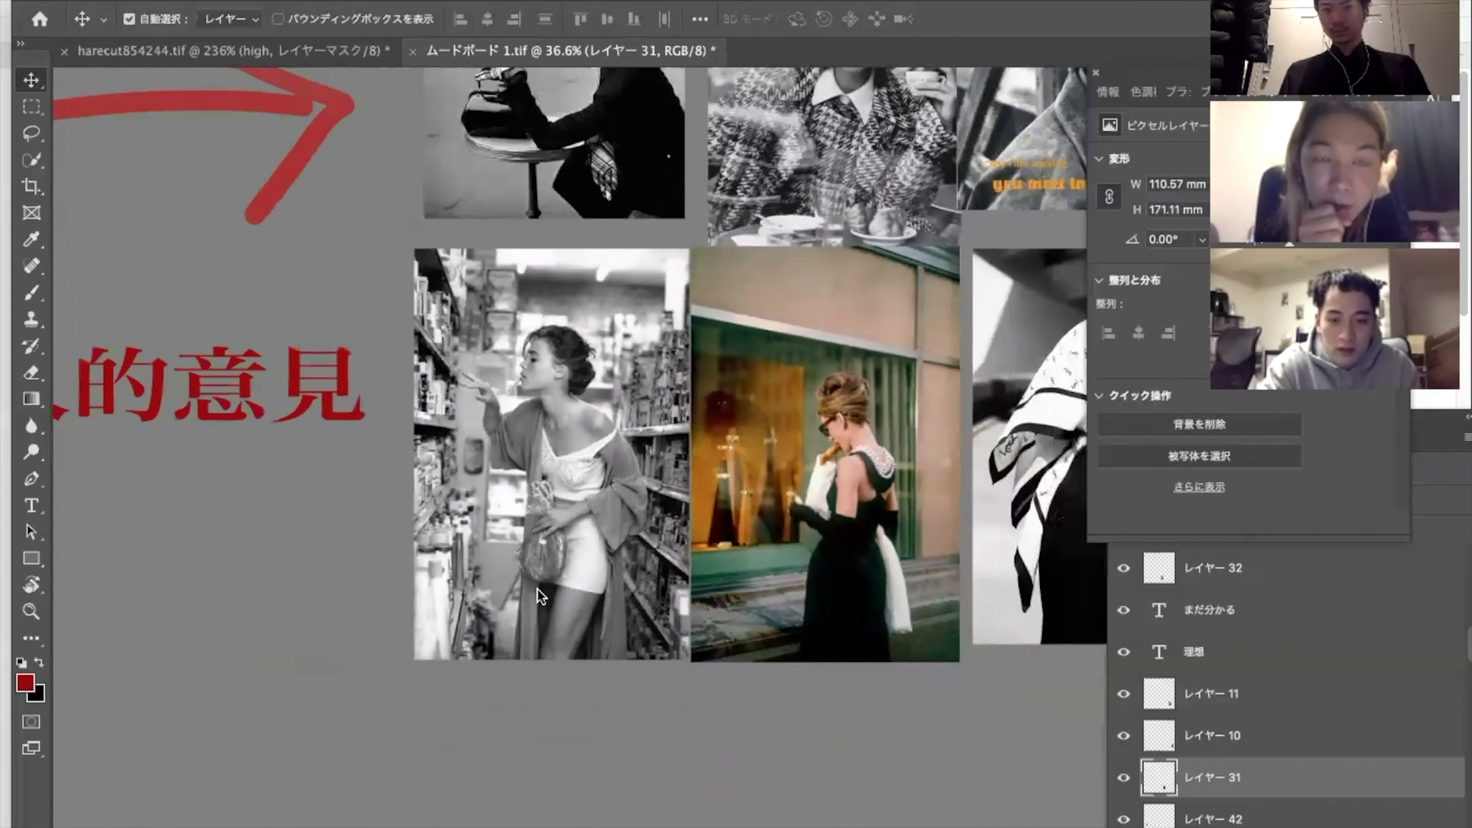
Look across from the 個人的意見 photos to the jewellery under 物 and back to weigh the dress styling.
scroll(537, 589, "down", 3)
scroll(537, 589, "left", 5)
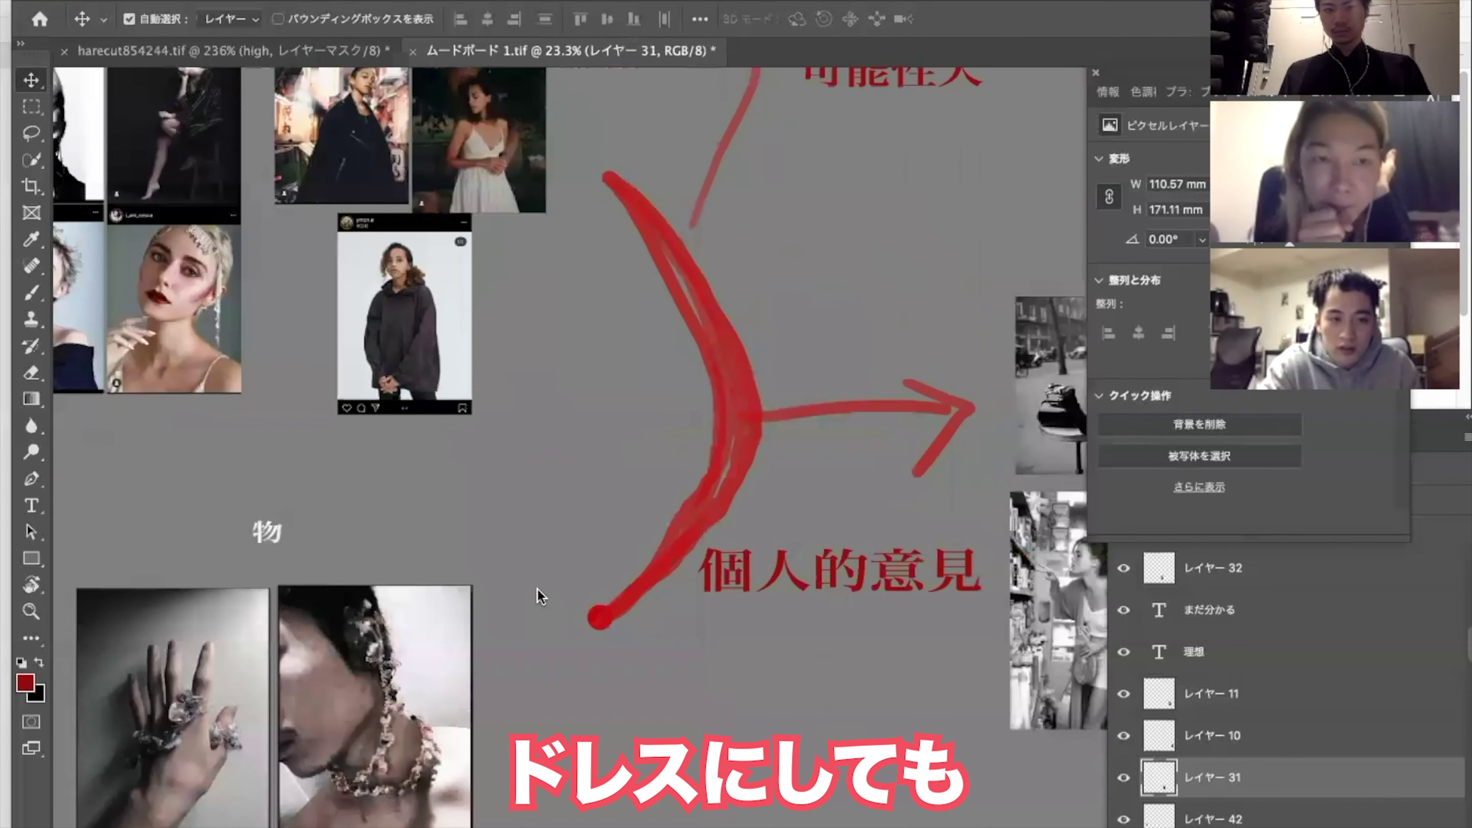
scroll(539, 594, "up", 1)
scroll(539, 594, "right", 10)
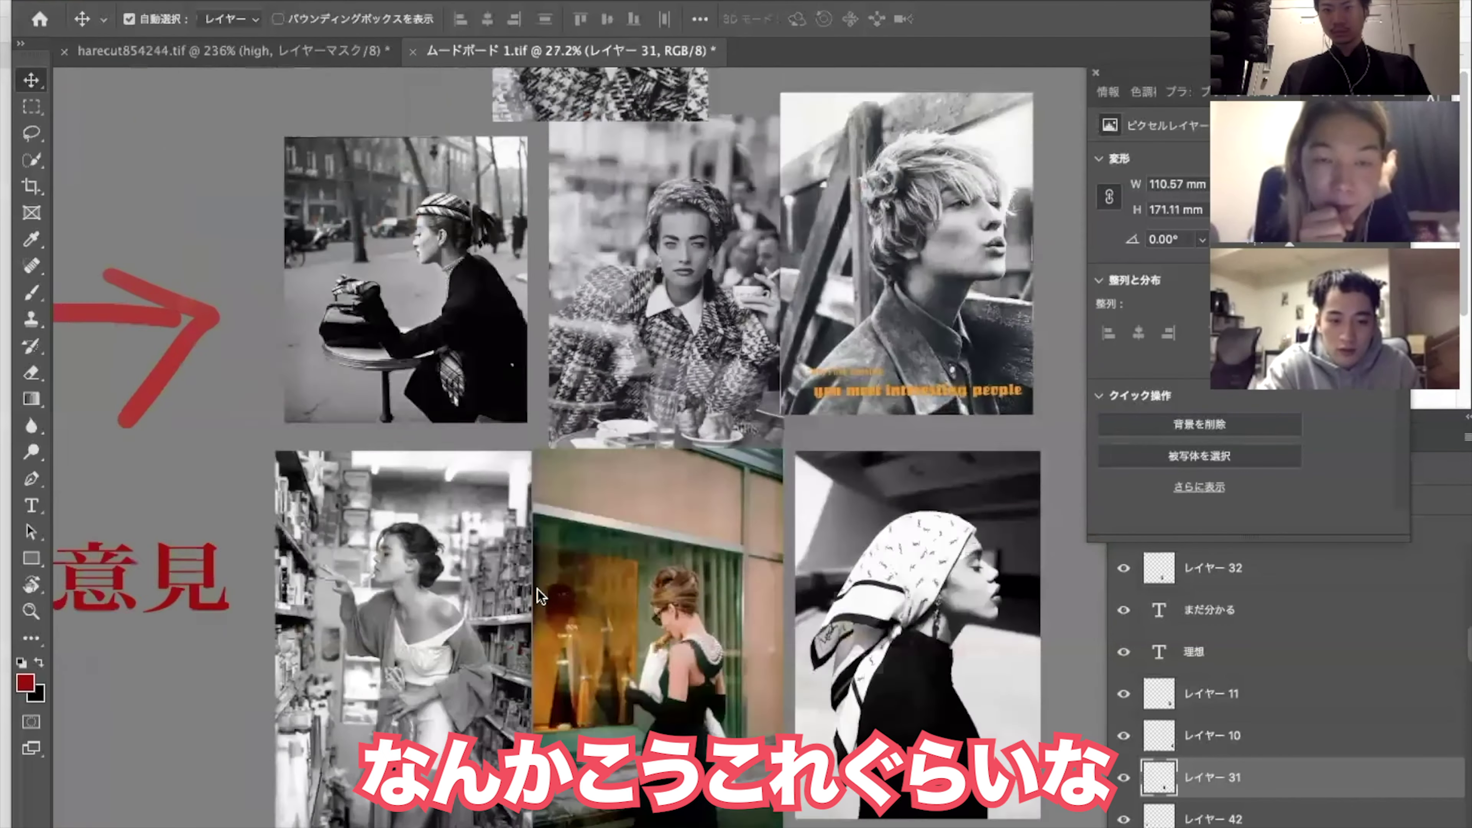
scroll(537, 589, "up", 6)
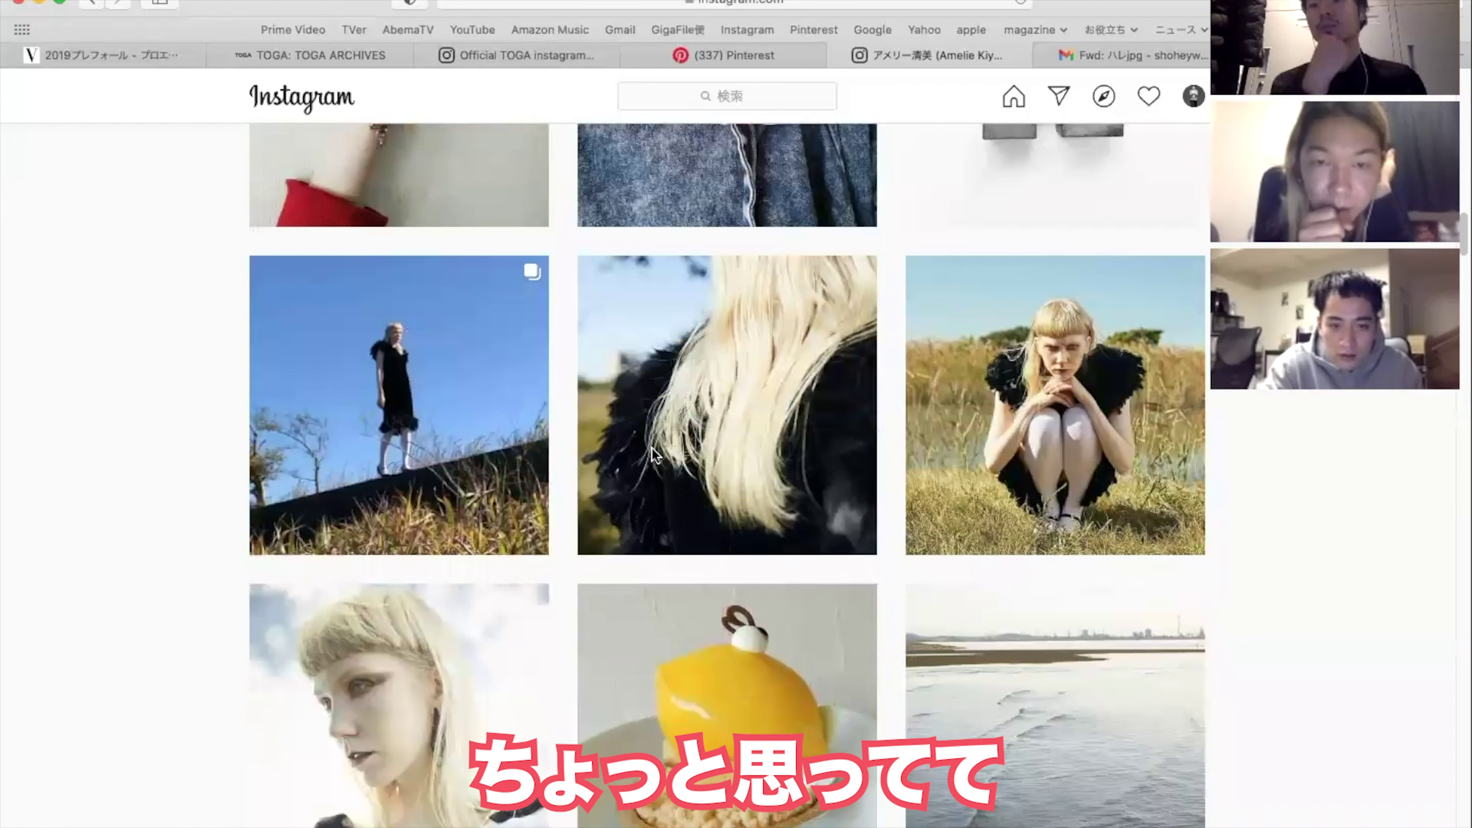
On the blonde model's Instagram profile, play the hillside black-dress video and view the photo of her standing beside white cloth.
scroll(652, 449, "down", 1)
left_click(650, 454)
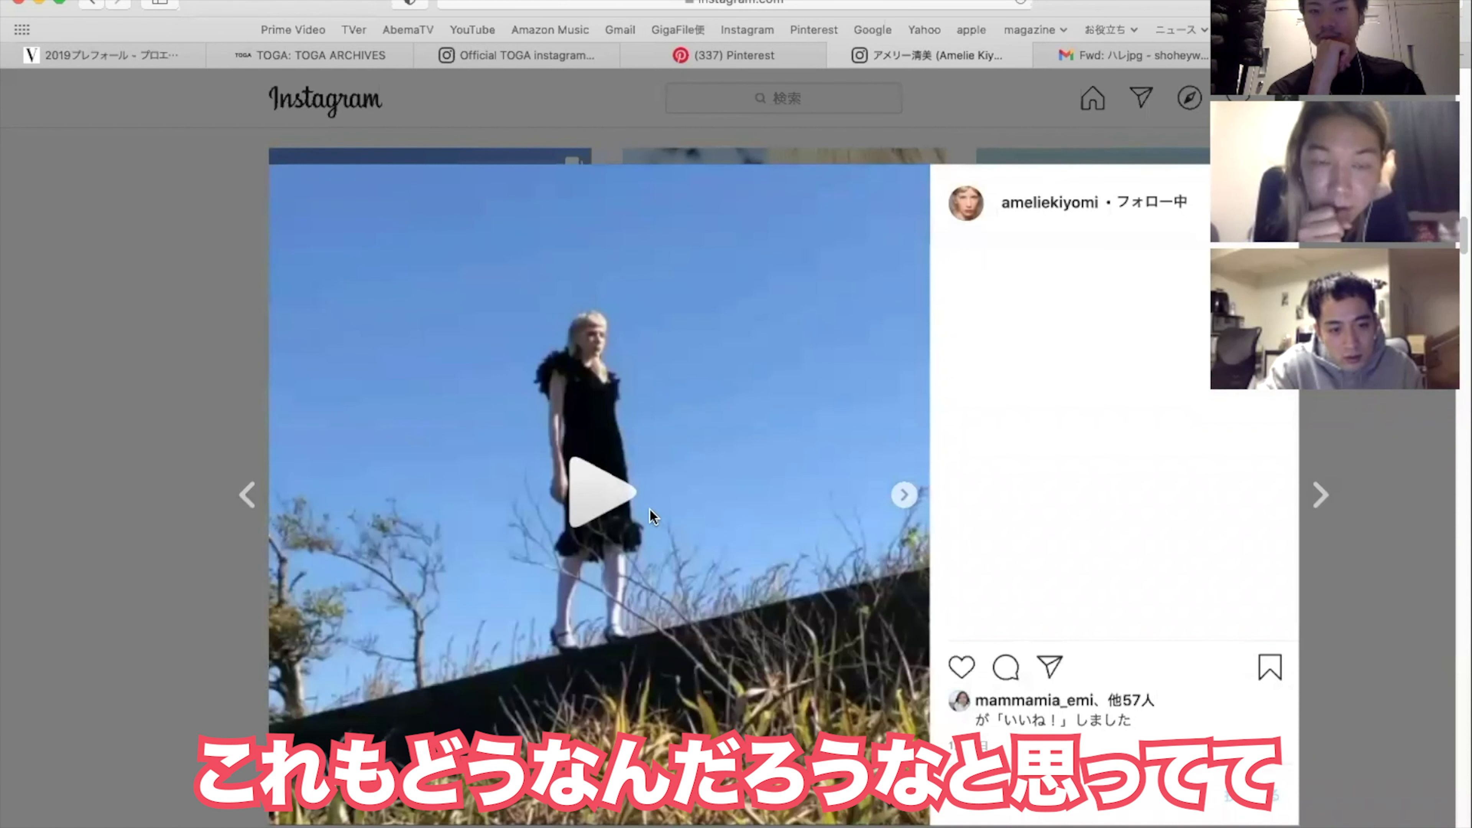
left_click(603, 509)
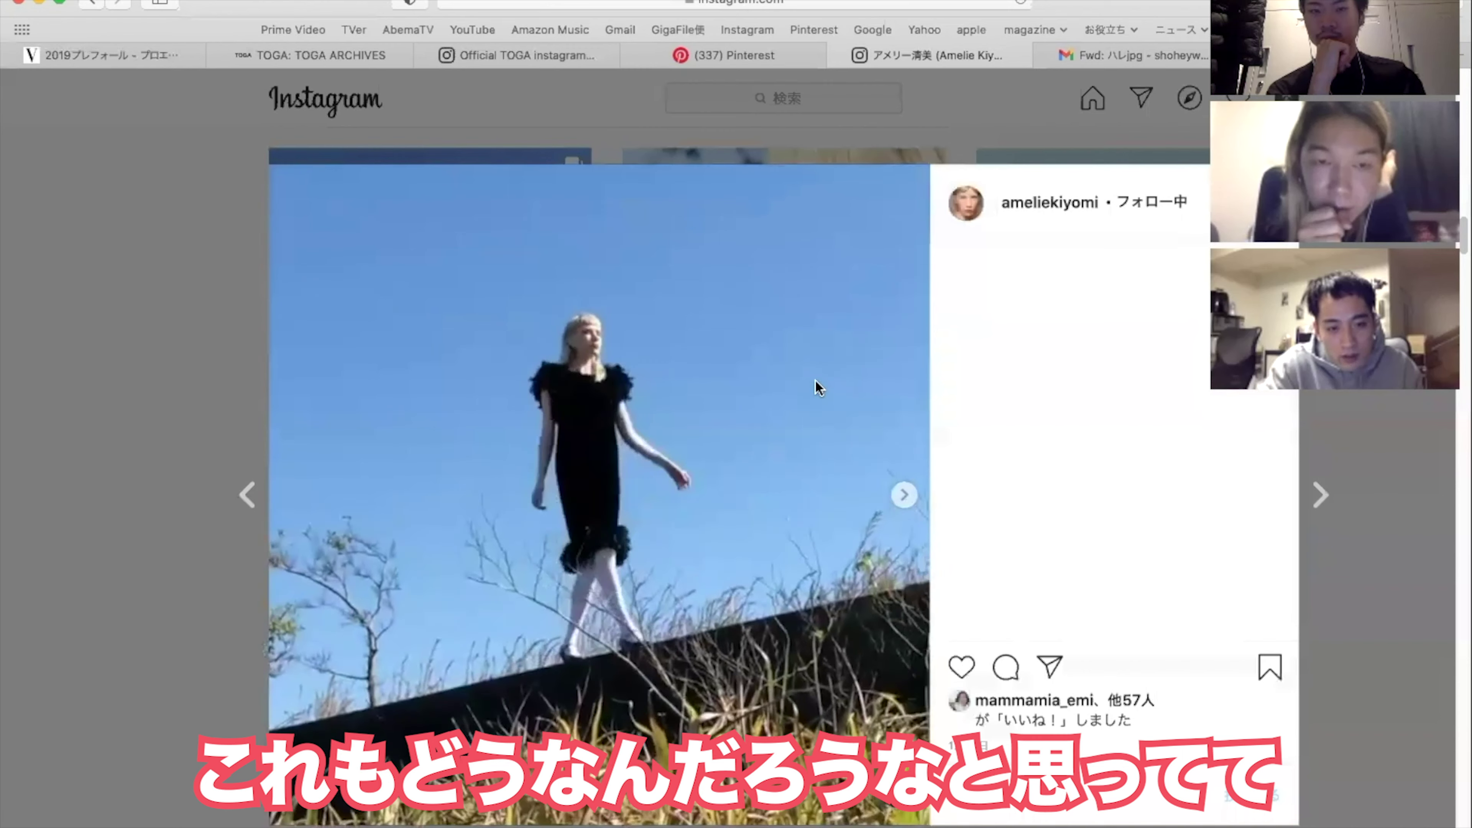
key("Escape")
left_click(1056, 439)
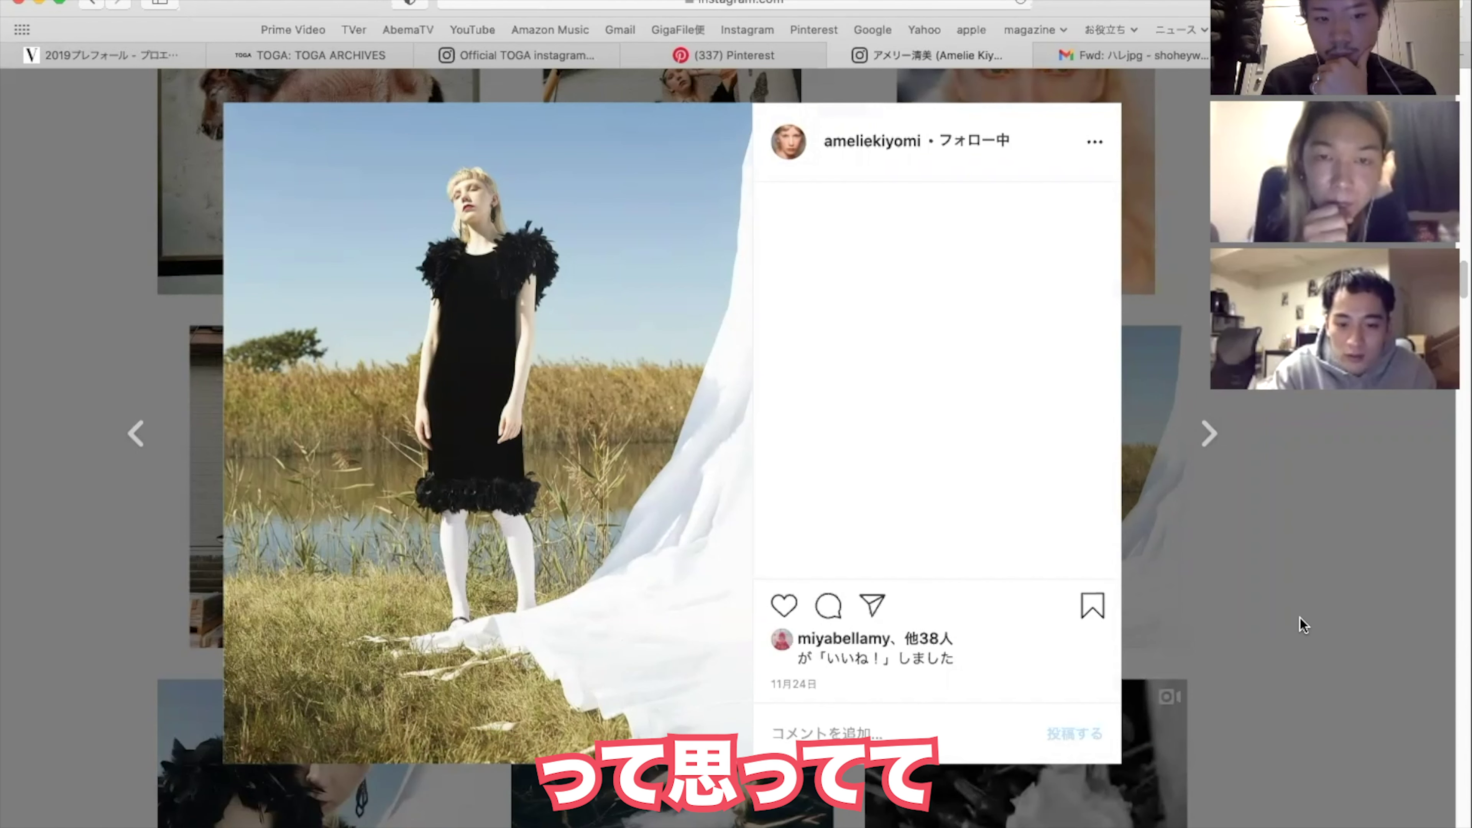
key("Escape")
Browse further down the profile and view the post of the model in the beige puff-sleeve dress outdoors.
scroll(1052, 645, "down", 2)
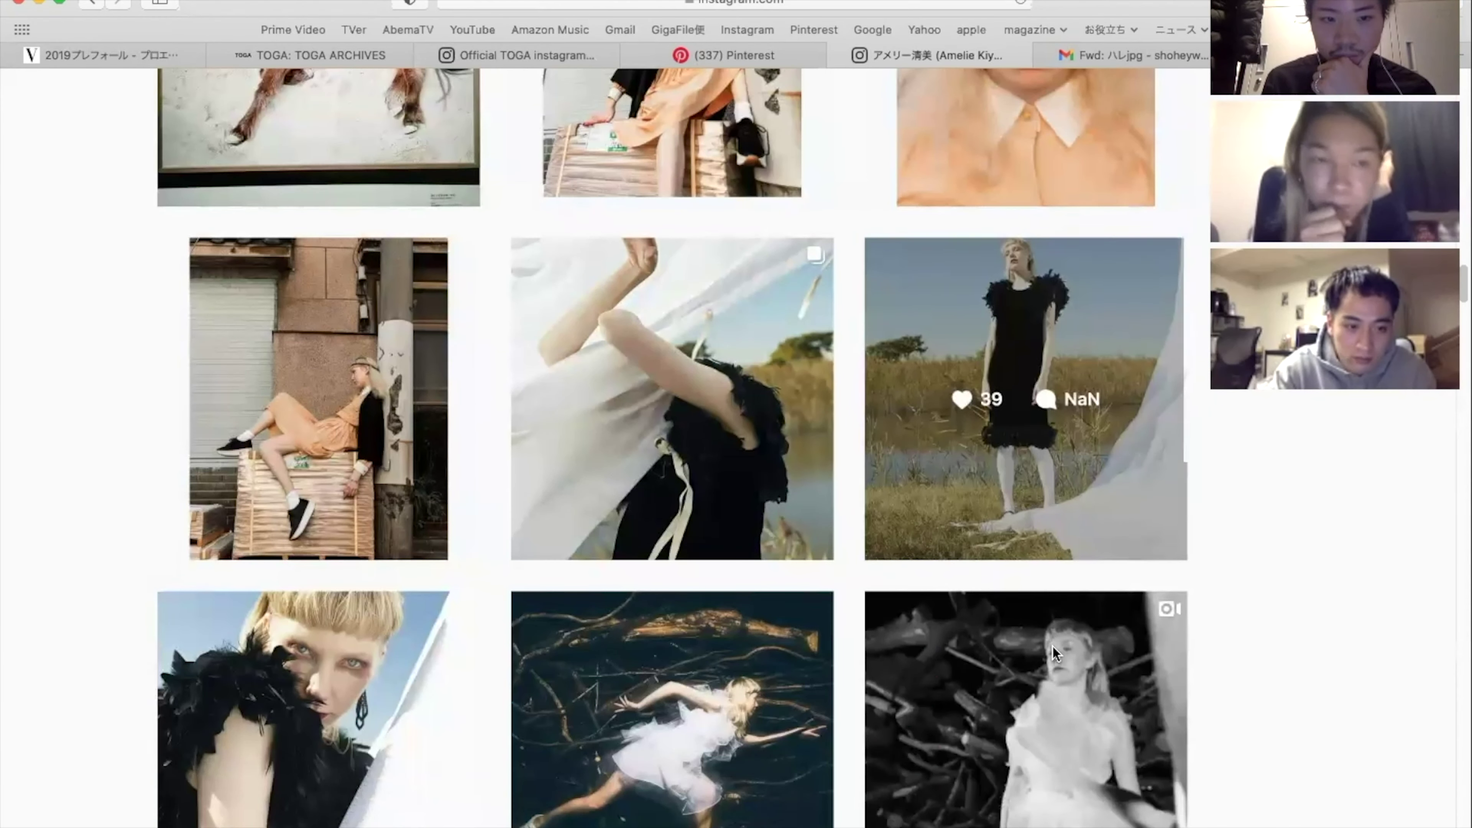
scroll(1052, 647, "down", 20)
scroll(1052, 646, "down", 15)
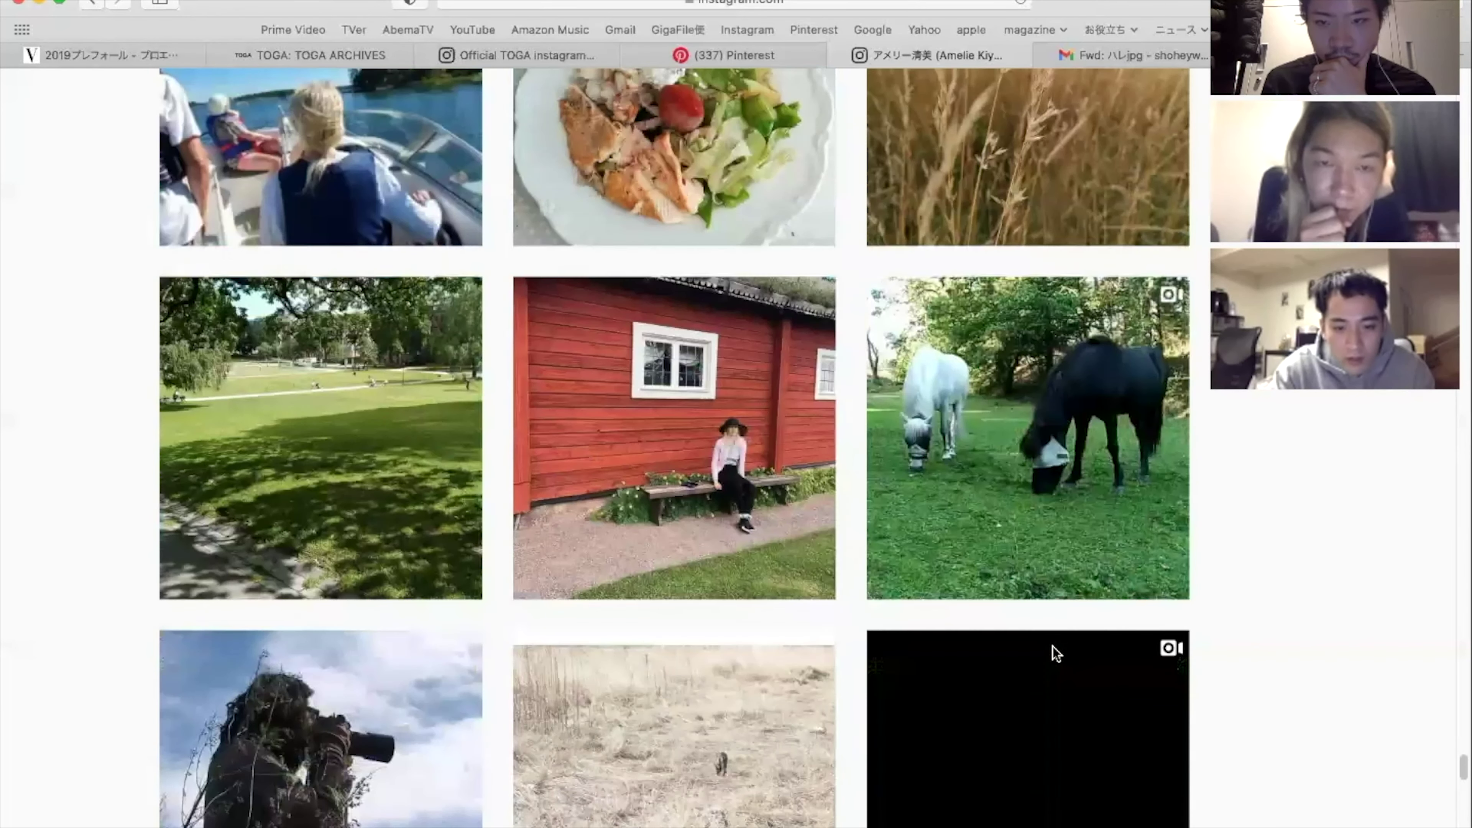
scroll(1052, 646, "up", 2)
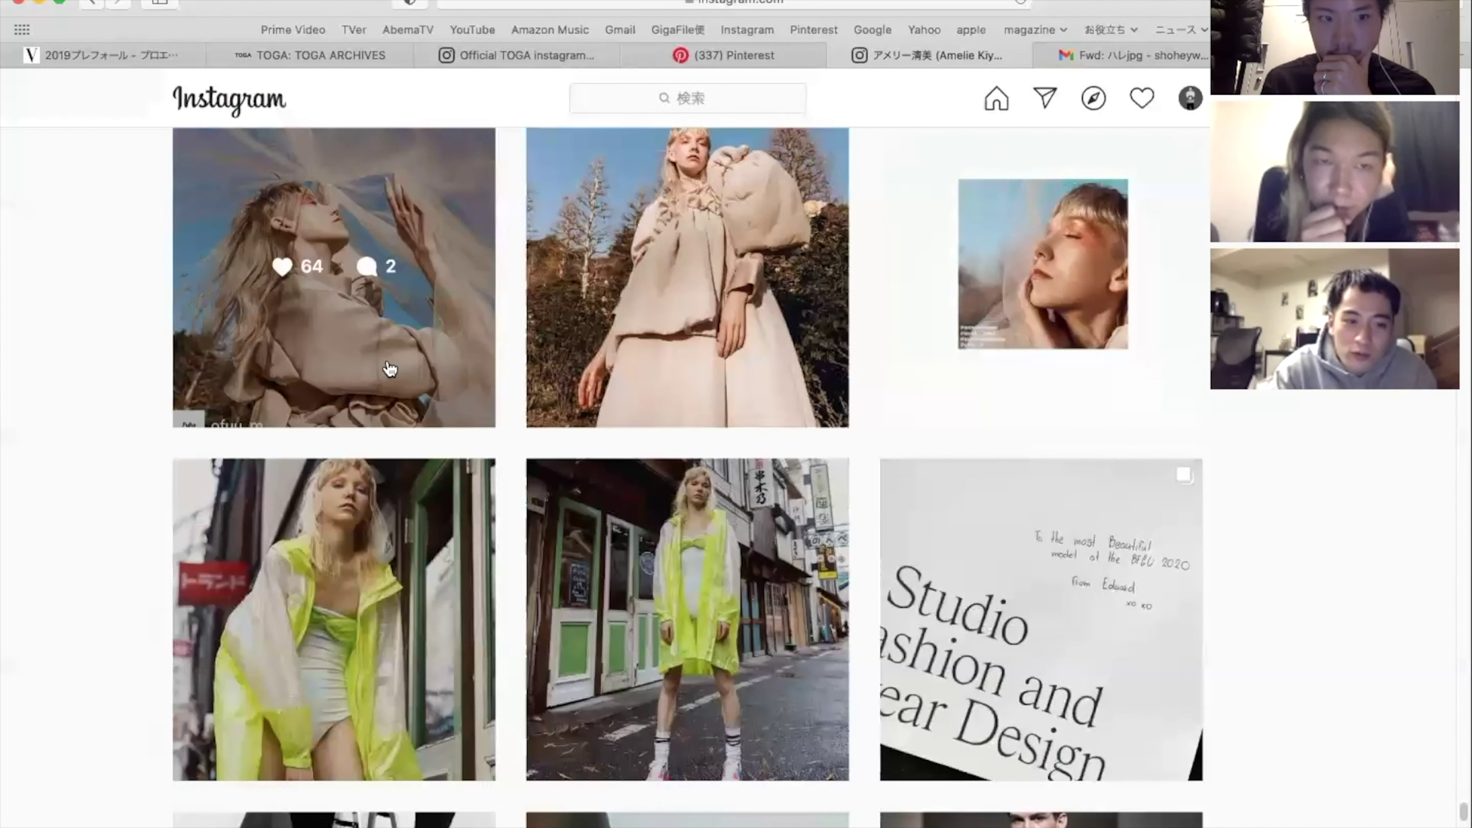
left_click(710, 343)
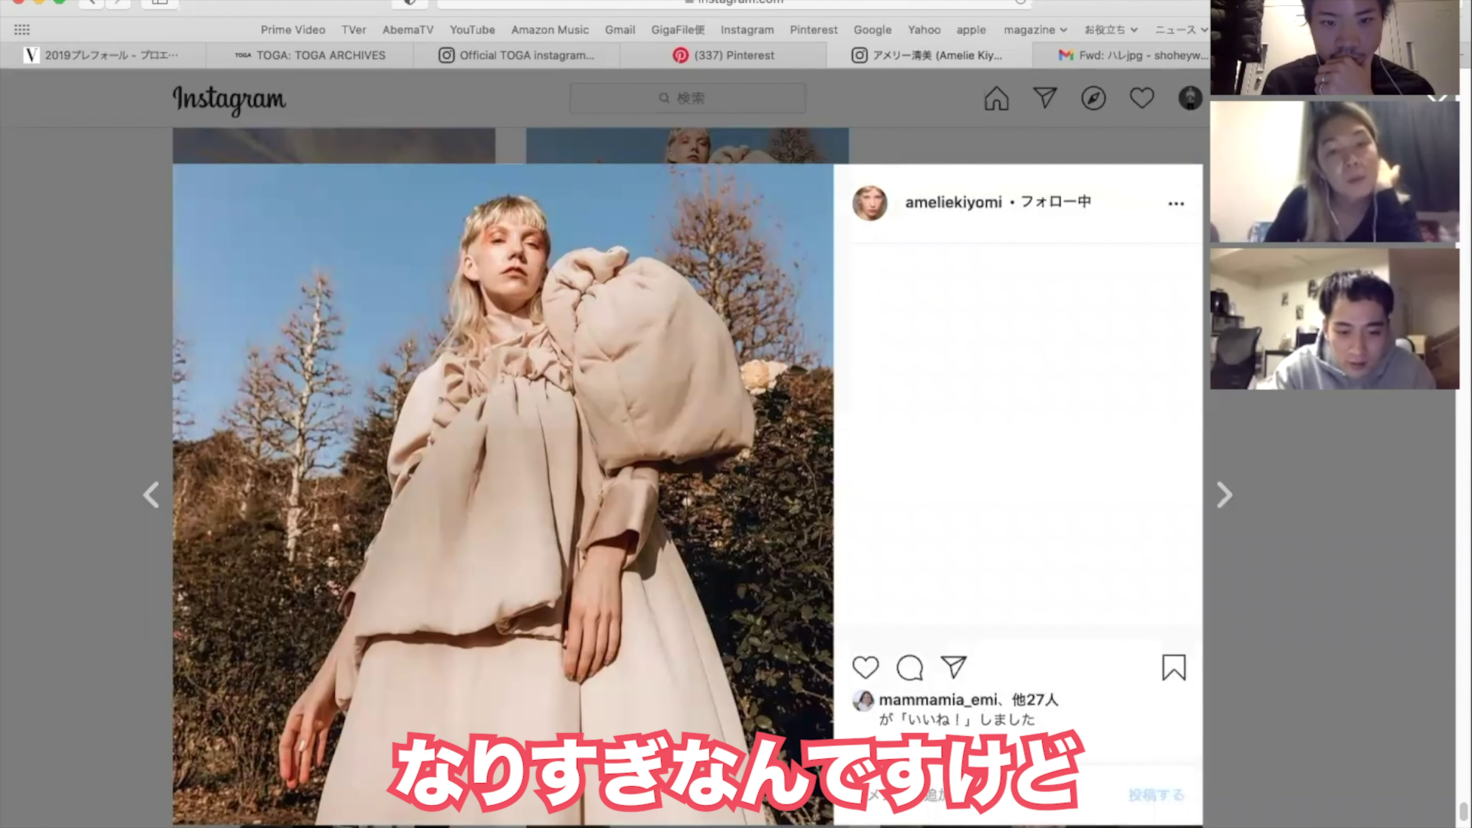
scroll(447, 606, "down", 2)
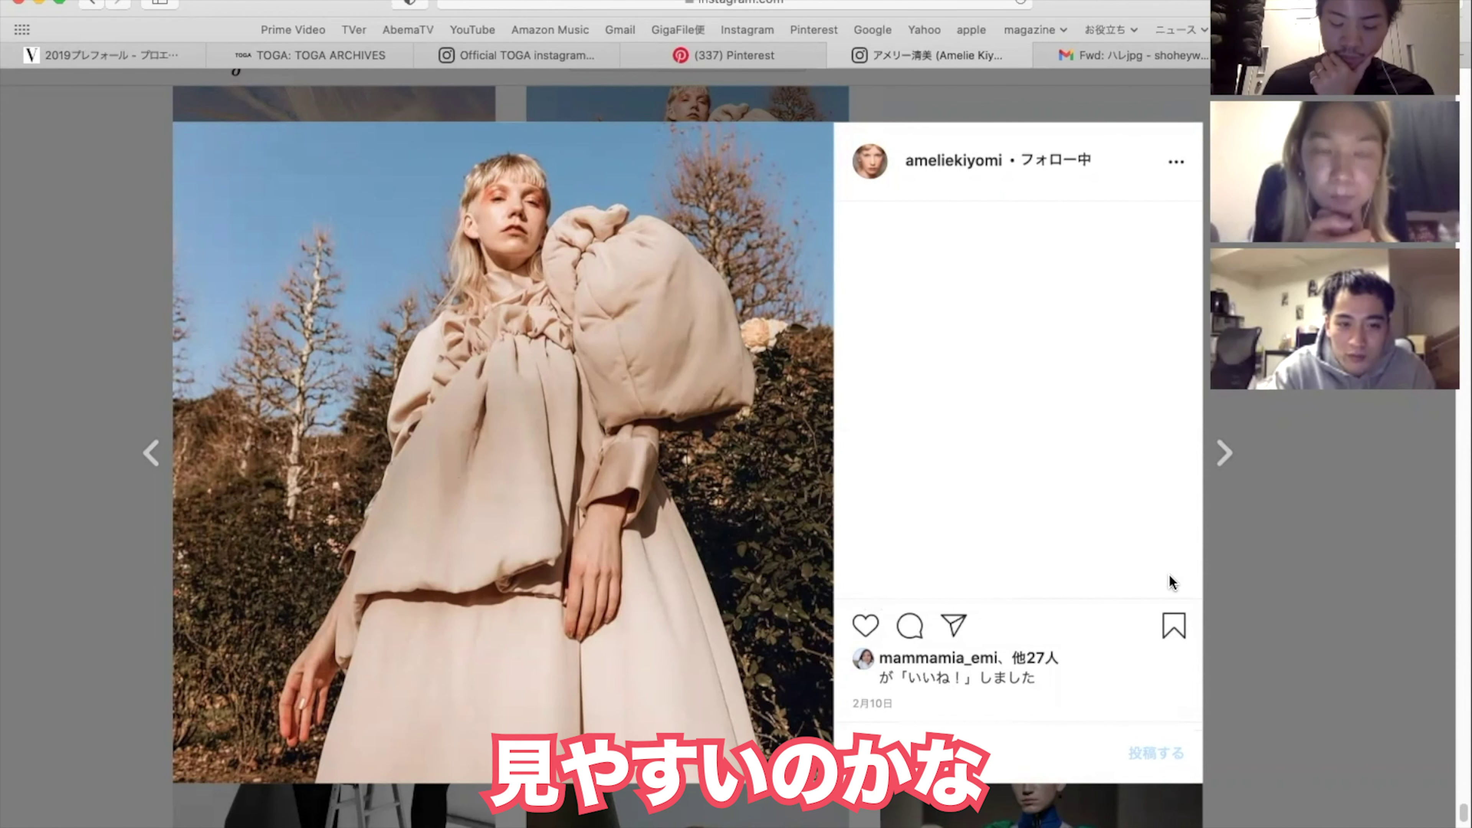
left_click(1295, 600)
Look through the posts below the beige-dress photo, comparing how the street, runway and studio outfits suit their backgrounds.
scroll(1072, 612, "down", 5)
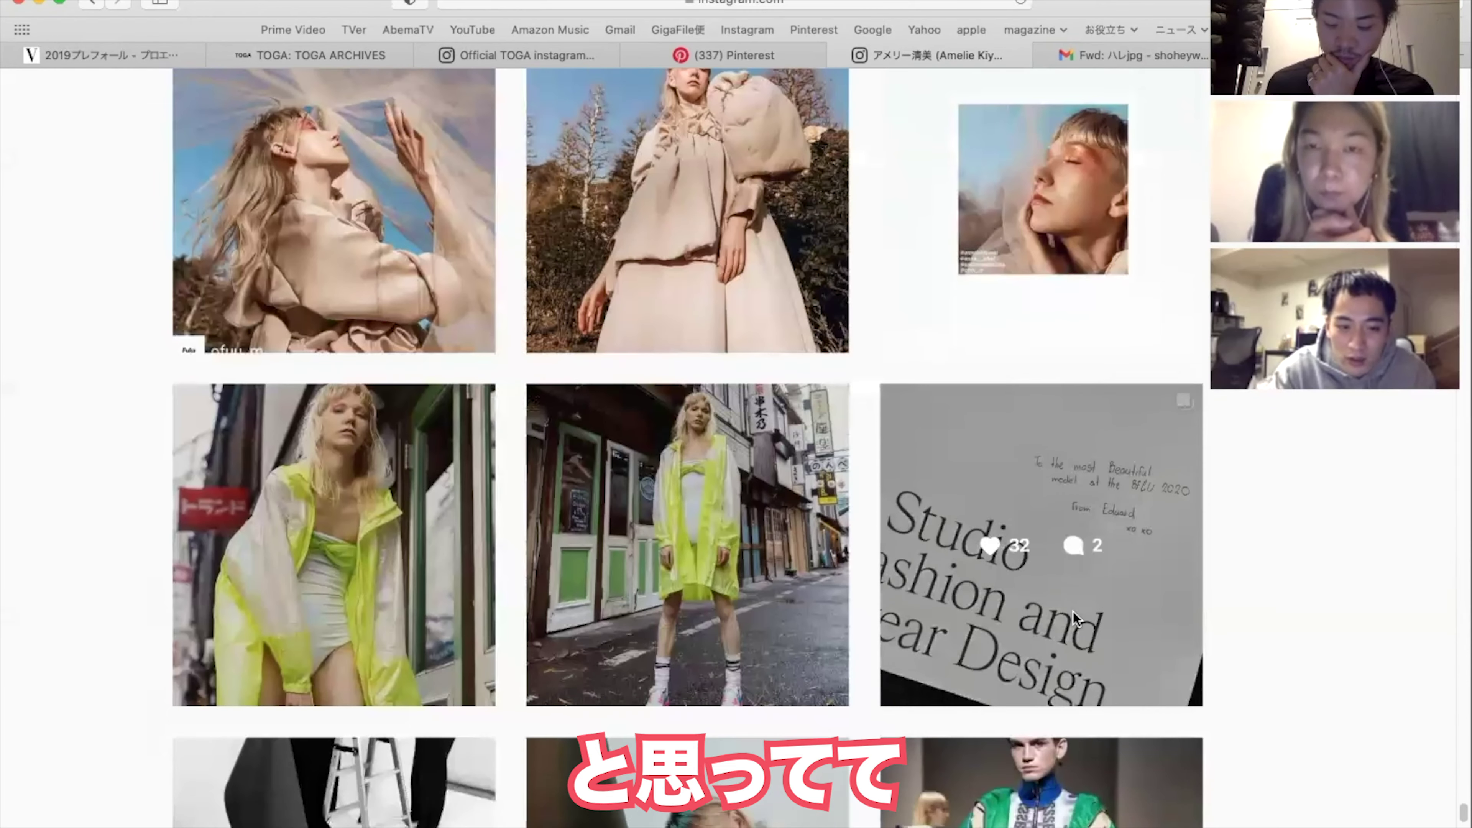
scroll(1073, 612, "down", 6)
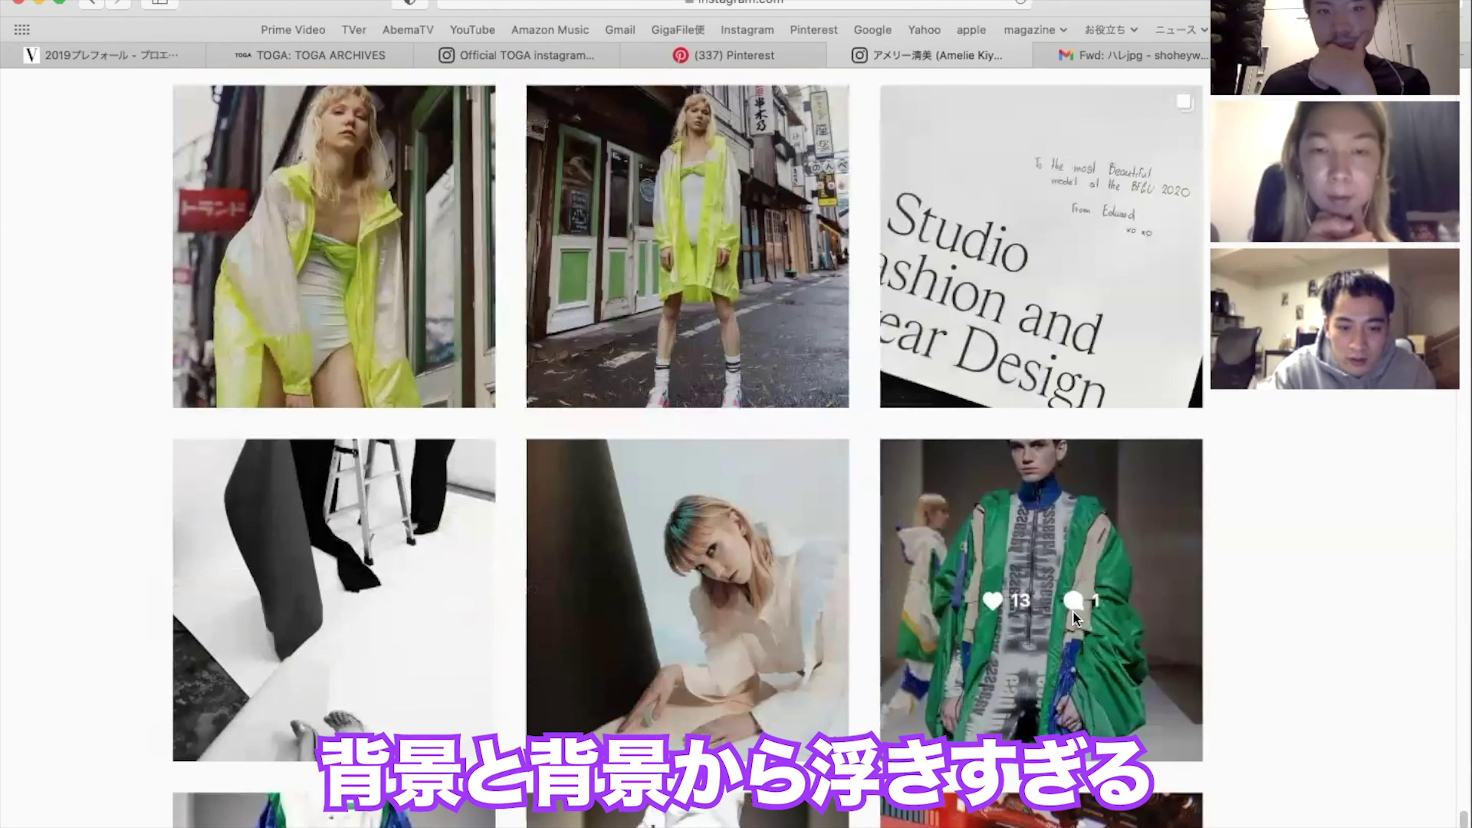
scroll(1073, 612, "down", 13)
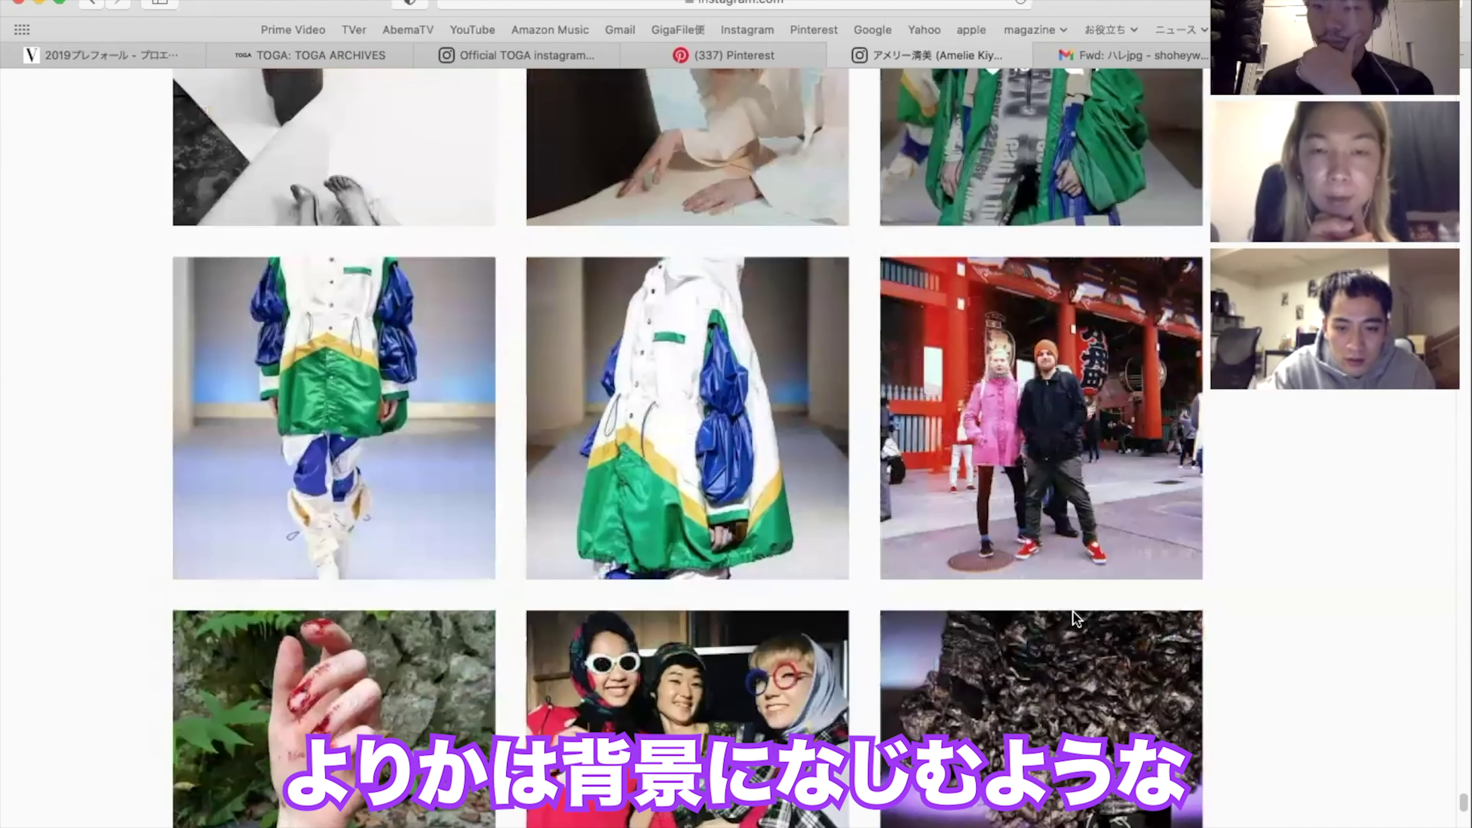
scroll(1072, 612, "down", 4)
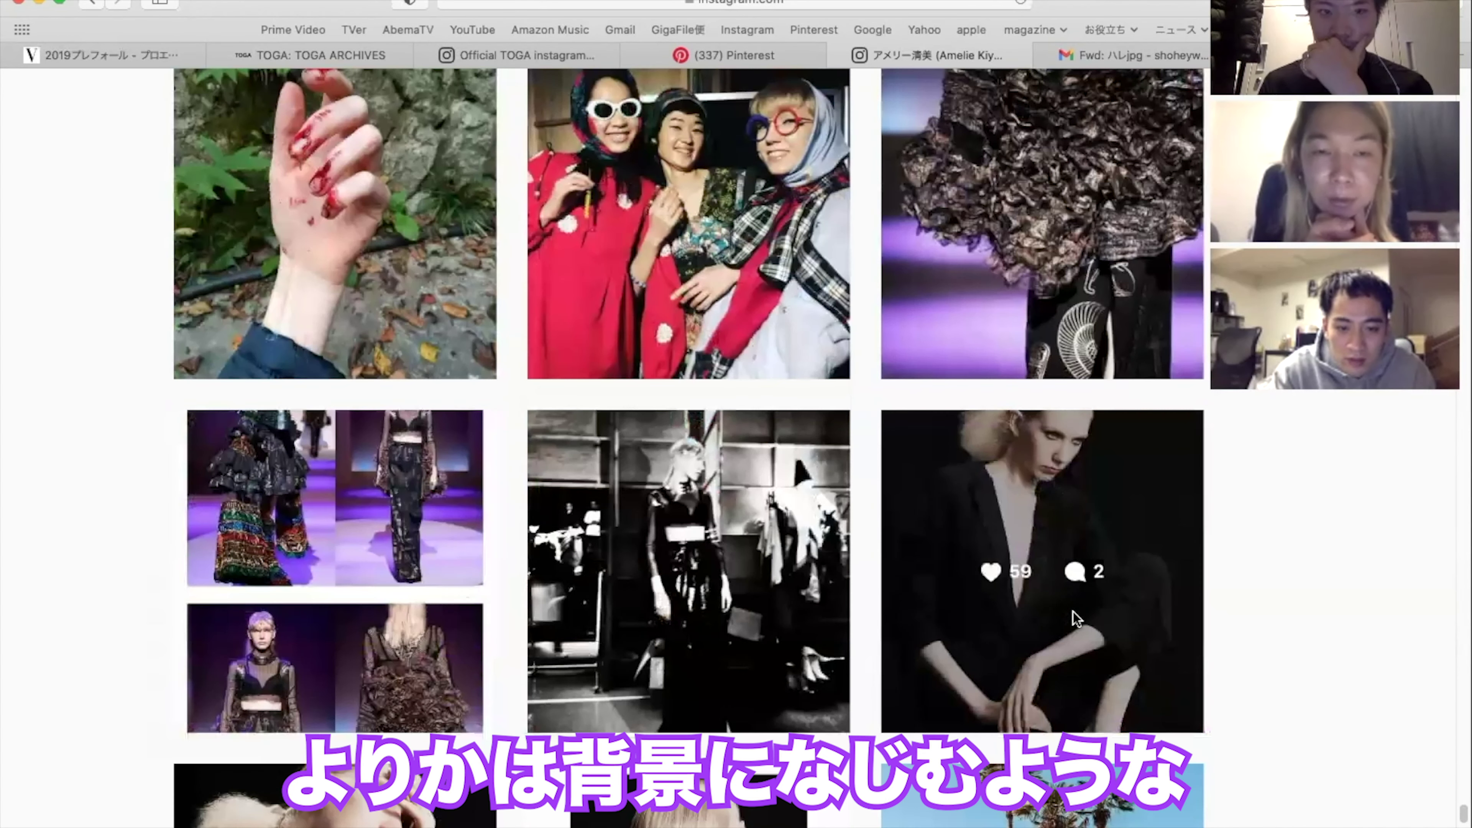
scroll(1072, 612, "down", 19)
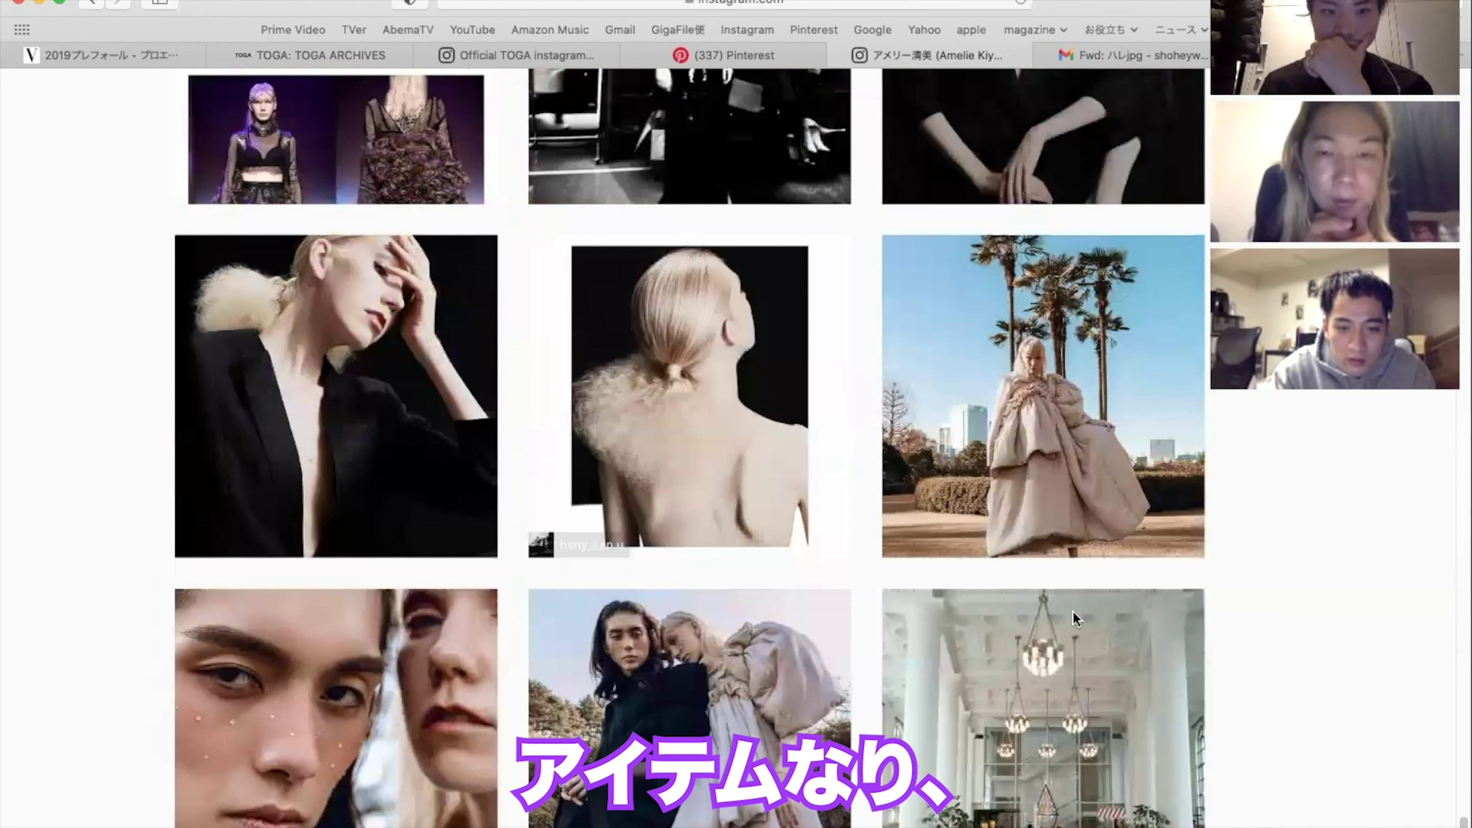
scroll(1073, 611, "down", 15)
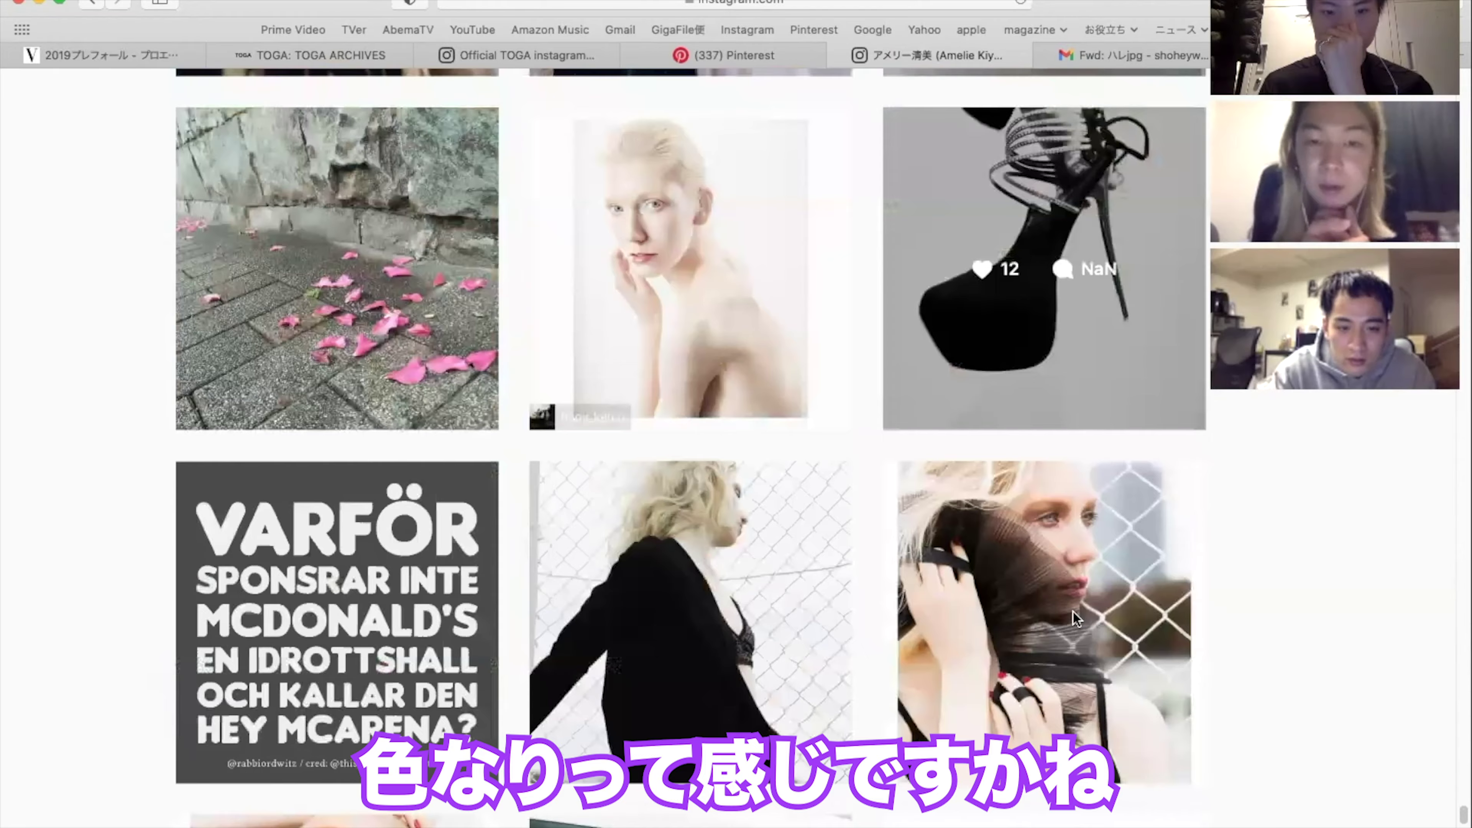
Continue through the model's older posts, examining her portraits, earrings, hair and make-up for different looks.
scroll(1073, 611, "down", 20)
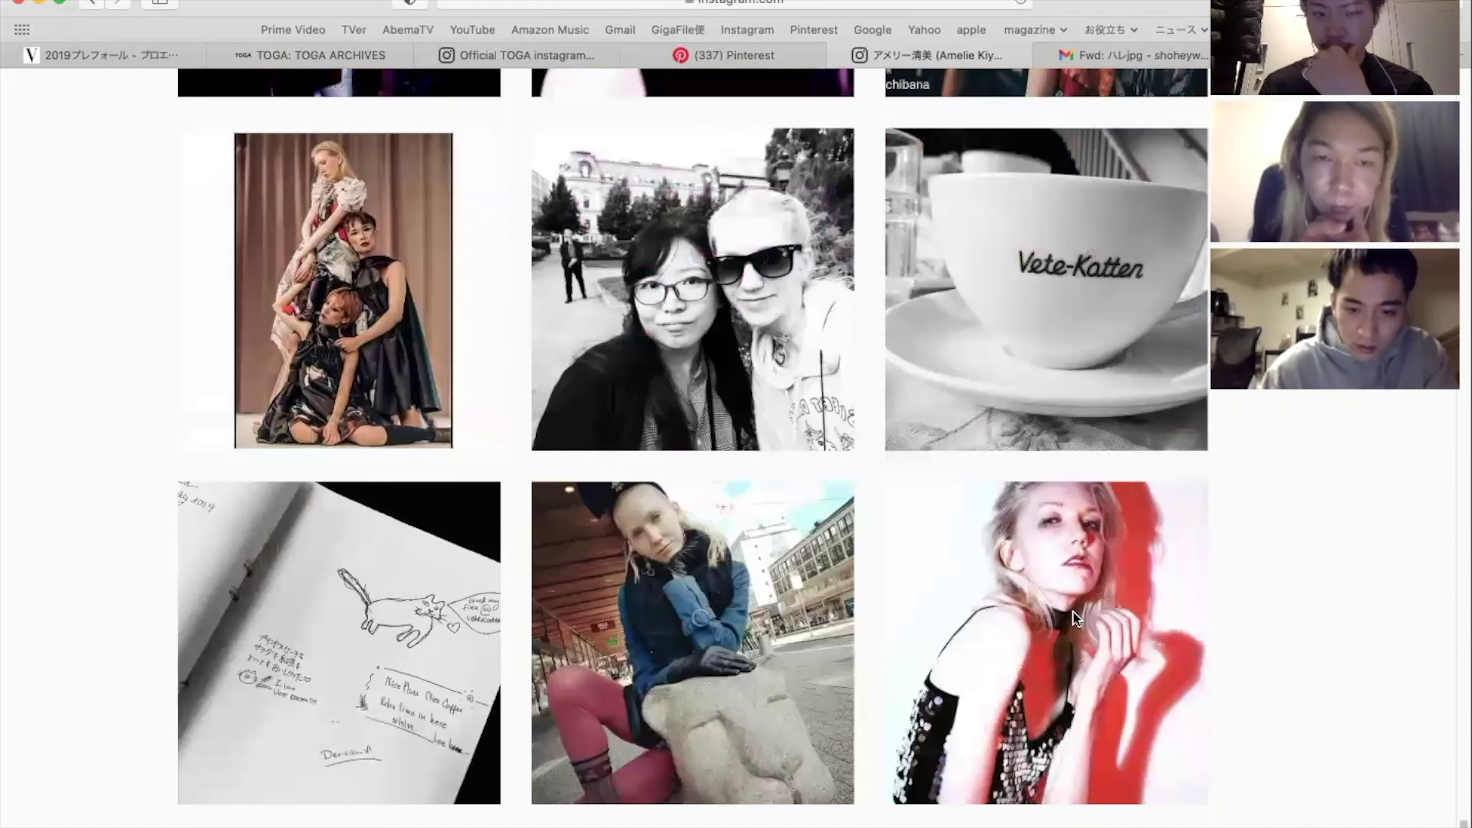
scroll(1073, 612, "down", 4)
scroll(1073, 611, "down", 17)
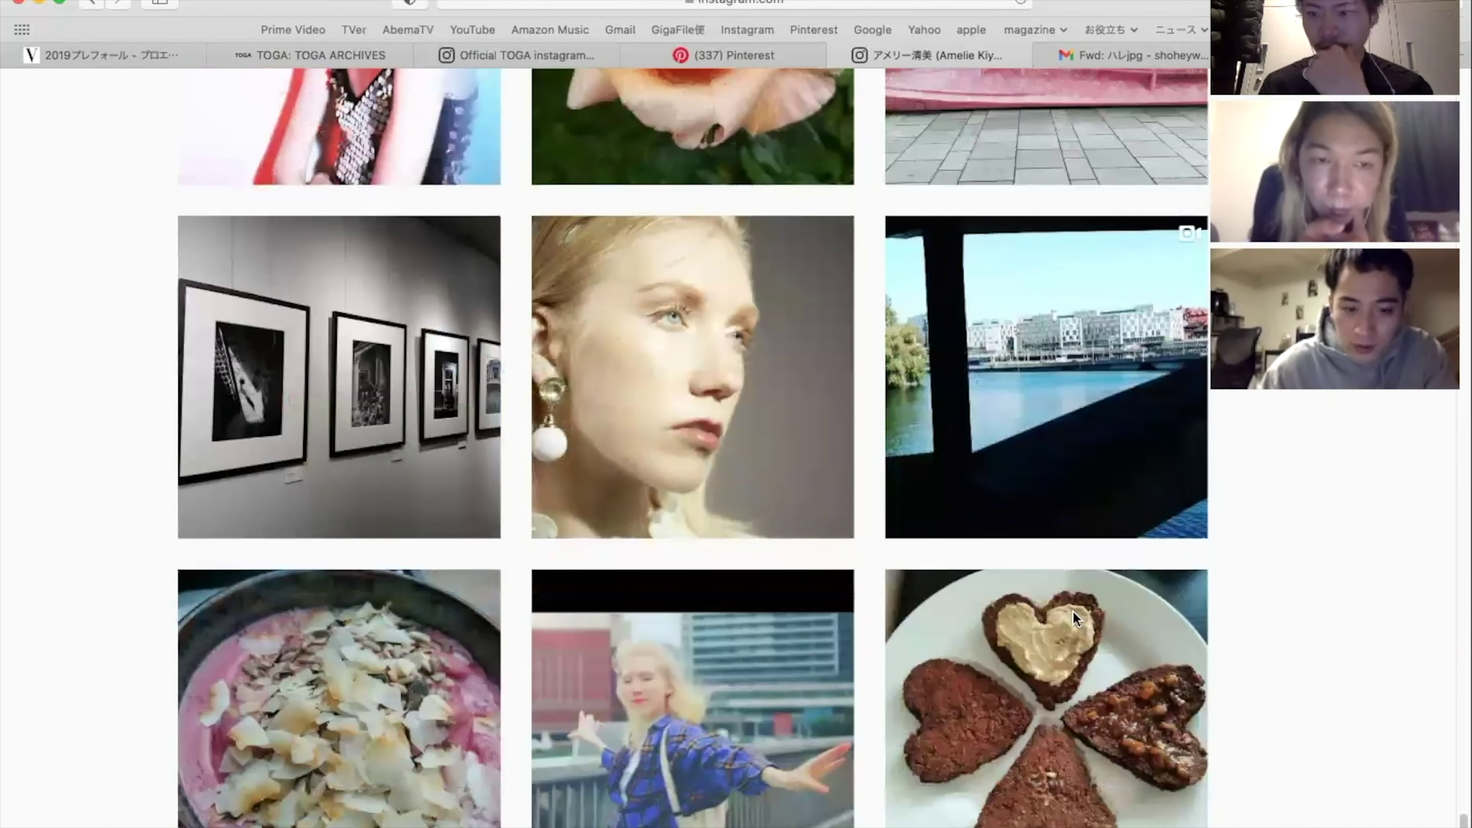
scroll(1072, 611, "down", 16)
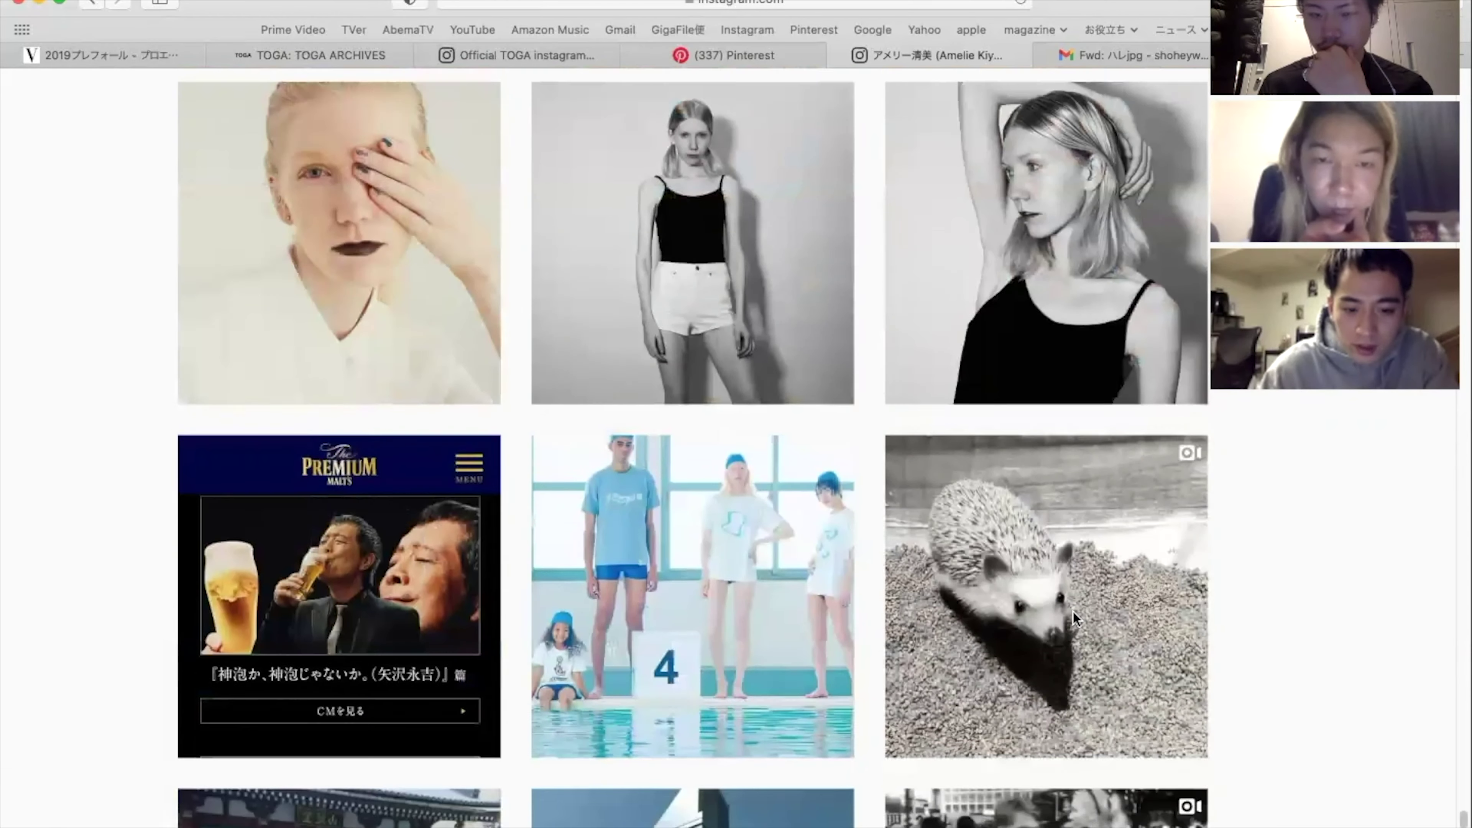
scroll(1073, 611, "down", 20)
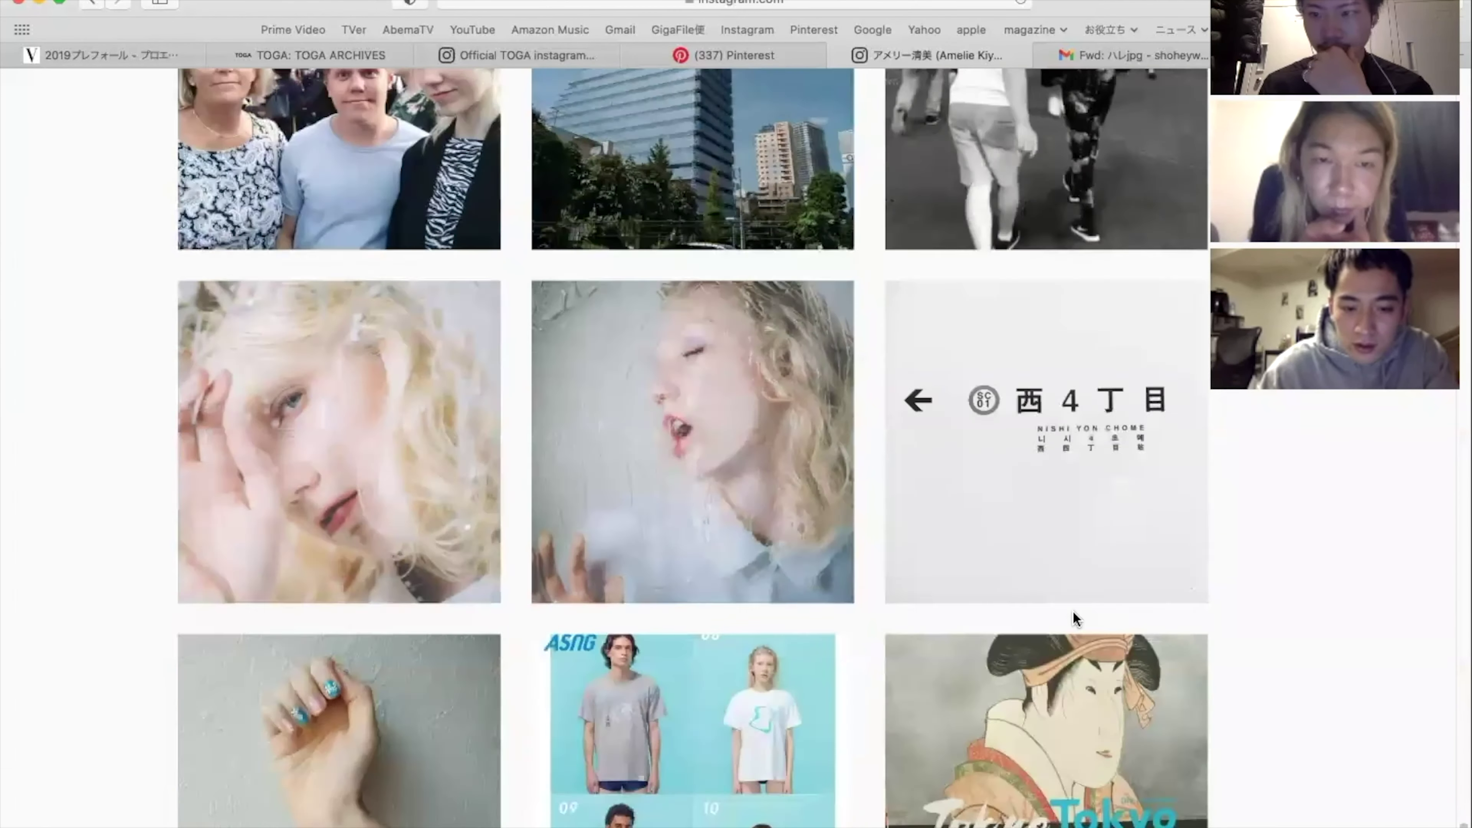
scroll(1073, 611, "down", 20)
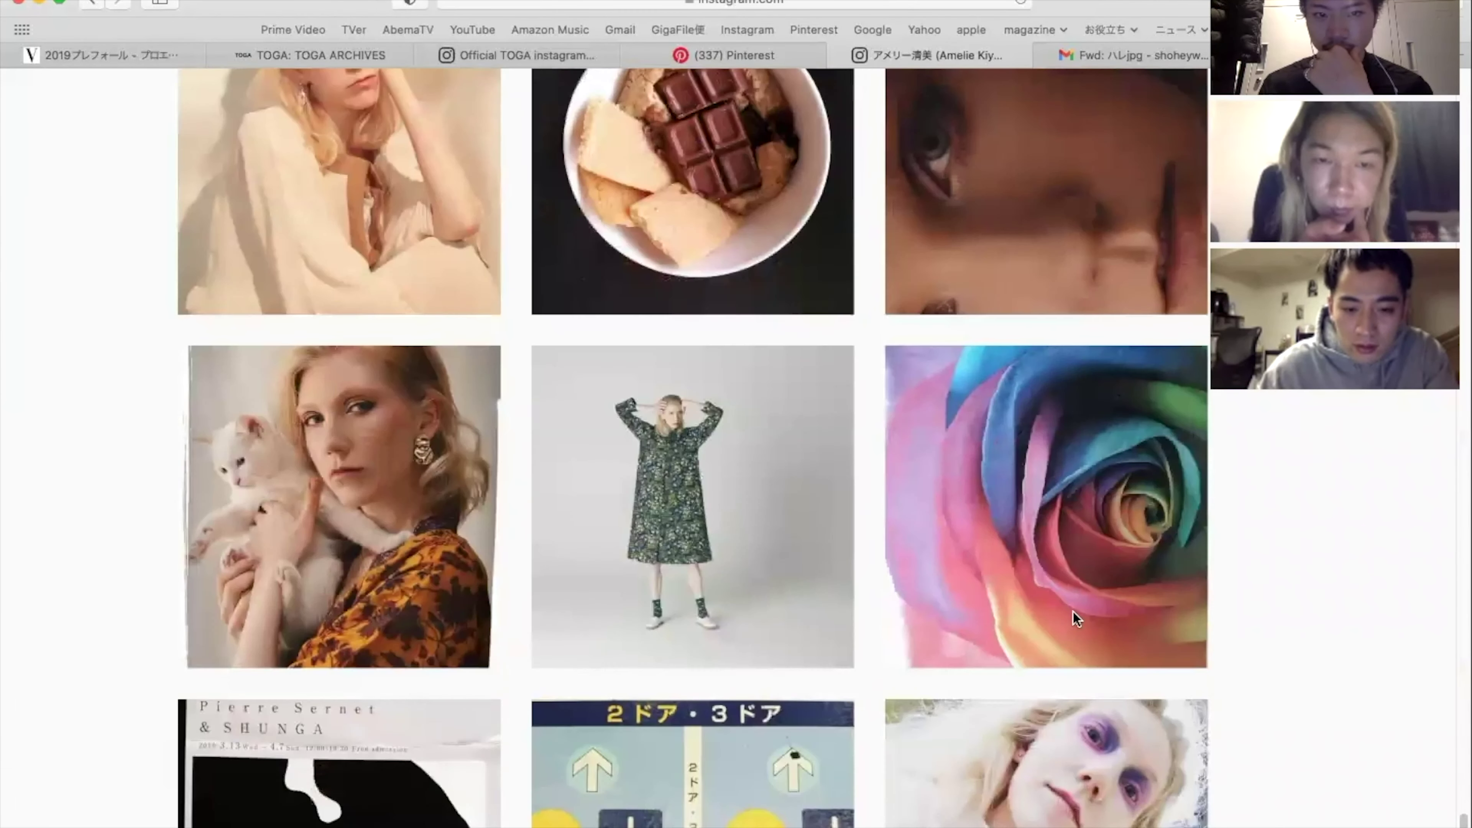
scroll(1073, 611, "down", 20)
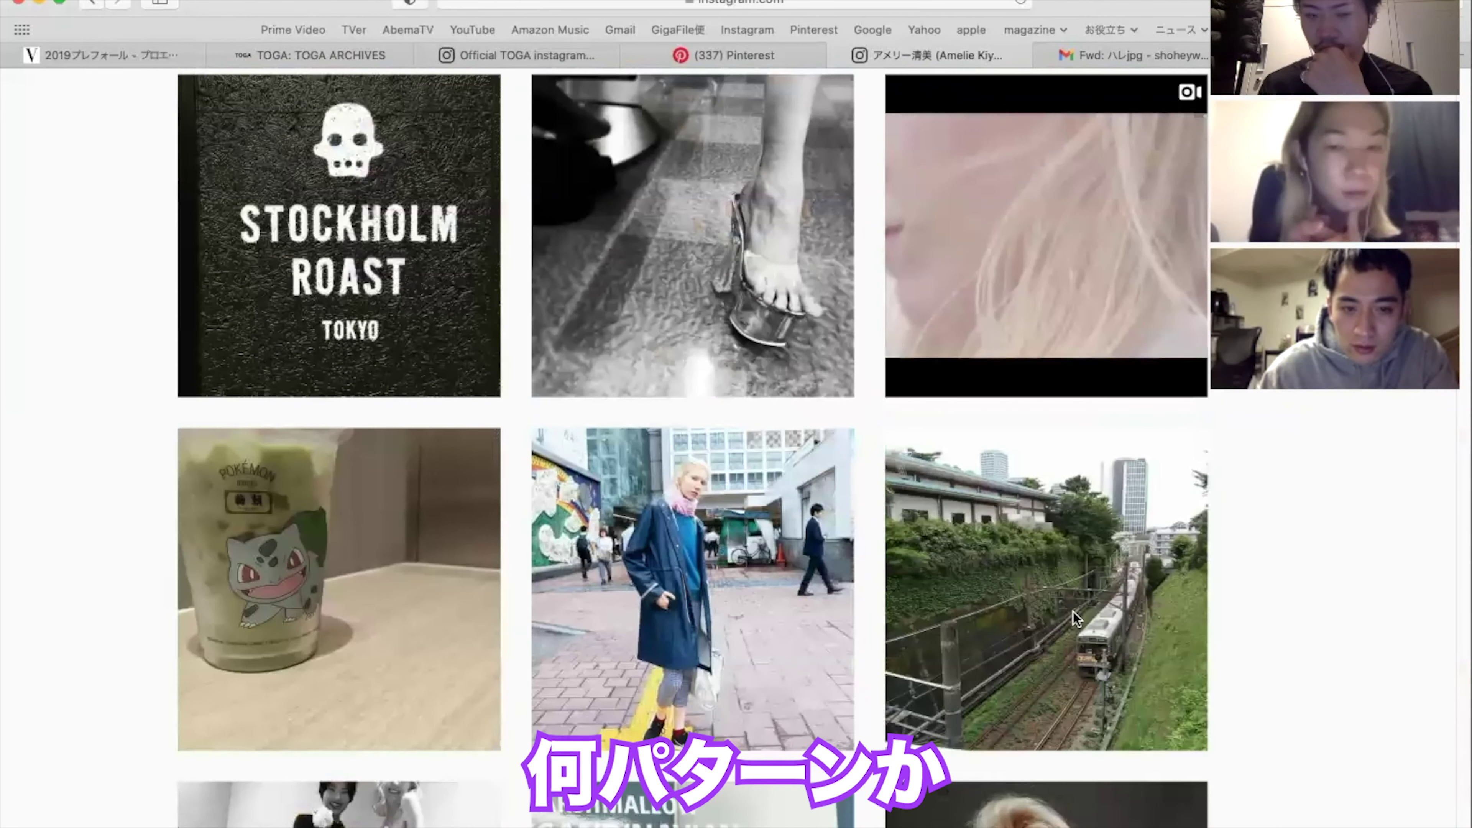
Review the older outdoor fashion shots, portraits, ring close-up and black-and-white poses on the profile for styling, proportions and posing.
scroll(1072, 612, "down", 2)
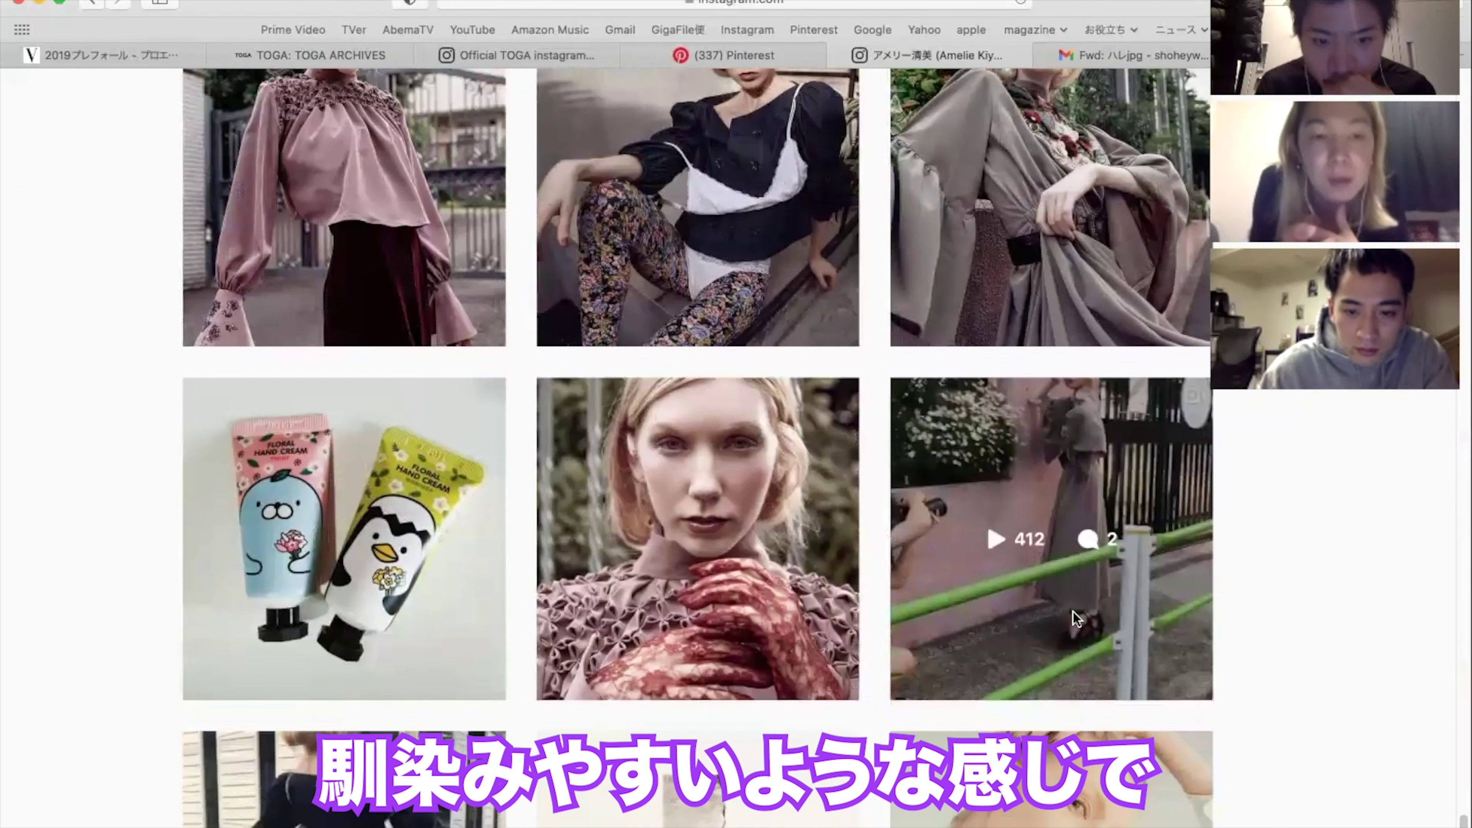
scroll(1072, 612, "up", 2)
scroll(1073, 612, "down", 3)
scroll(1072, 612, "down", 10)
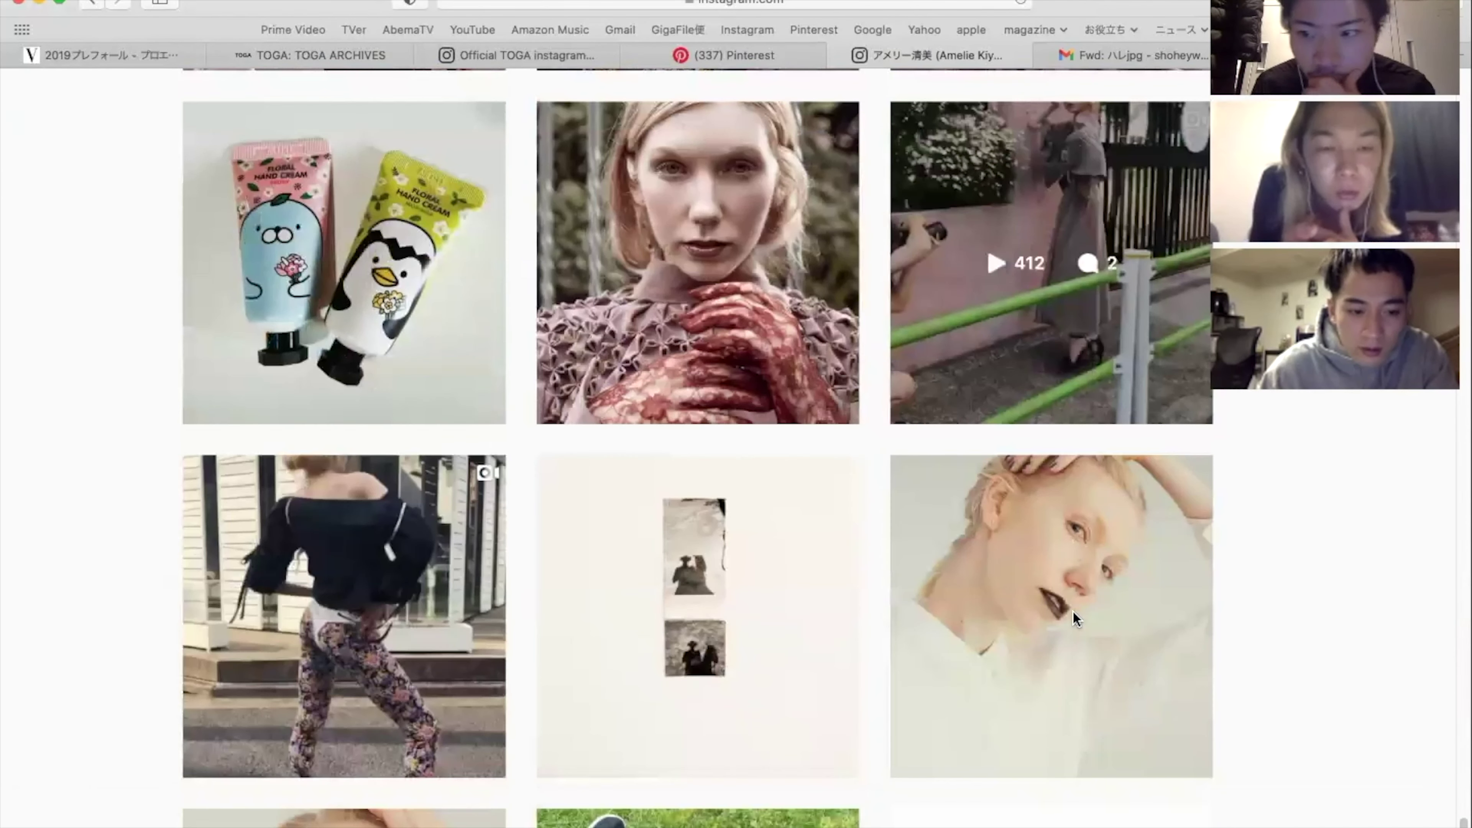
scroll(1073, 611, "down", 20)
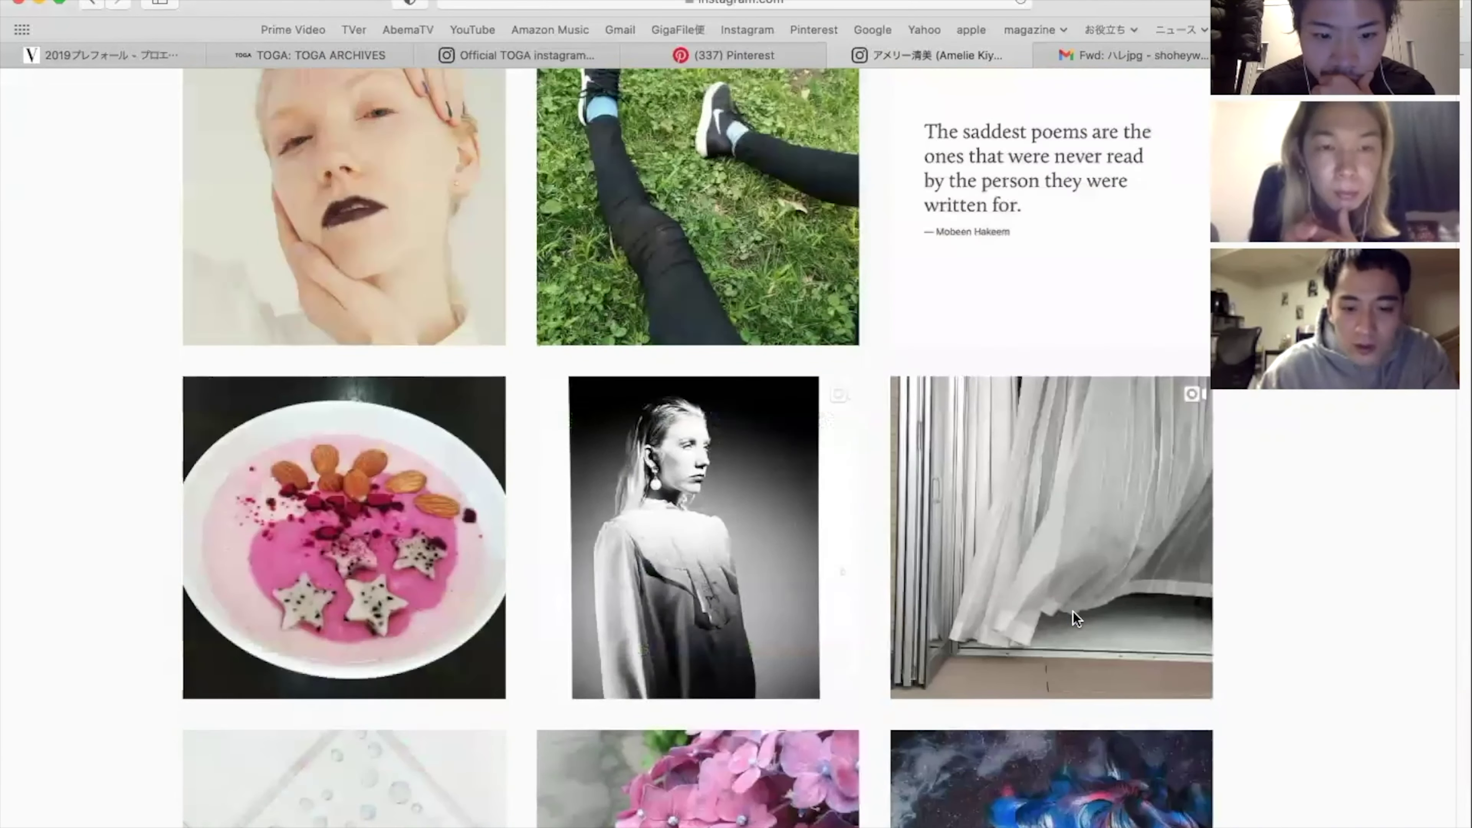
scroll(1072, 611, "down", 20)
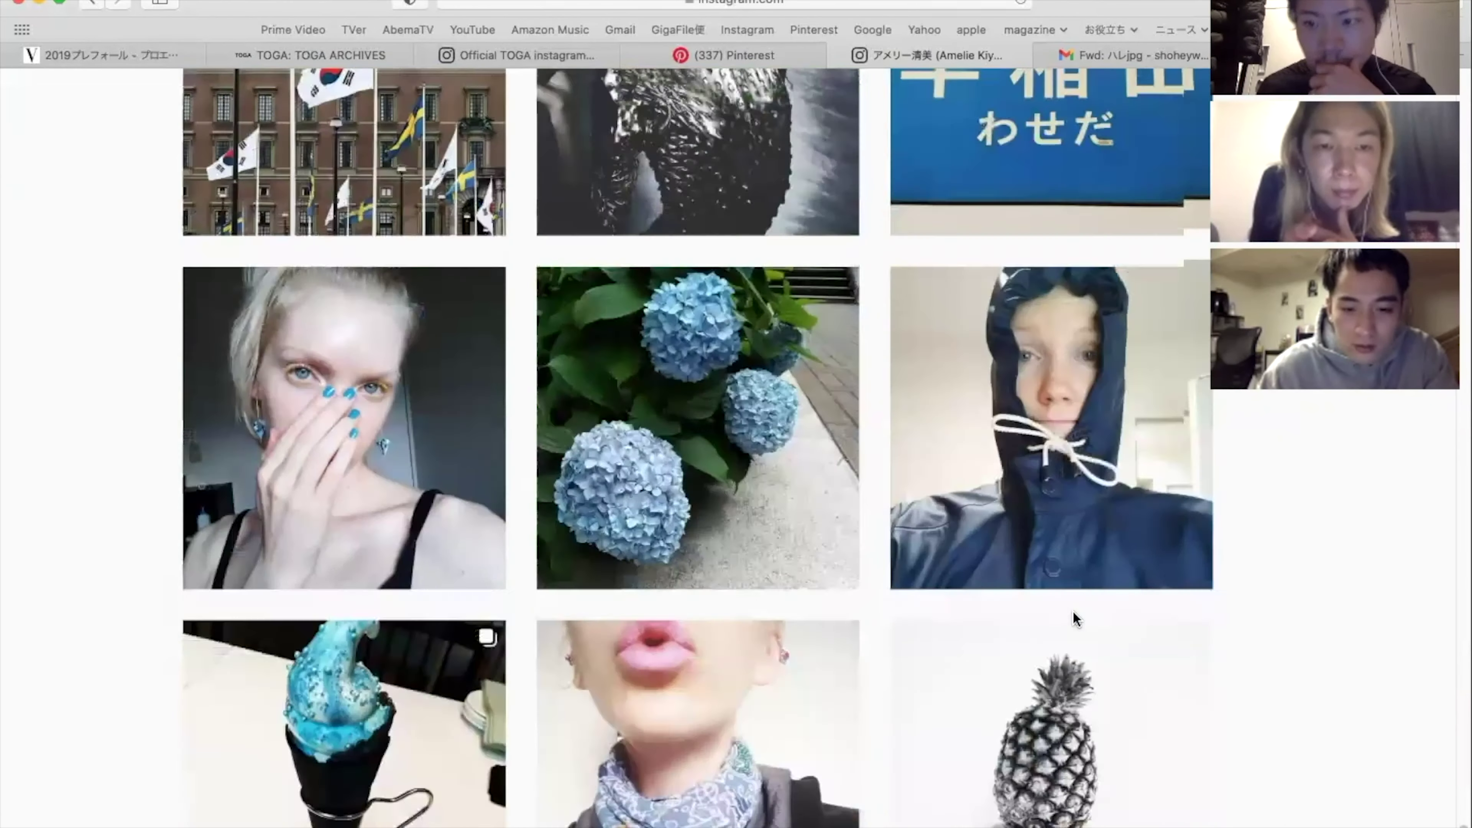
scroll(1073, 612, "down", 20)
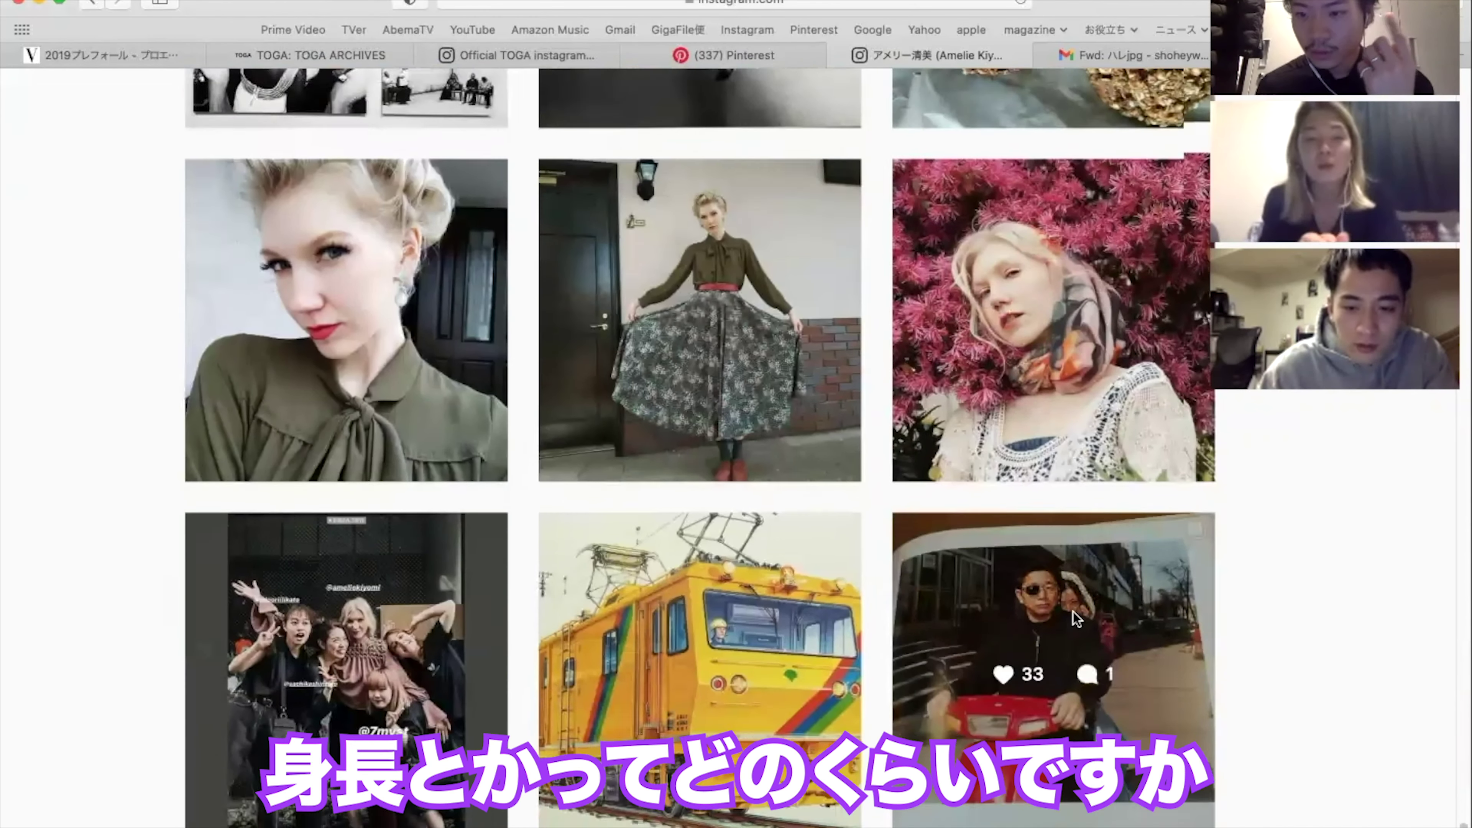
scroll(1072, 618, "down", 5)
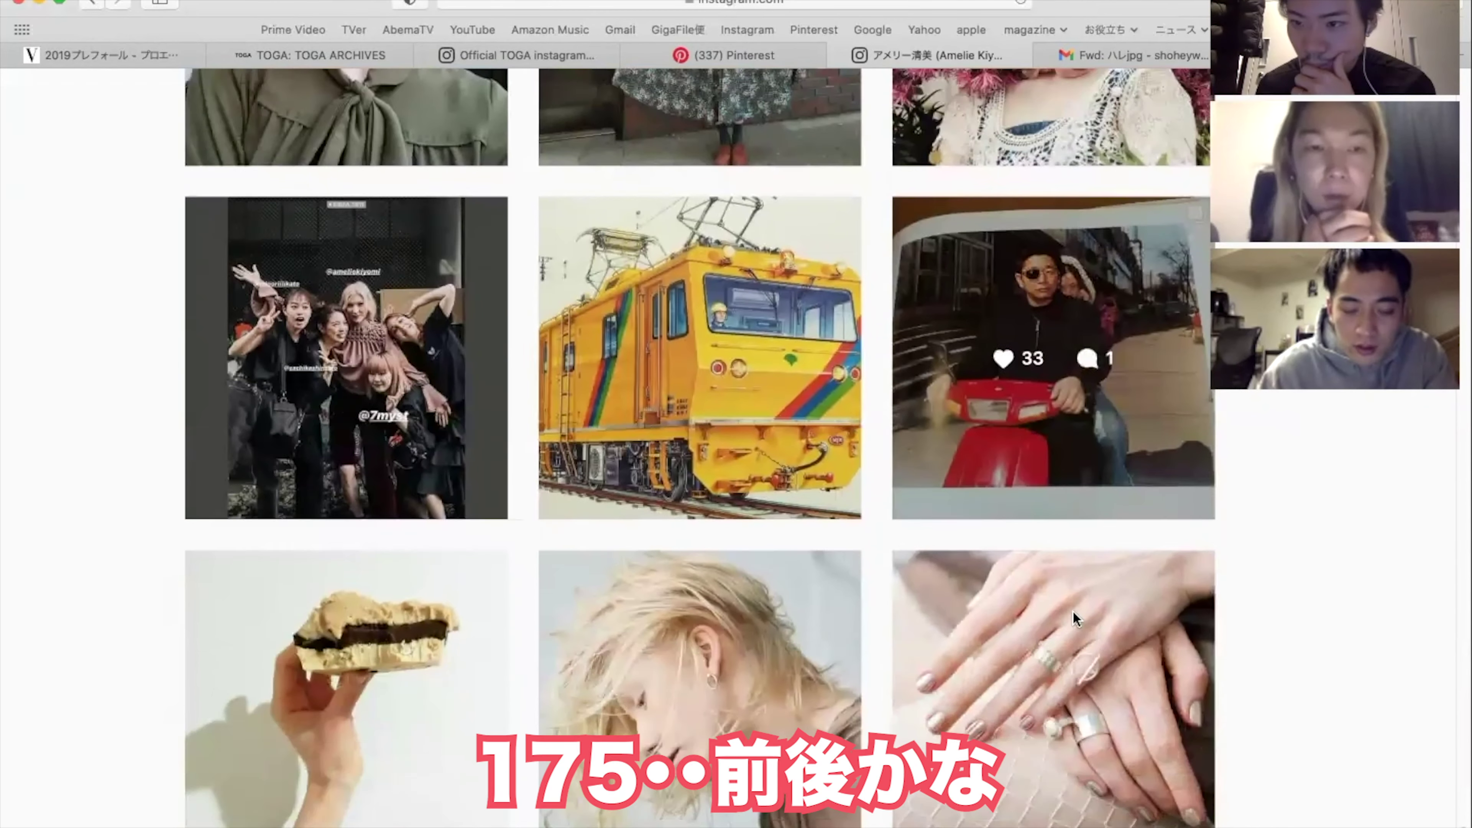
scroll(1073, 611, "down", 9)
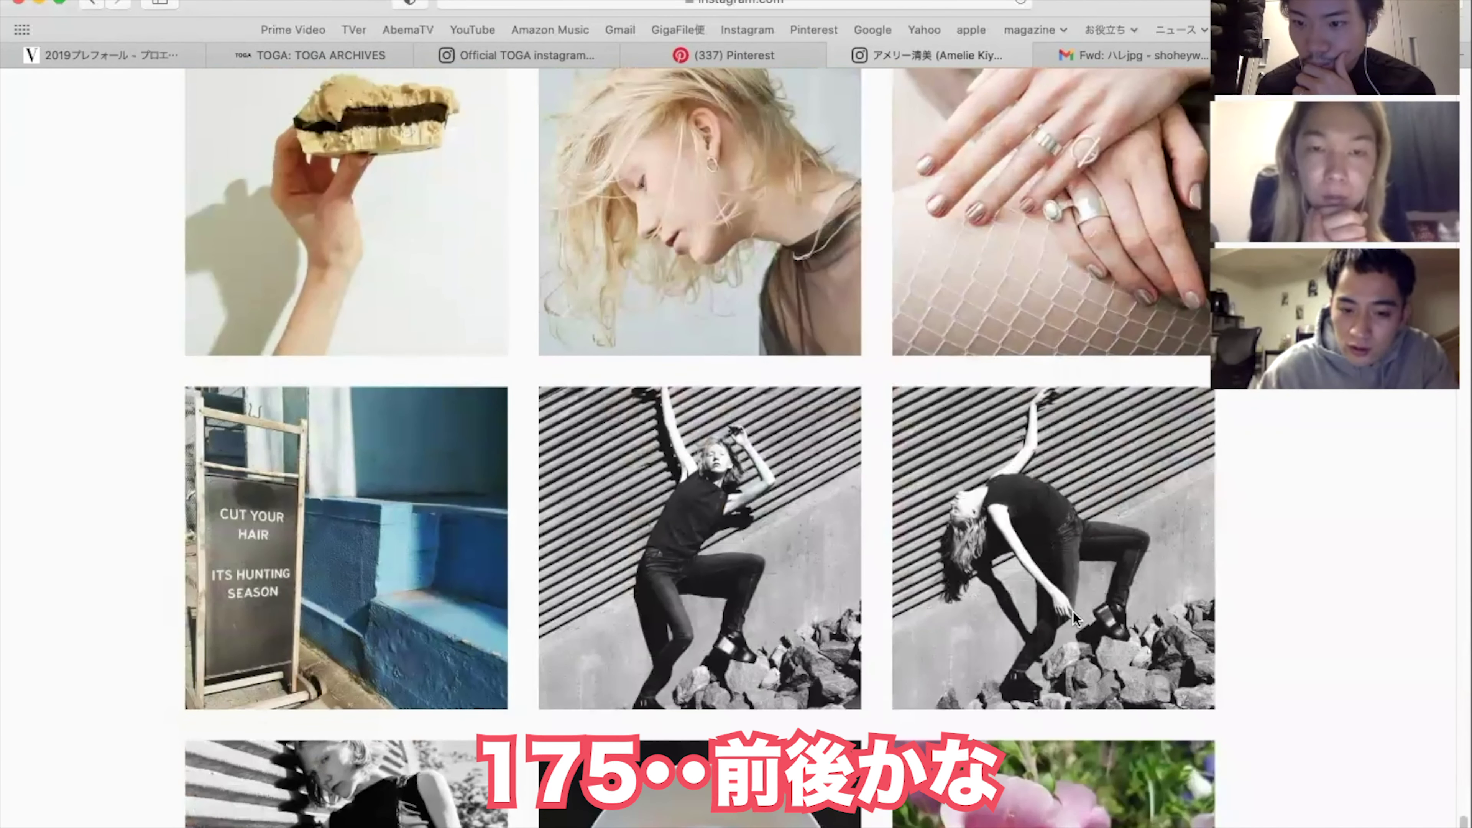
scroll(1072, 612, "down", 20)
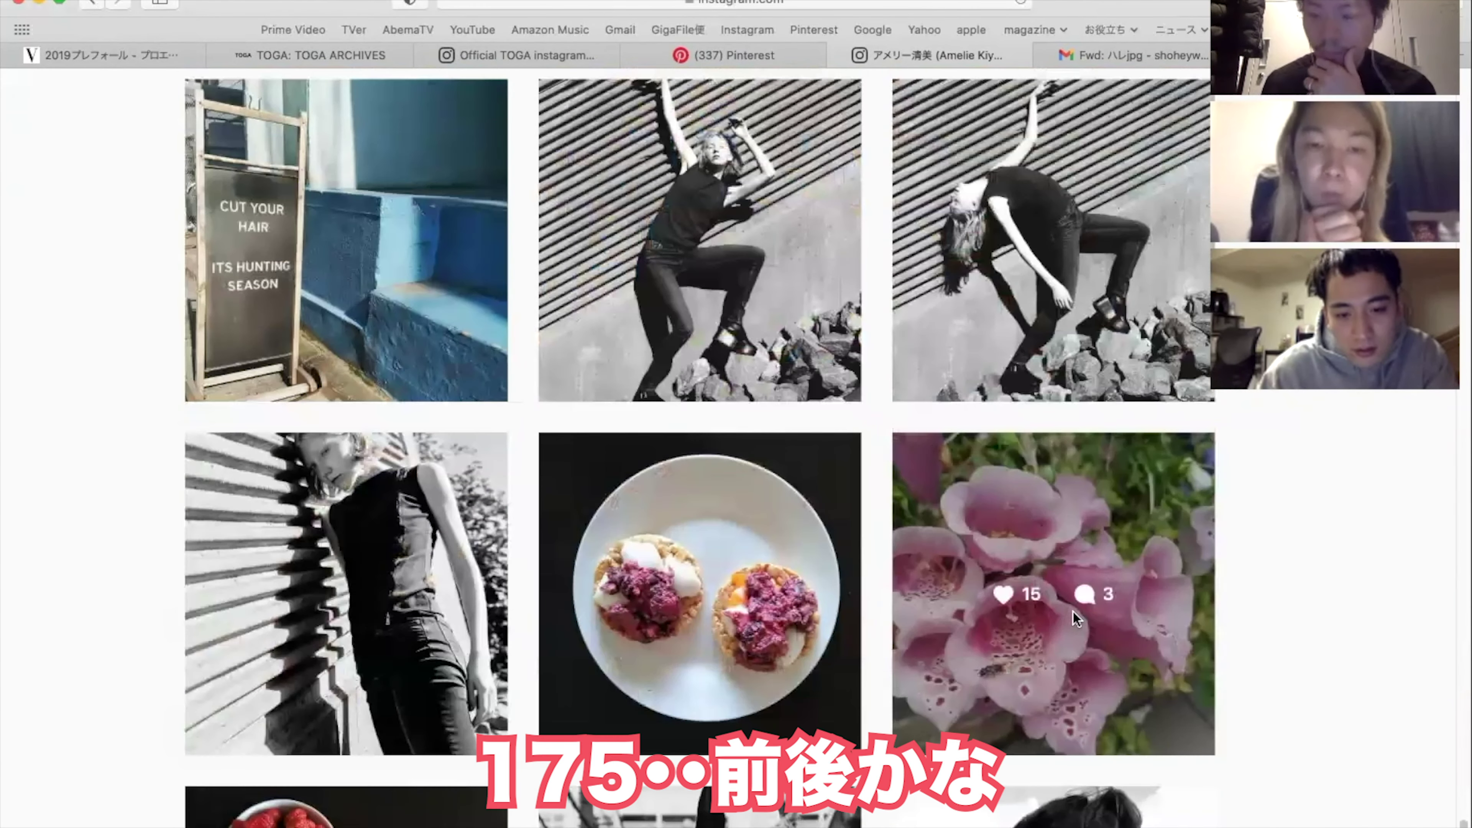
Continue through the model's oldest posts, examining the close-up portraits with earrings and rings, the seated studio pose and the editorial outfits.
scroll(1072, 611, "down", 13)
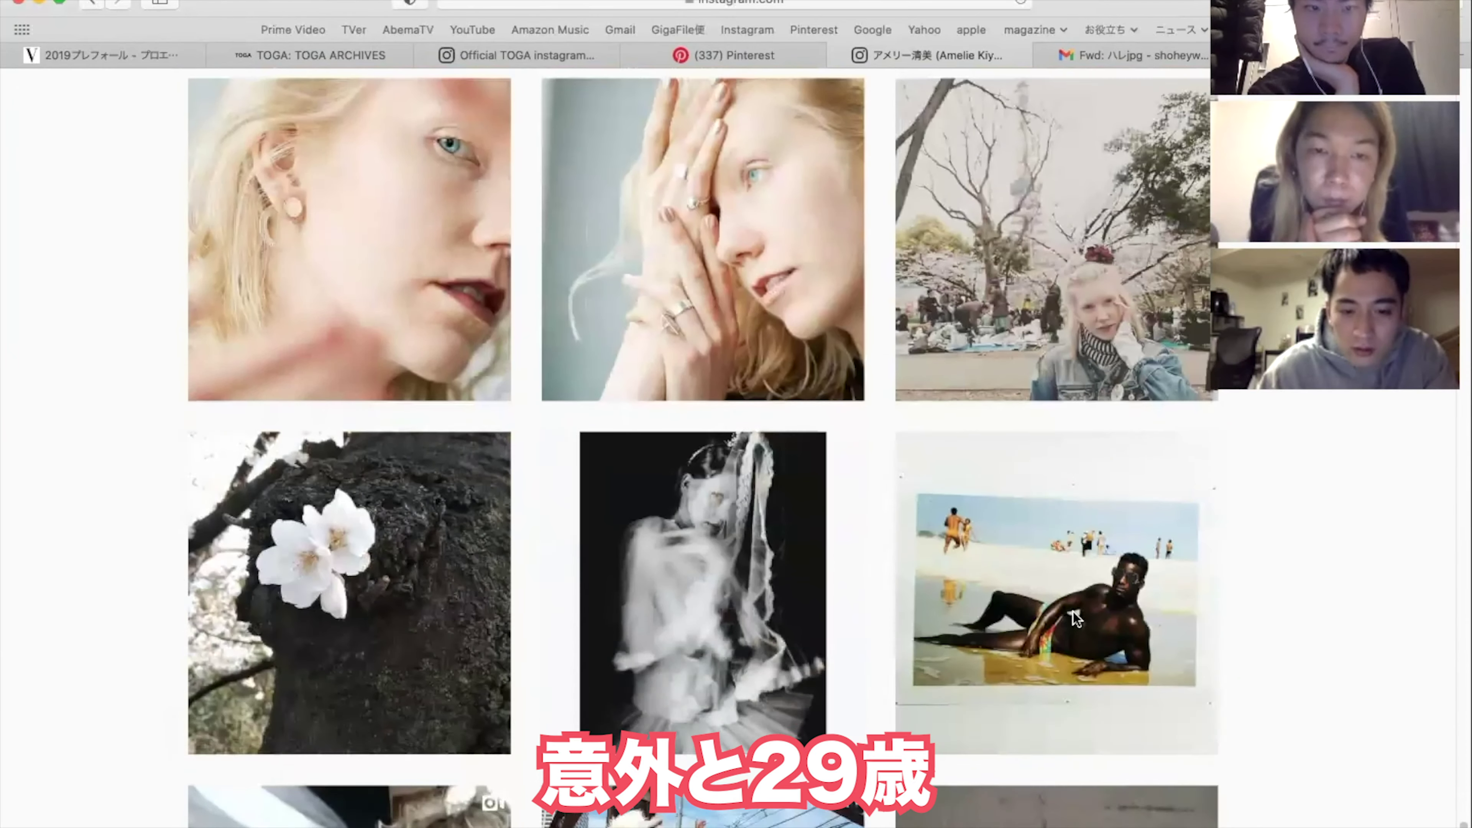
scroll(1073, 611, "down", 8)
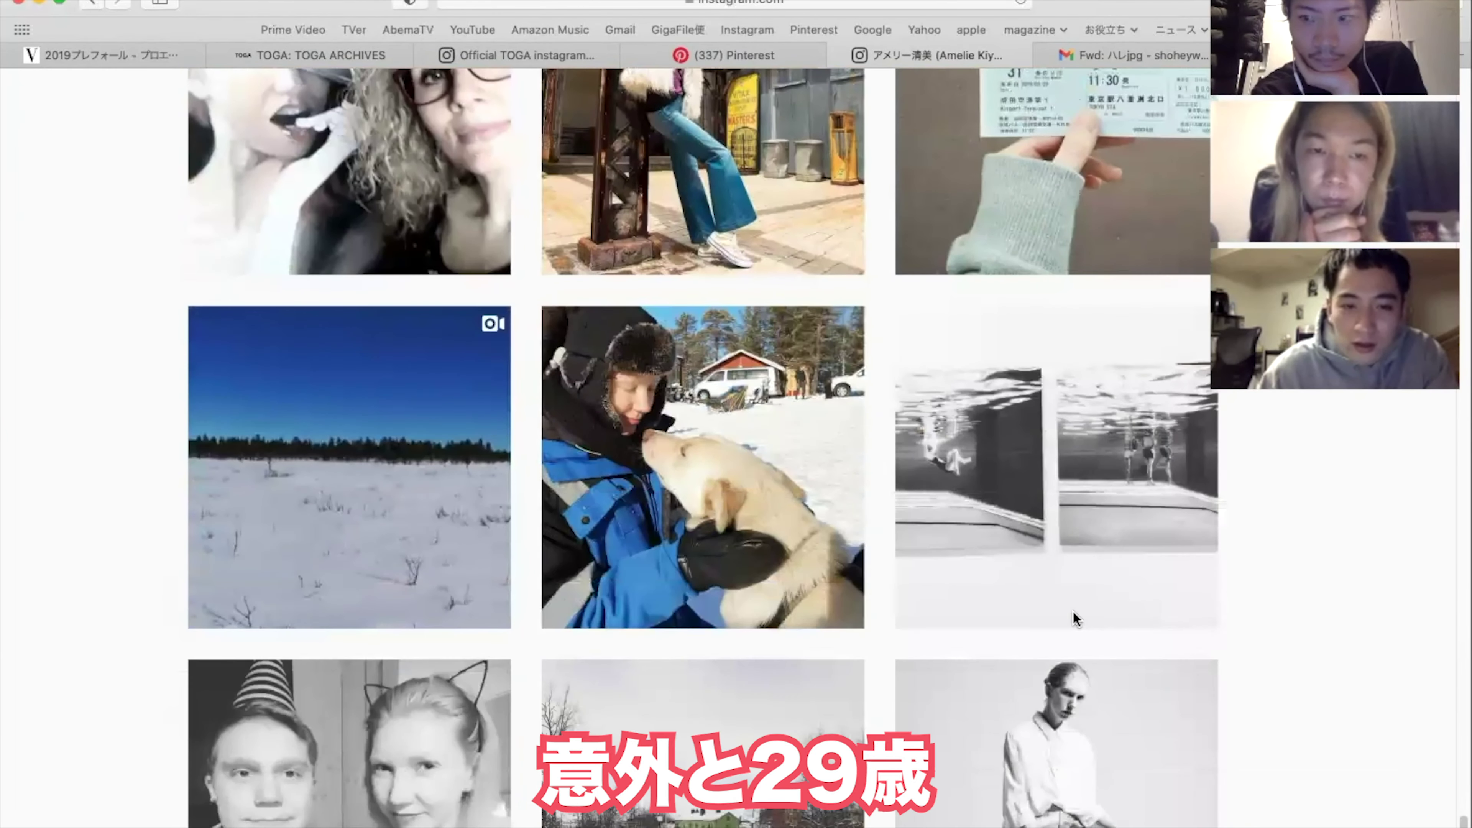
scroll(1072, 611, "down", 20)
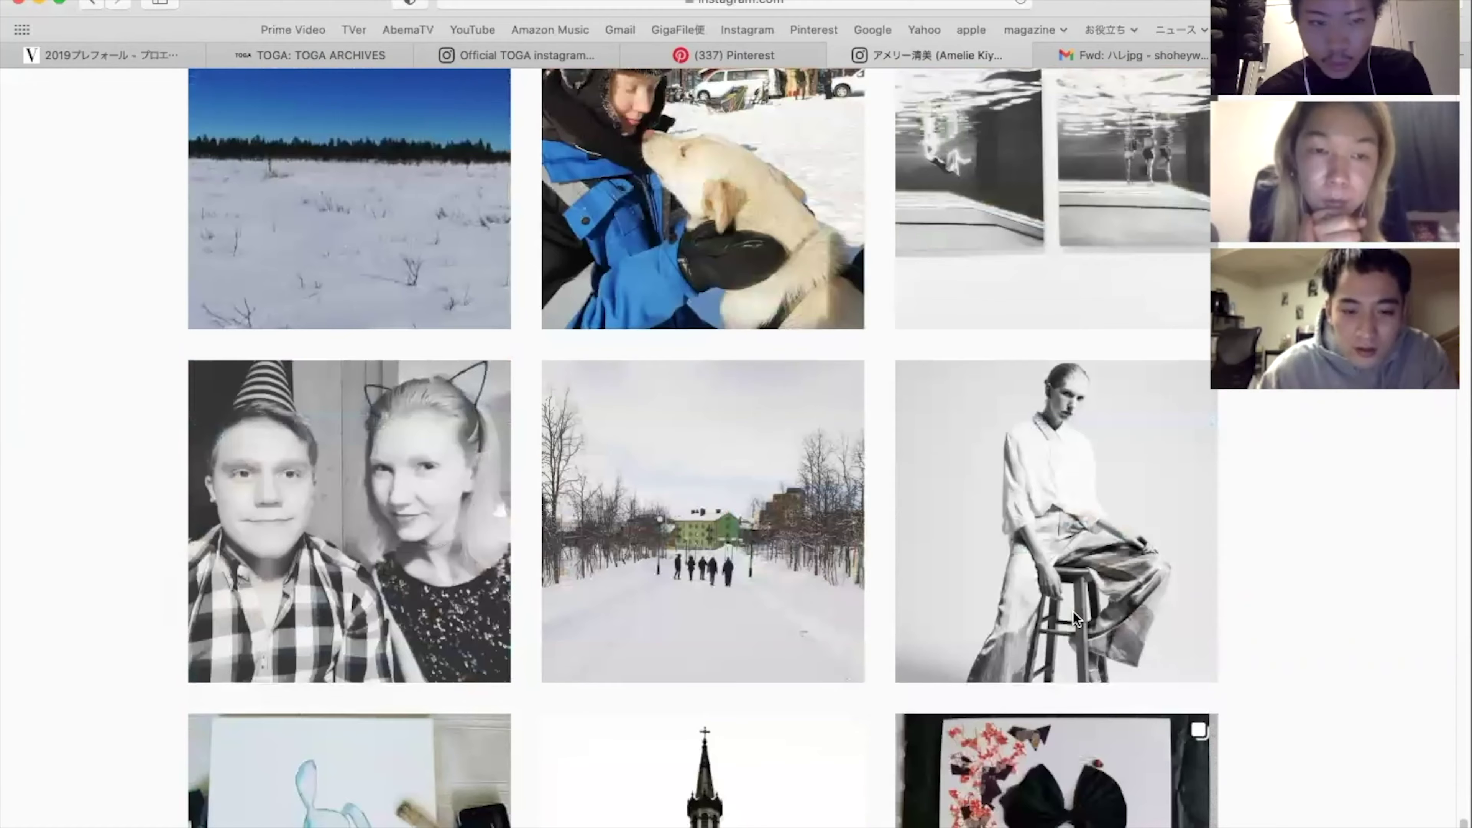
scroll(1072, 612, "down", 17)
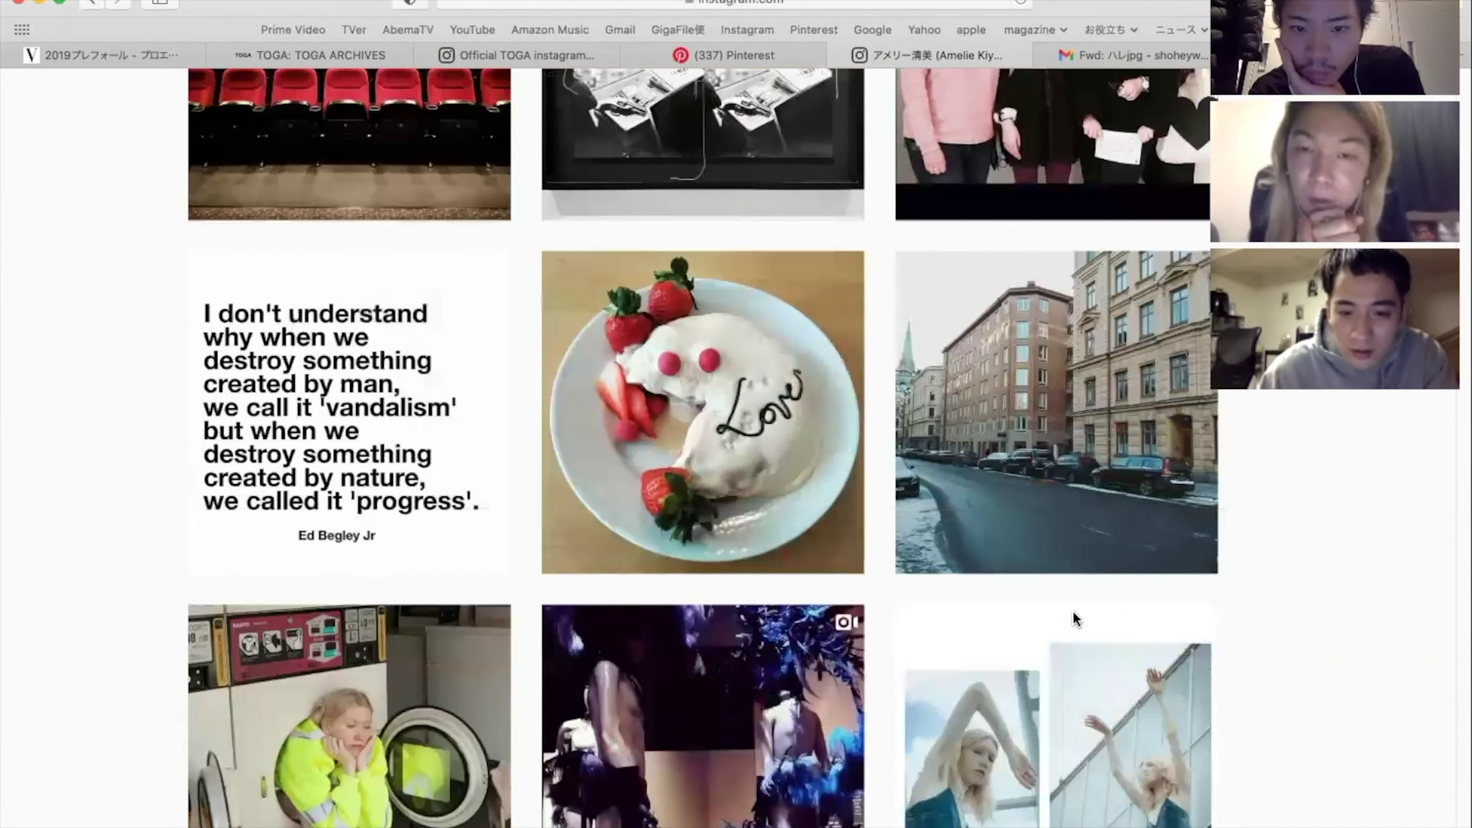
scroll(1072, 613, "down", 13)
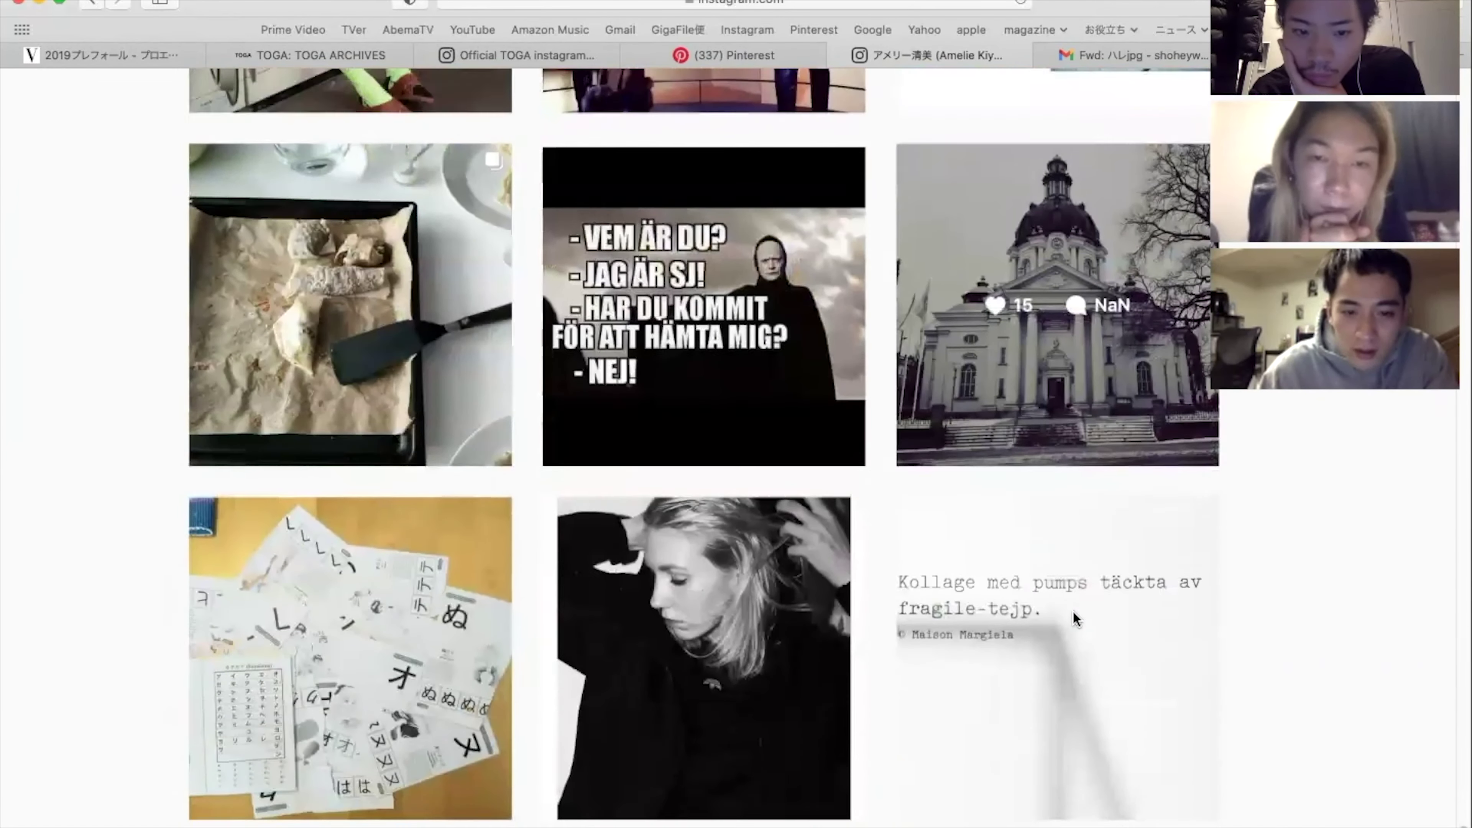
scroll(1073, 612, "down", 11)
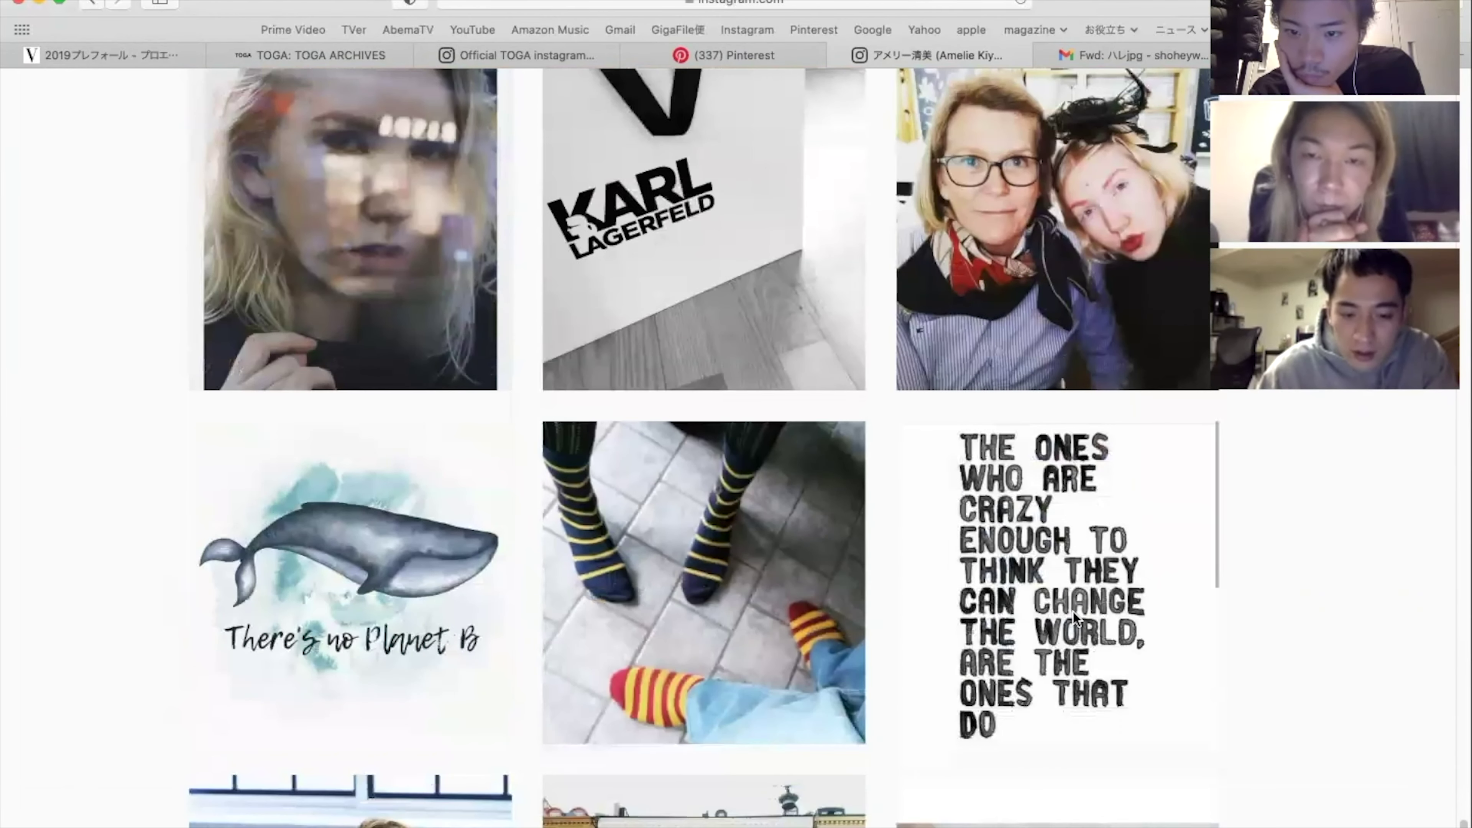
scroll(1072, 612, "down", 20)
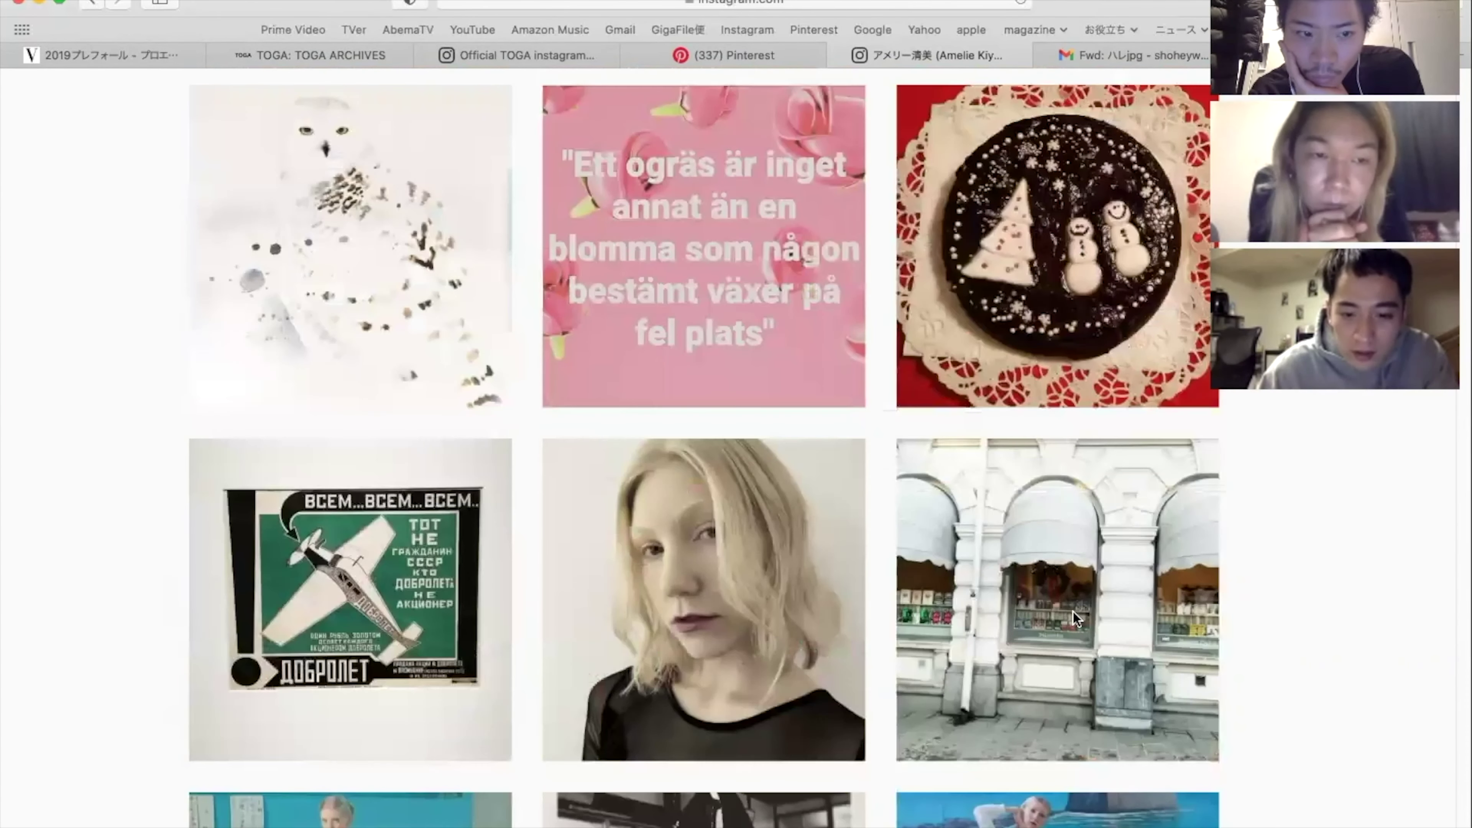
scroll(1072, 613, "down", 17)
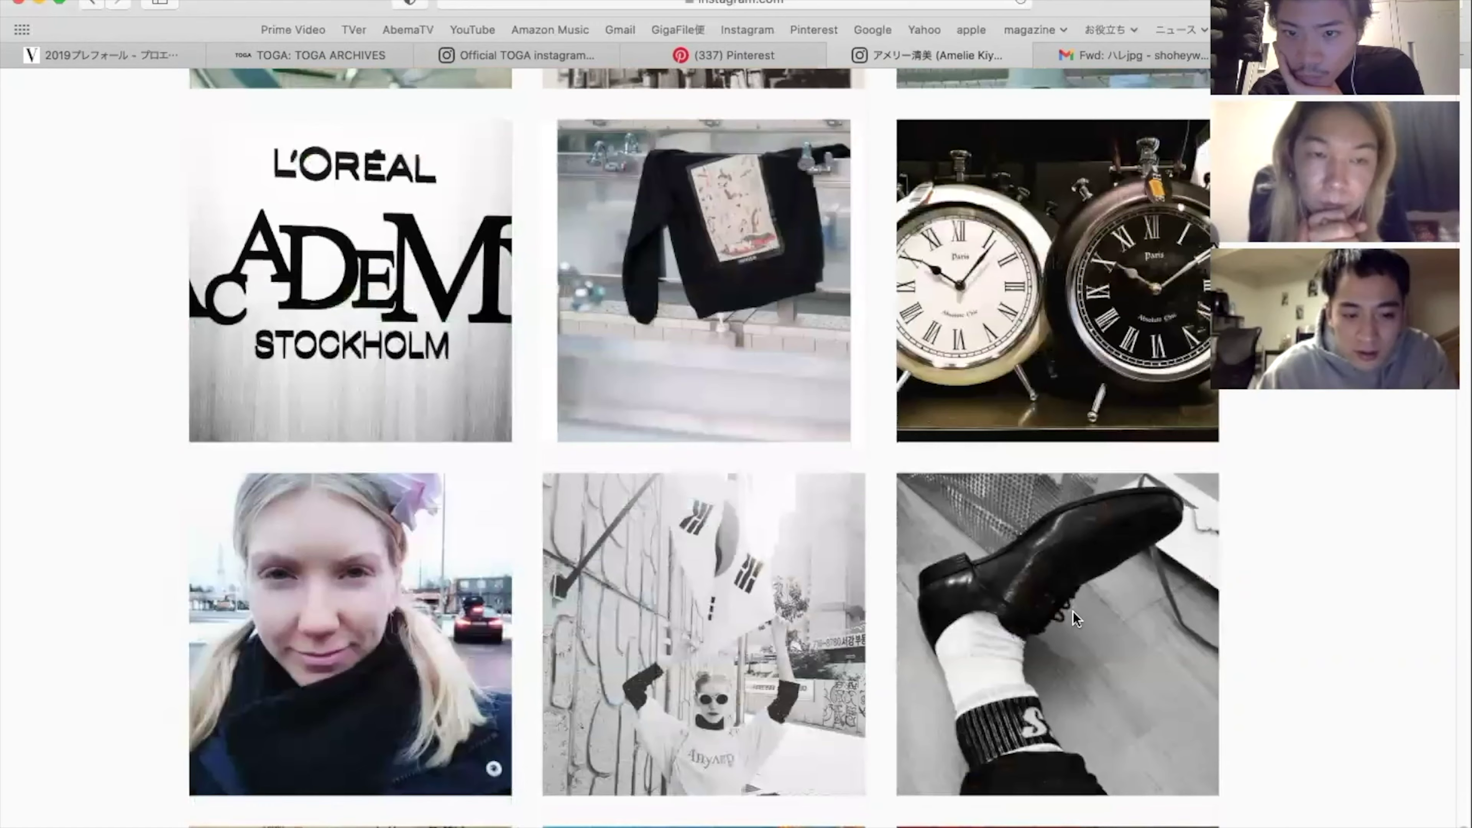
scroll(1073, 612, "down", 19)
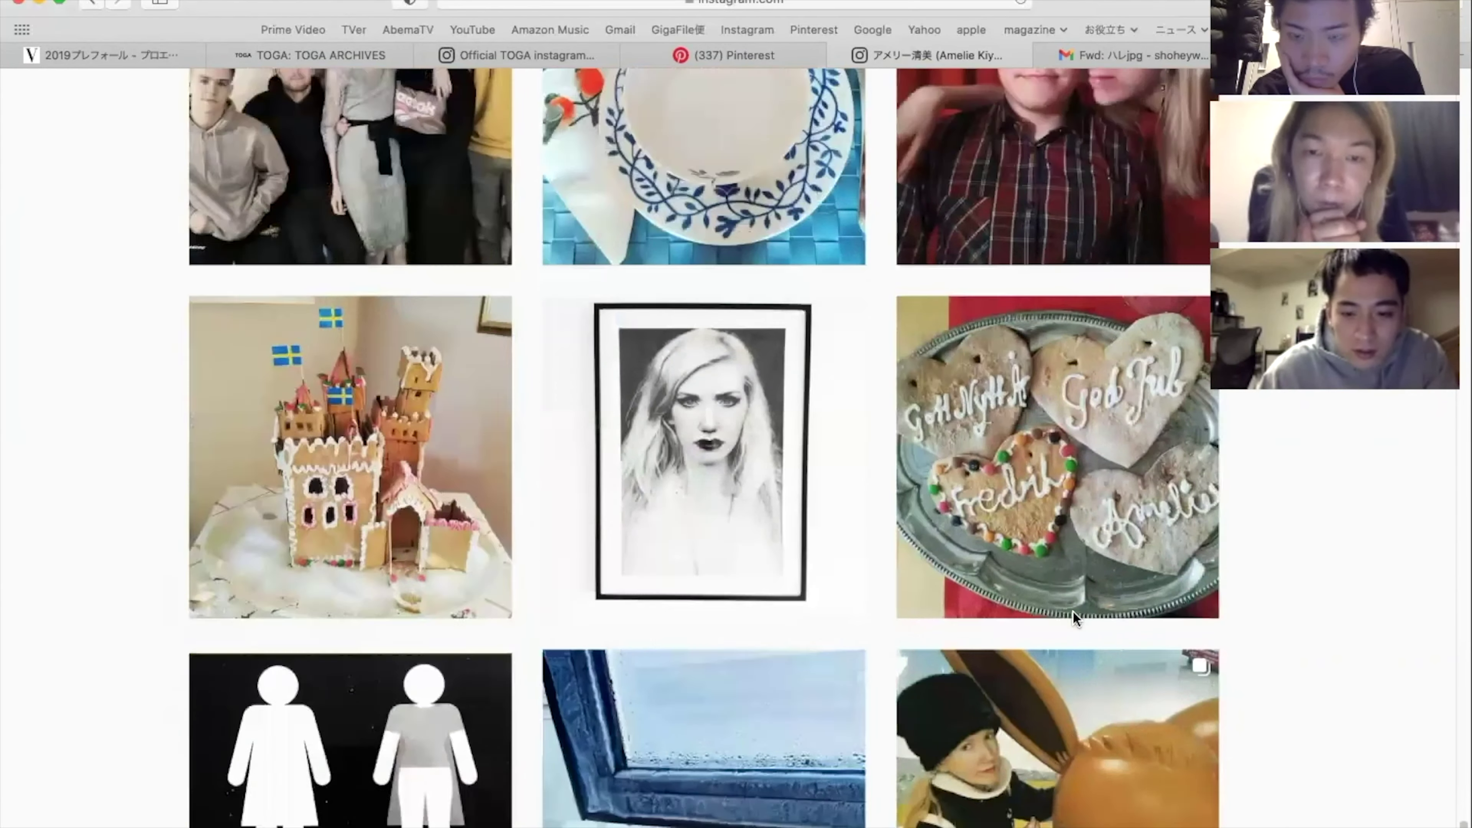
scroll(1073, 612, "down", 16)
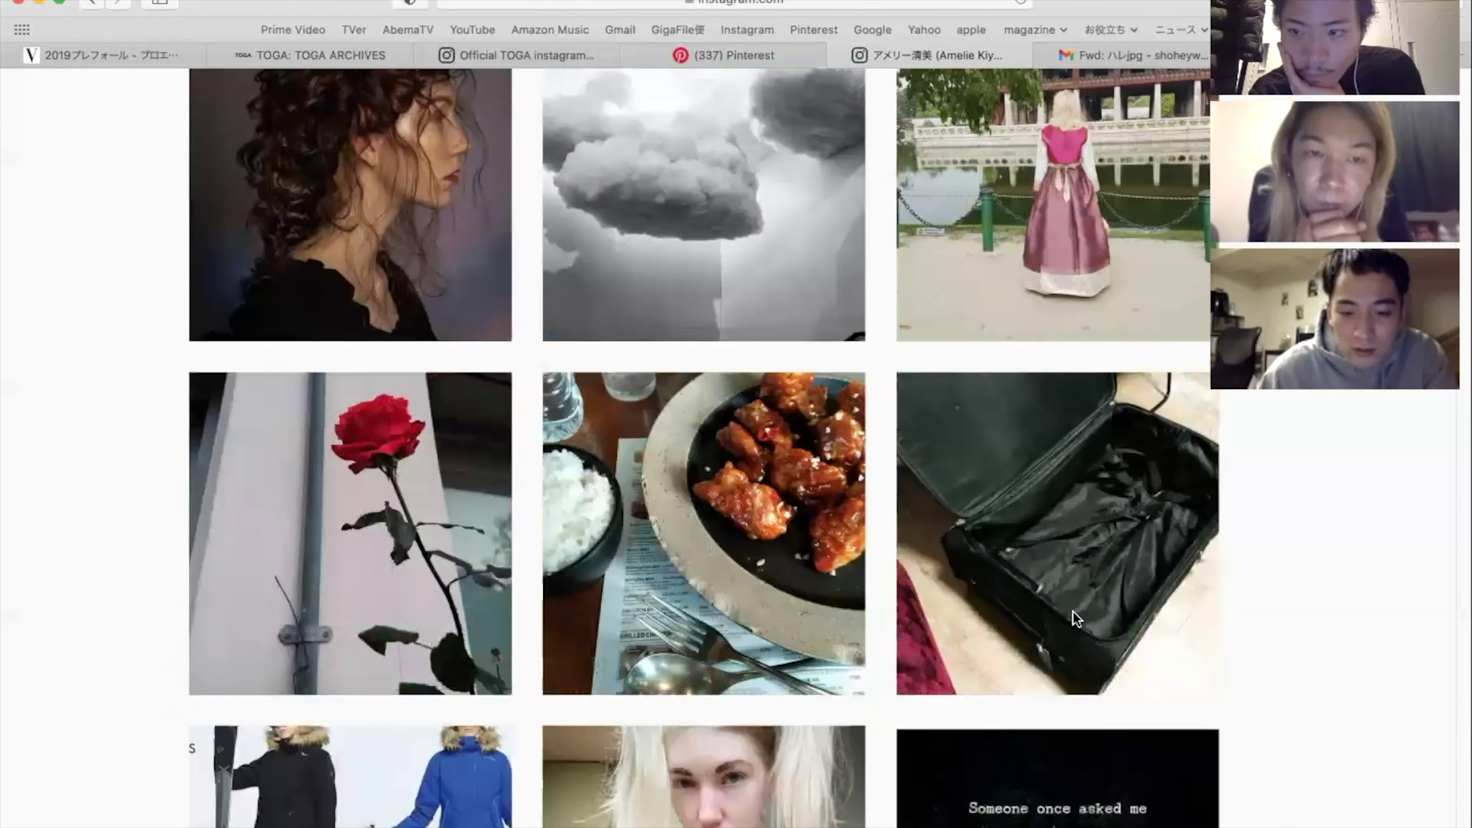
scroll(1073, 609, "down", 10)
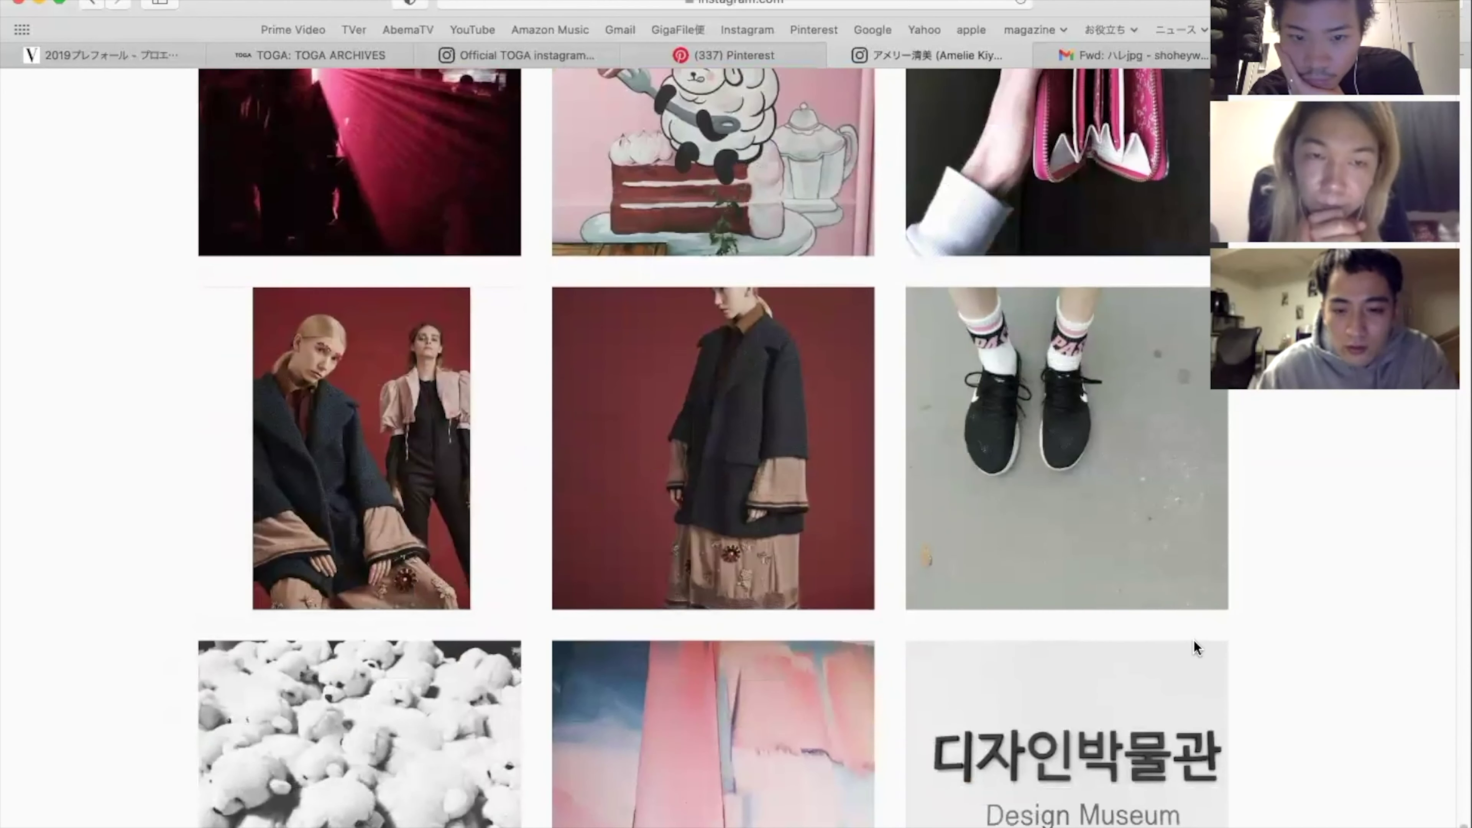